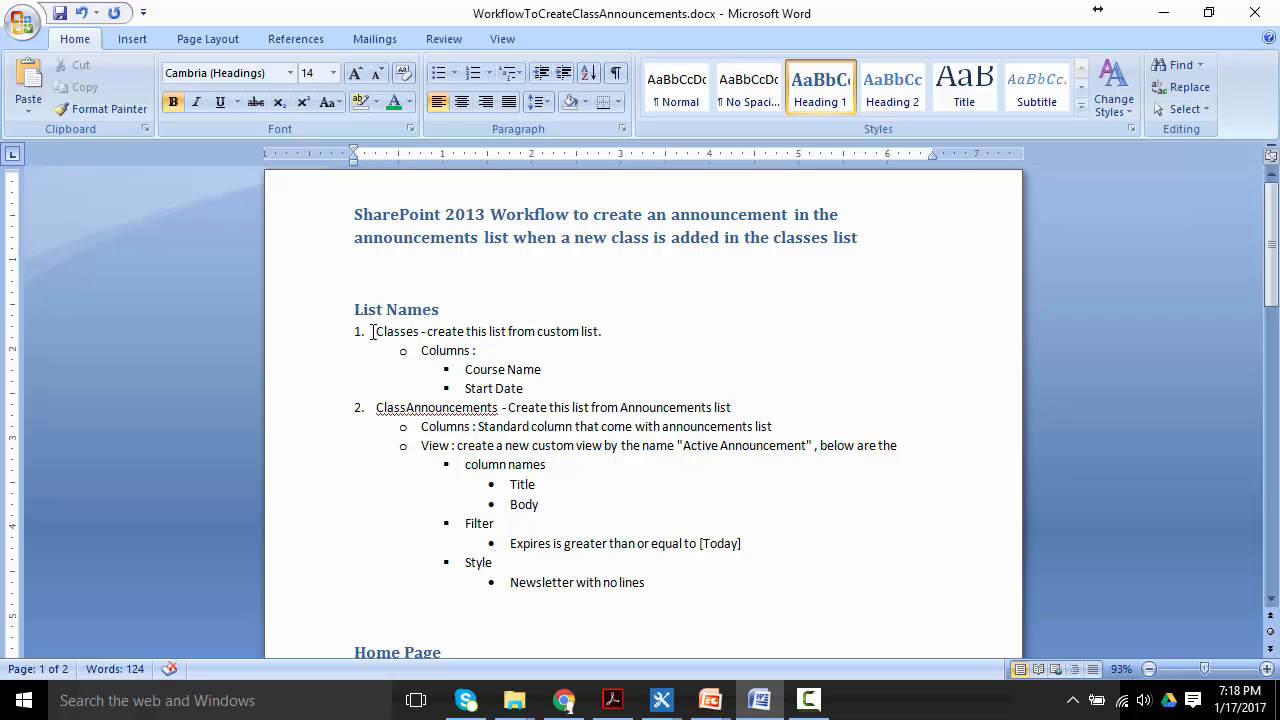
Step: Review the document's specifications for the Classes and ClassAnnouncements lists, the Active Announcement view, and the home page
left_click(377, 331)
double_click(385, 333)
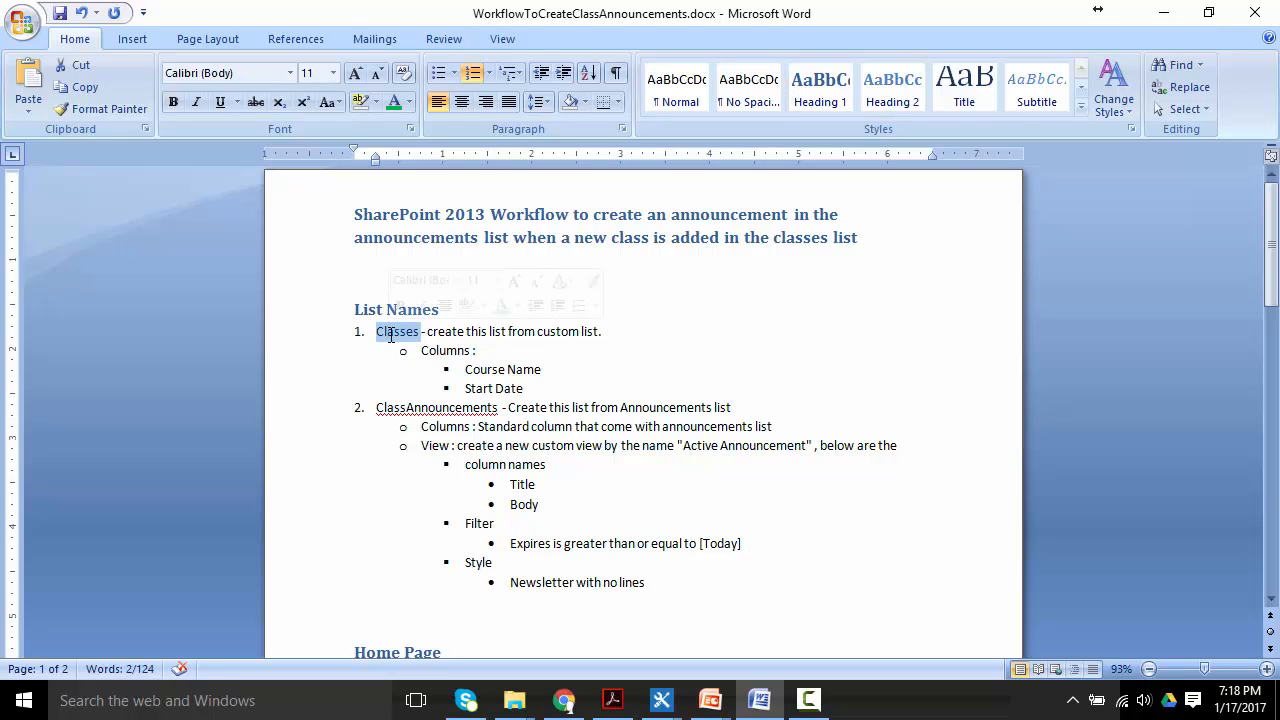
double_click(398, 407)
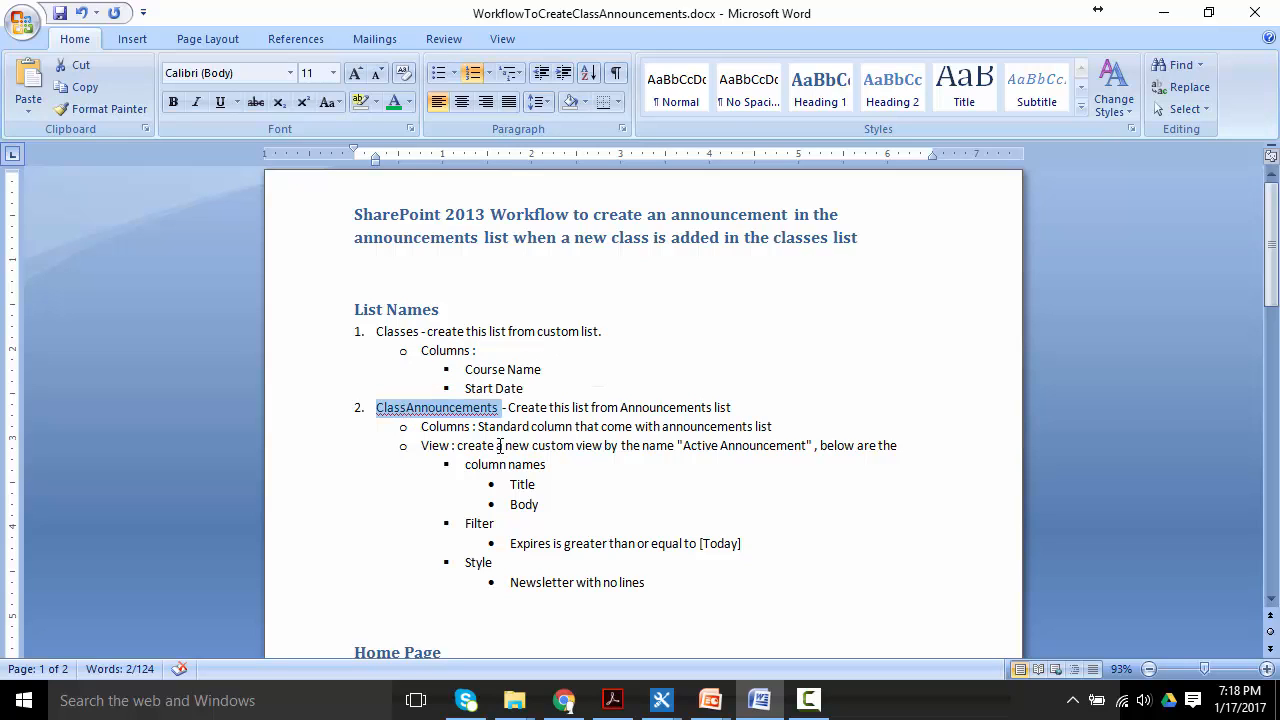
left_click(432, 446)
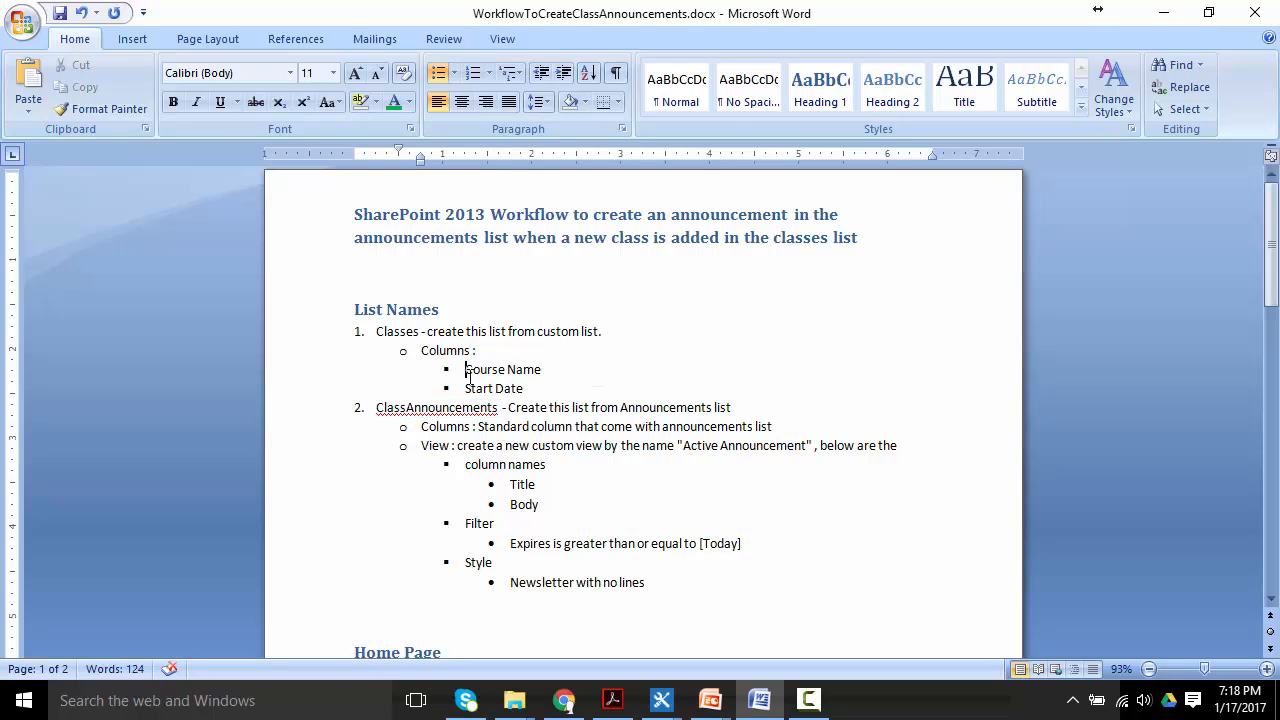
left_click_drag(466, 372, 512, 388)
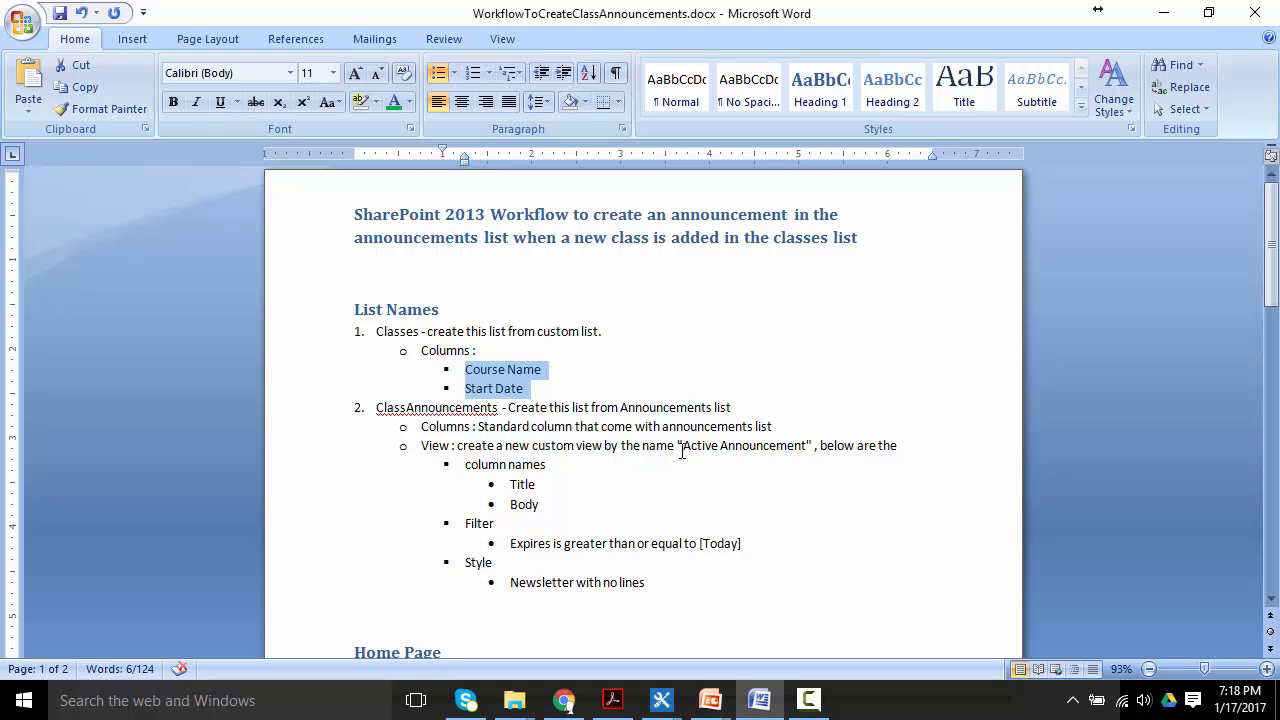
left_click_drag(682, 446, 788, 446)
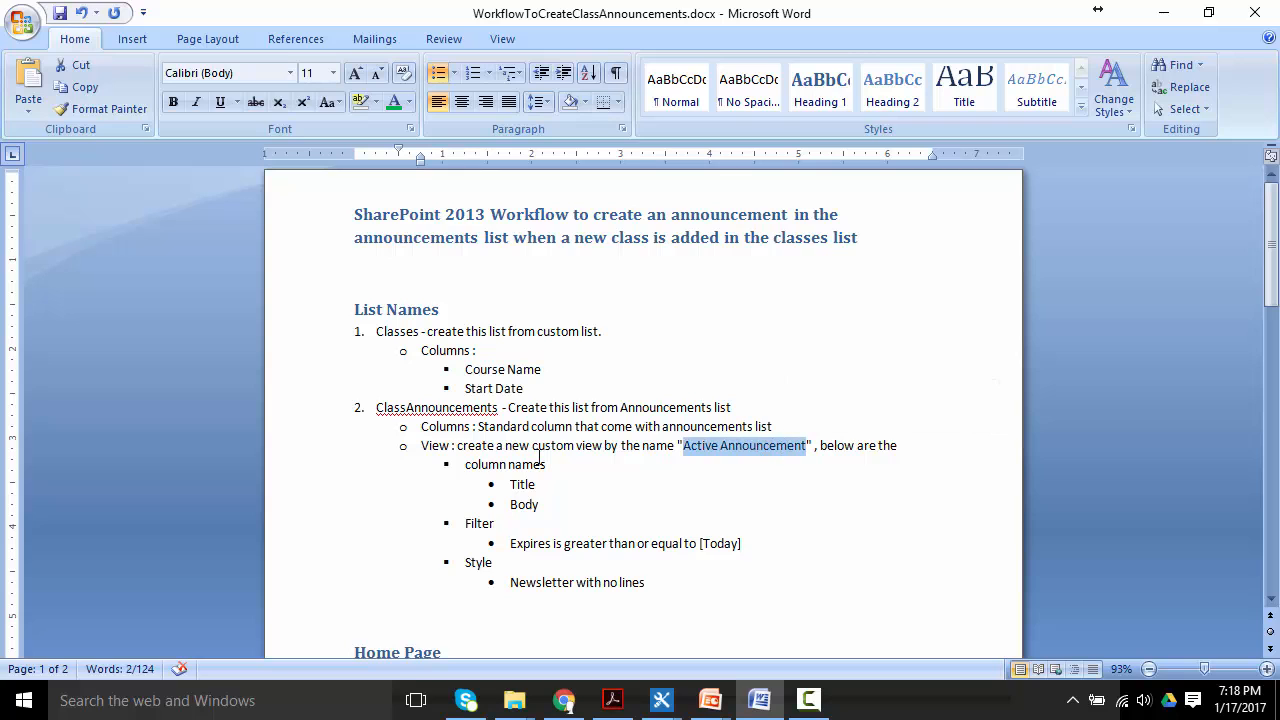
left_click_drag(468, 462, 680, 580)
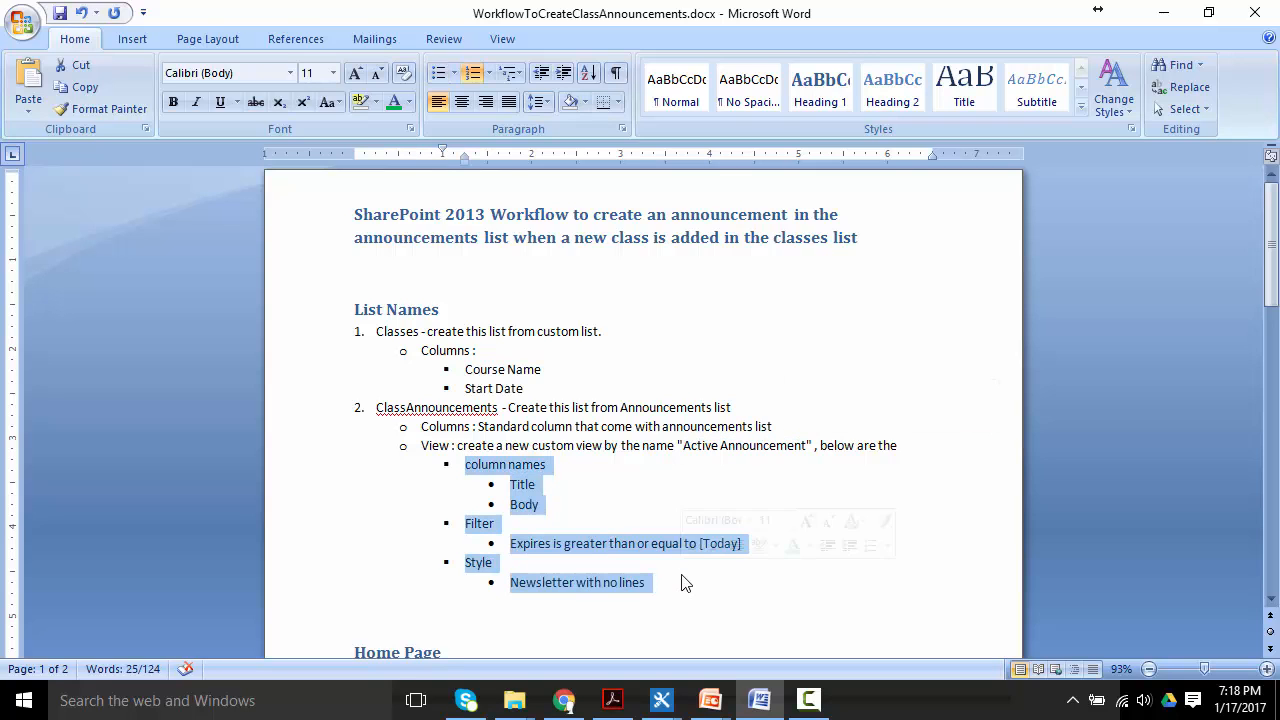
left_click(685, 583)
key("Down")
key("Down")
key("Down")
key("Down")
key("Down")
key("Down")
key("Down")
key("Down")
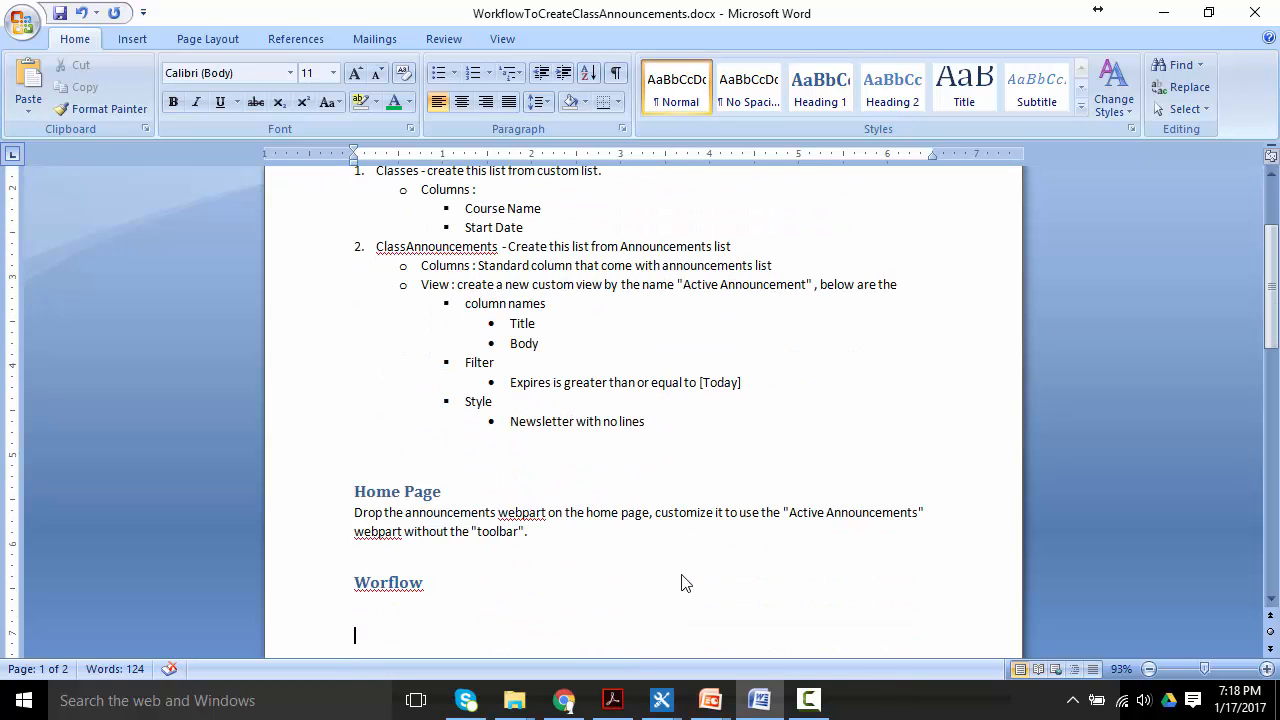
Step: Switch to Chrome and look through the LearningCenter site contents for the ClassAnnouncements and Classes lists
left_click(564, 700)
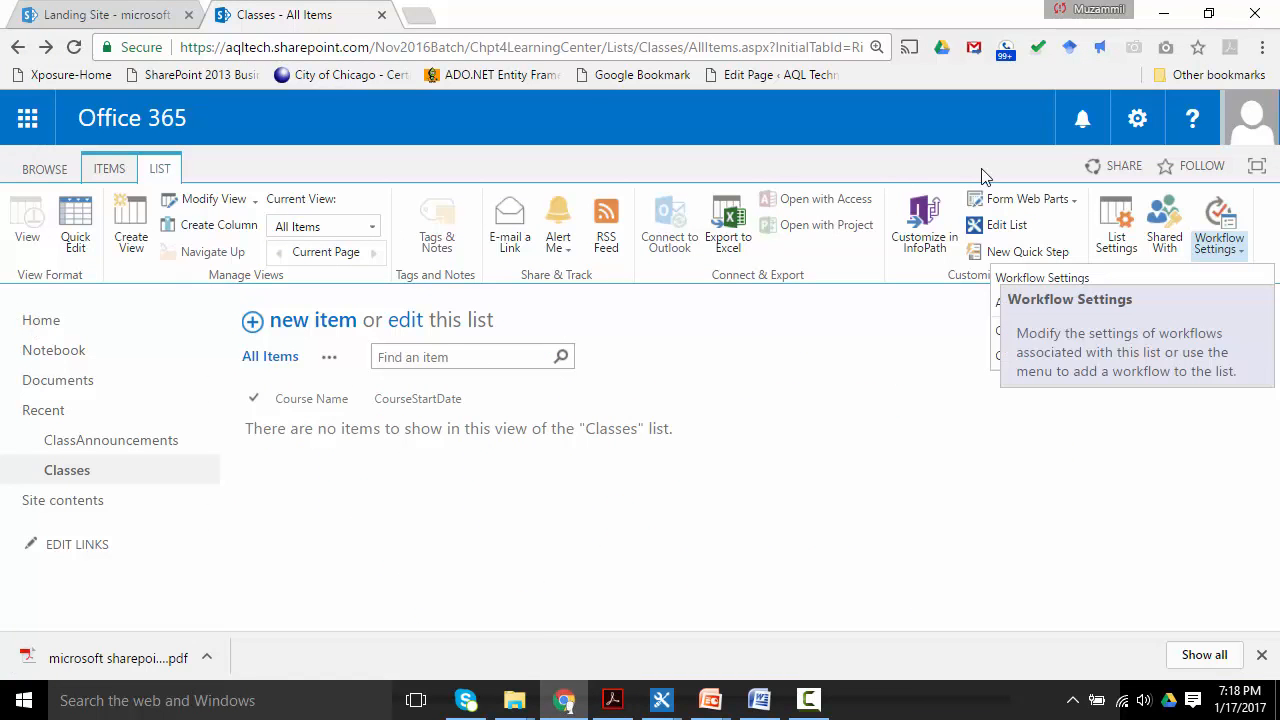
left_click(1137, 119)
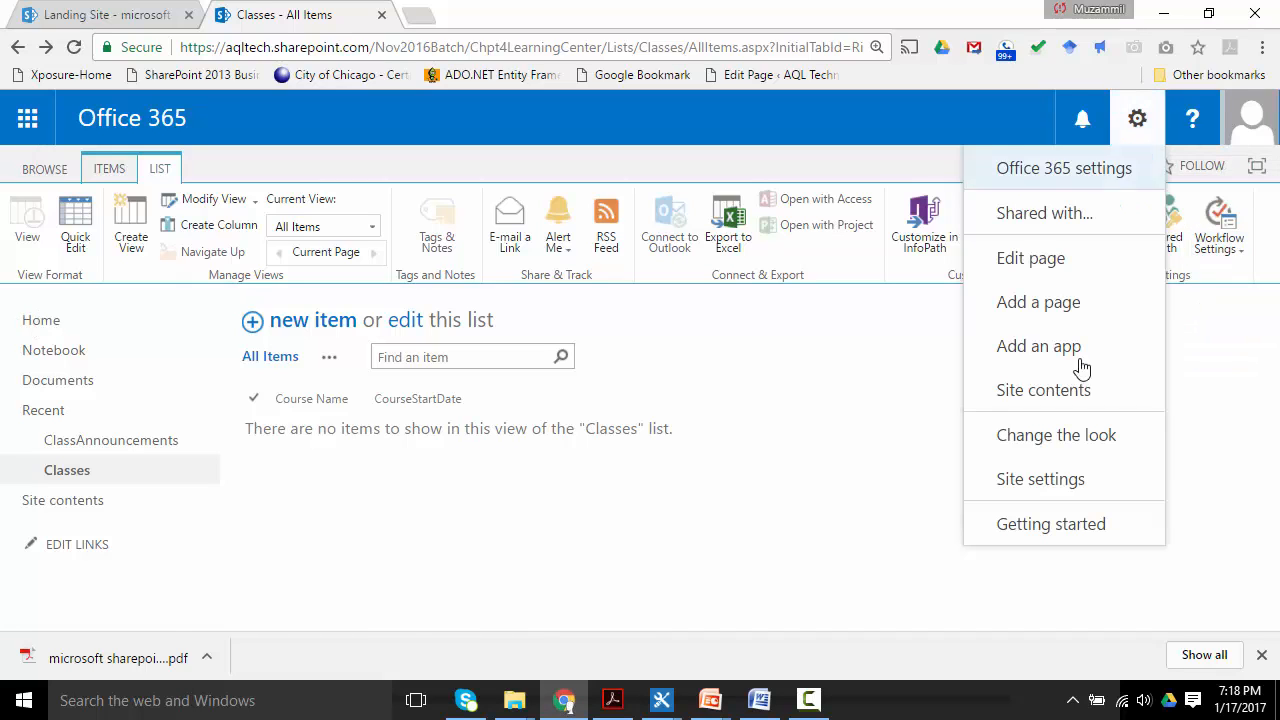
left_click(1058, 390)
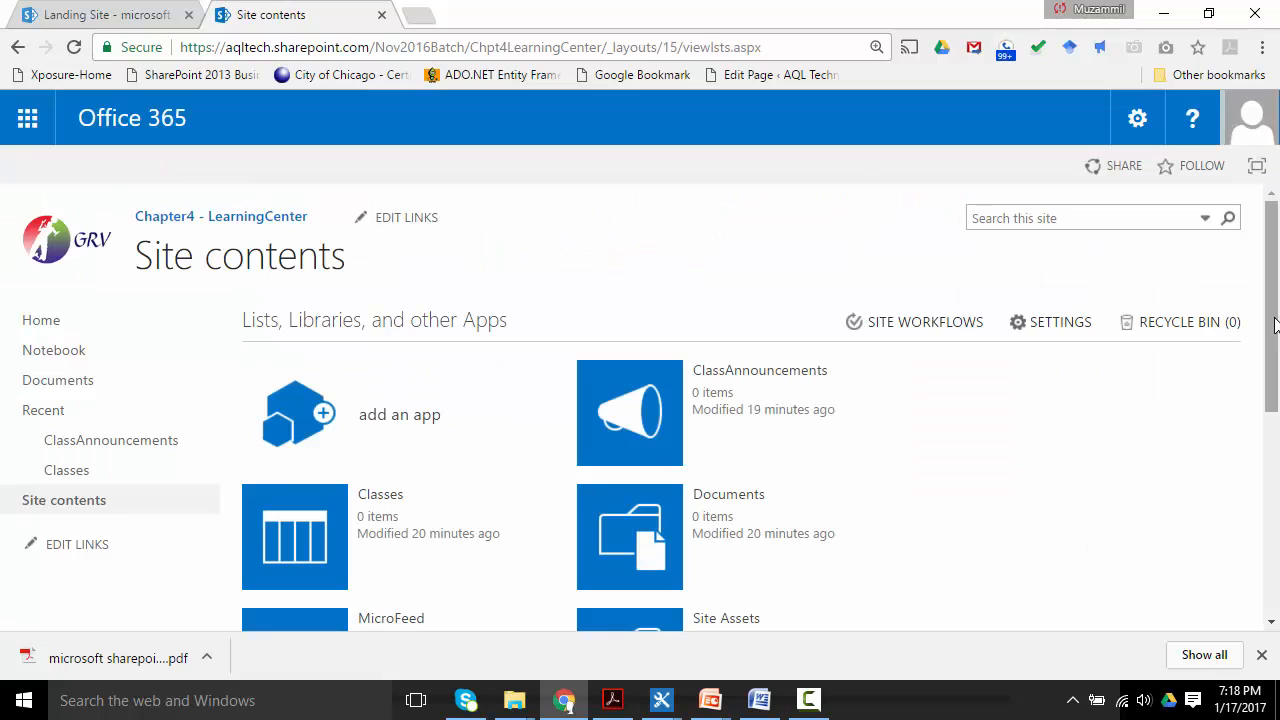
scroll(1274, 370, "down", 2)
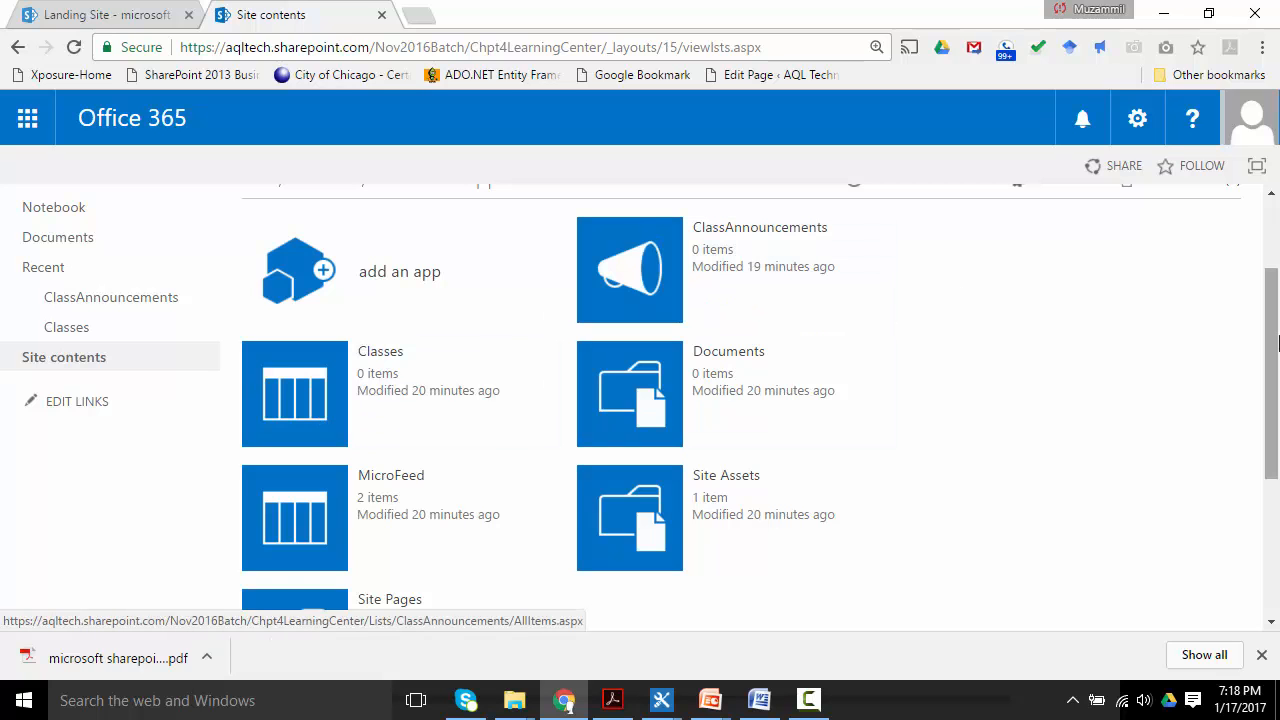
left_click_drag(1275, 345, 1266, 286)
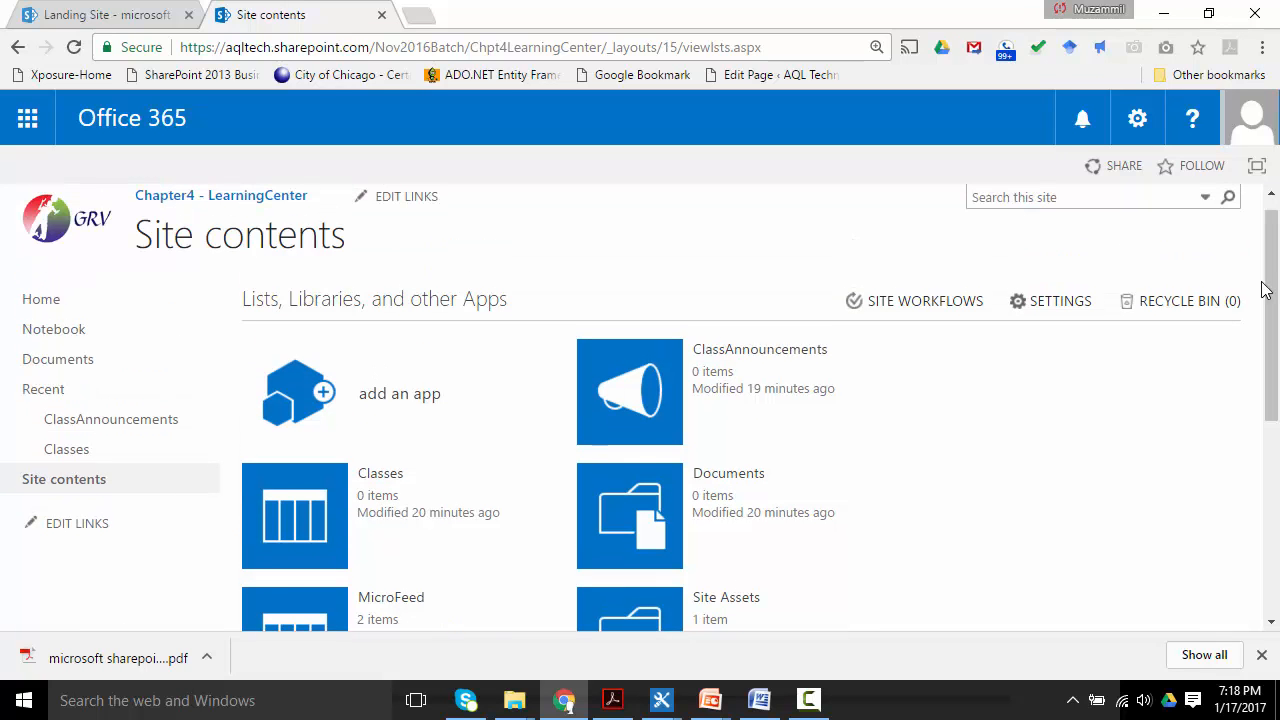
Step: Put the LearningCenter home page into edit mode and open the Announcements web part's properties
left_click(51, 304)
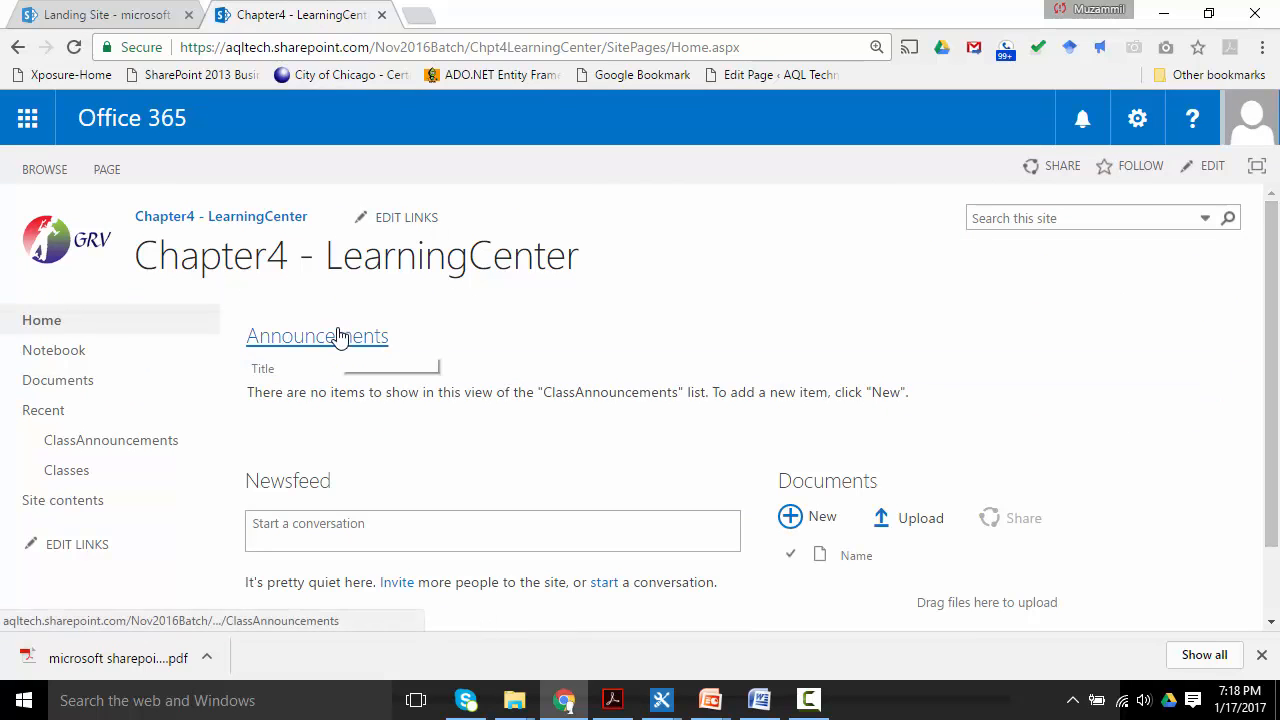
left_click(106, 170)
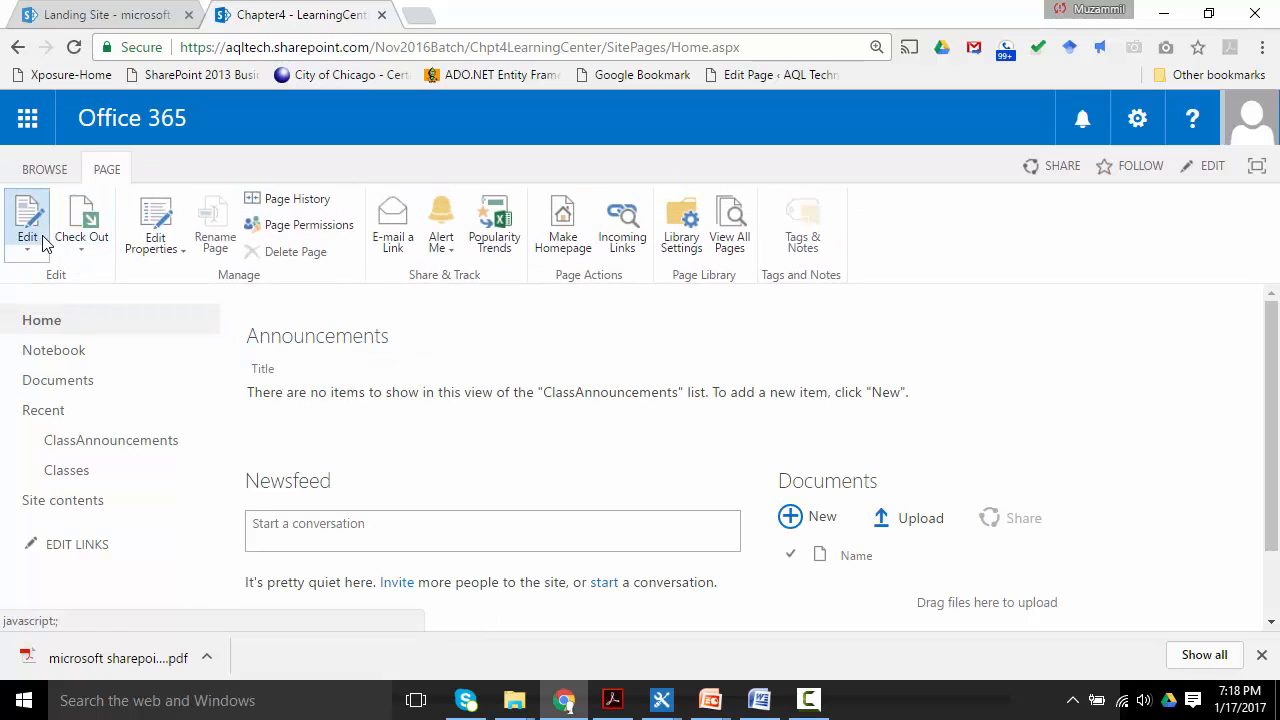
left_click(27, 225)
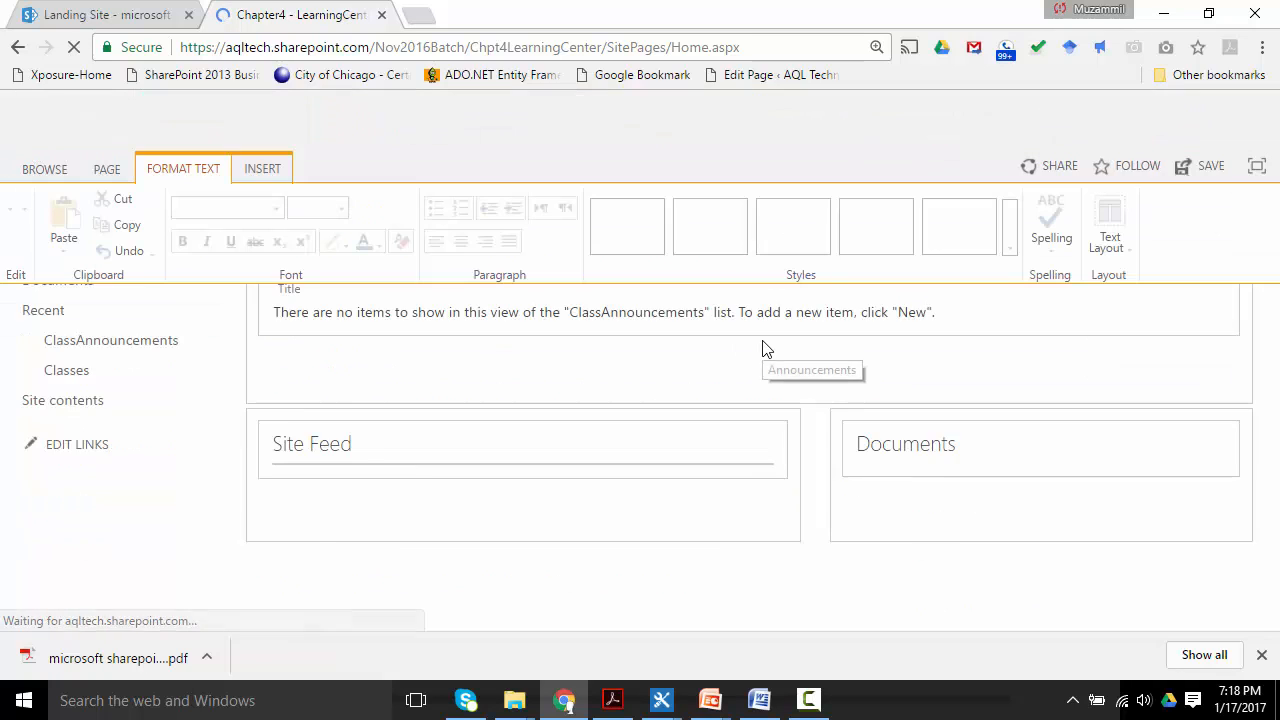
left_click(1242, 353)
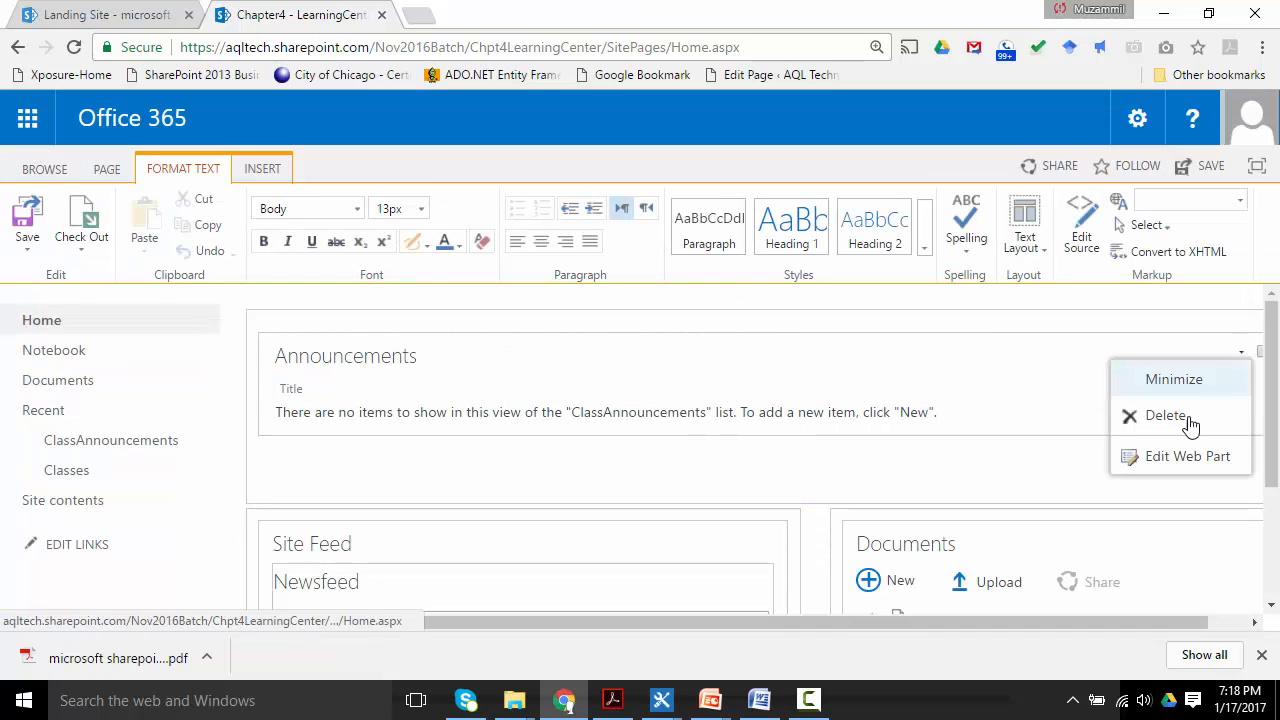
left_click(1181, 456)
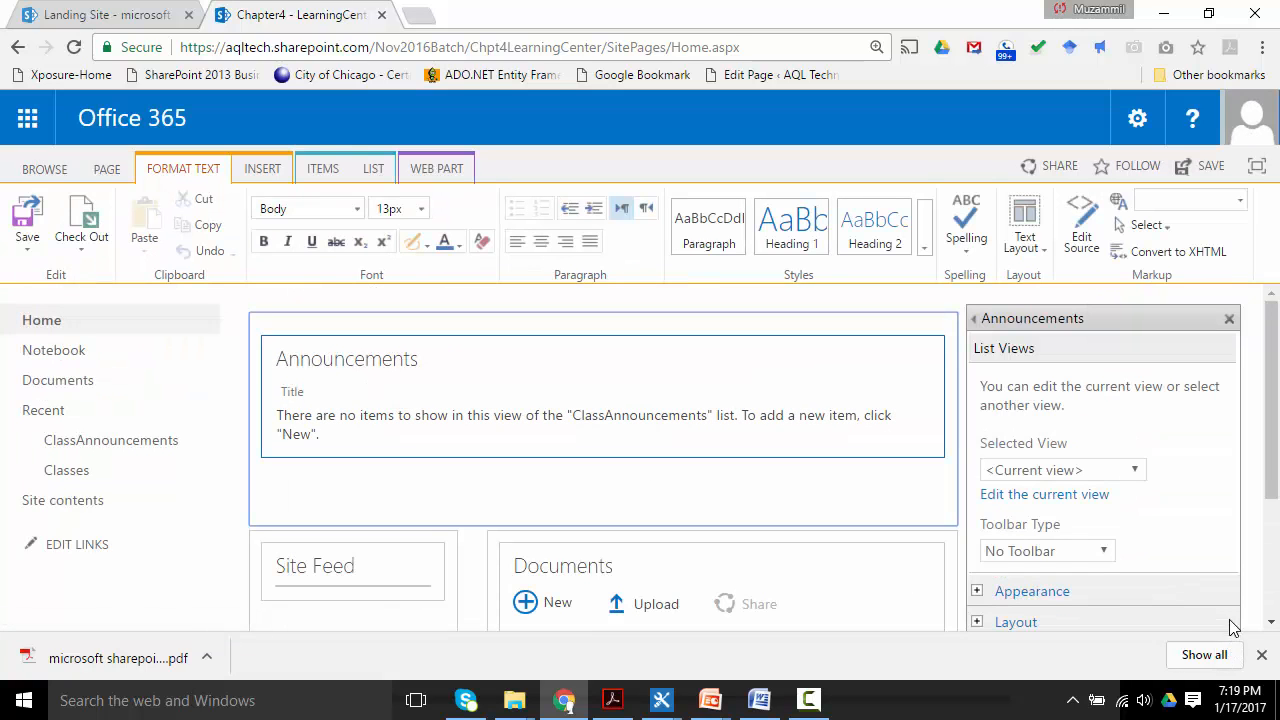
Step: Set the Announcements web part's selected view to ActiveAnnouncements, with No Toolbar as the toolbar type
left_click(1134, 476)
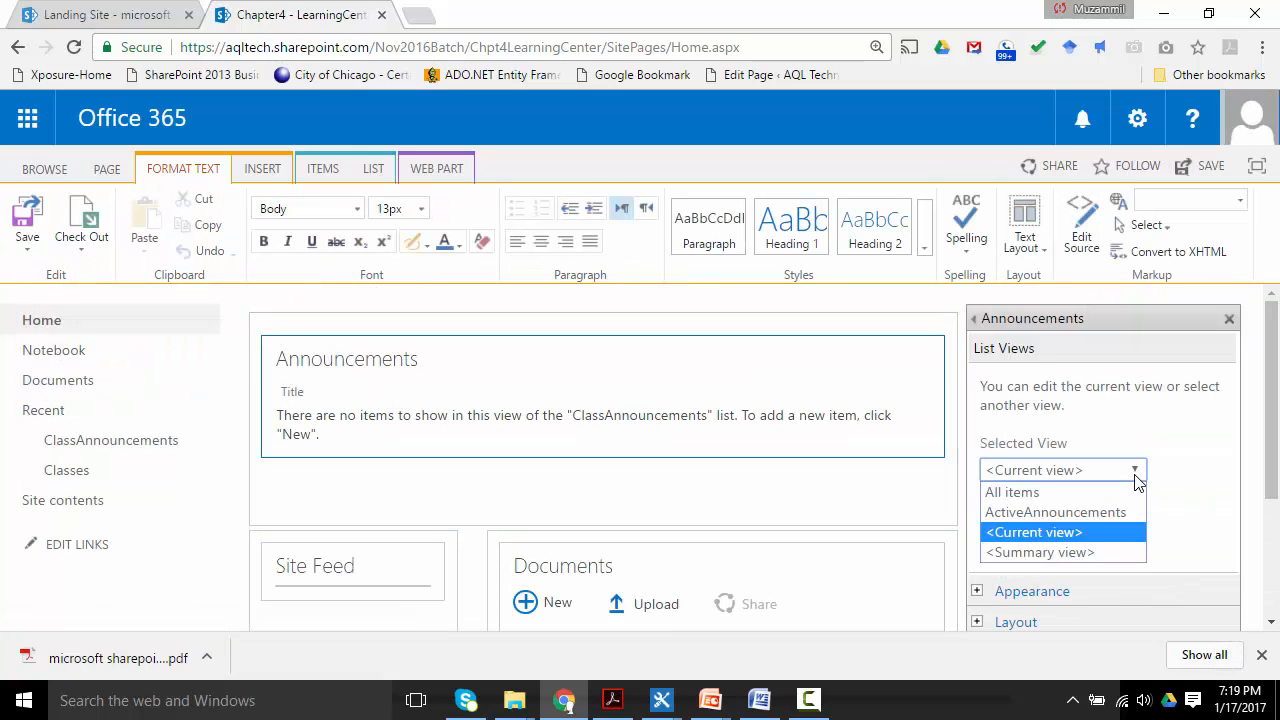
left_click(1080, 512)
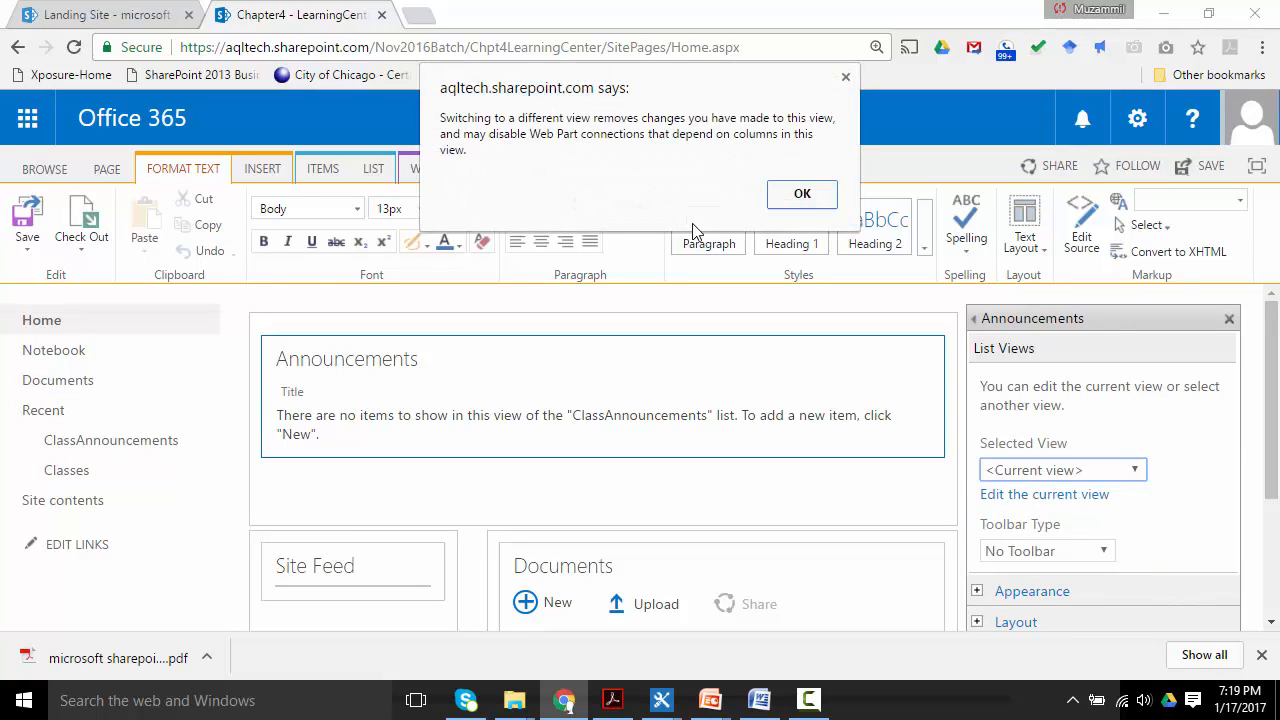
left_click(812, 200)
scroll(1110, 350, "down", 2)
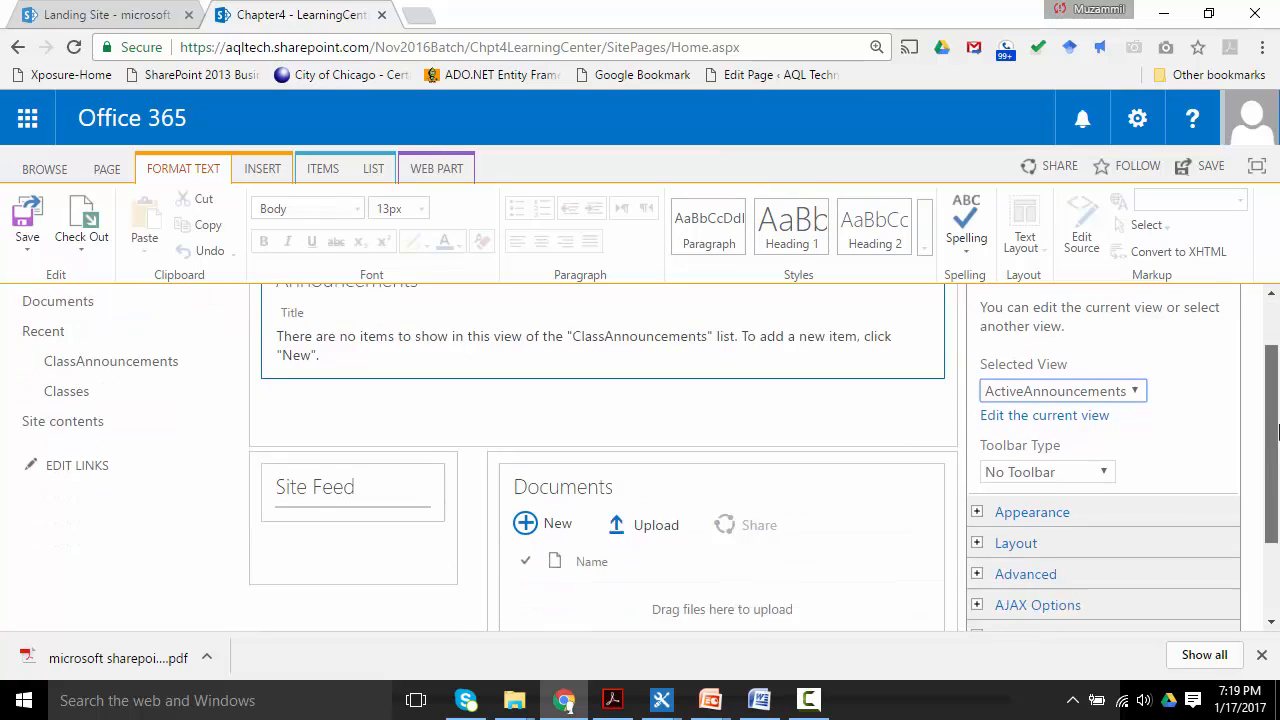
left_click(1103, 414)
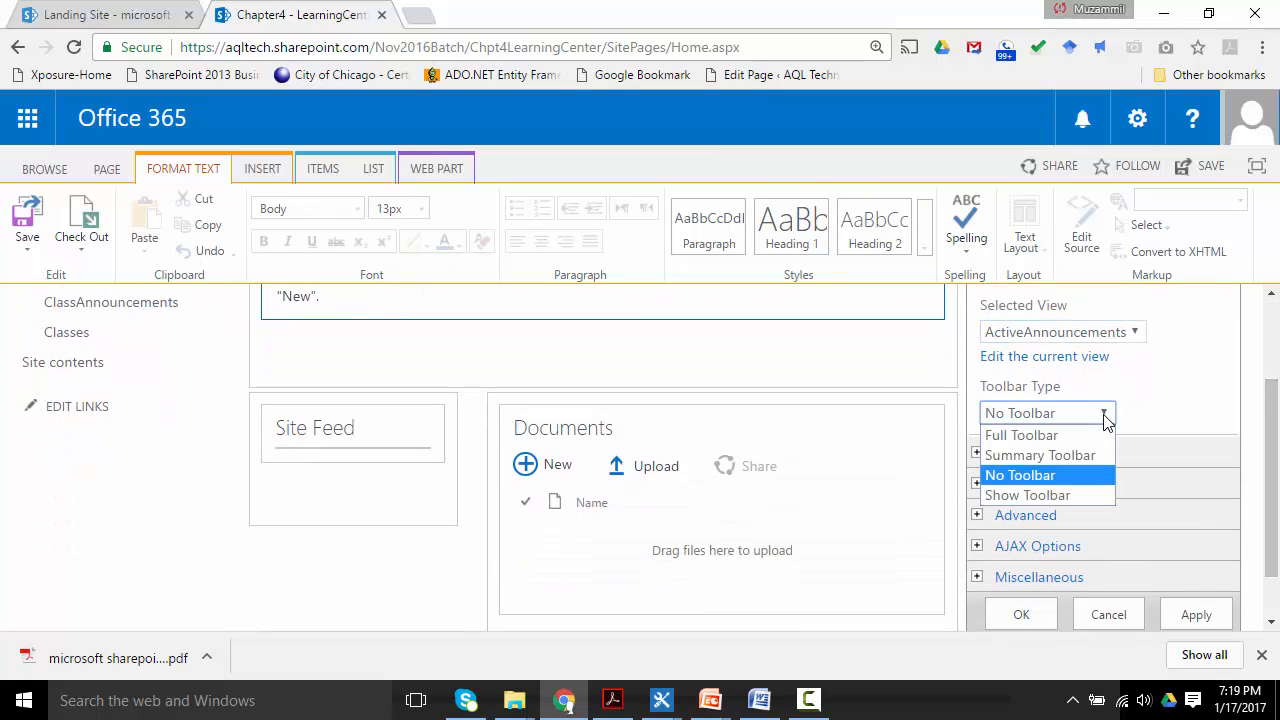
left_click(1104, 418)
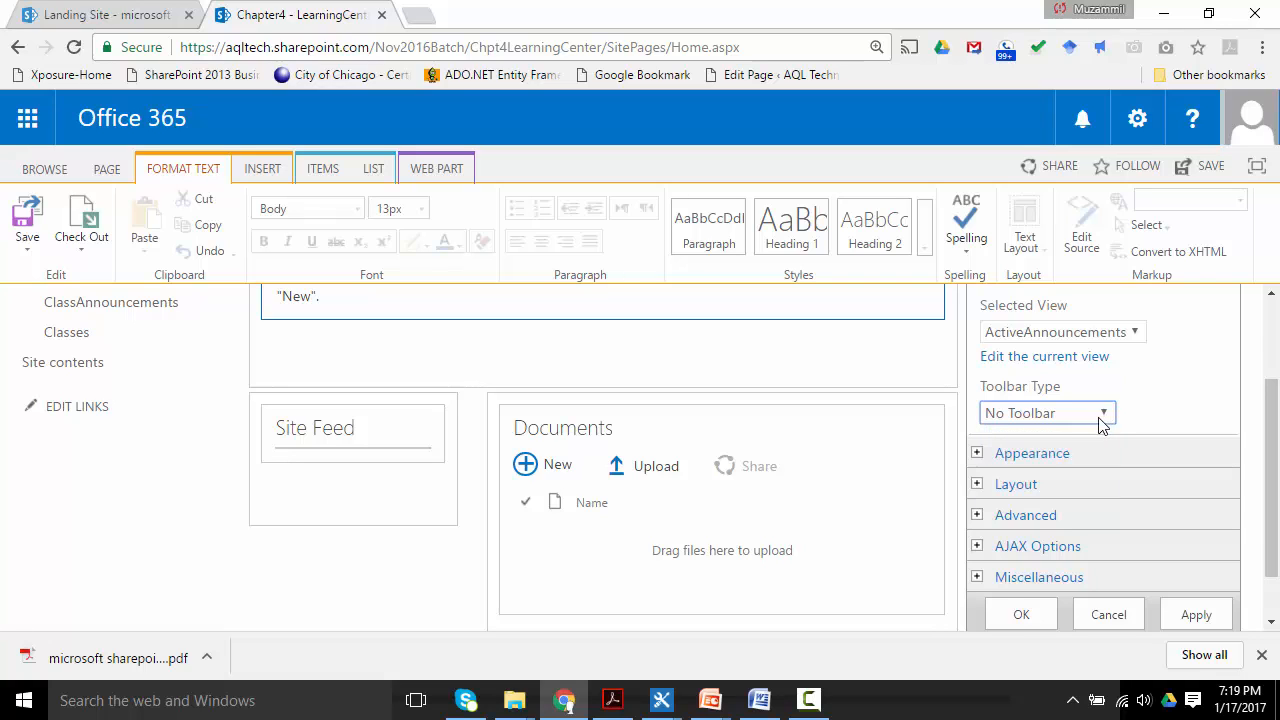
Step: Check the Announcements web part's title, then accept its settings and save the home page
left_click(1030, 455)
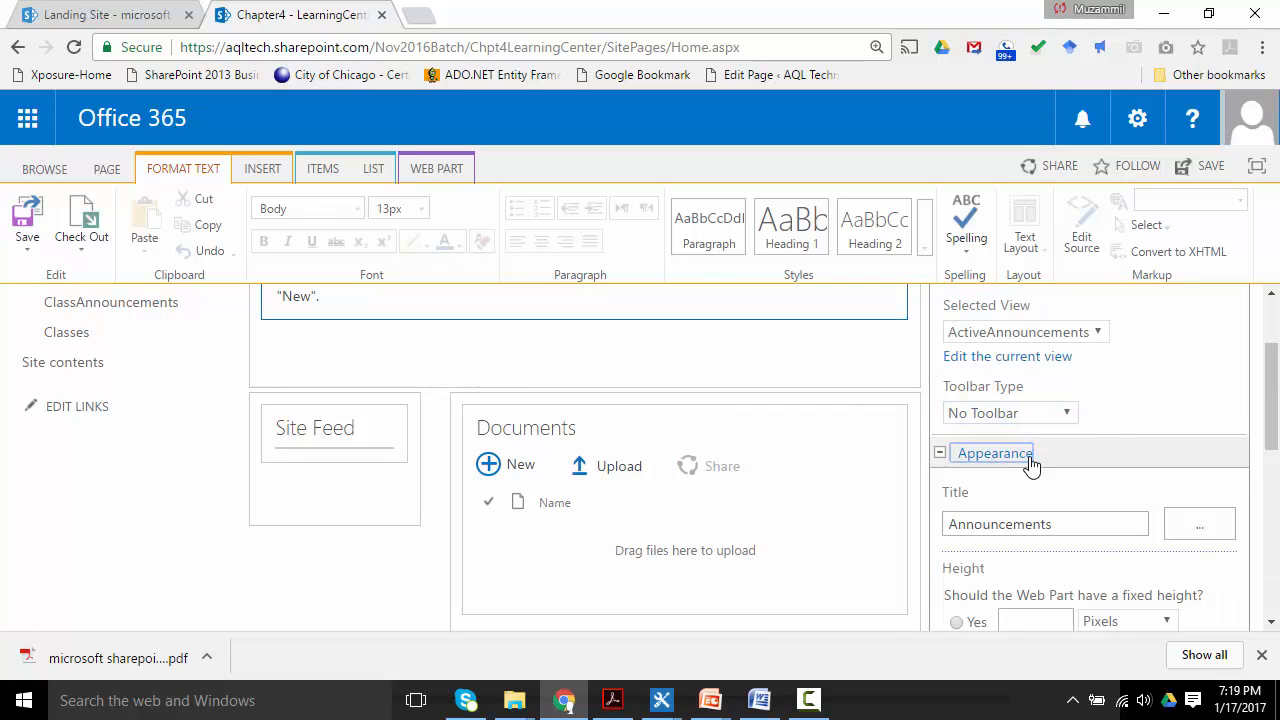
double_click(990, 522)
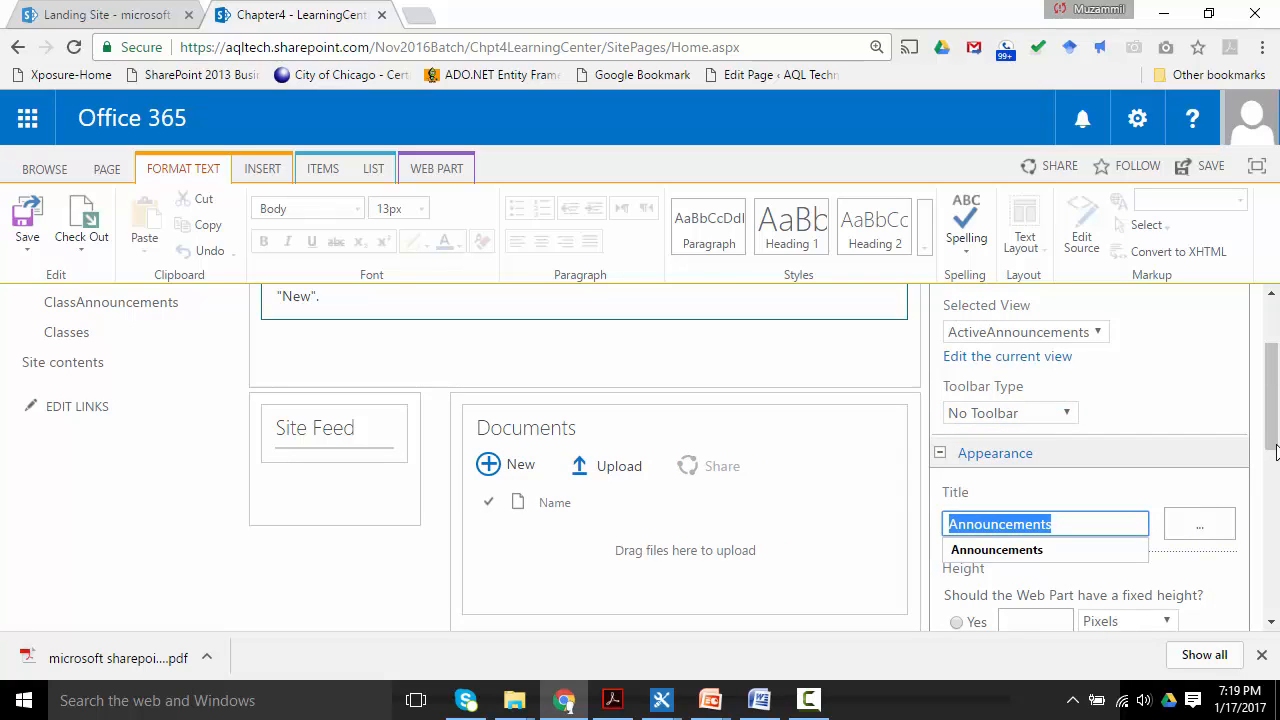
left_click_drag(1273, 447, 1268, 612)
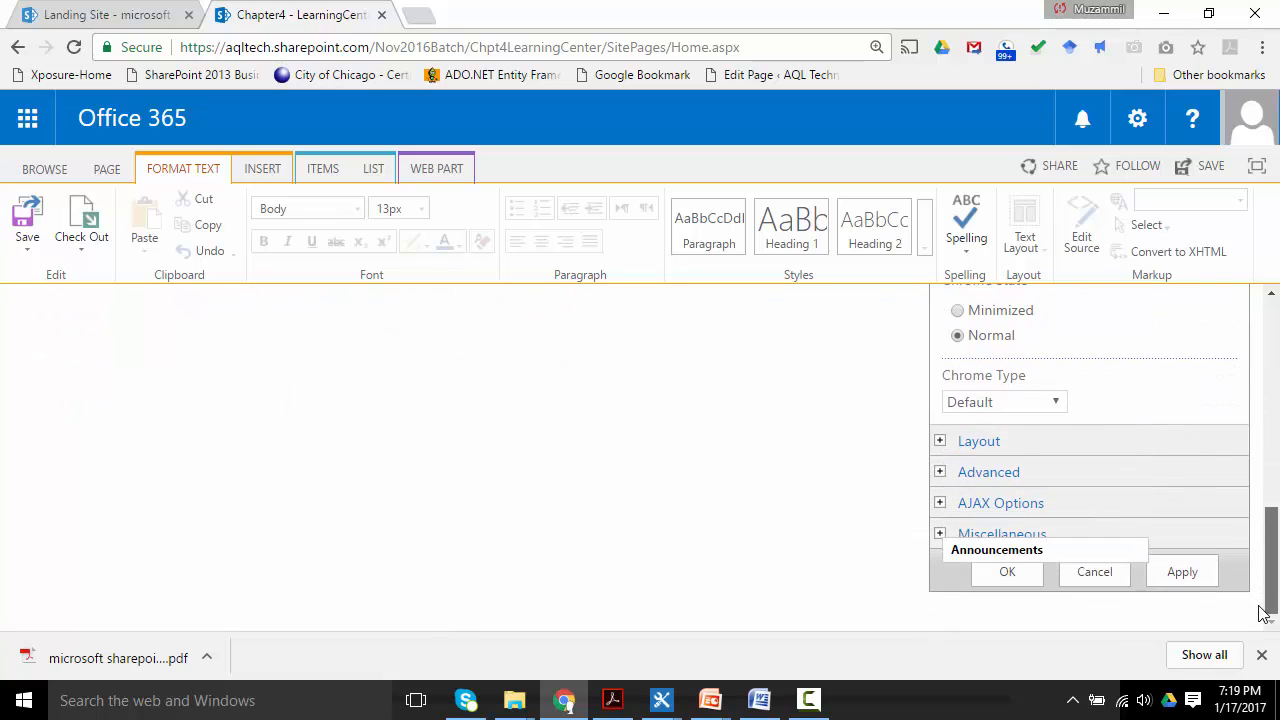
left_click(1028, 576)
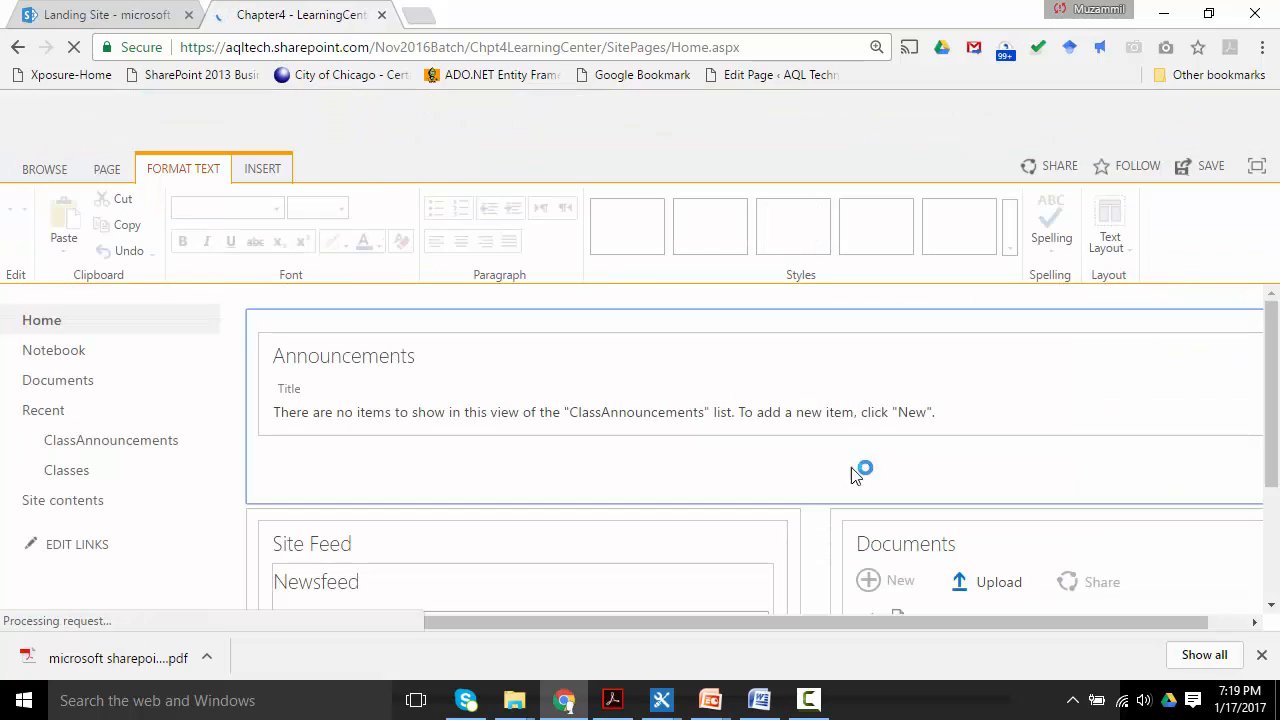
left_click(26, 232)
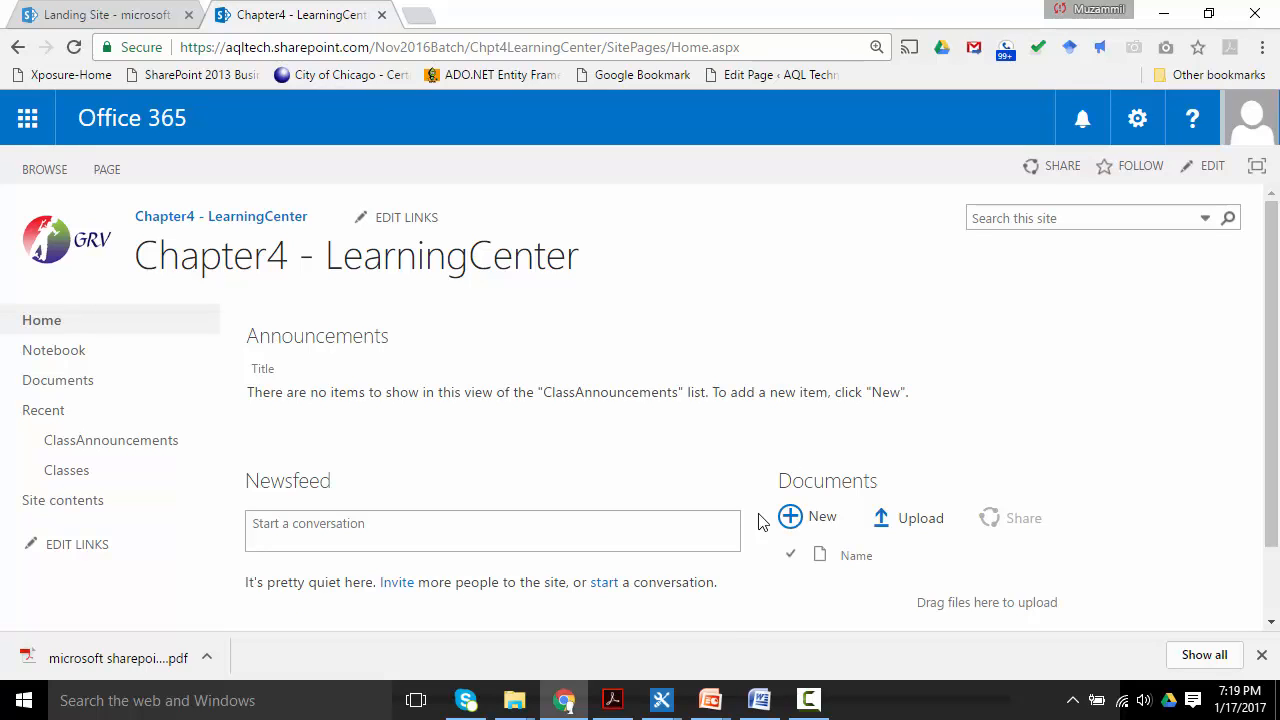
Step: Switch to the LearningCenter site in SharePoint Designer and dismiss the open list workflow dialog
left_click(664, 702)
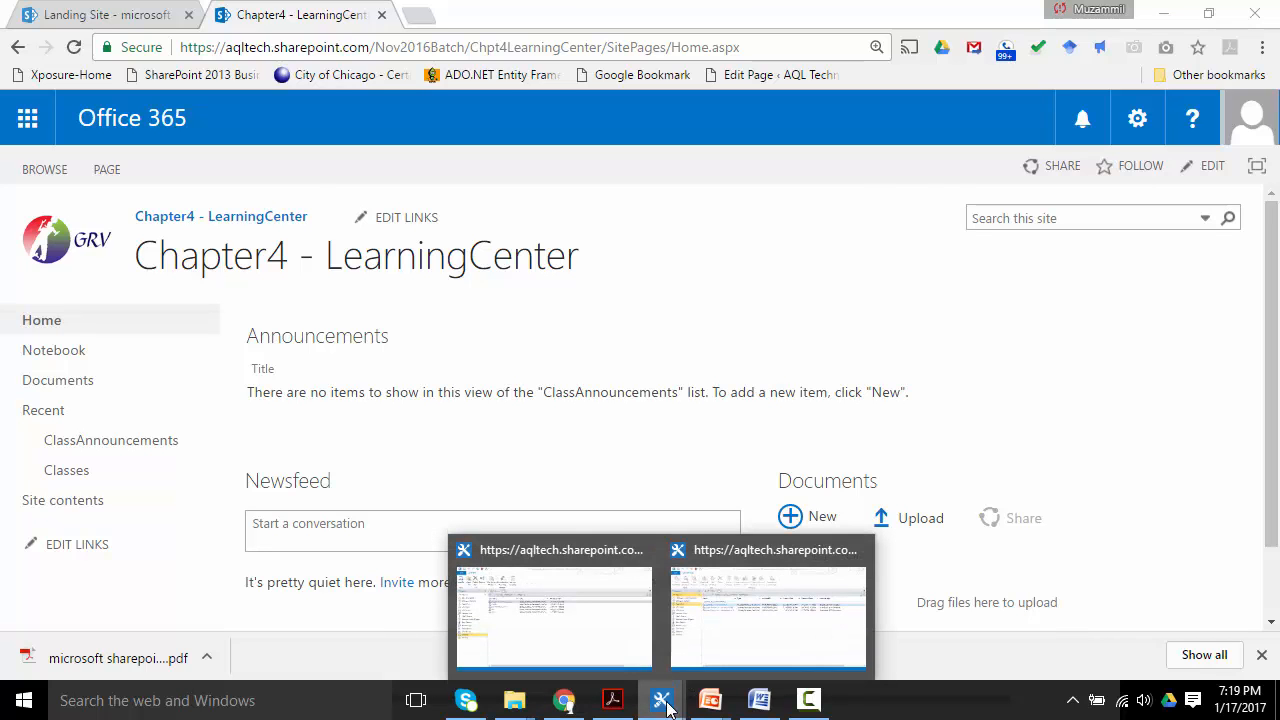
left_click(730, 622)
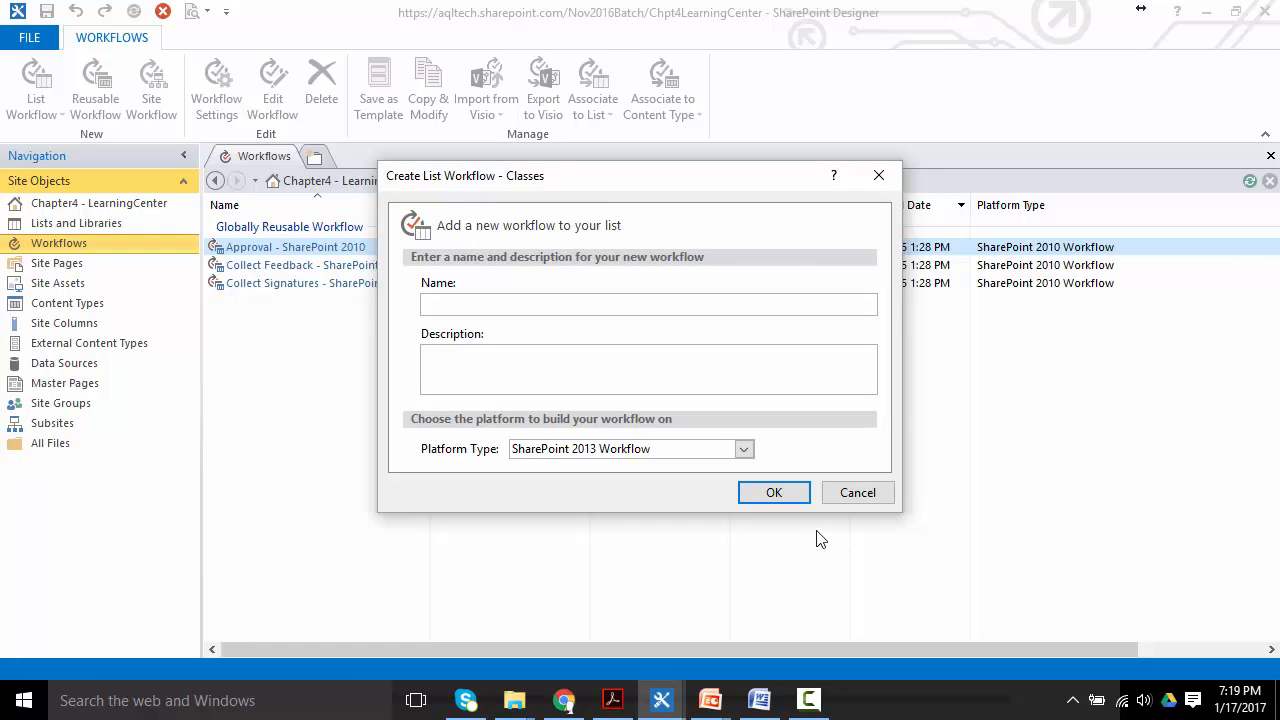
left_click(851, 496)
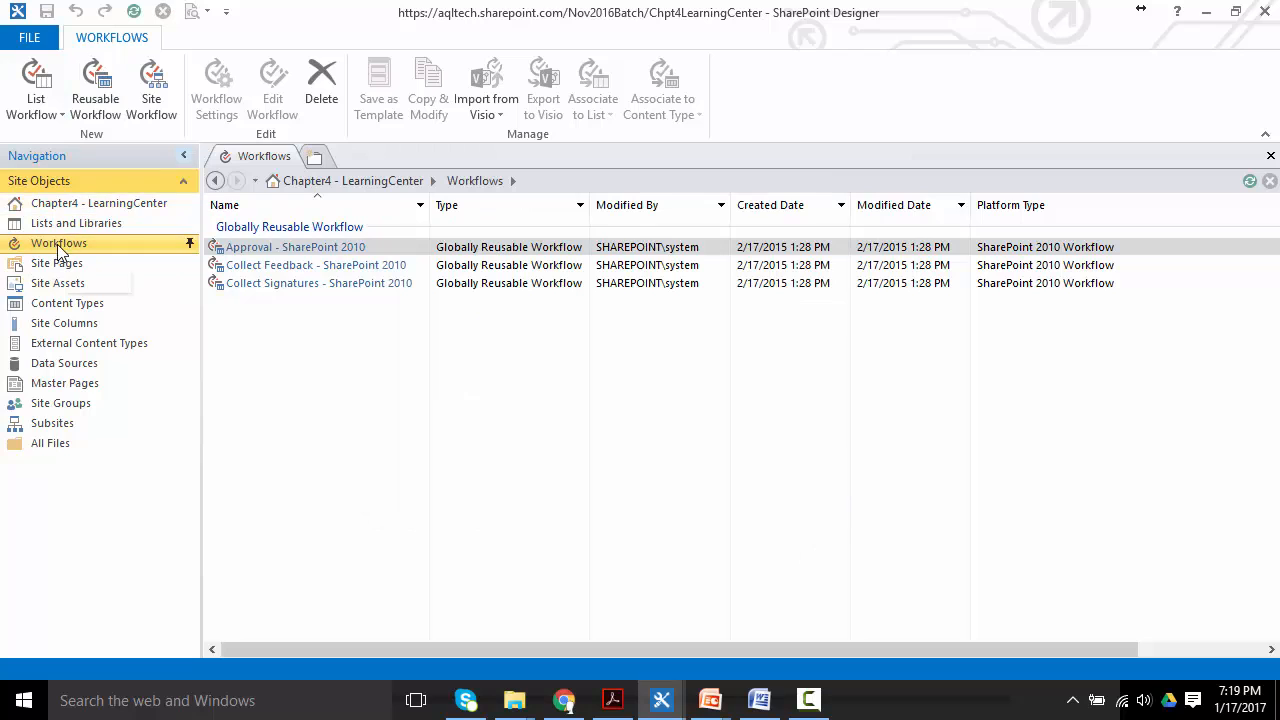
Step: Start a new list workflow on the Classes list and name it CreateAnnouncement
left_click(42, 118)
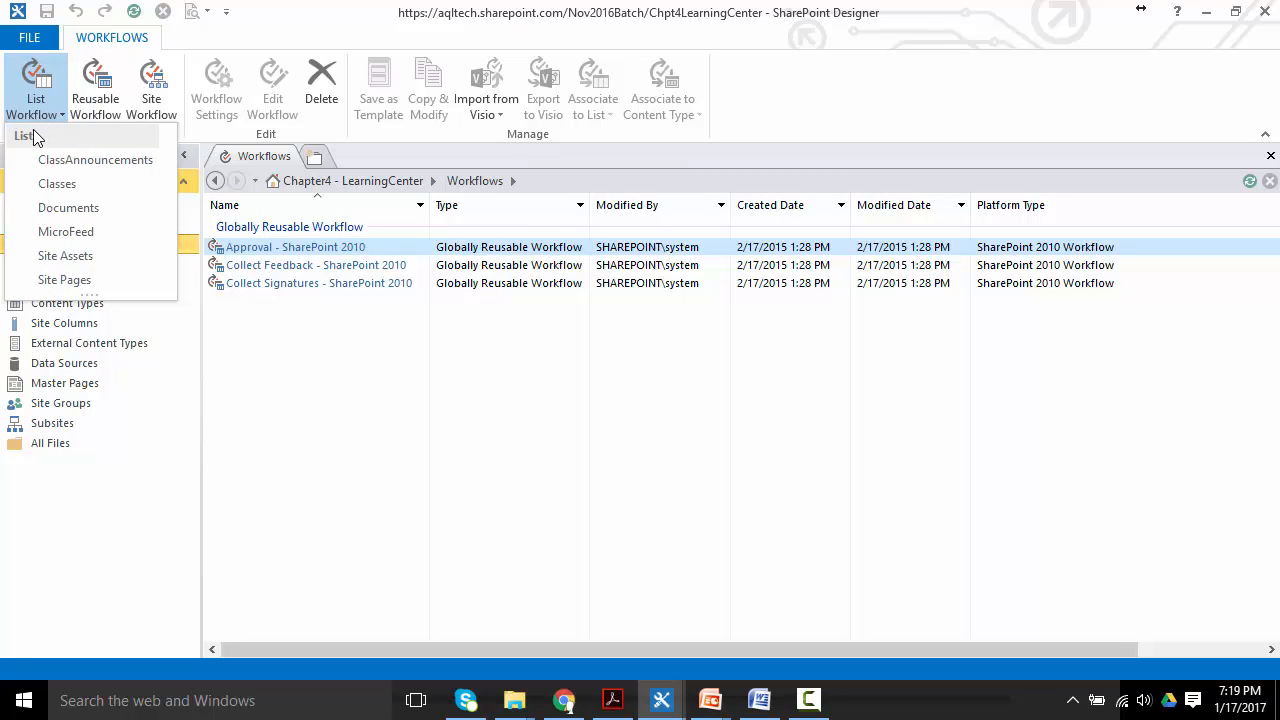
left_click(66, 181)
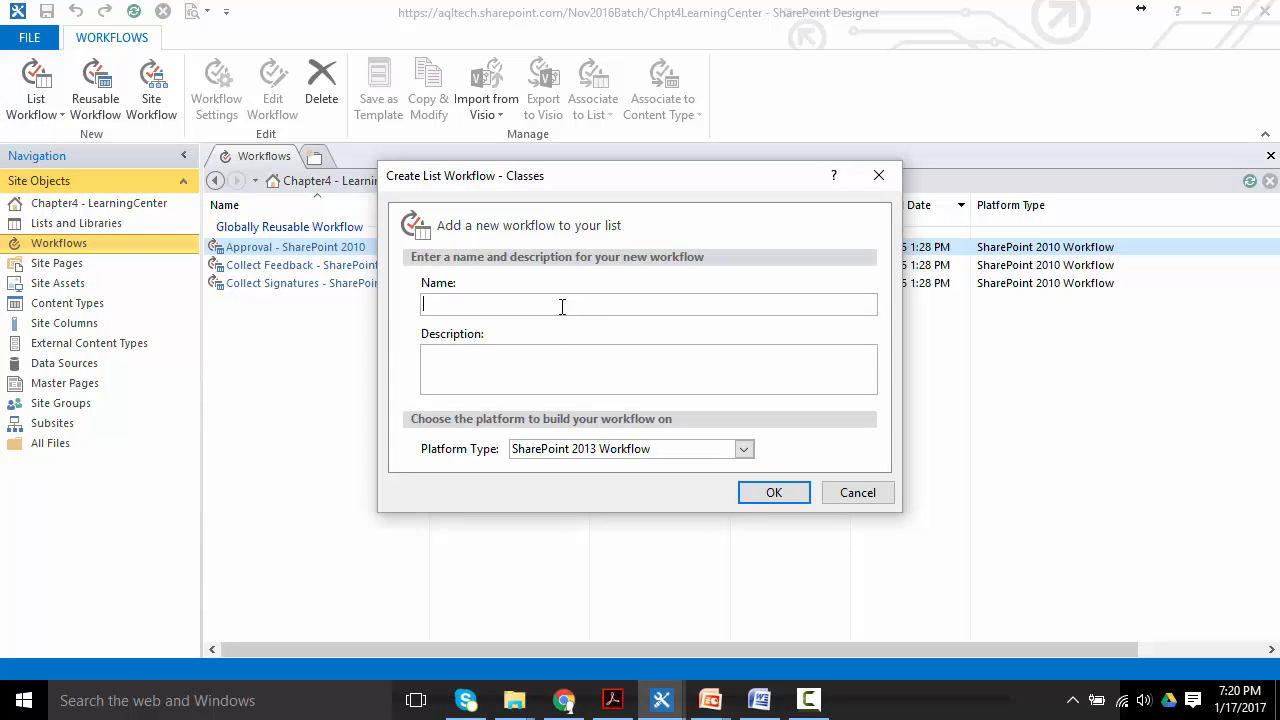
type("Announce")
type("me3nt")
type("Create")
Step: Choose SharePoint 2013 Workflow as the new workflow's platform type
left_click(645, 450)
left_click(645, 455)
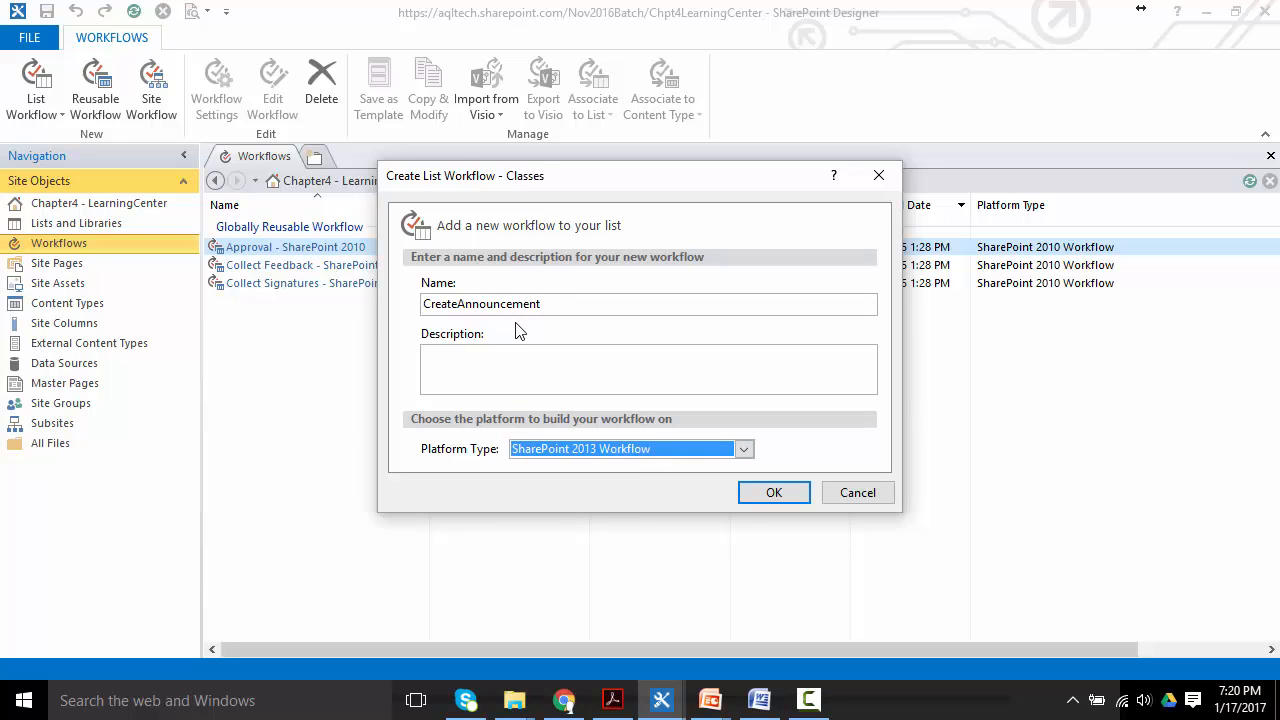
left_click(580, 450)
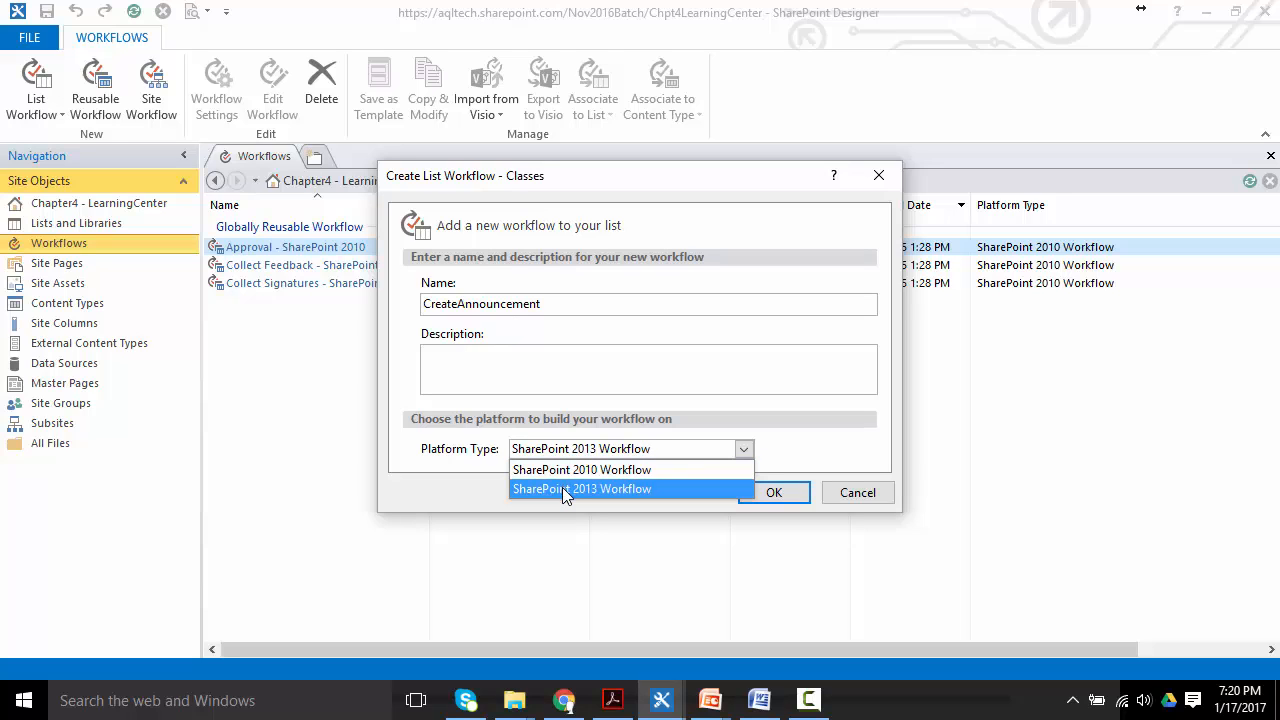
left_click(562, 488)
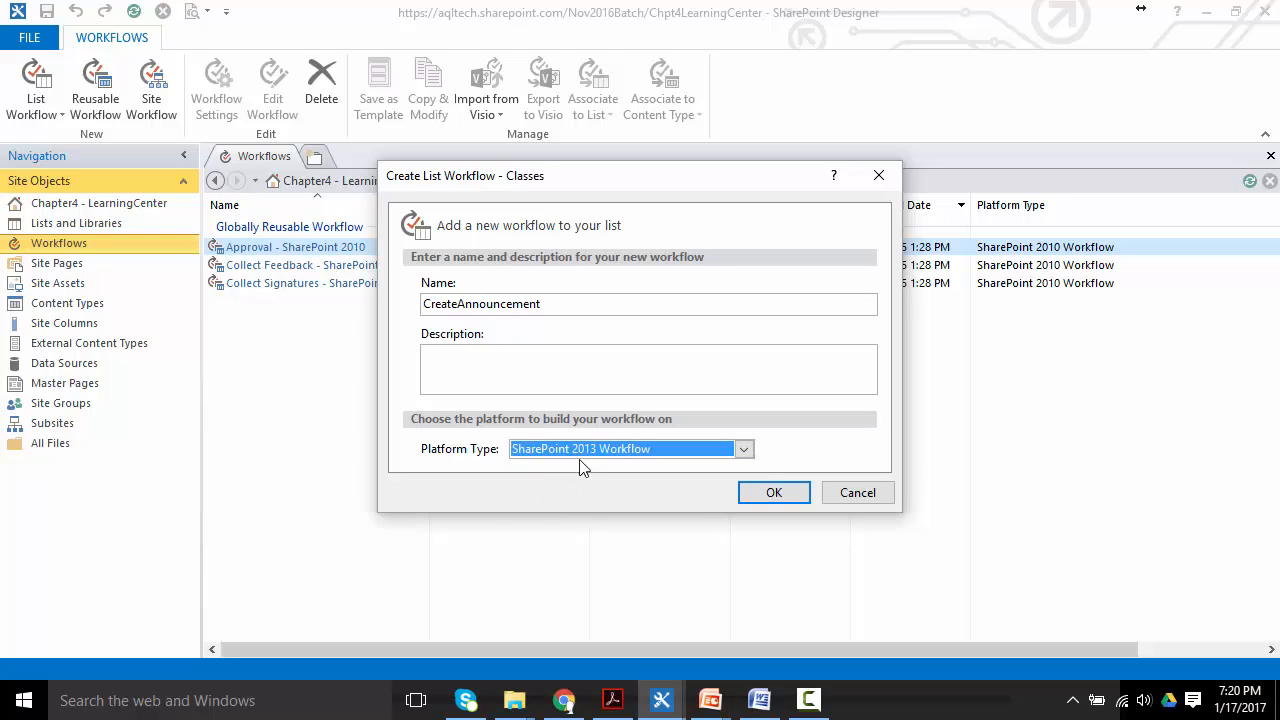
Step: Create the CreateAnnouncement workflow and rename its first stage InProgress
left_click(772, 492)
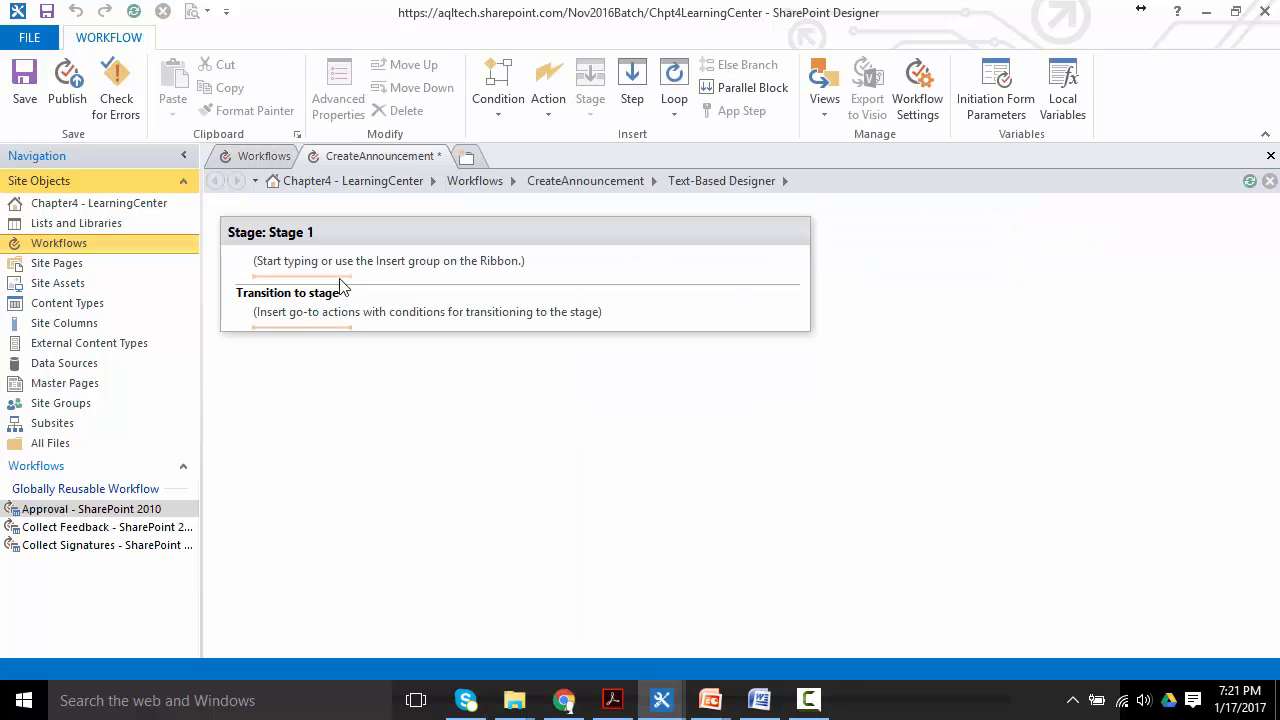
left_click(304, 234)
type("In")
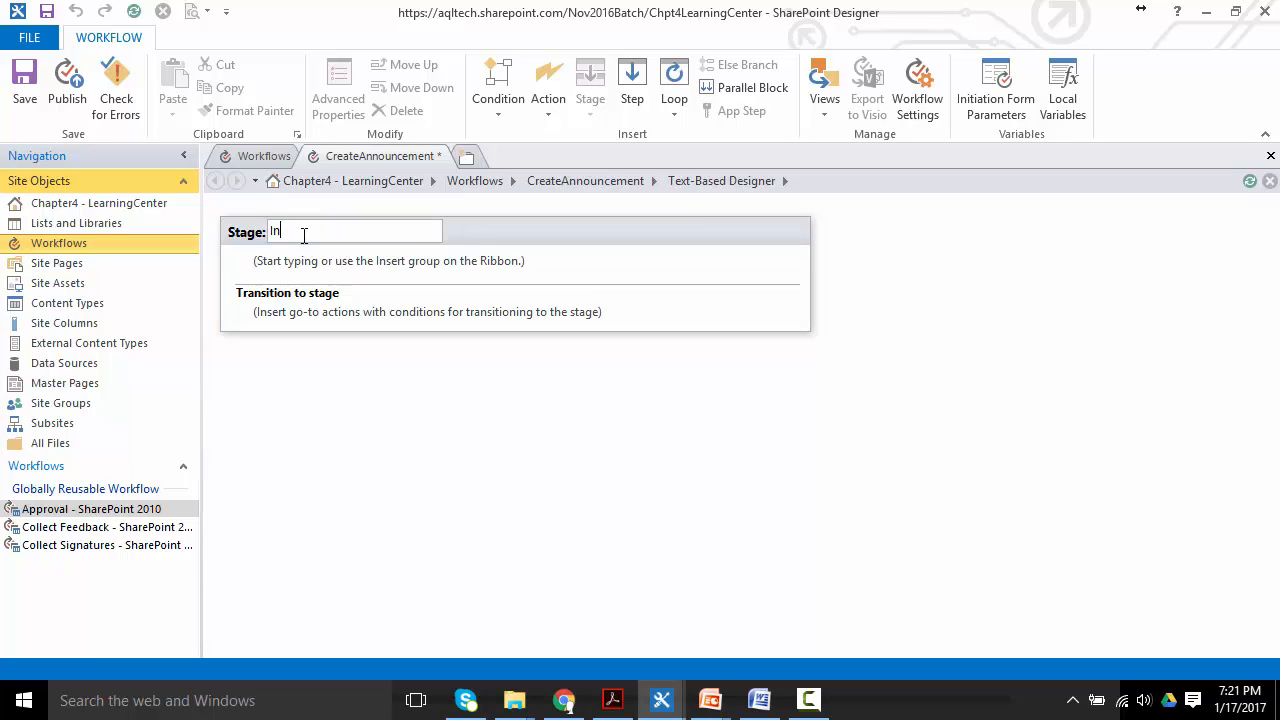
type("Progress")
key("Return")
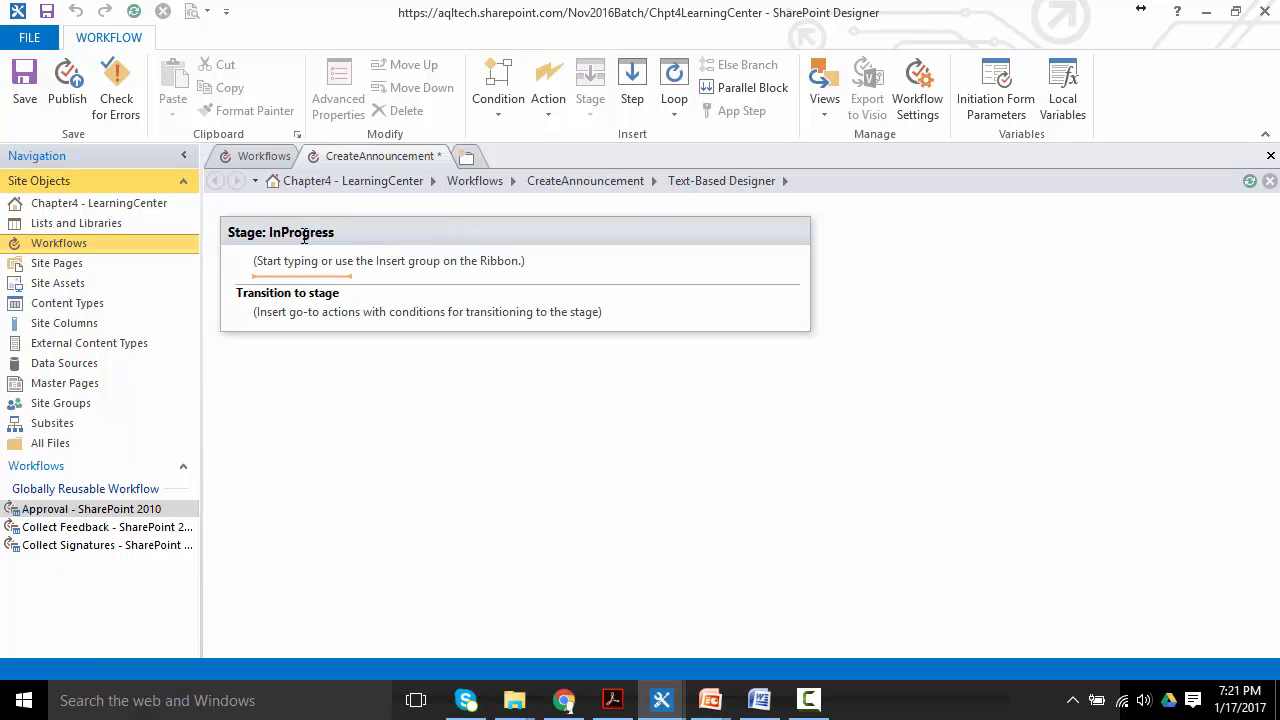
Step: Add a second stage below InProgress and name it Completed
left_click(590, 80)
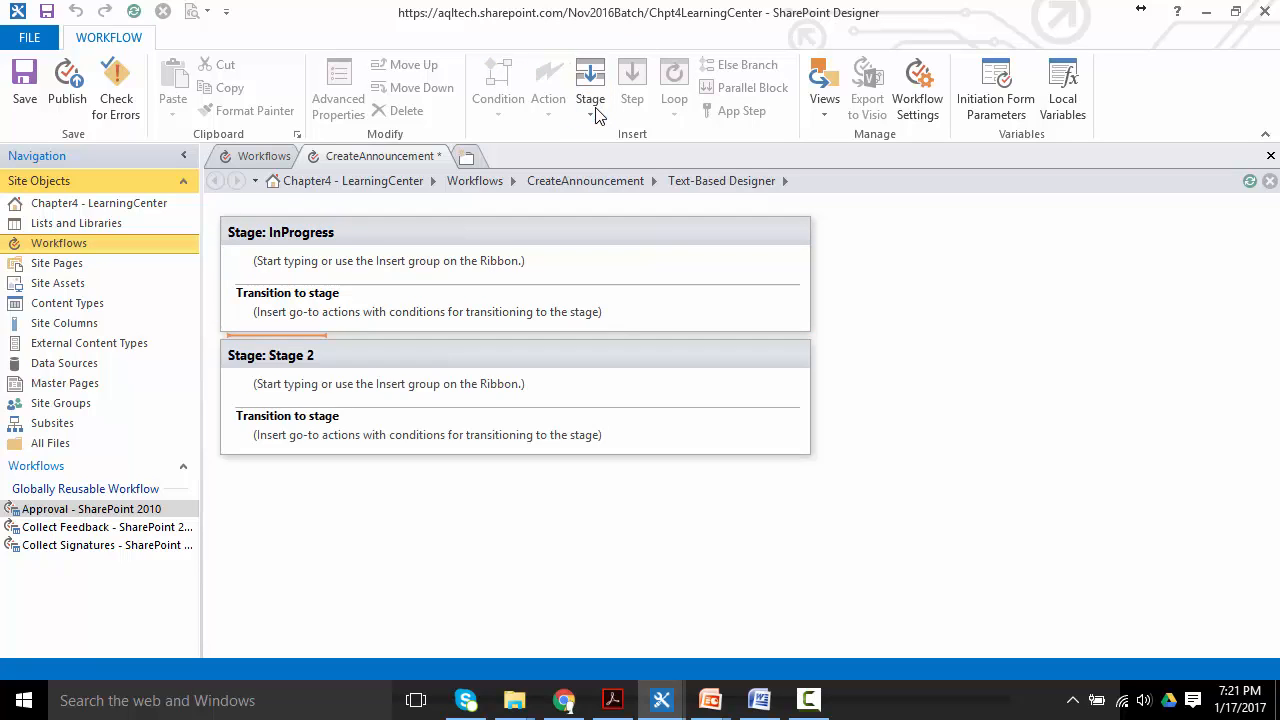
left_click(300, 352)
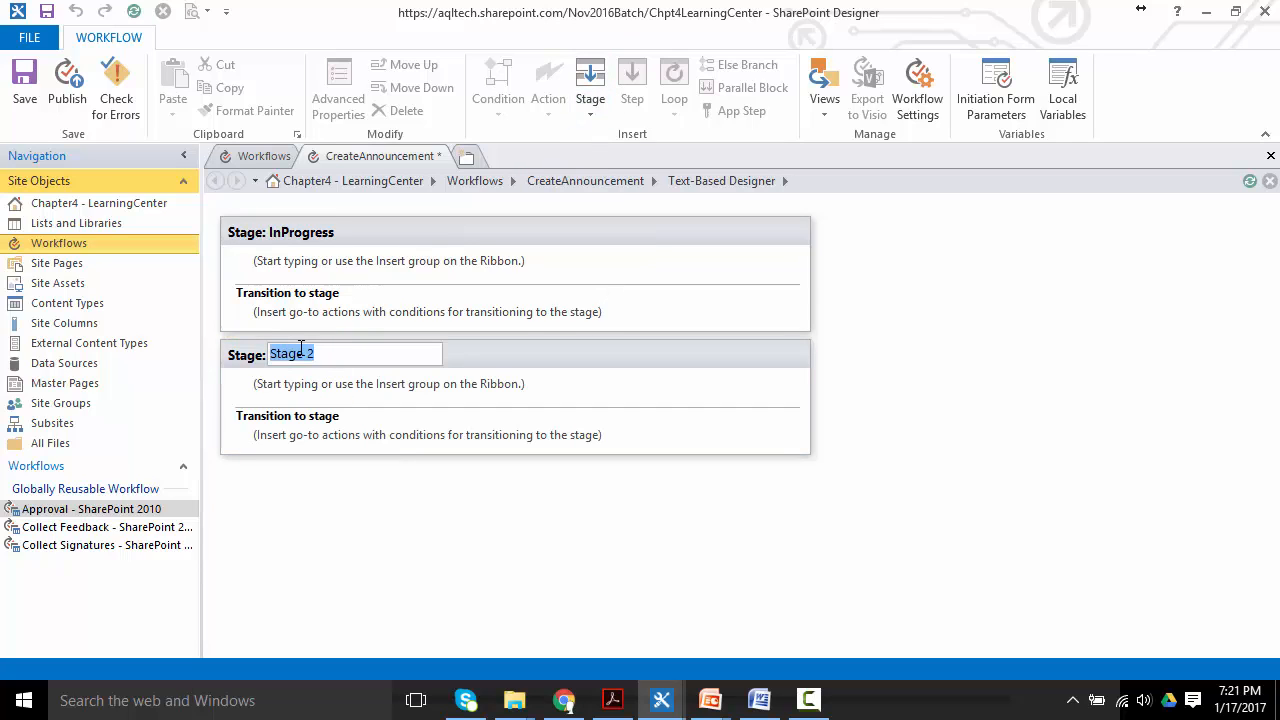
type("Completed")
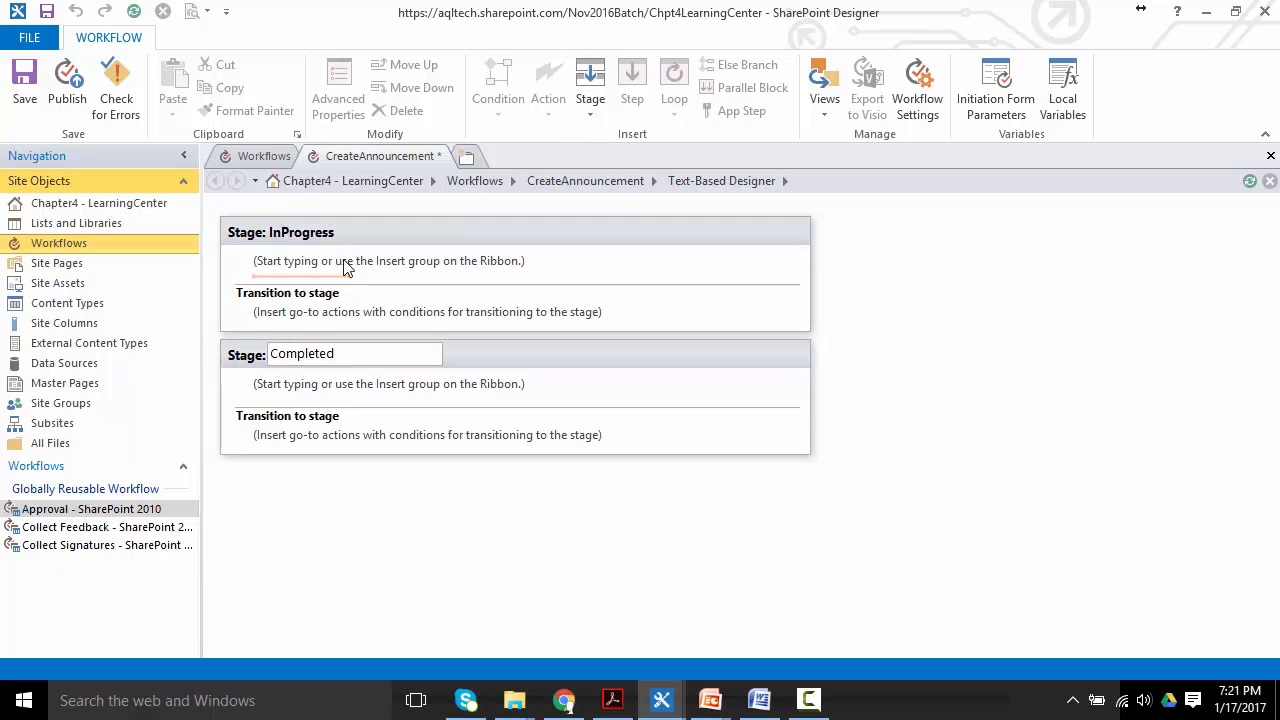
Step: Insert a Go to a stage action in the transition section of both the InProgress and Completed stages
left_click(335, 314)
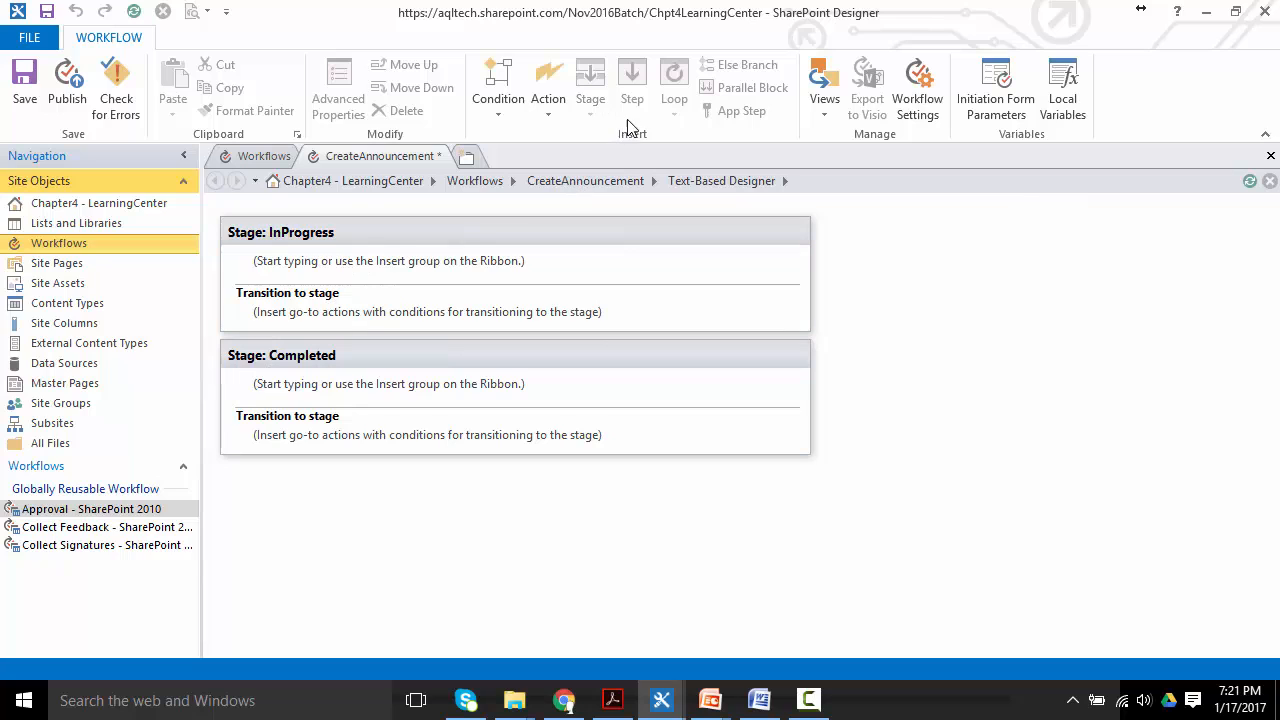
left_click(547, 107)
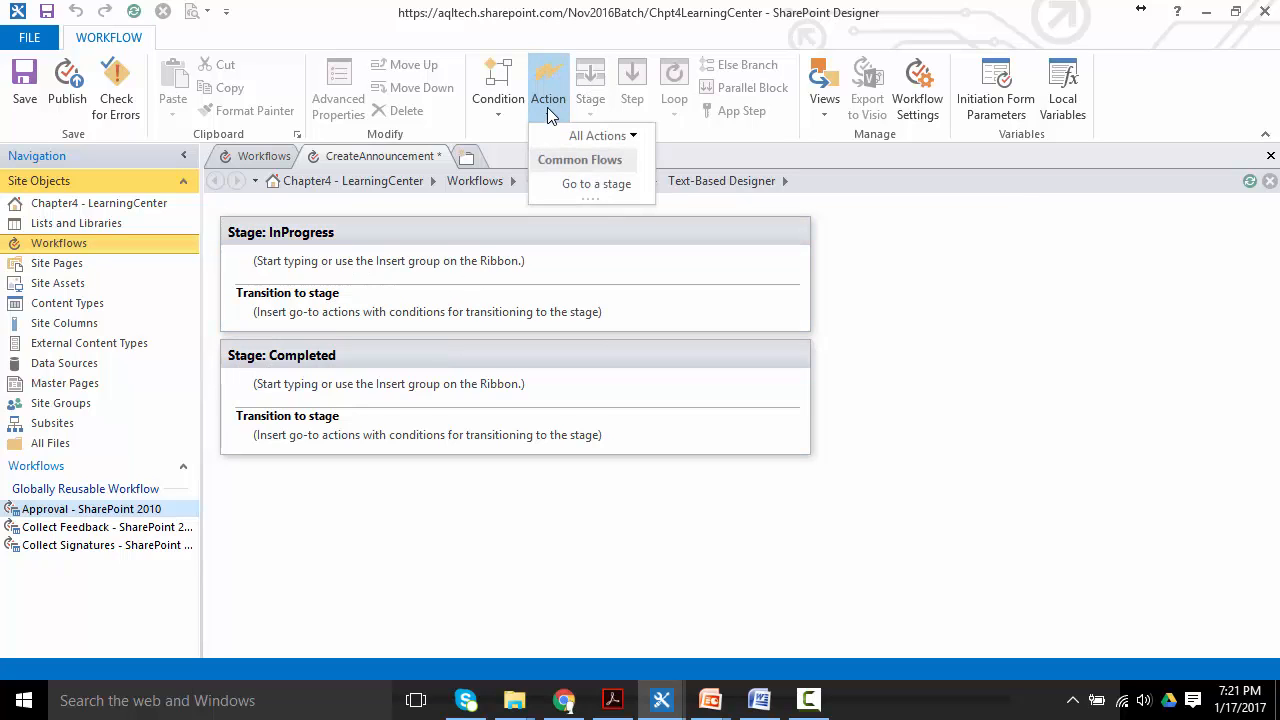
left_click(575, 184)
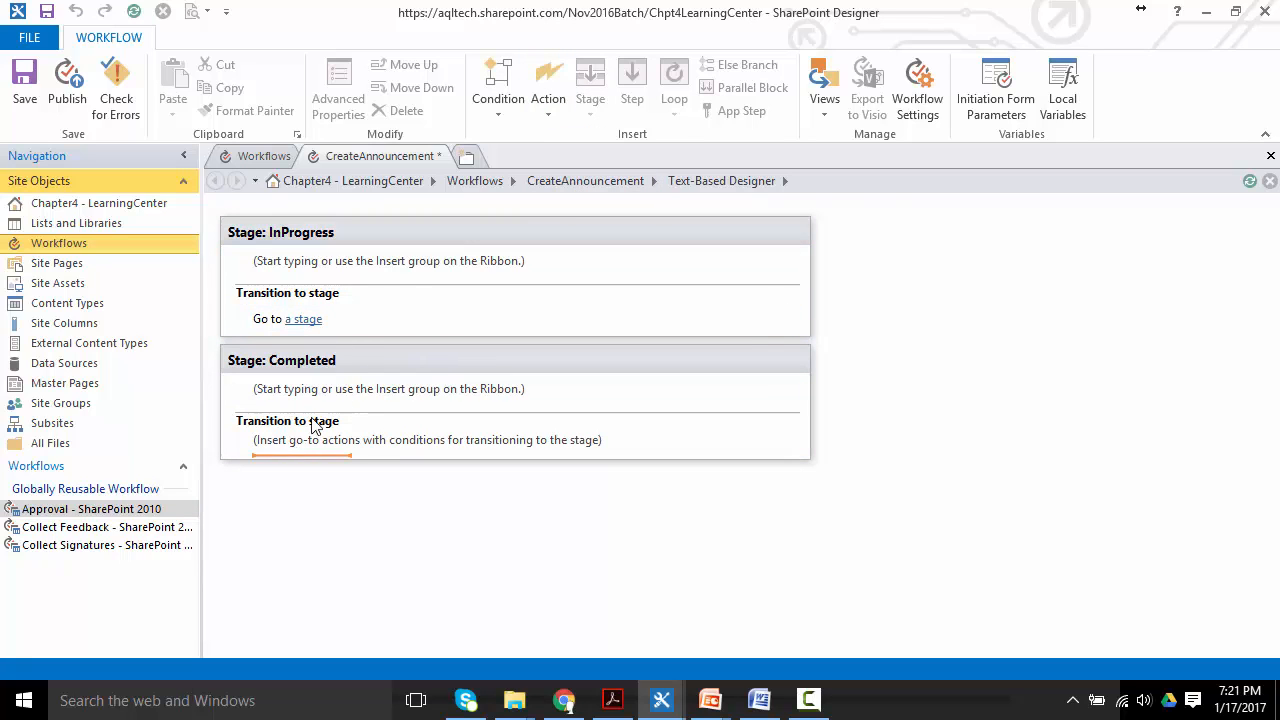
left_click(547, 100)
left_click(590, 184)
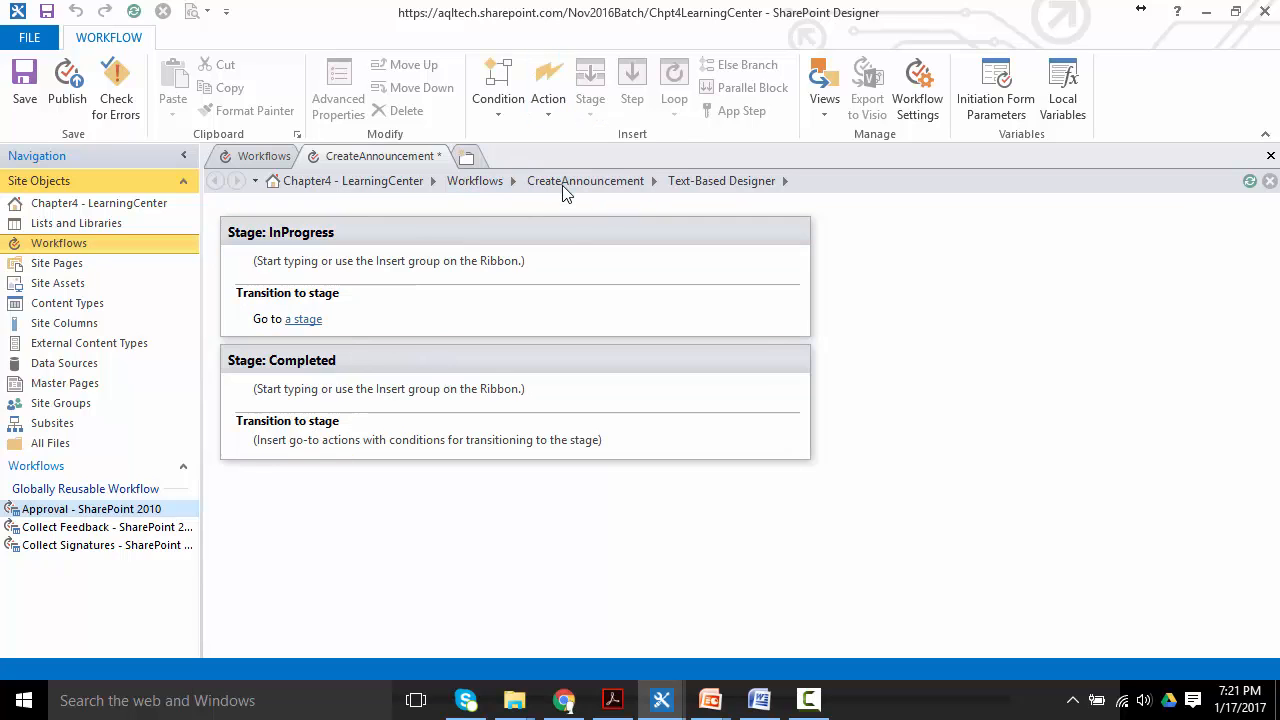
Step: Set the InProgress stage to go to Completed and the Completed stage to go to End of Workflow
left_click(308, 321)
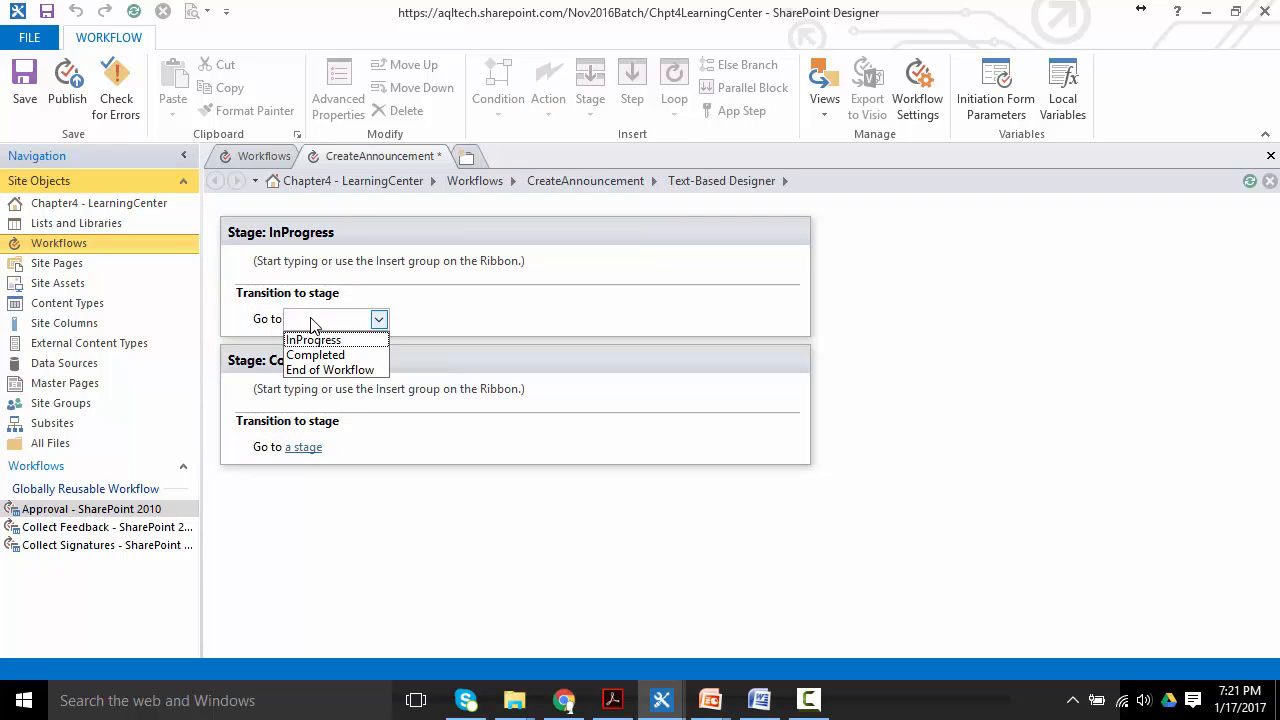
left_click(340, 356)
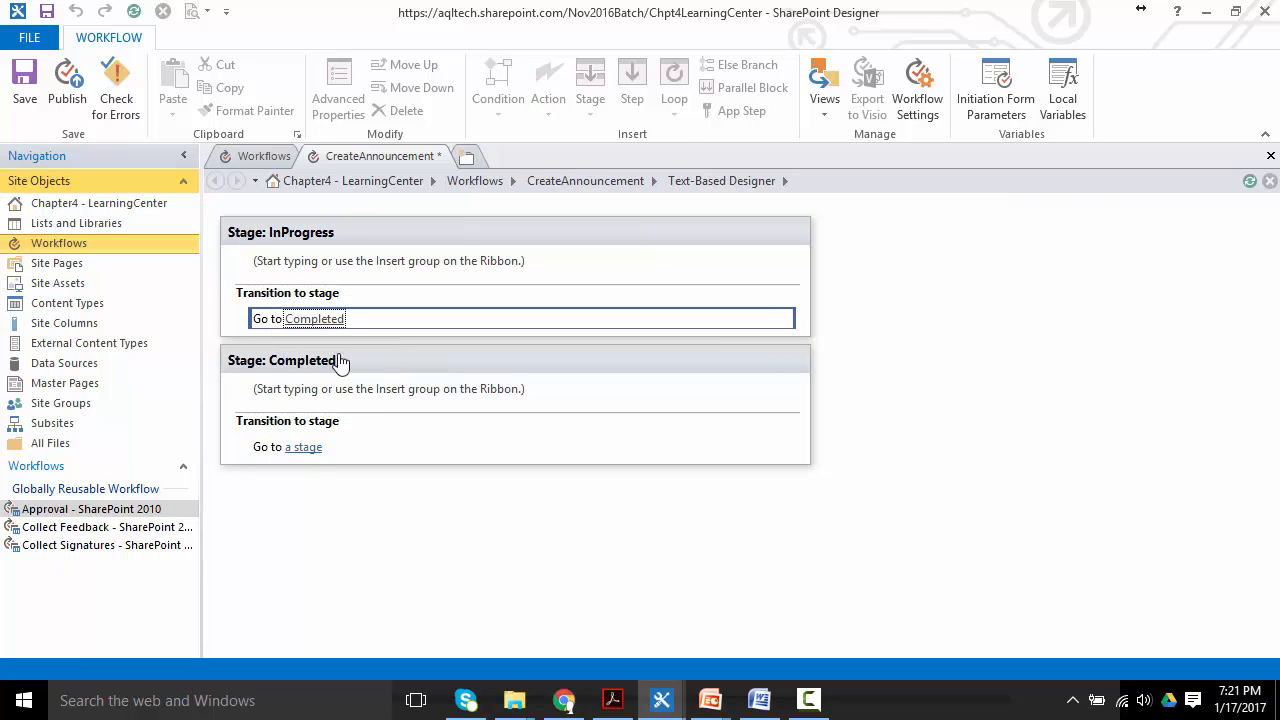
left_click(303, 448)
left_click(357, 505)
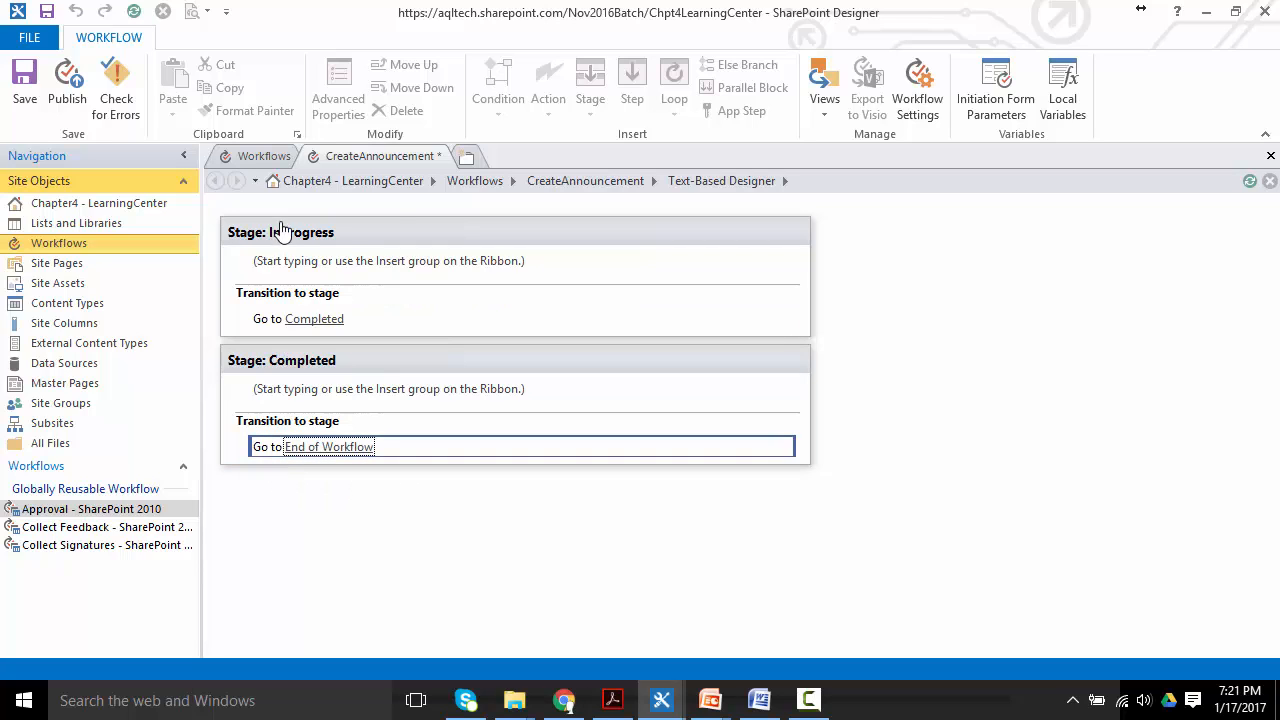
Step: Add a Create List Item action to the InProgress stage and set its target list to ClassAnnouncements
left_click(287, 278)
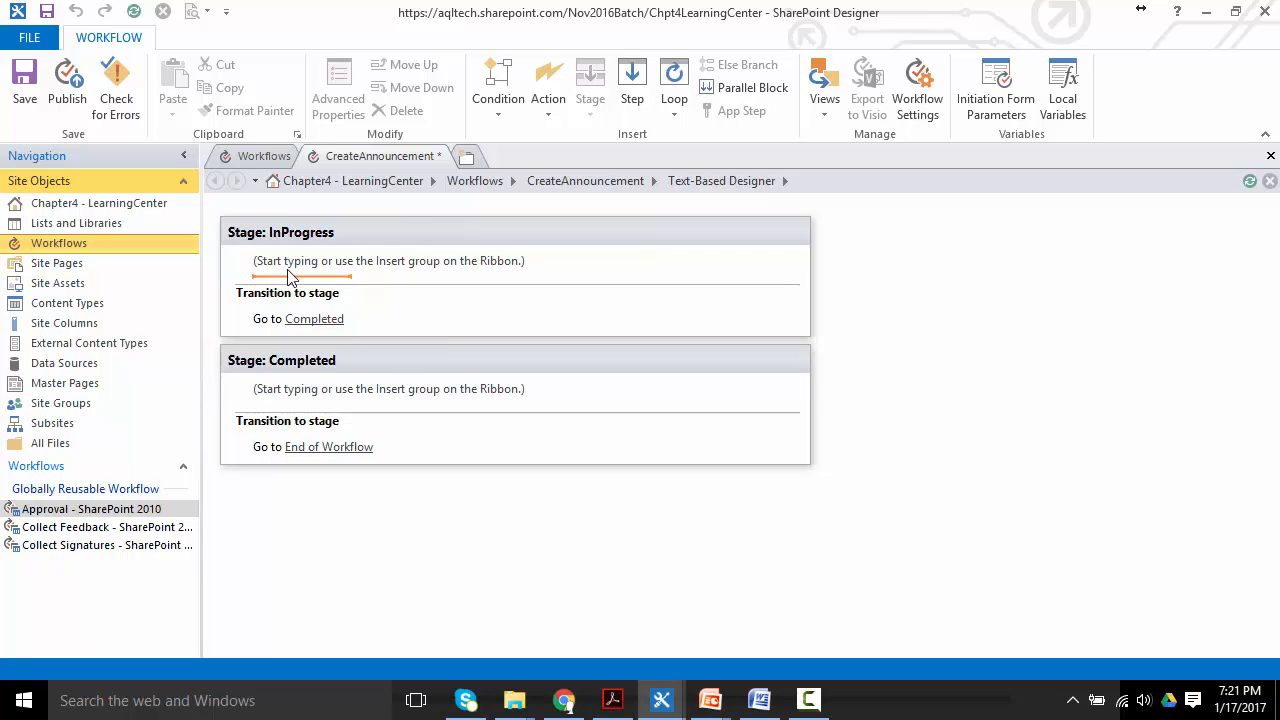
left_click(542, 113)
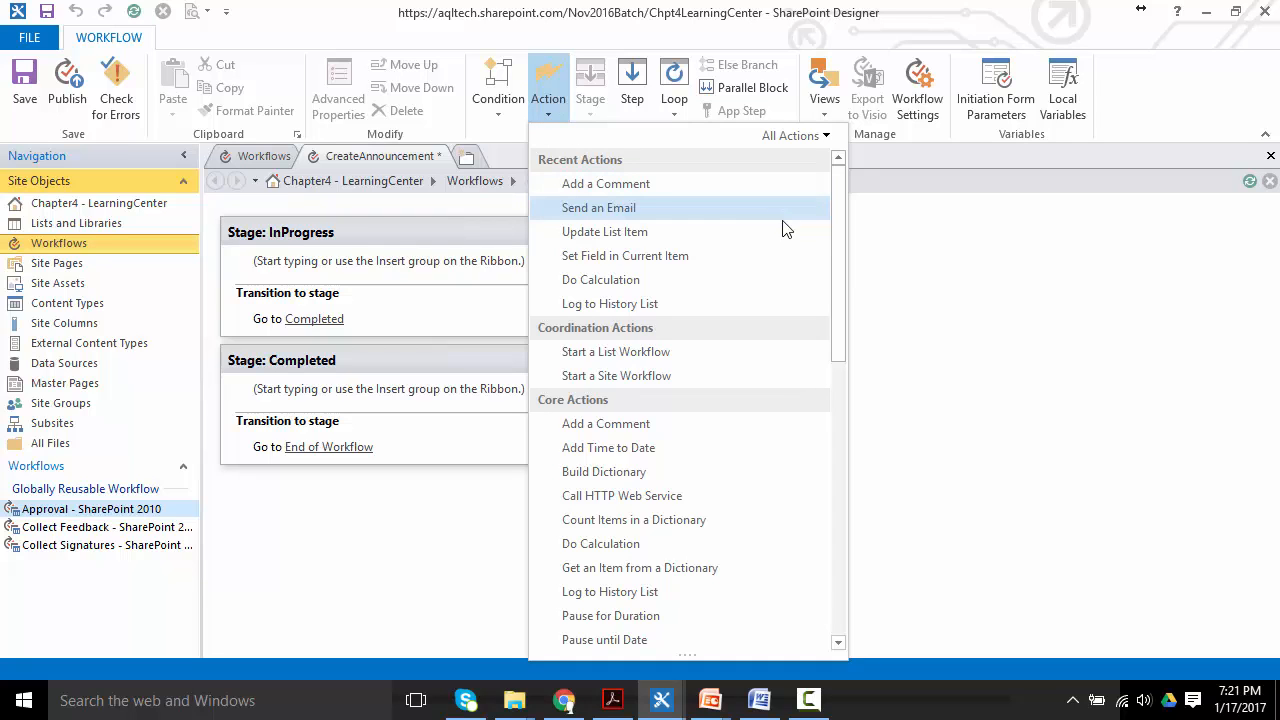
left_click_drag(838, 253, 829, 426)
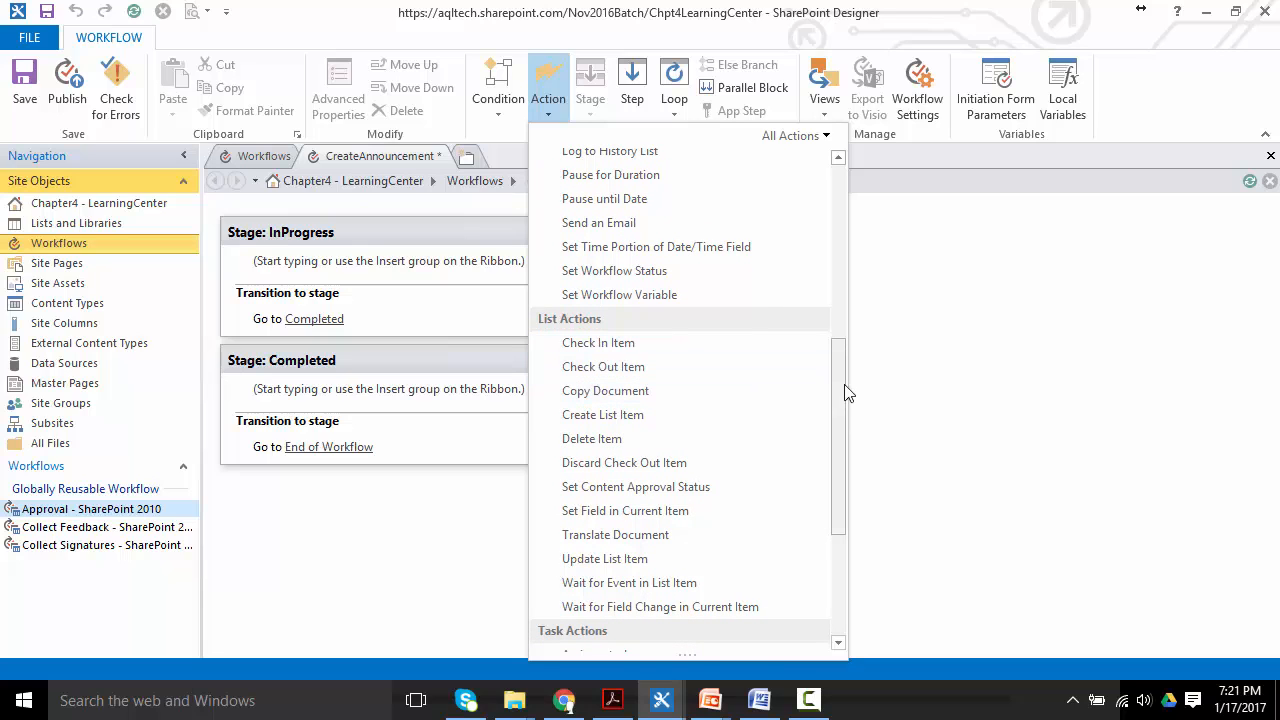
left_click(707, 414)
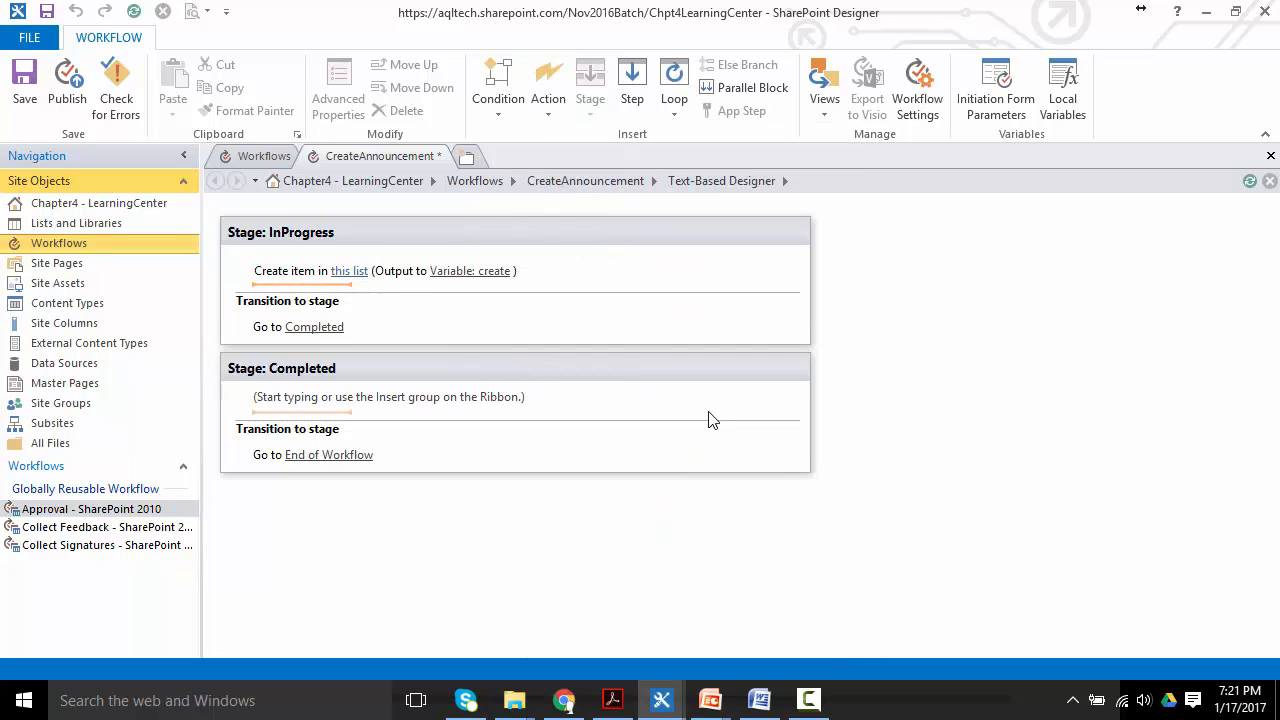
left_click(349, 272)
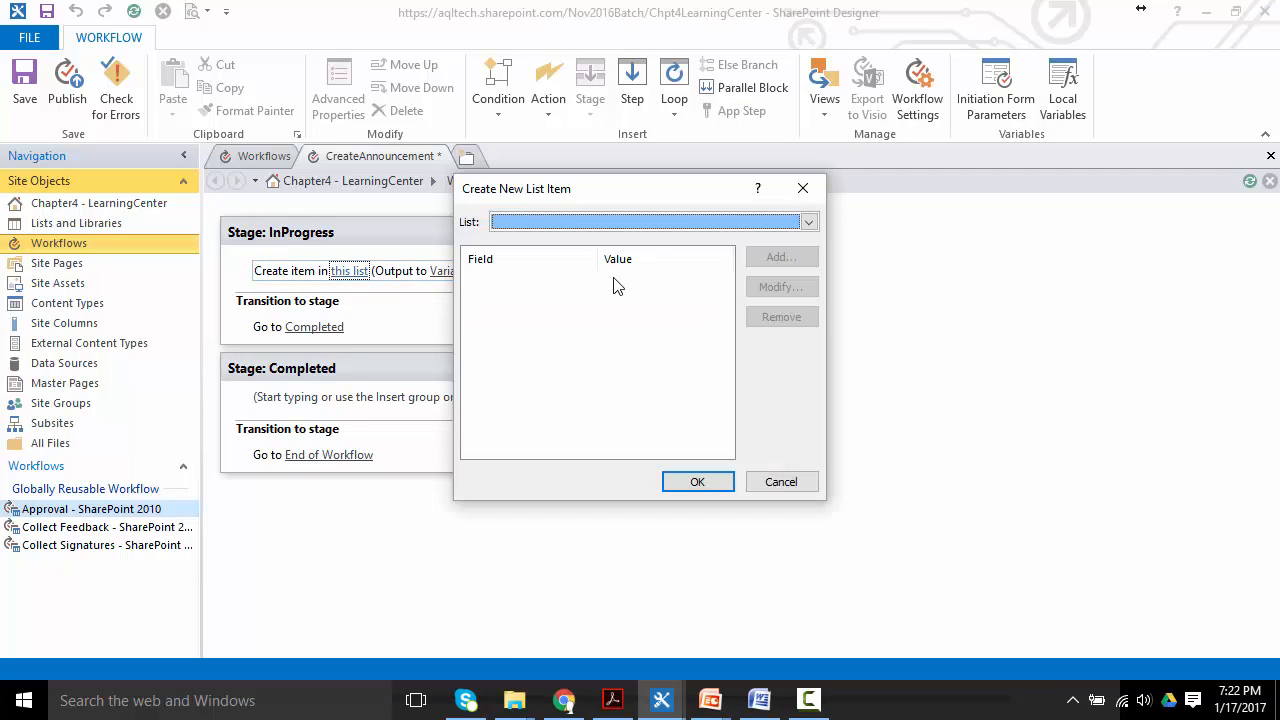
left_click(808, 223)
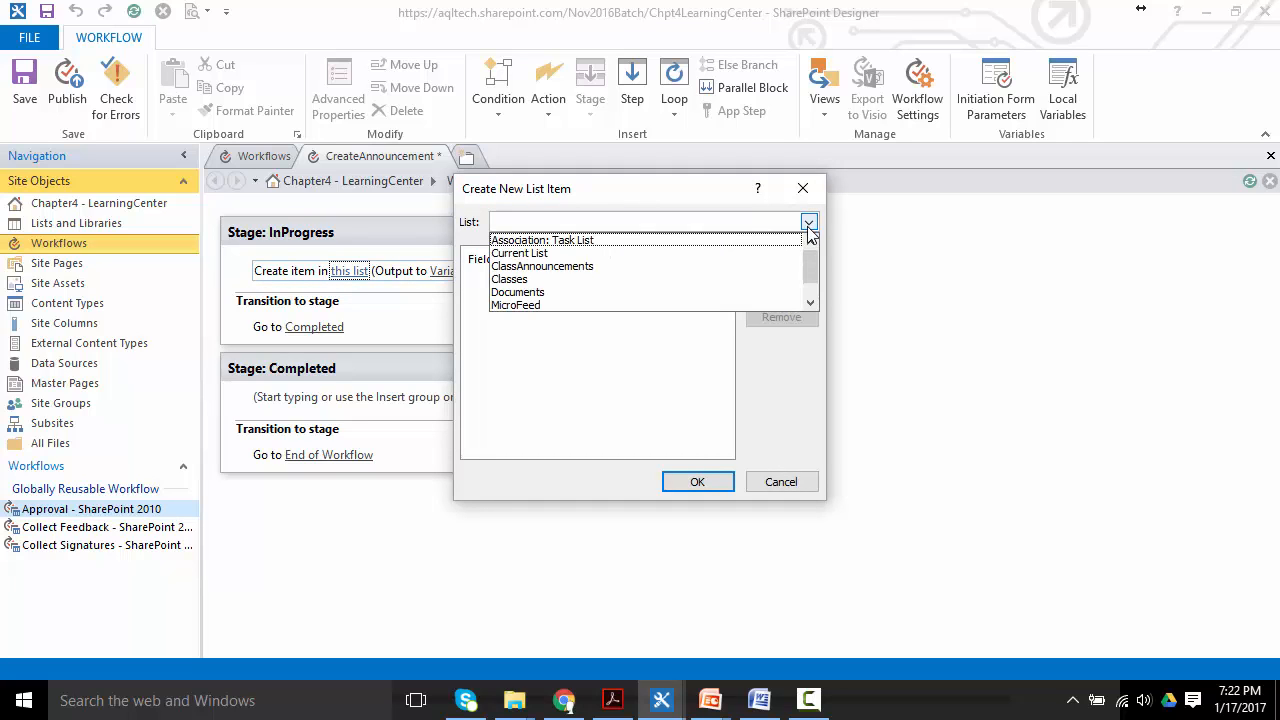
left_click(664, 268)
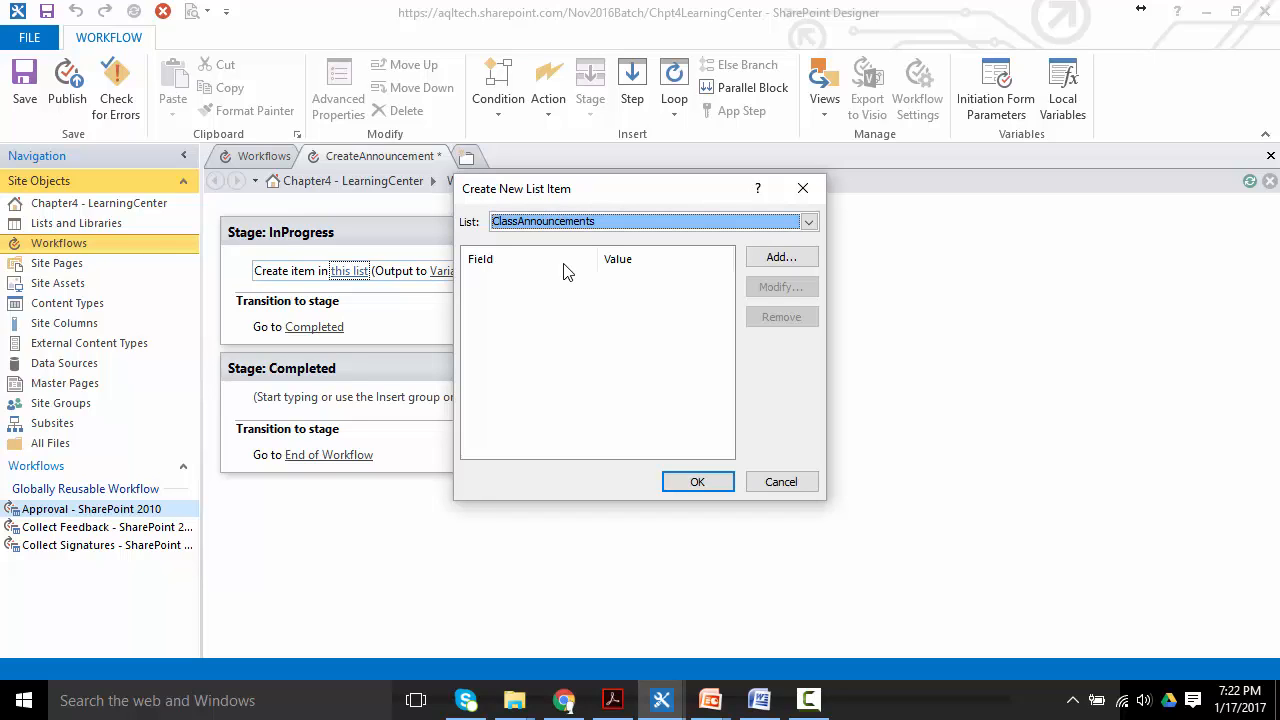
Step: Add a value assignment for the Title field of the new ClassAnnouncements item
left_click(780, 257)
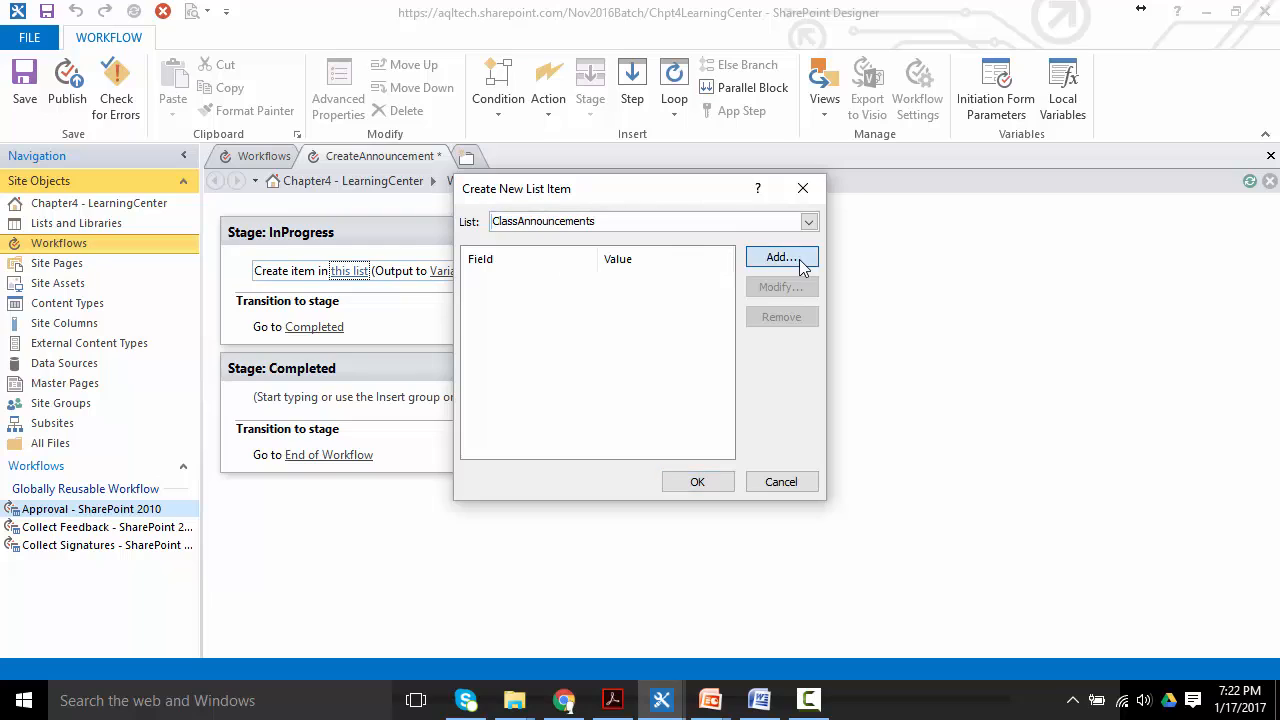
left_click(749, 325)
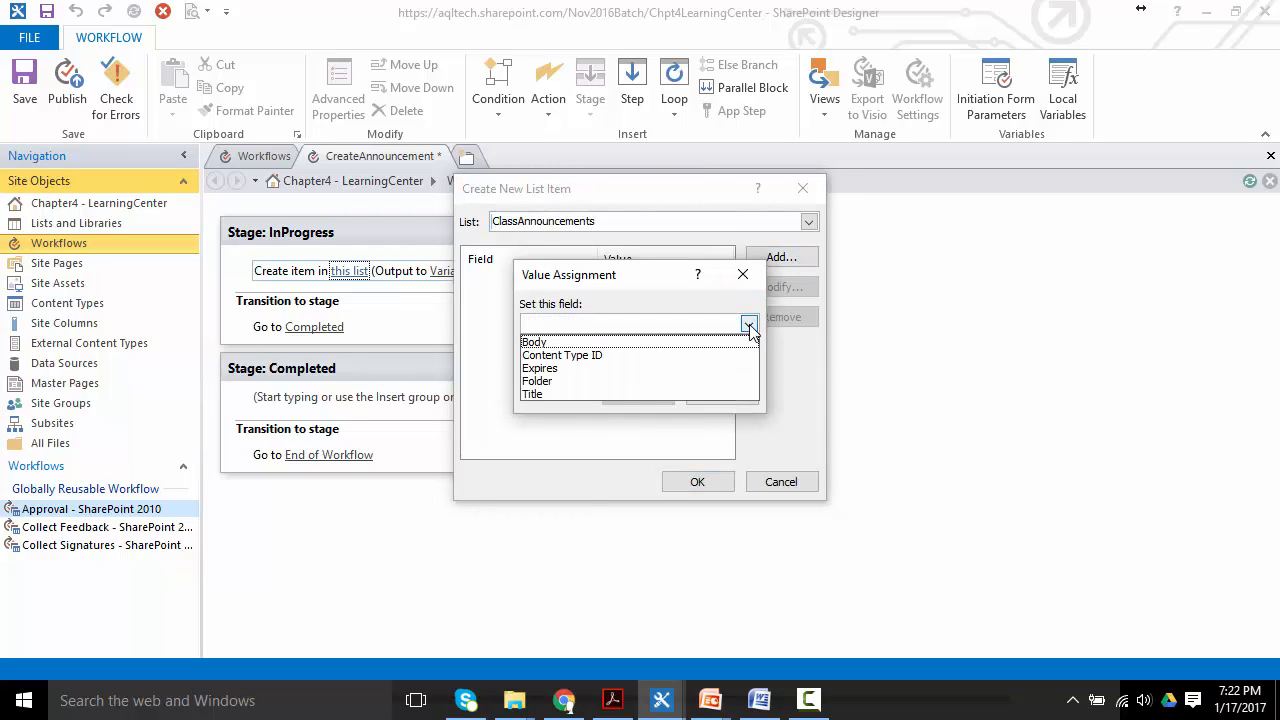
left_click(678, 394)
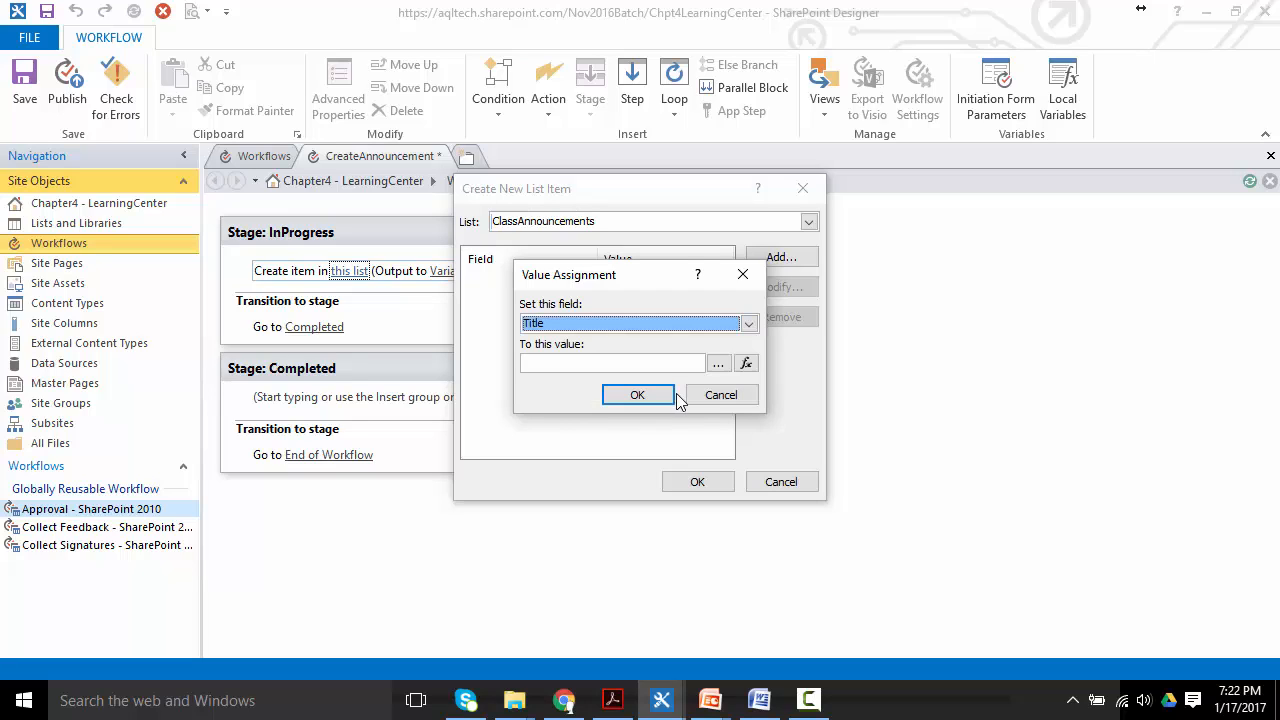
left_click(649, 366)
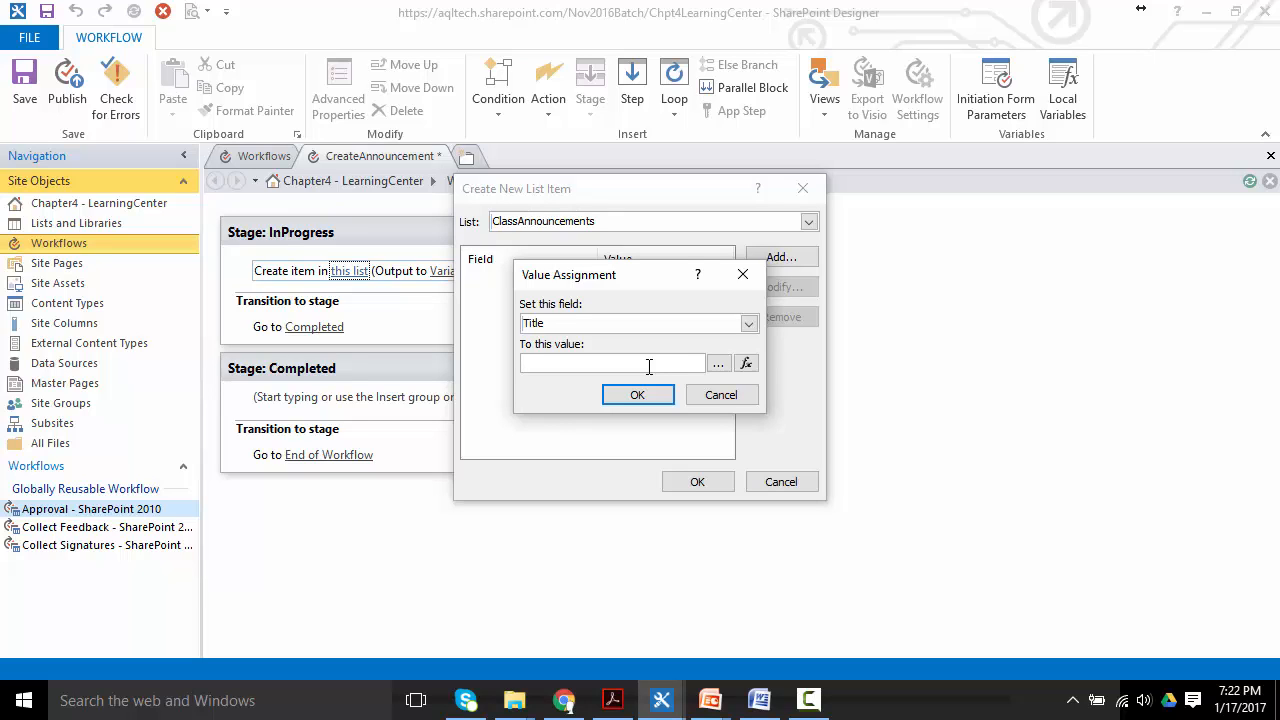
left_click(667, 368)
type("New Course Alert!")
key("ctrl+a")
key("Delete")
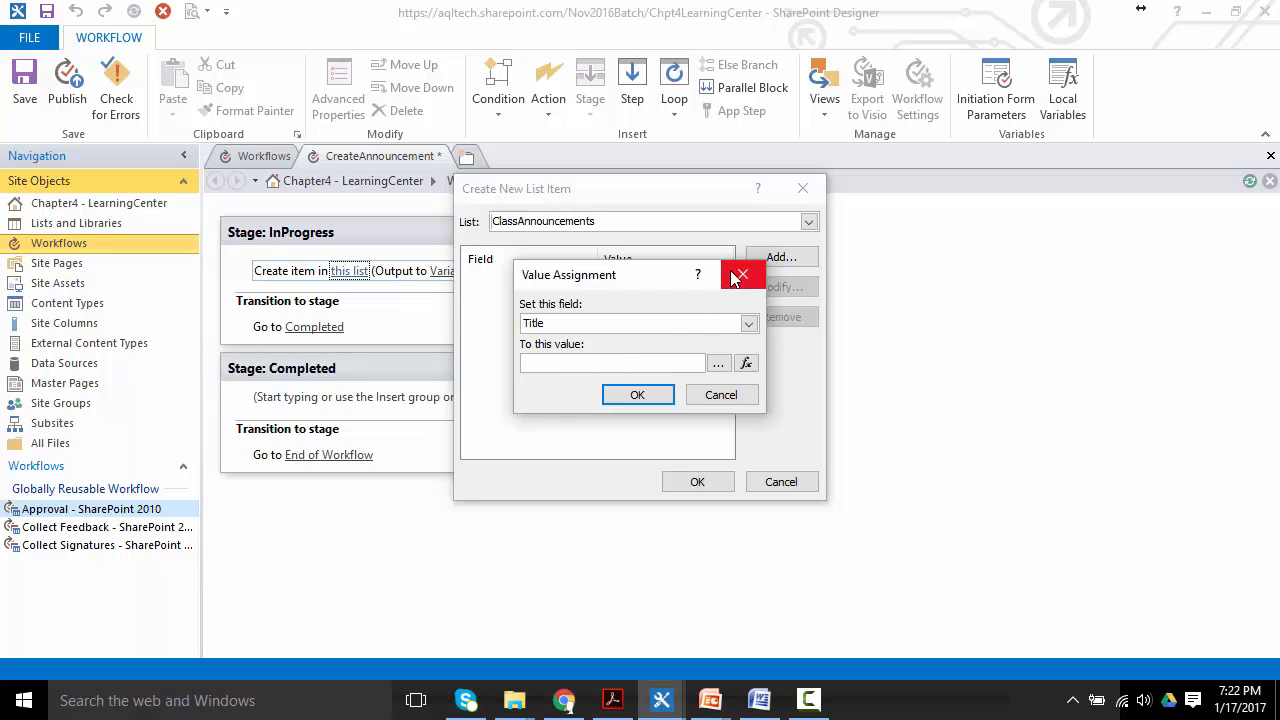
Step: Insert a lookup to the current item's Course Name into the Title value using the String Builder
left_click(722, 366)
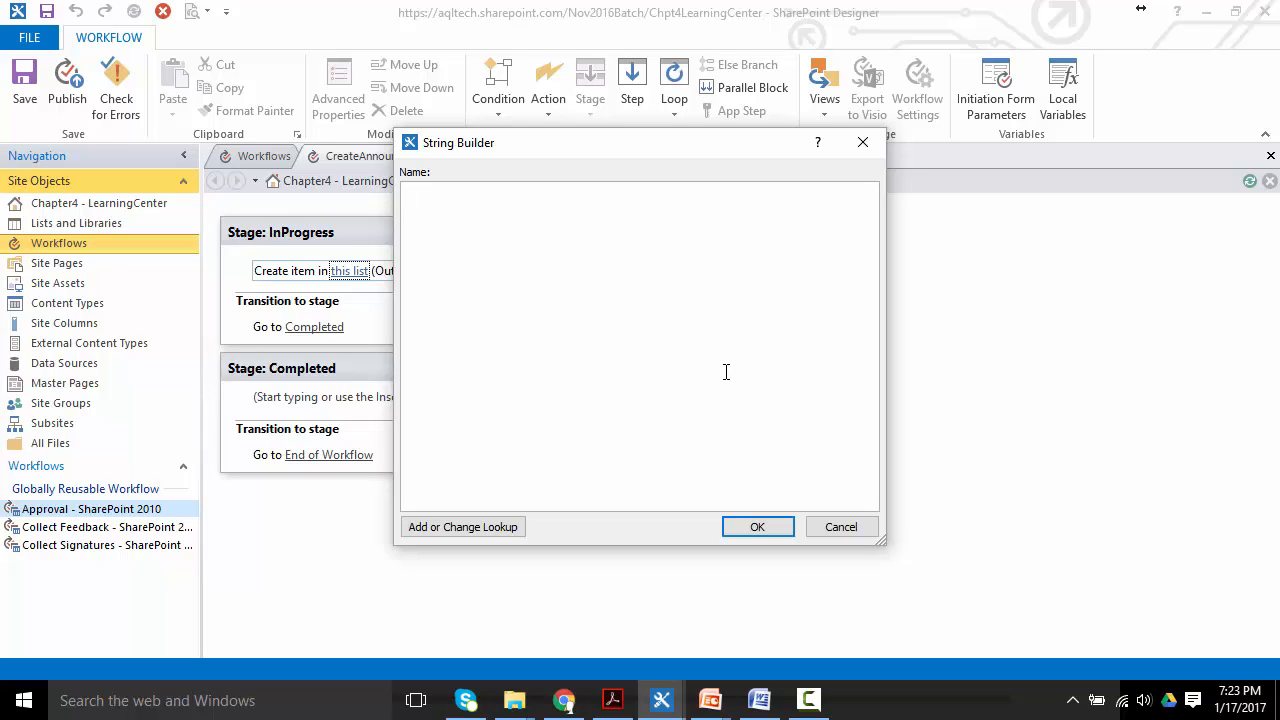
left_click(446, 527)
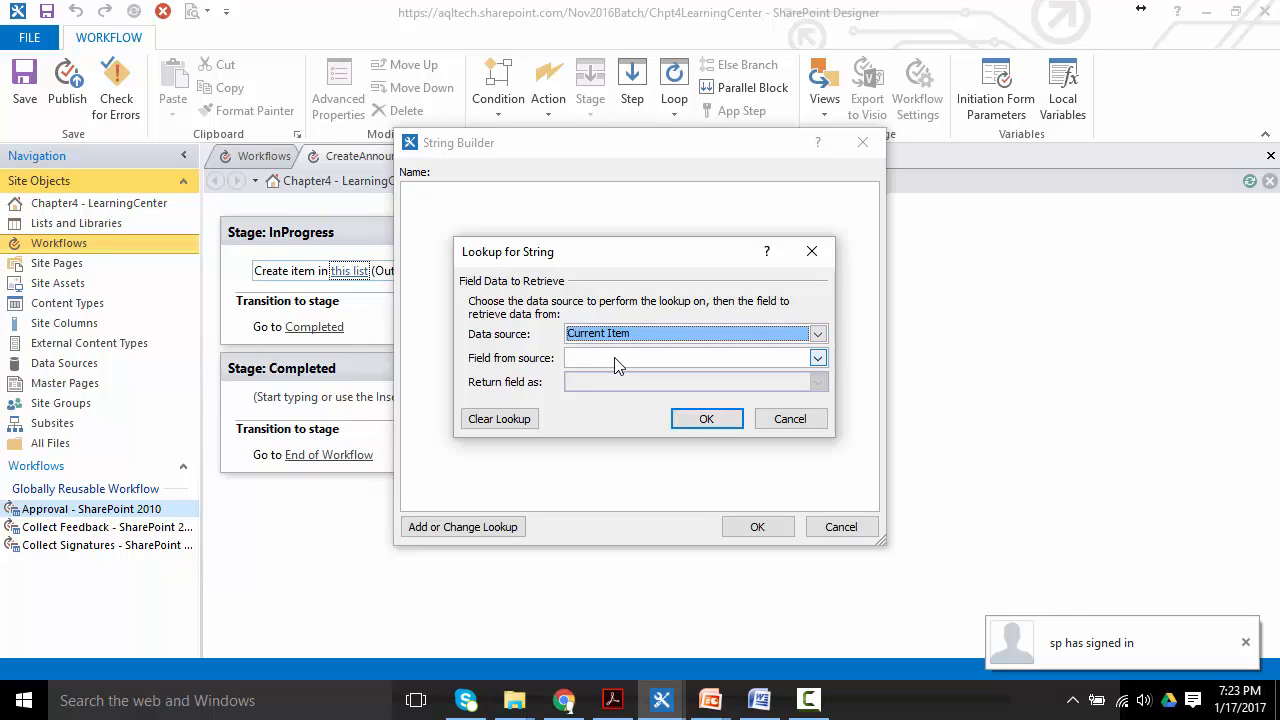
left_click(617, 359)
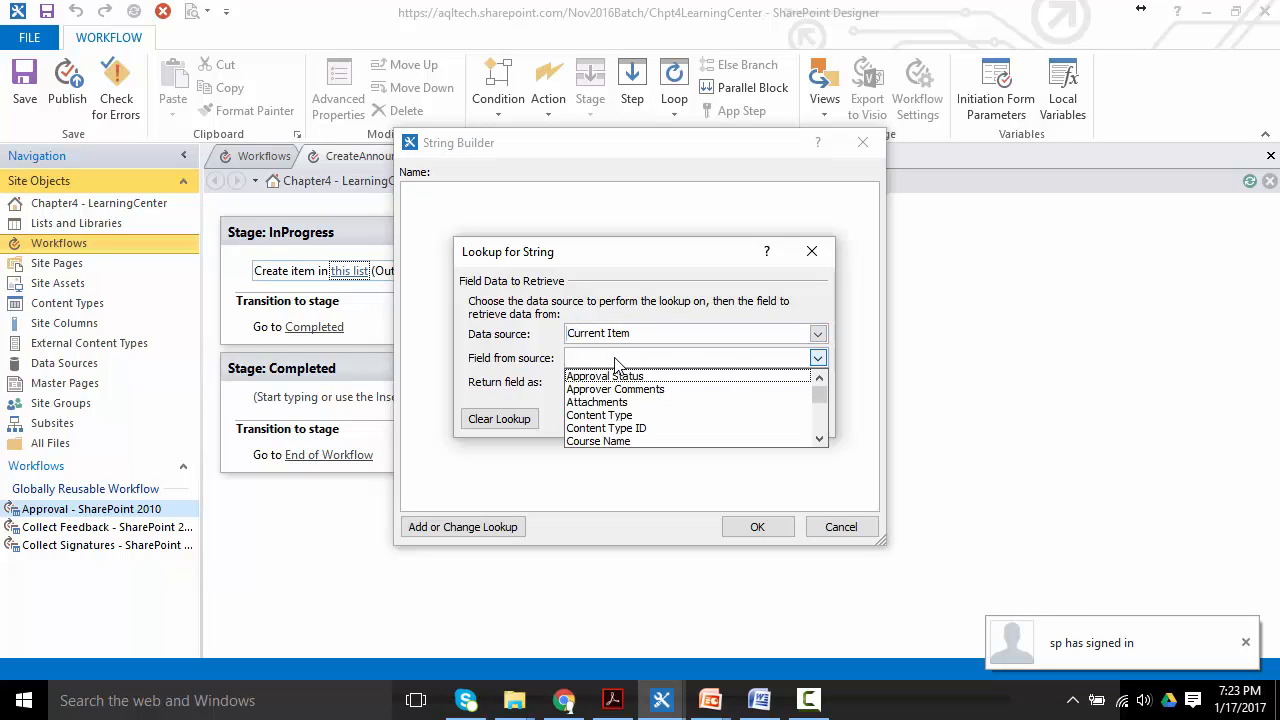
left_click(607, 442)
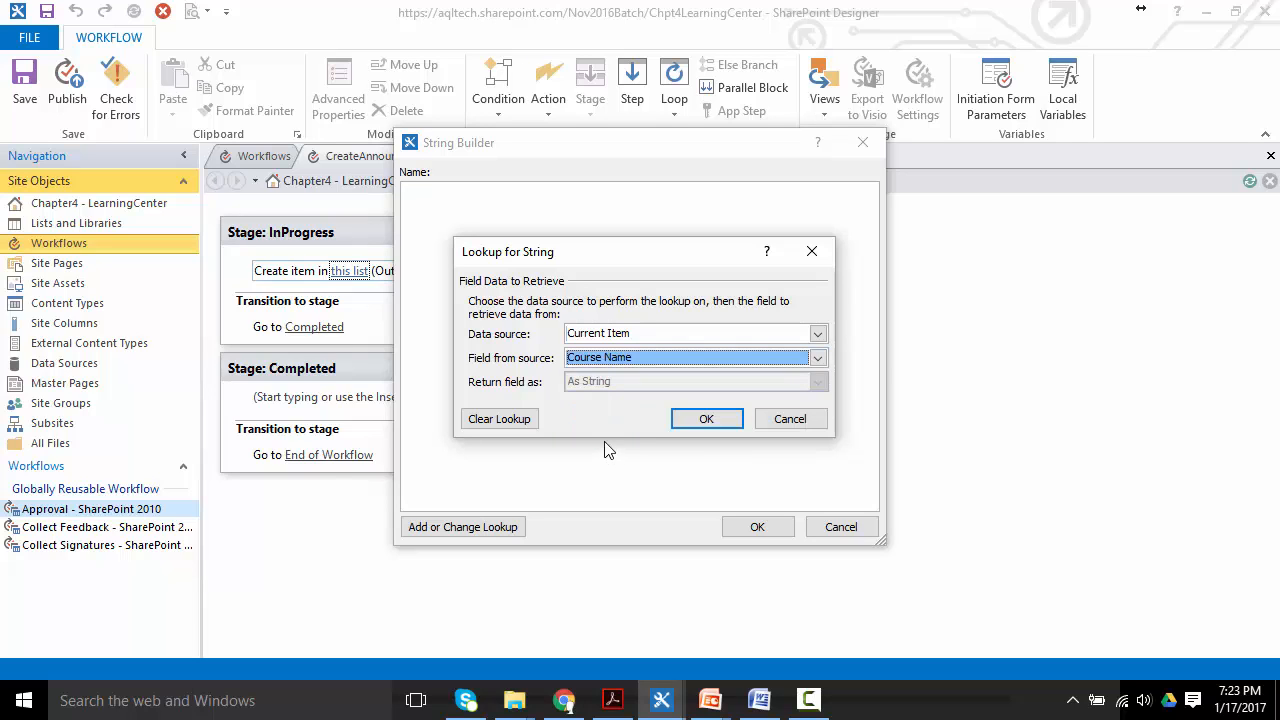
left_click(706, 420)
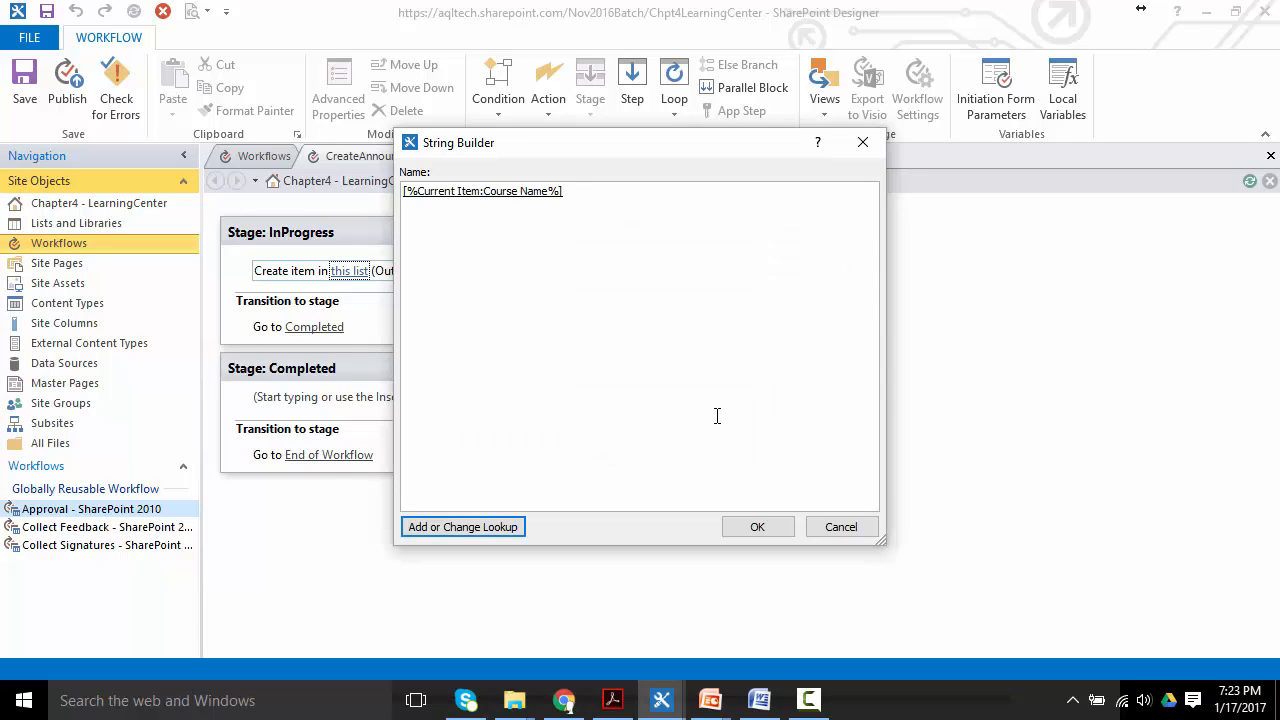
Step: Complete the Title text as "A New course - [%Current Item:Course Name%] is starting up!" and accept the assignment
type("is")
key("BackSpace")
type("A ")
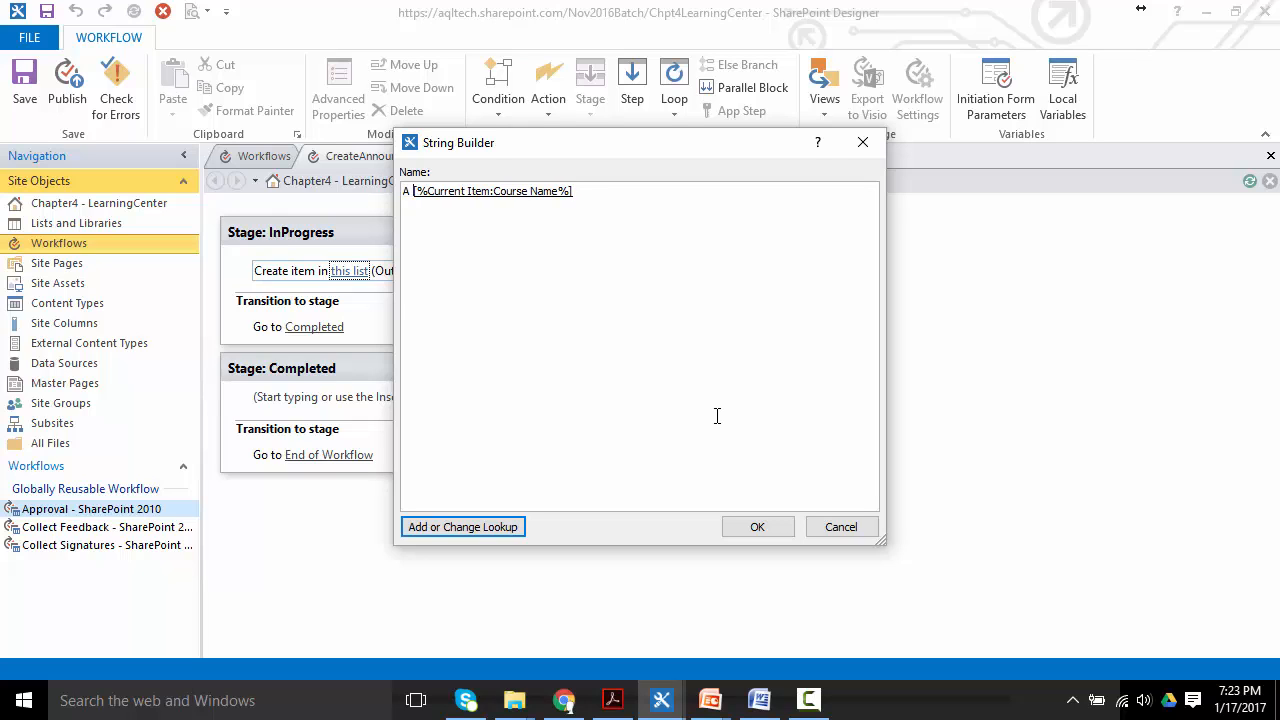
type("New course ")
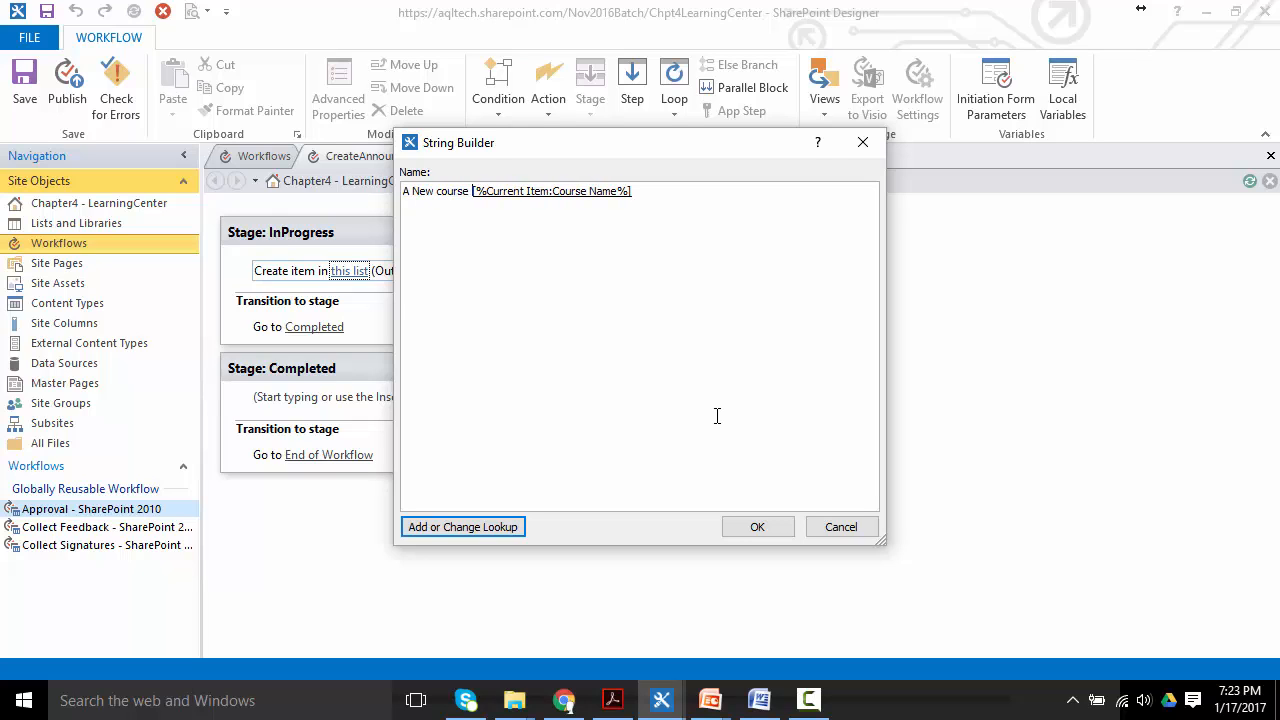
type("-")
key("End")
type("is s")
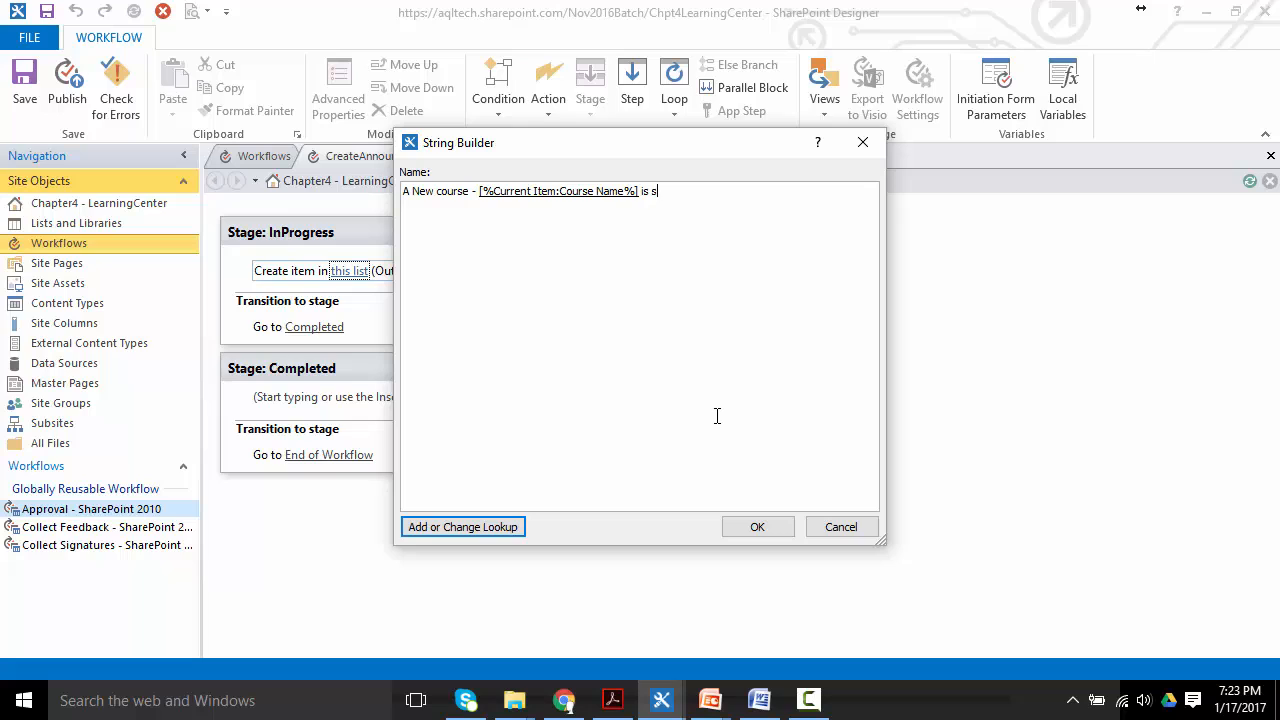
type("tarting up!")
left_click(760, 528)
left_click(667, 399)
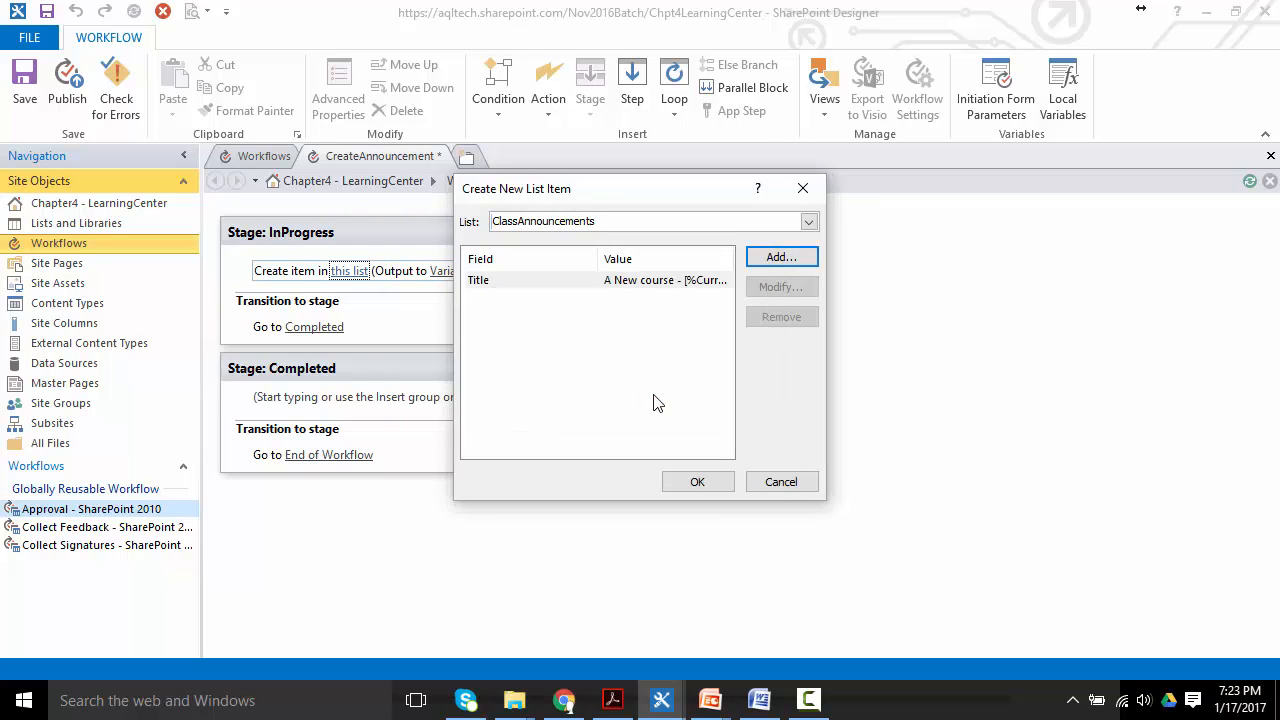
Step: Add a value assignment for the Body field of the new ClassAnnouncements item and open its value in the String Builder
left_click(782, 260)
left_click(733, 321)
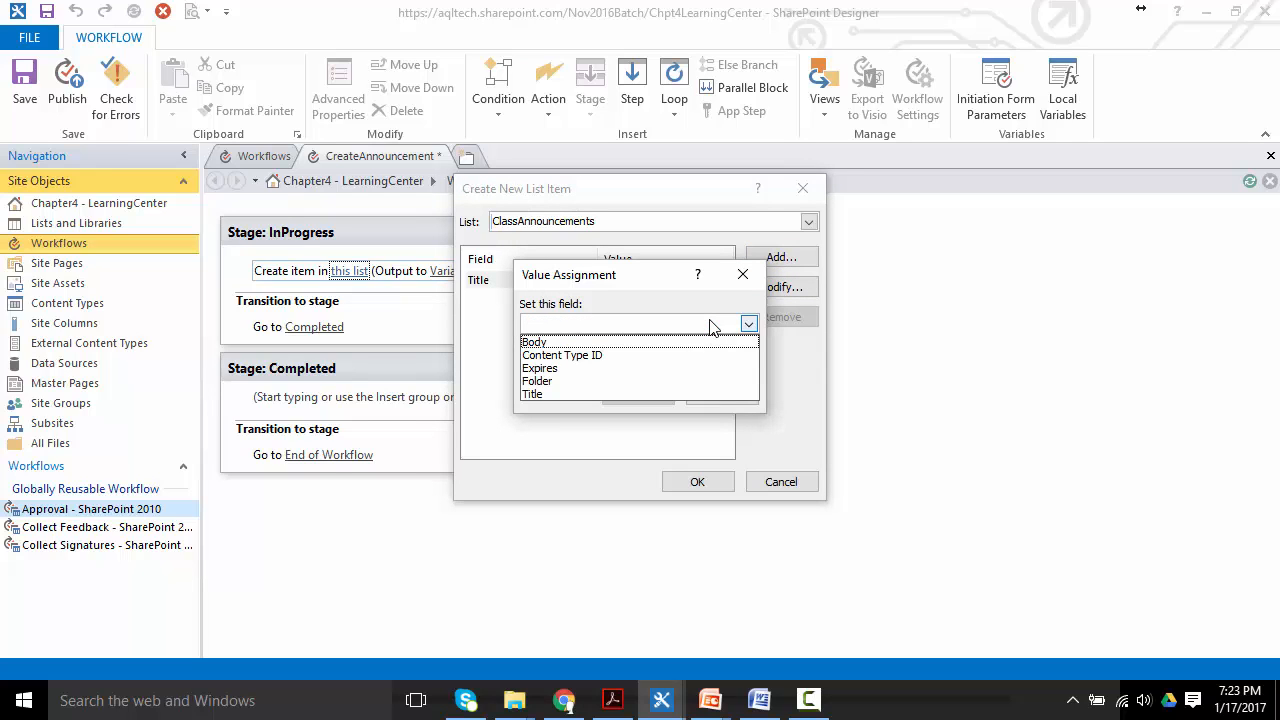
left_click(700, 341)
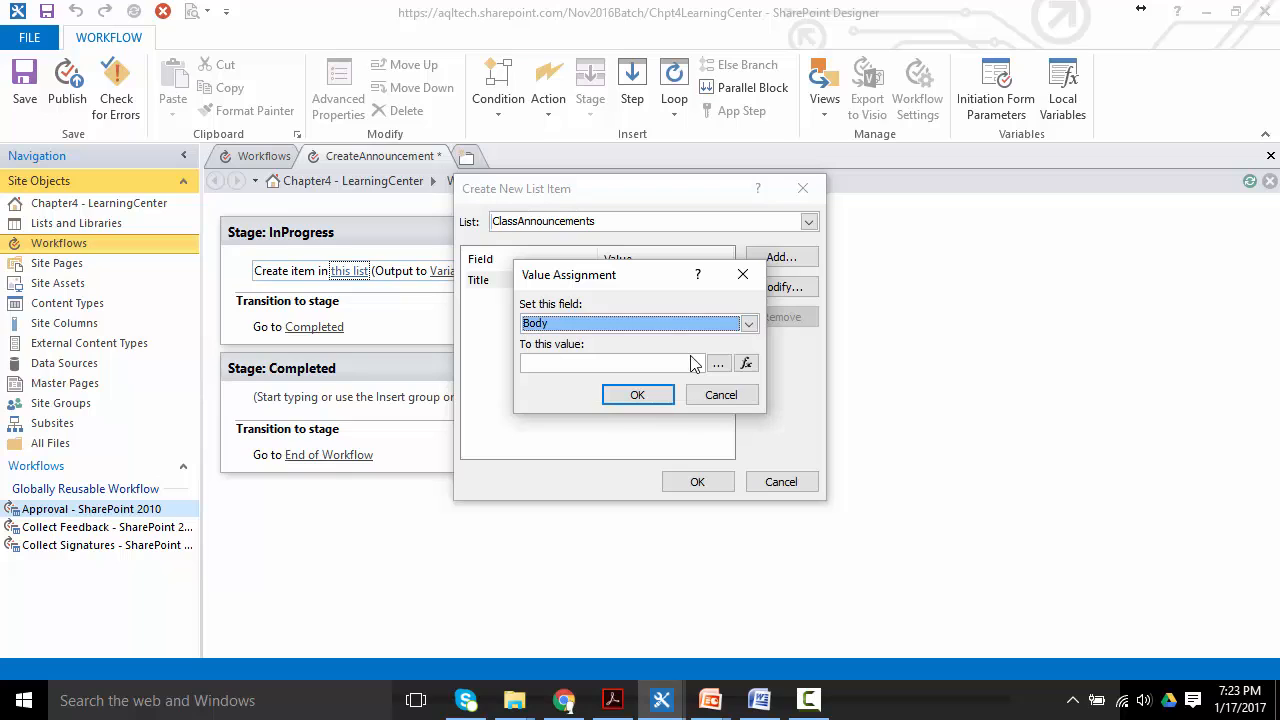
left_click(723, 364)
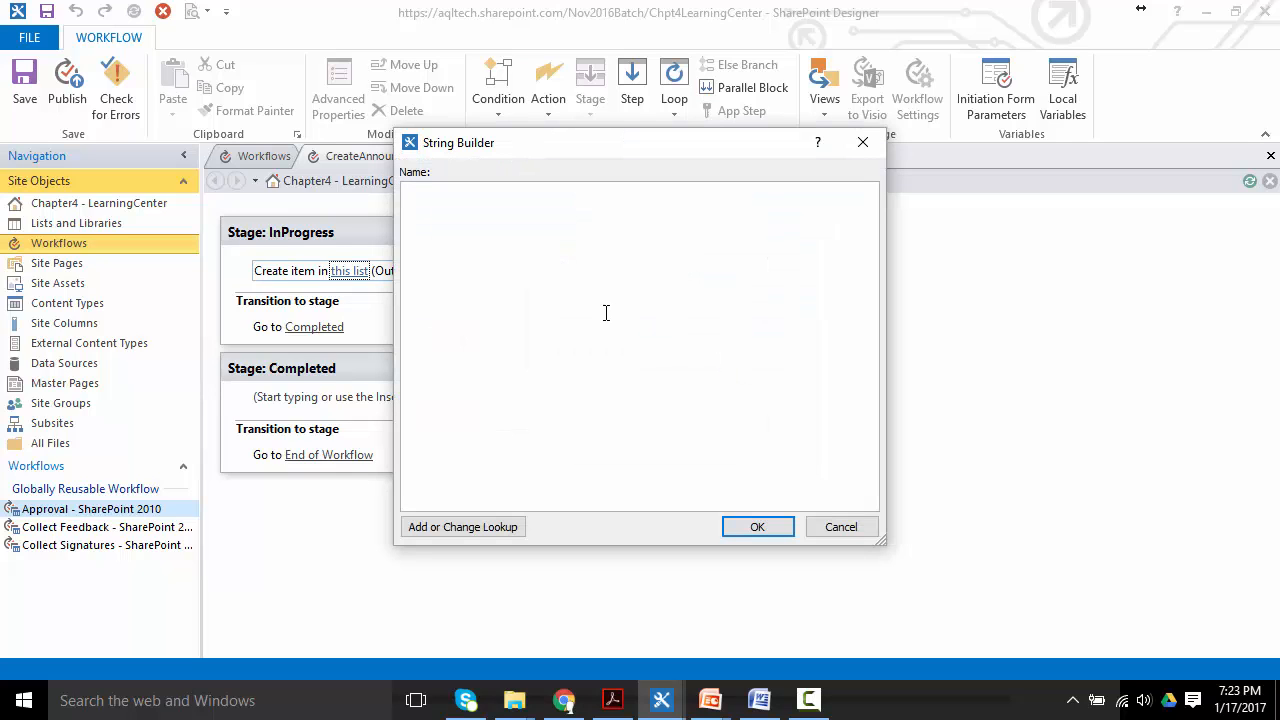
Step: Insert a lookup to the current item's Course Name at the start of the Body text
left_click(485, 531)
left_click(640, 360)
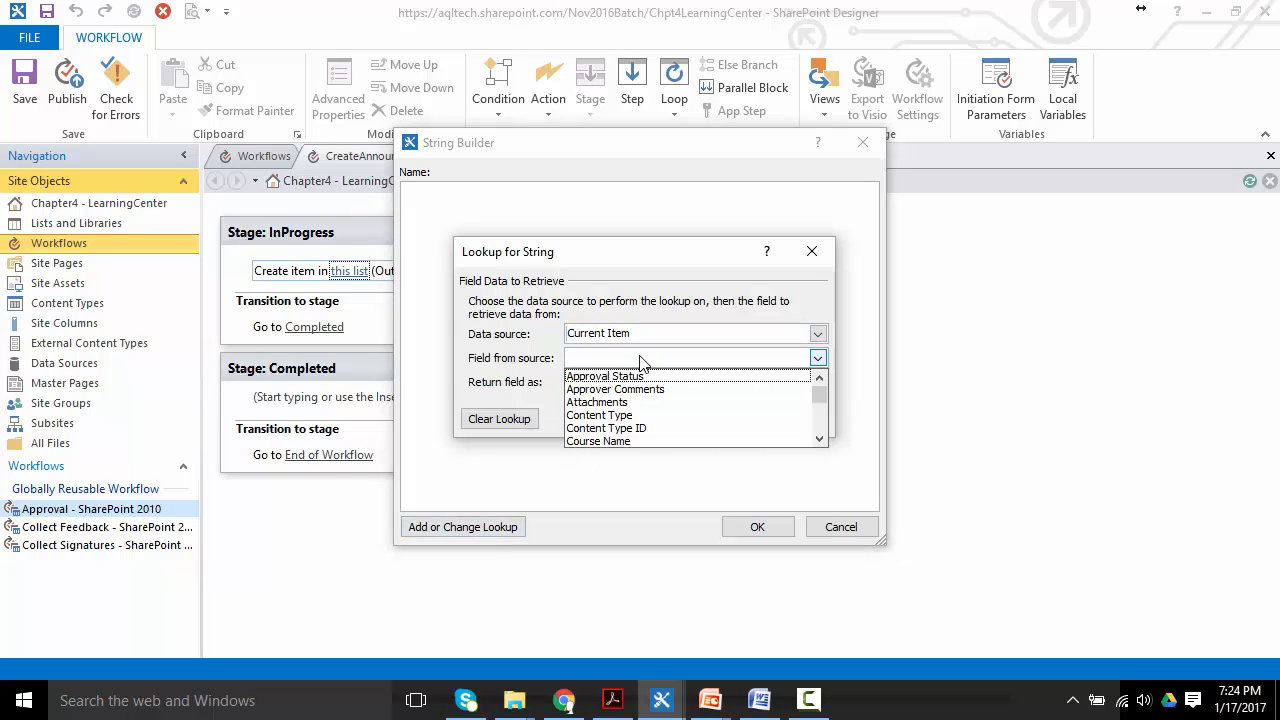
key("Down")
key("Down")
key("Down")
key("Down")
key("Down")
key("Down")
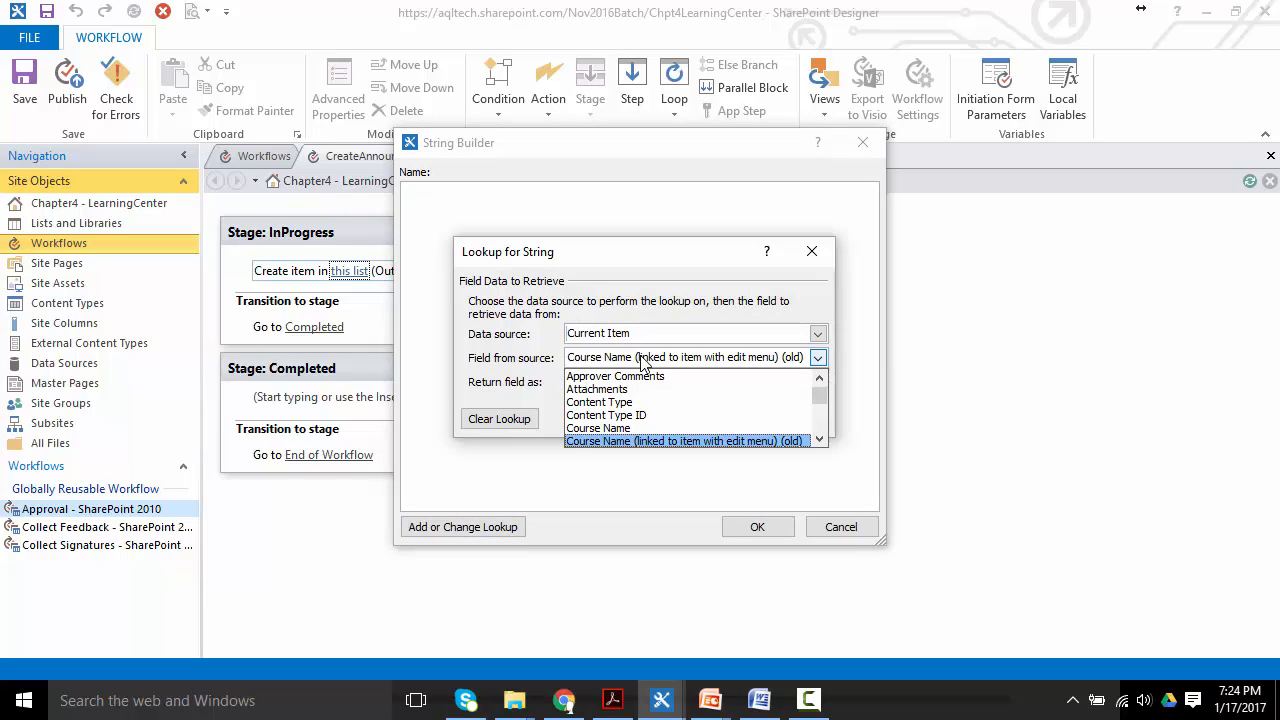
key("Up")
key("Return")
left_click(700, 421)
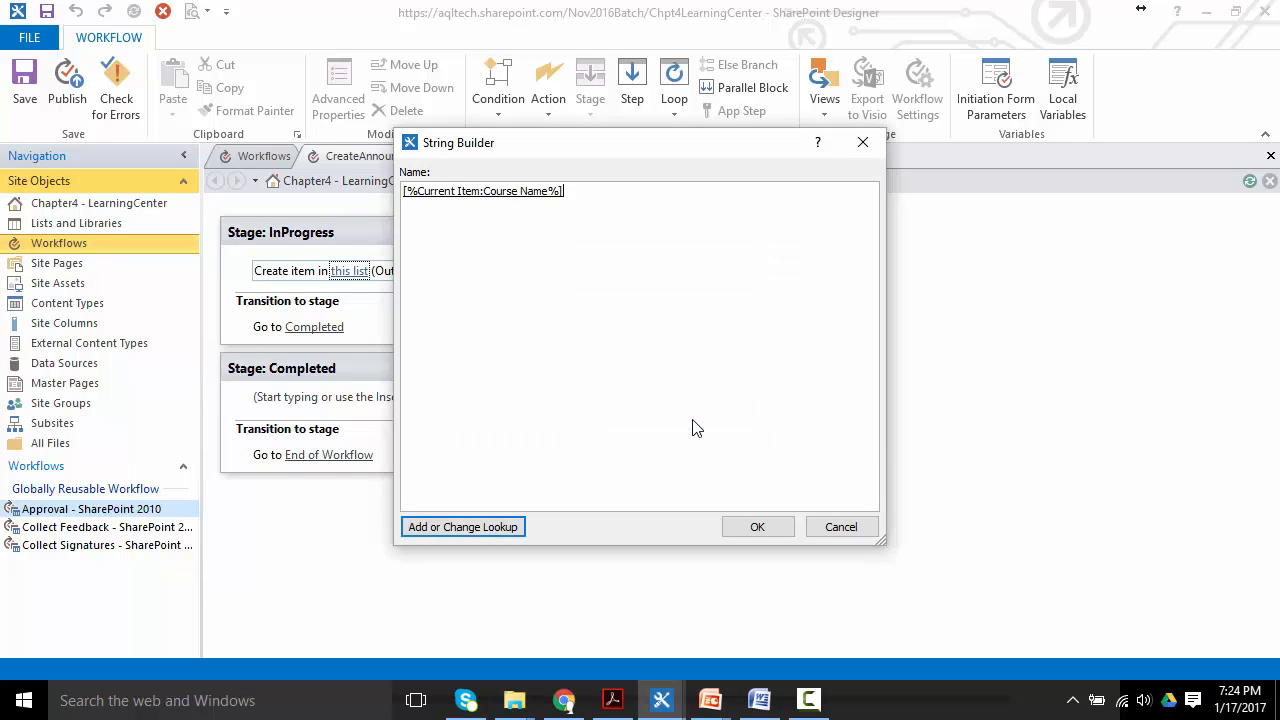
Step: Continue the Body text with "is start on" followed by a lookup to the current item's CourseStartDate, returned as a string
type("is start on")
left_click(457, 532)
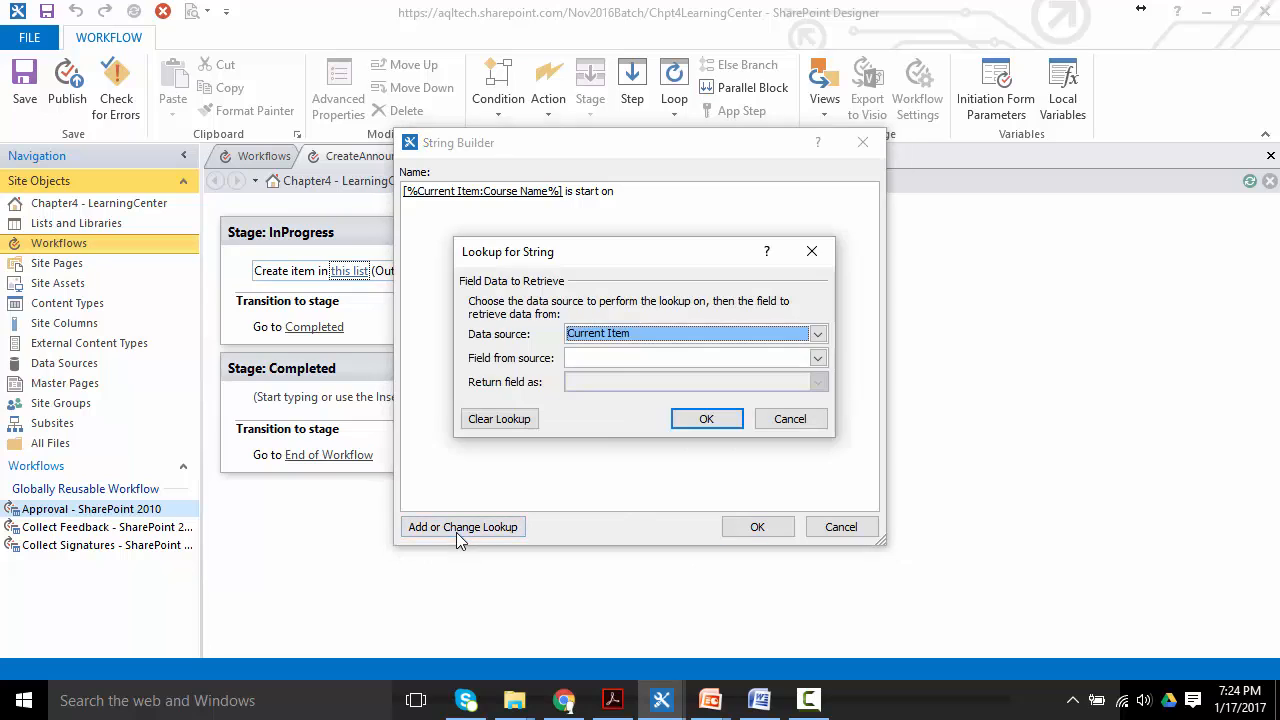
left_click(623, 358)
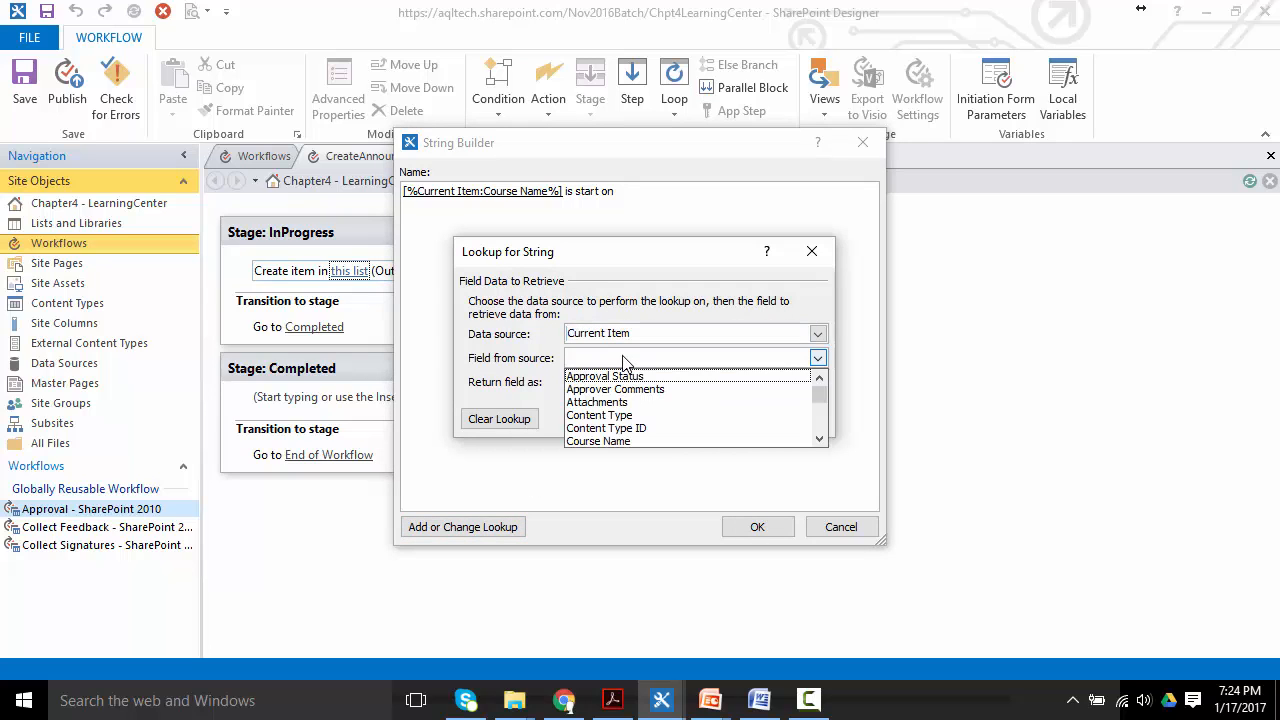
key("Down")
key("Down")
key("Down")
key("Down")
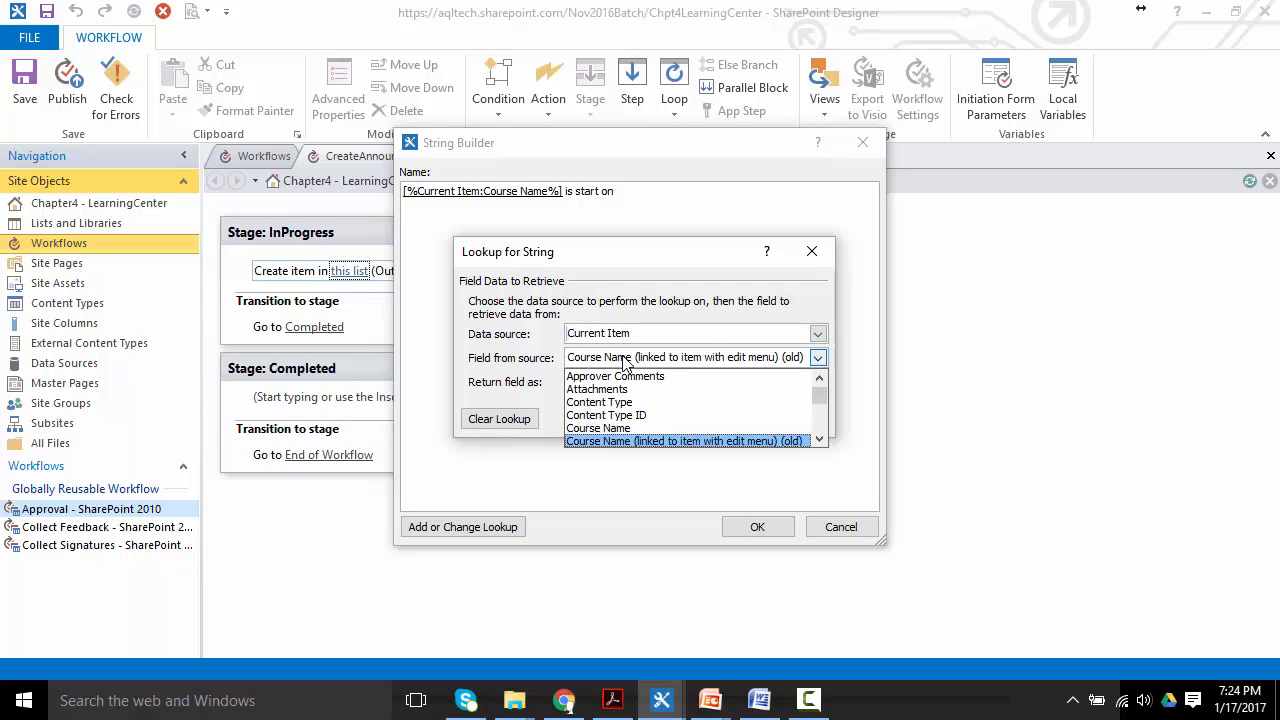
key("Return")
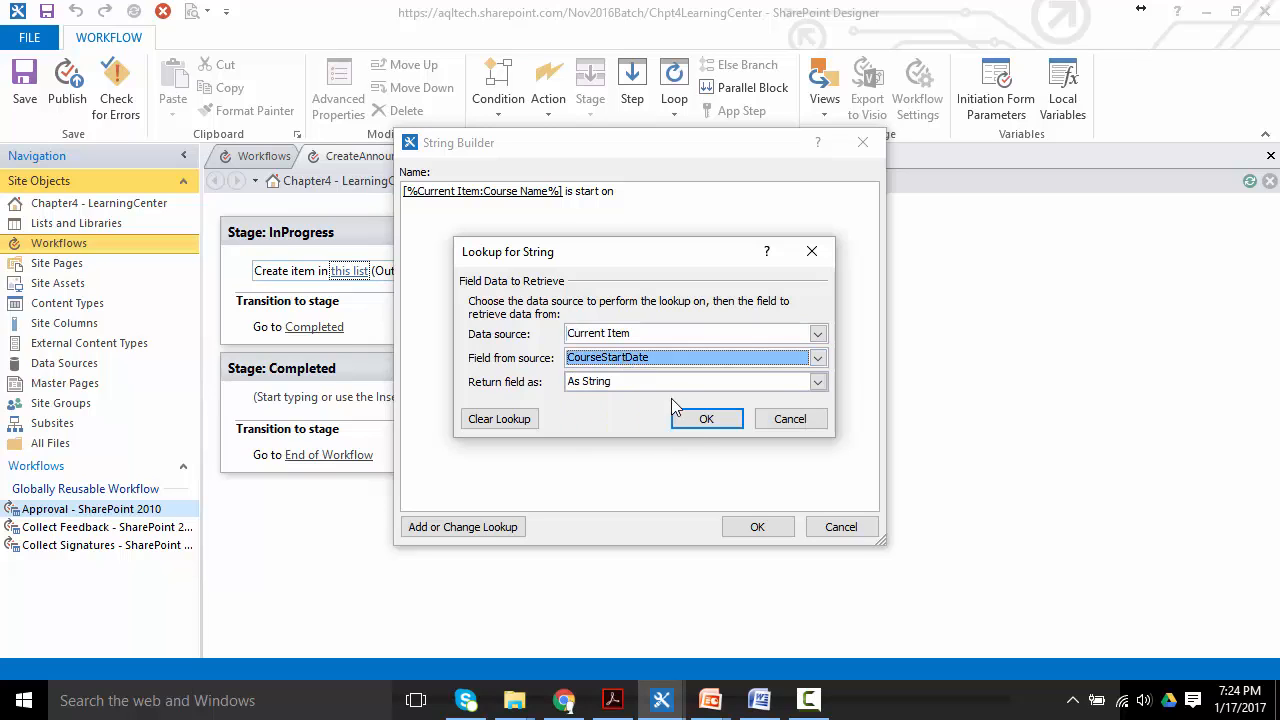
left_click(706, 418)
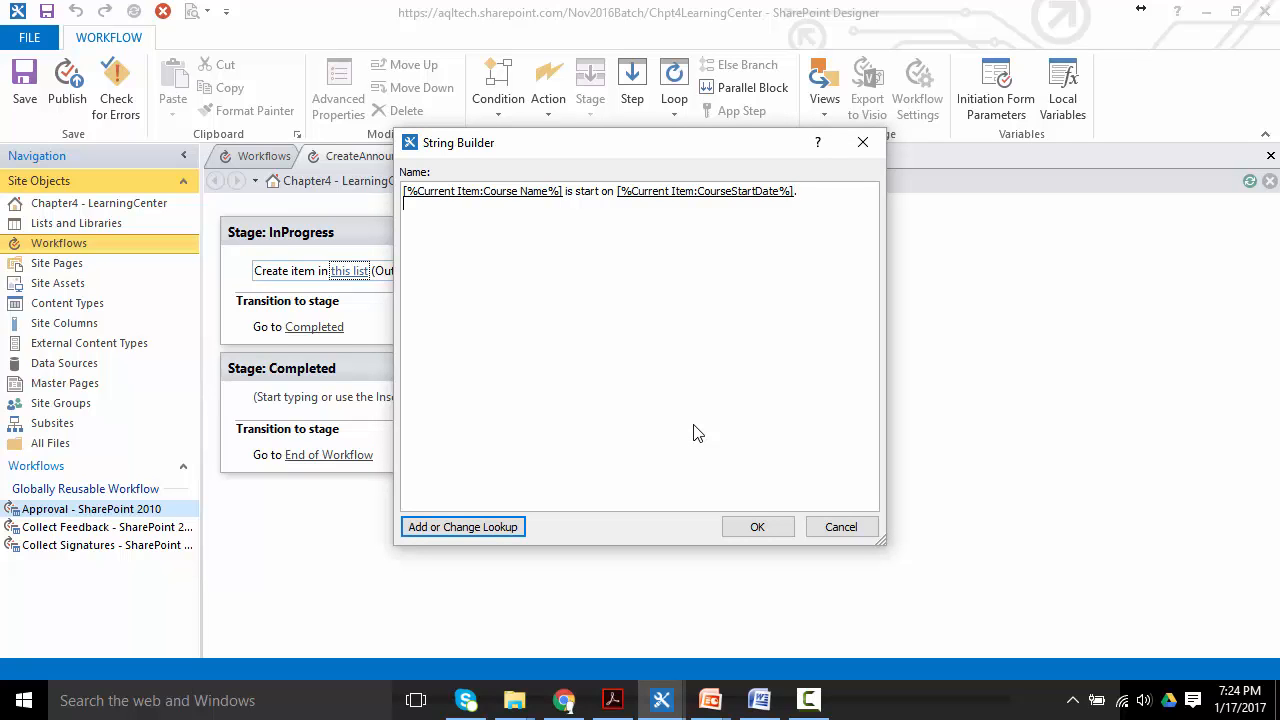
Step: Finish the Body text with a second line reading "Please Register ASAP" and accept the value assignment
type("Please Regsiter")
key("BackSpace")
key("BackSpace")
key("BackSpace")
key("BackSpace")
type("ister ASAP")
left_click(757, 528)
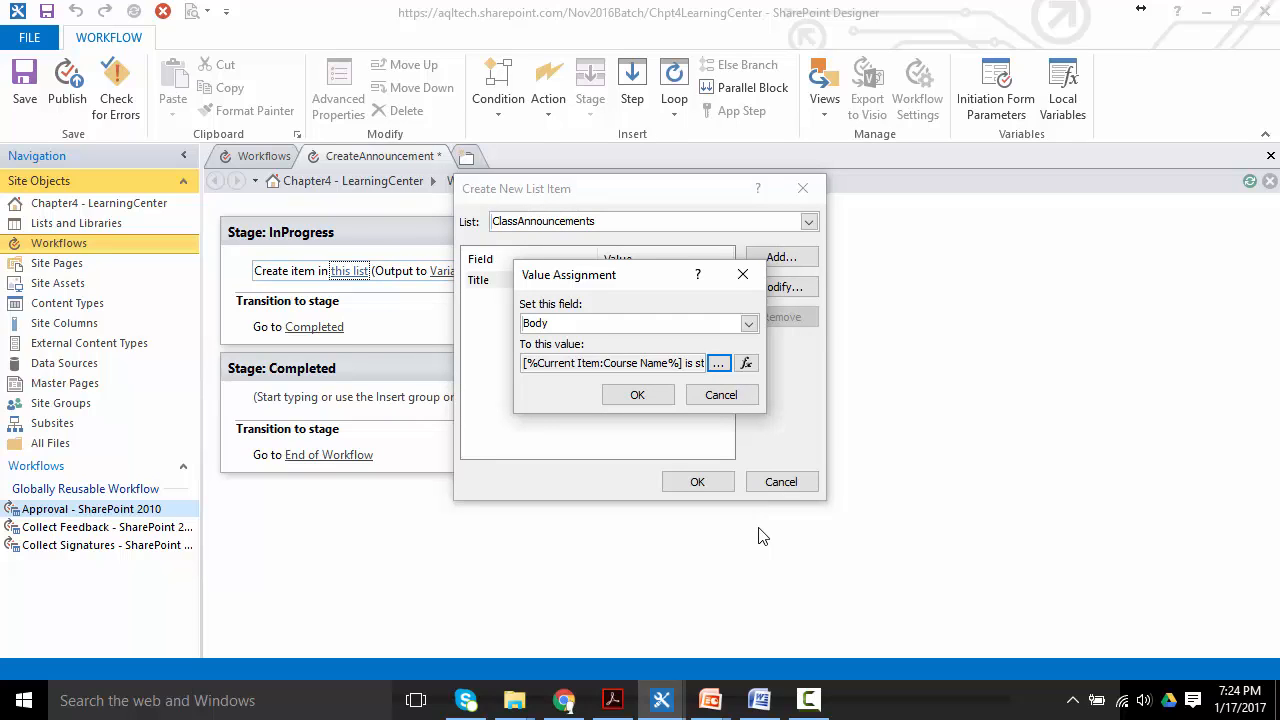
left_click(620, 399)
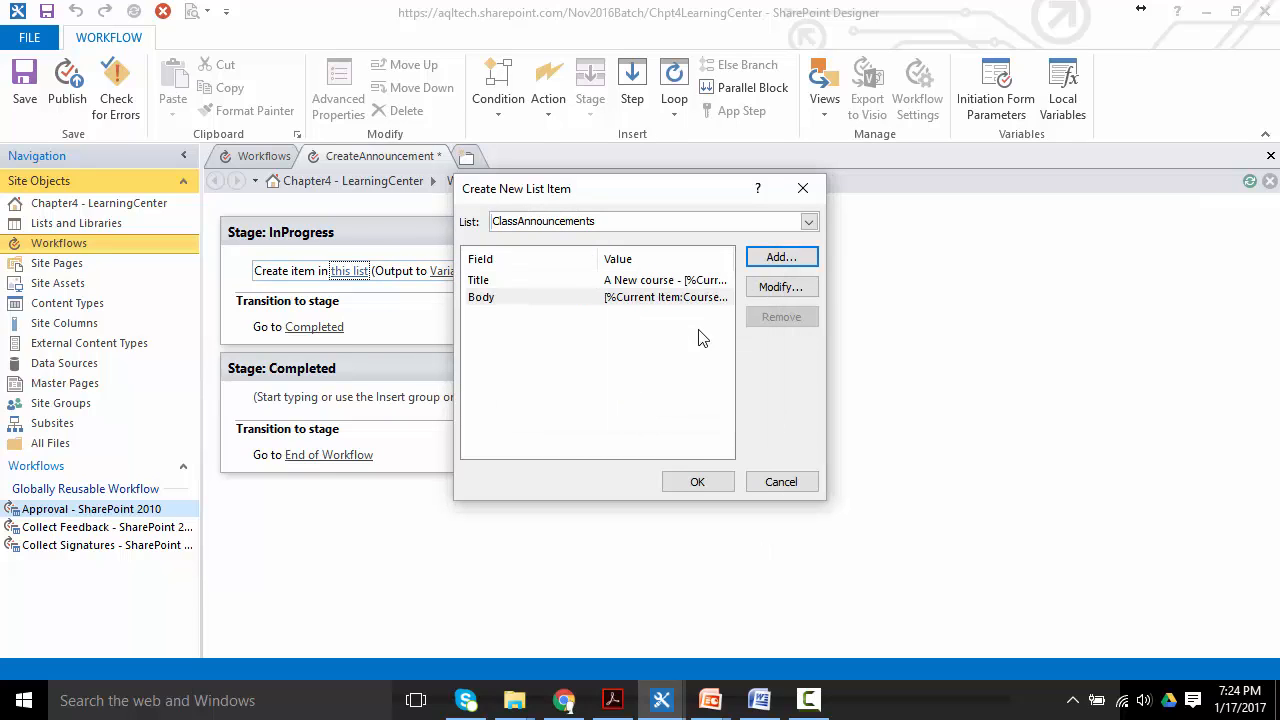
Step: Add a value assignment for the Expires field of the new ClassAnnouncements item
left_click(784, 259)
left_click(748, 324)
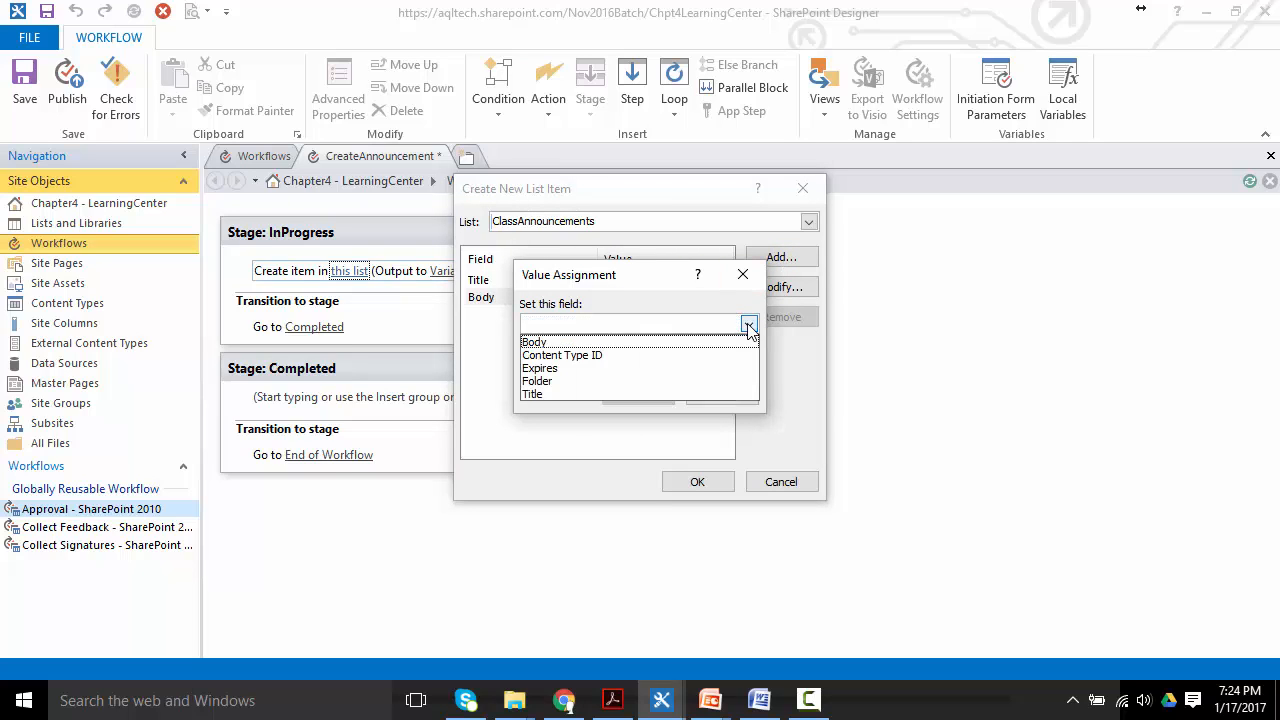
key("e")
left_click(749, 327)
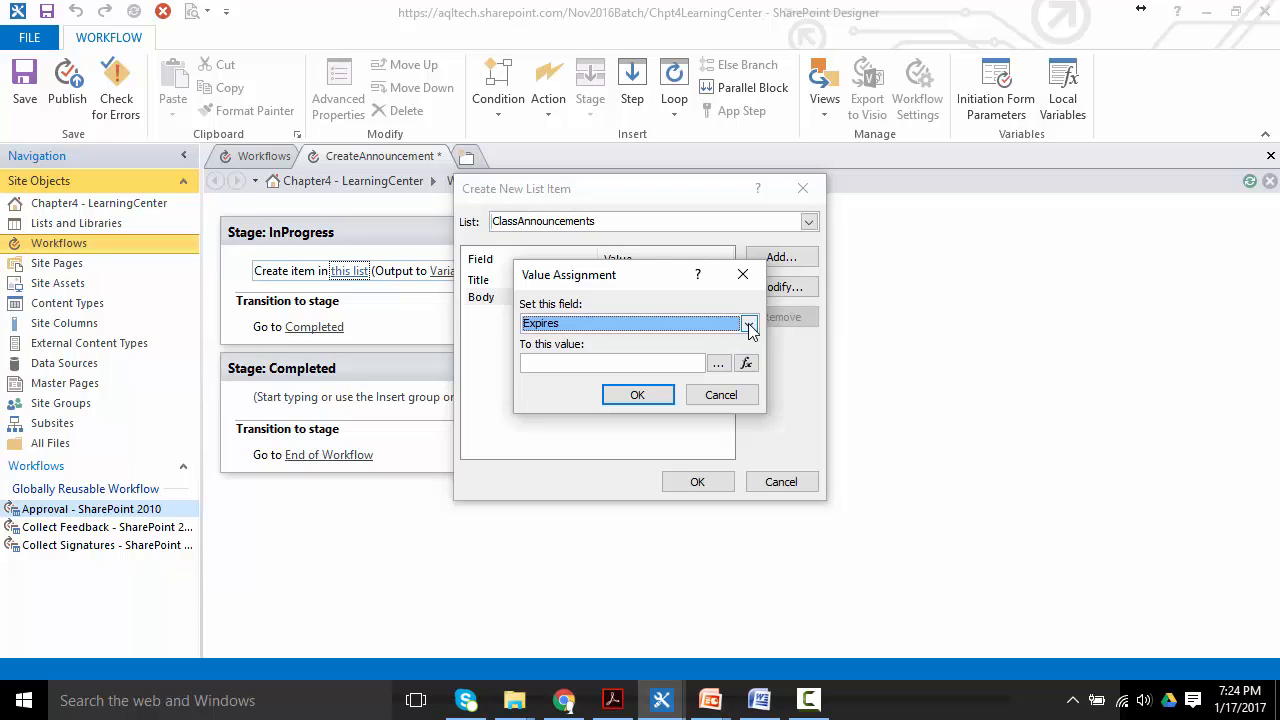
left_click(682, 365)
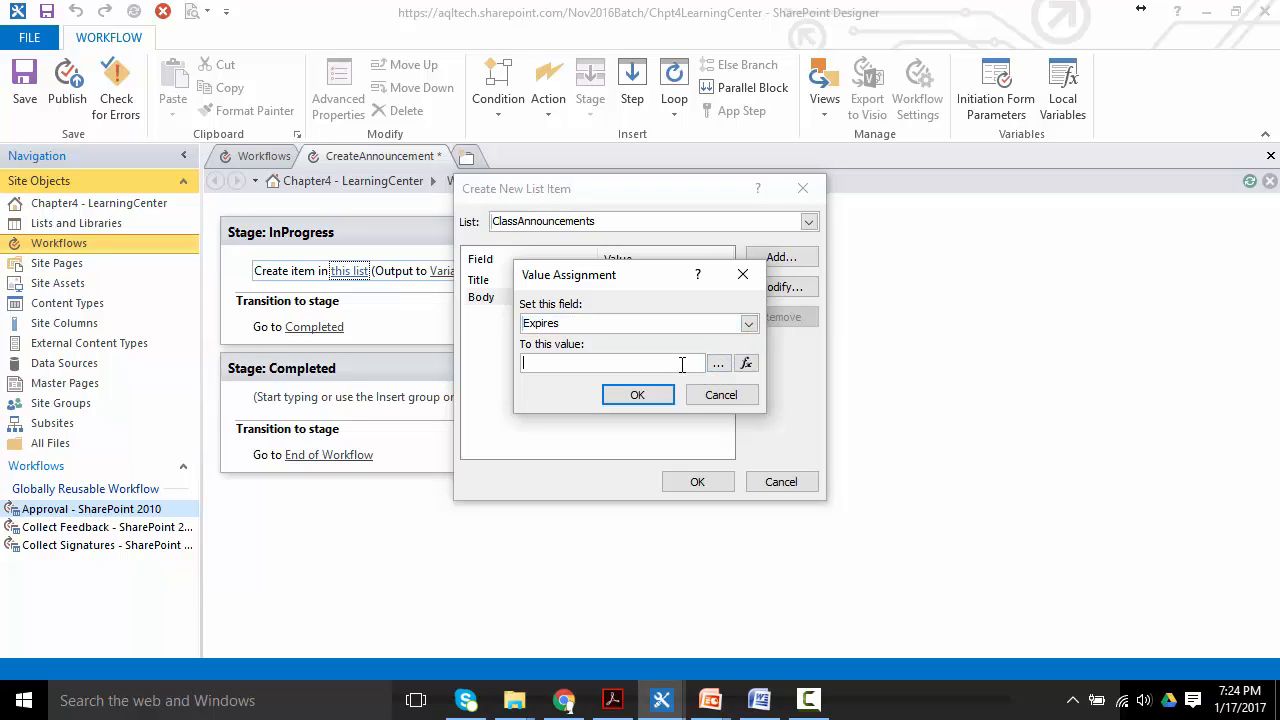
Step: Set the Expires value to a lookup of the current item's CourseStartDate and accept the new list item's settings
left_click(745, 363)
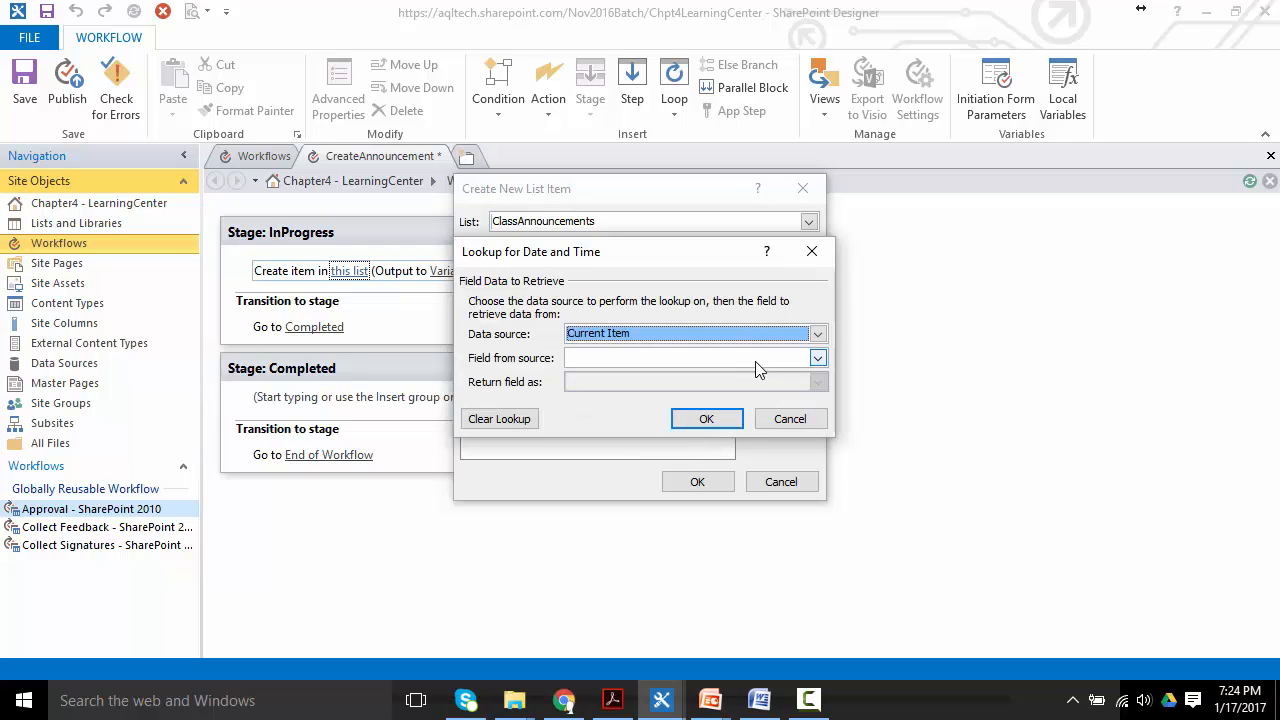
left_click(818, 359)
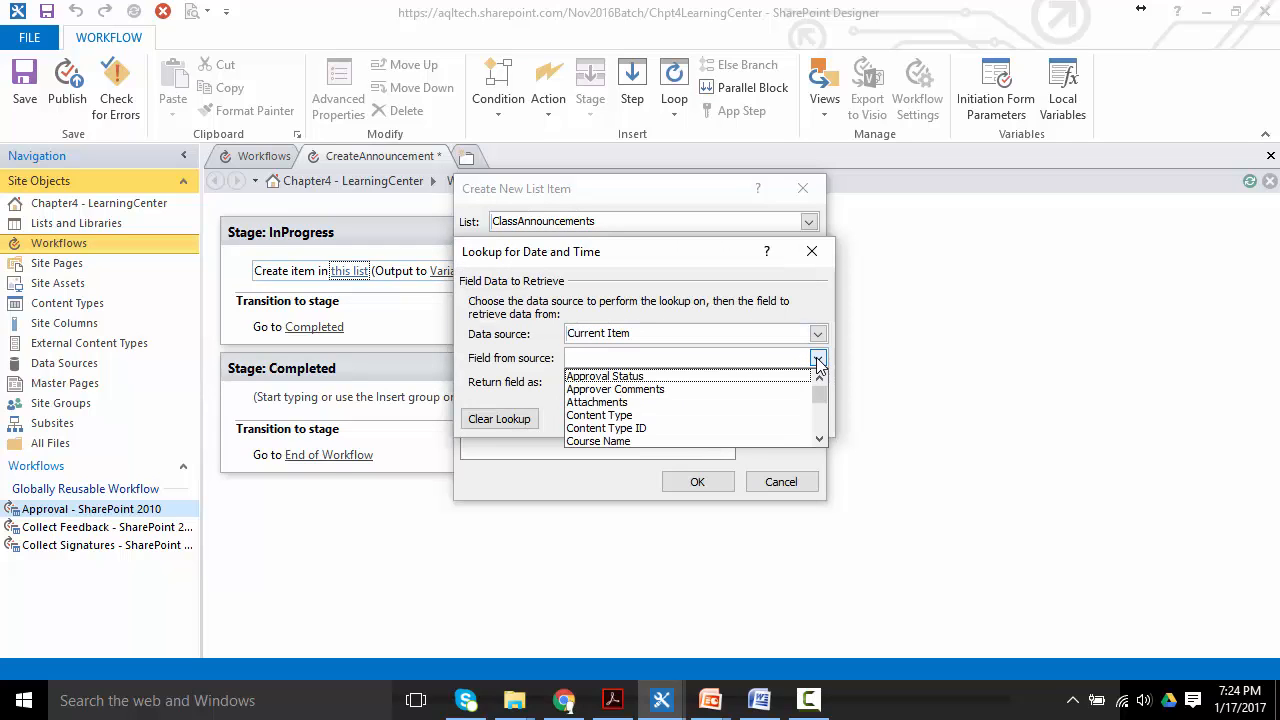
key("s")
key("Up")
key("Up")
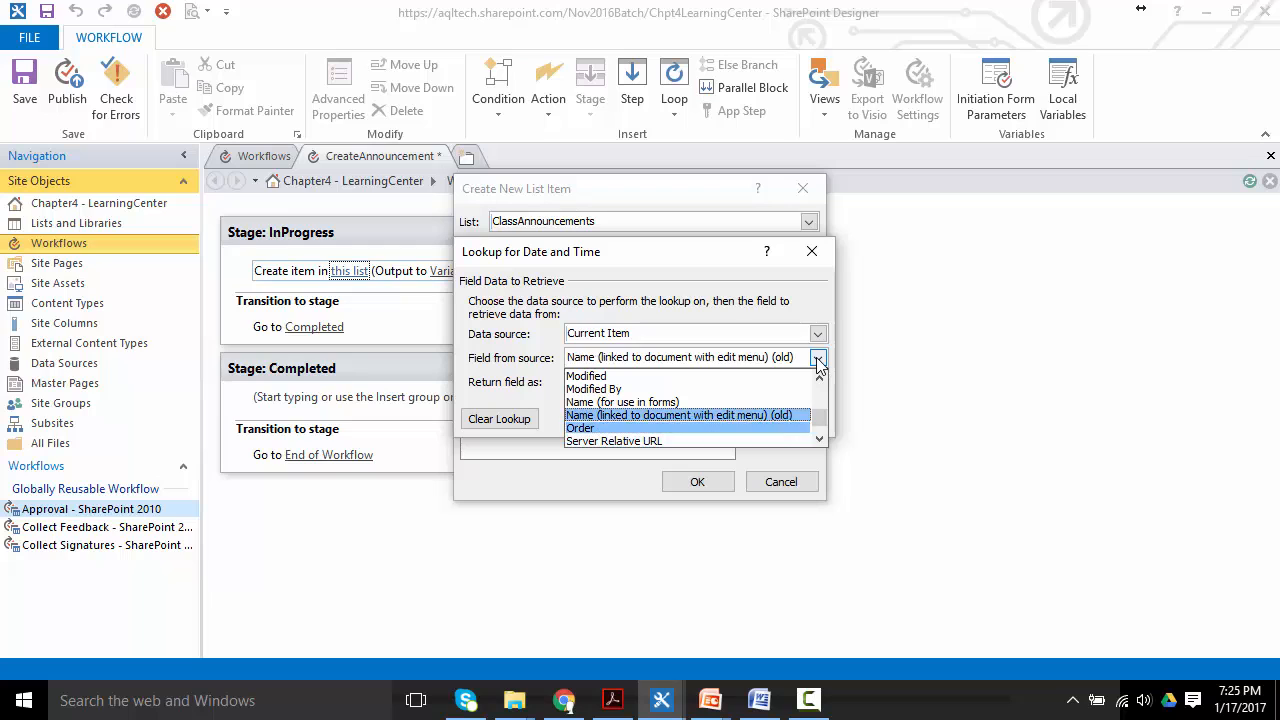
key("c")
key("Down")
key("Down")
key("Down")
key("Down")
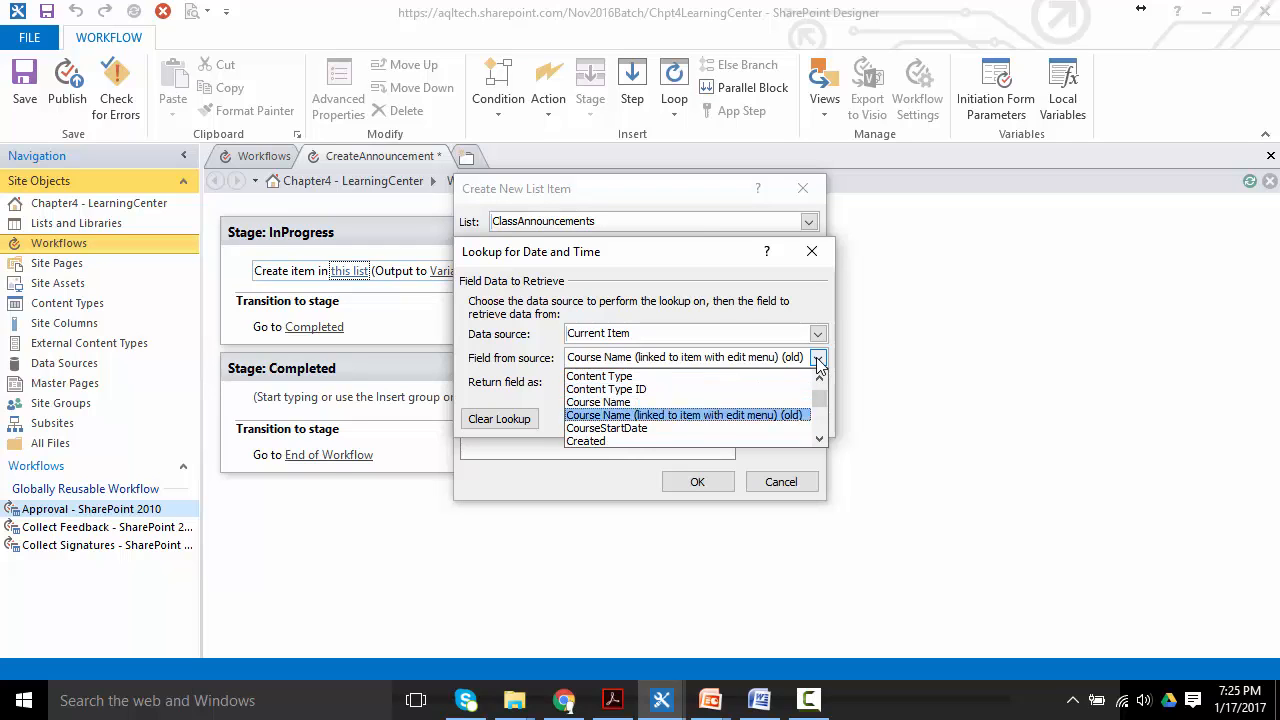
left_click(705, 430)
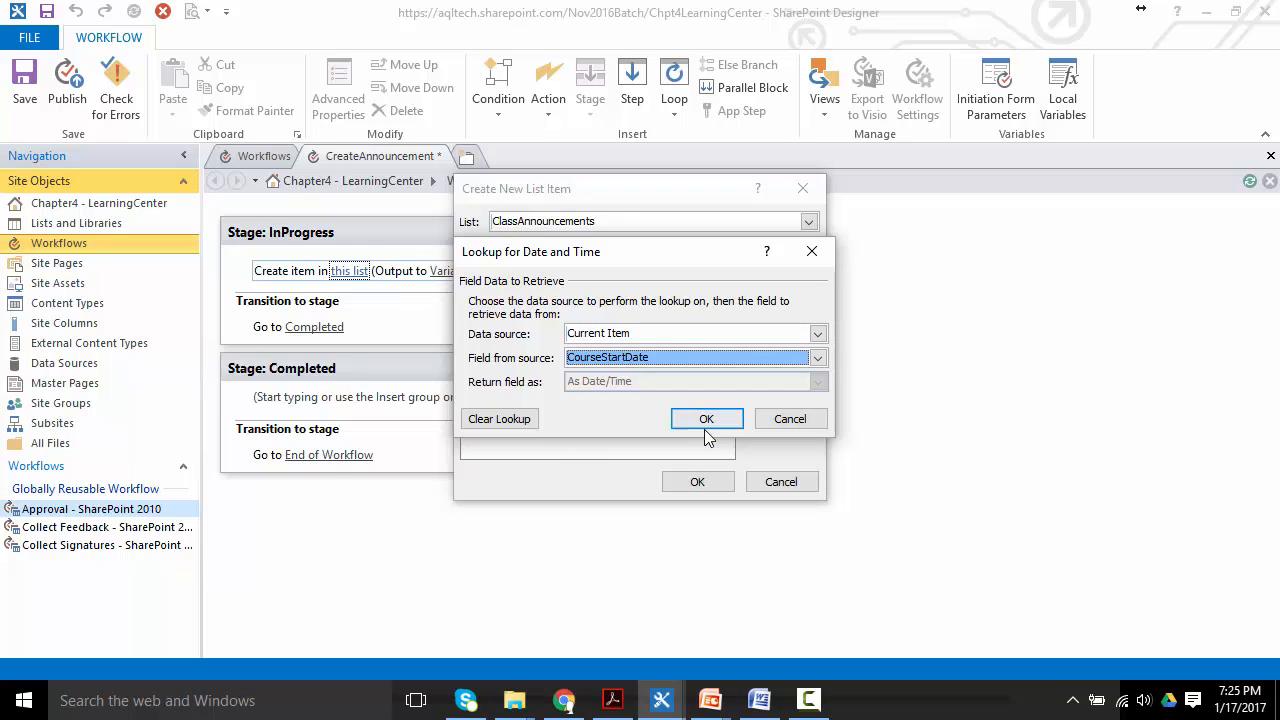
left_click(713, 422)
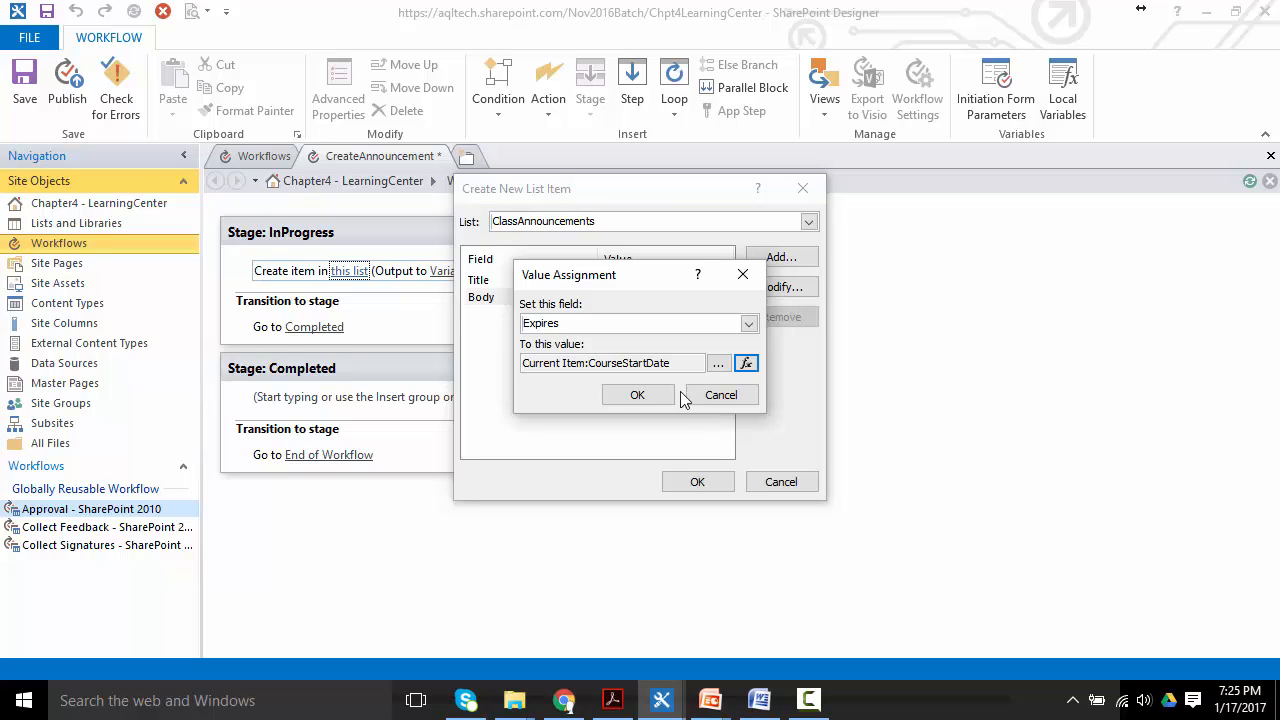
left_click(634, 395)
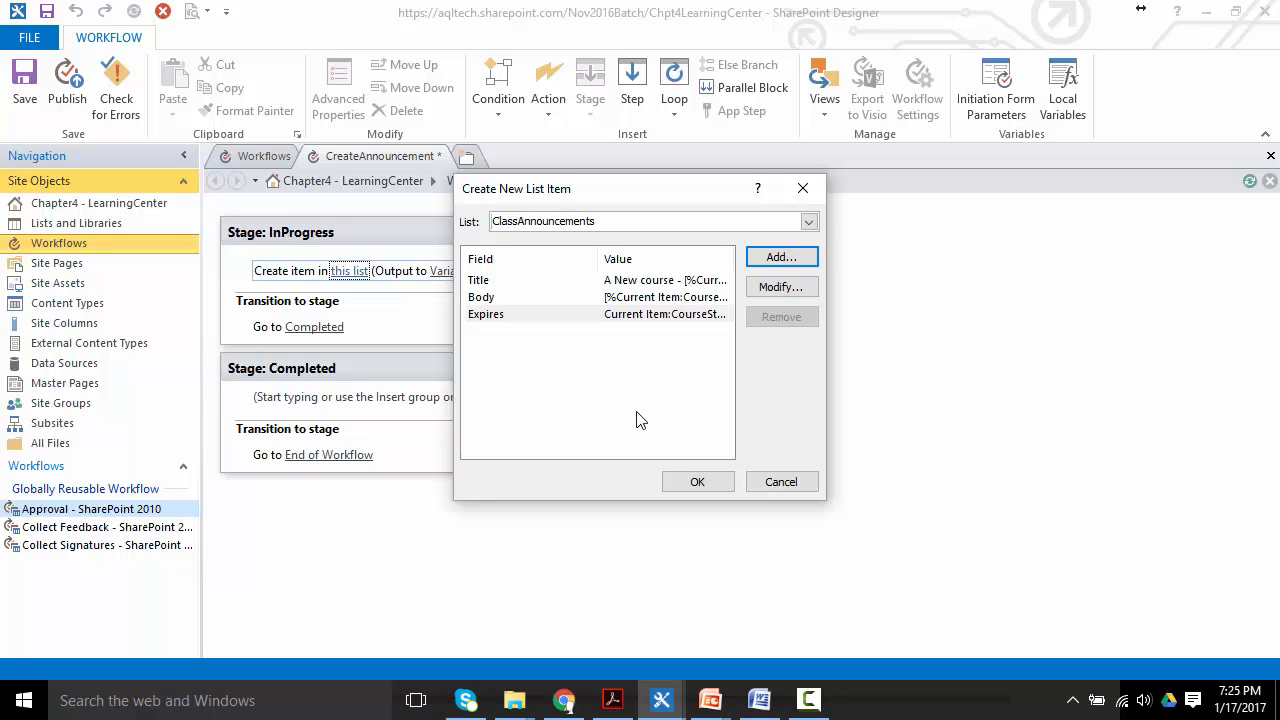
left_click(682, 484)
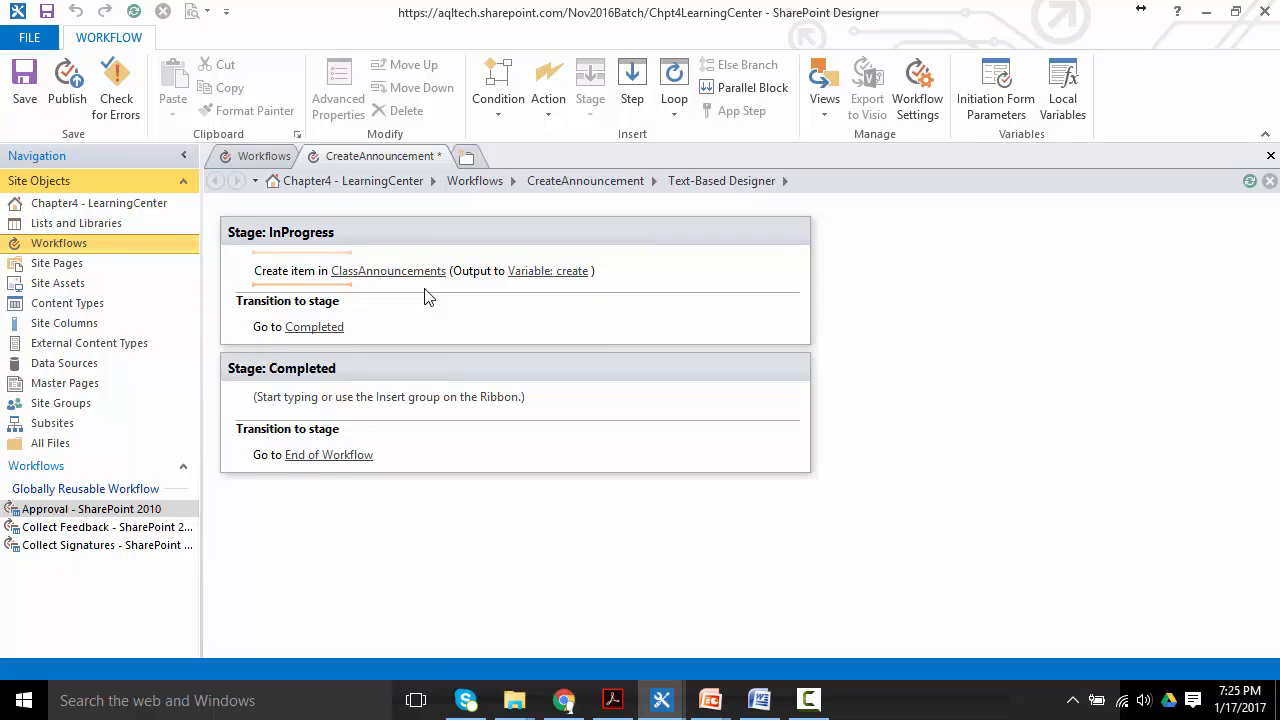
Step: Insert a Log to History List action before the Create item action in the InProgress stage and open its message in the String Builder
left_click(551, 110)
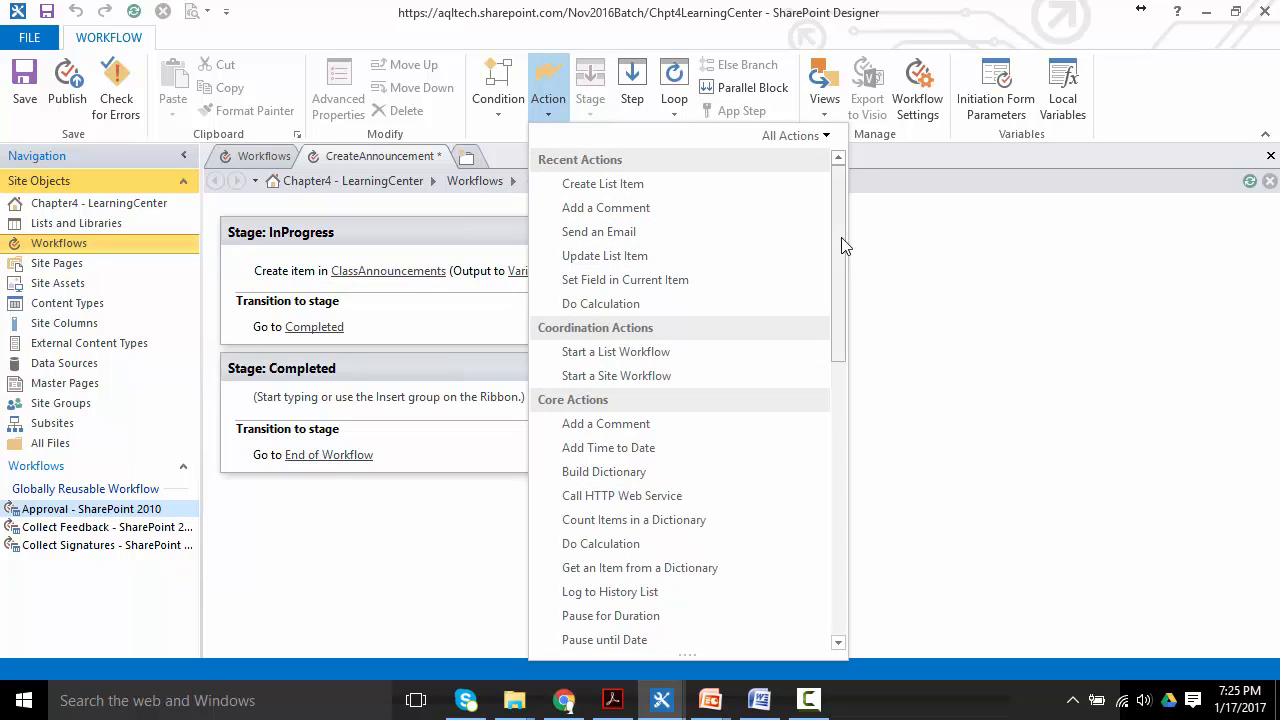
left_click_drag(838, 243, 837, 277)
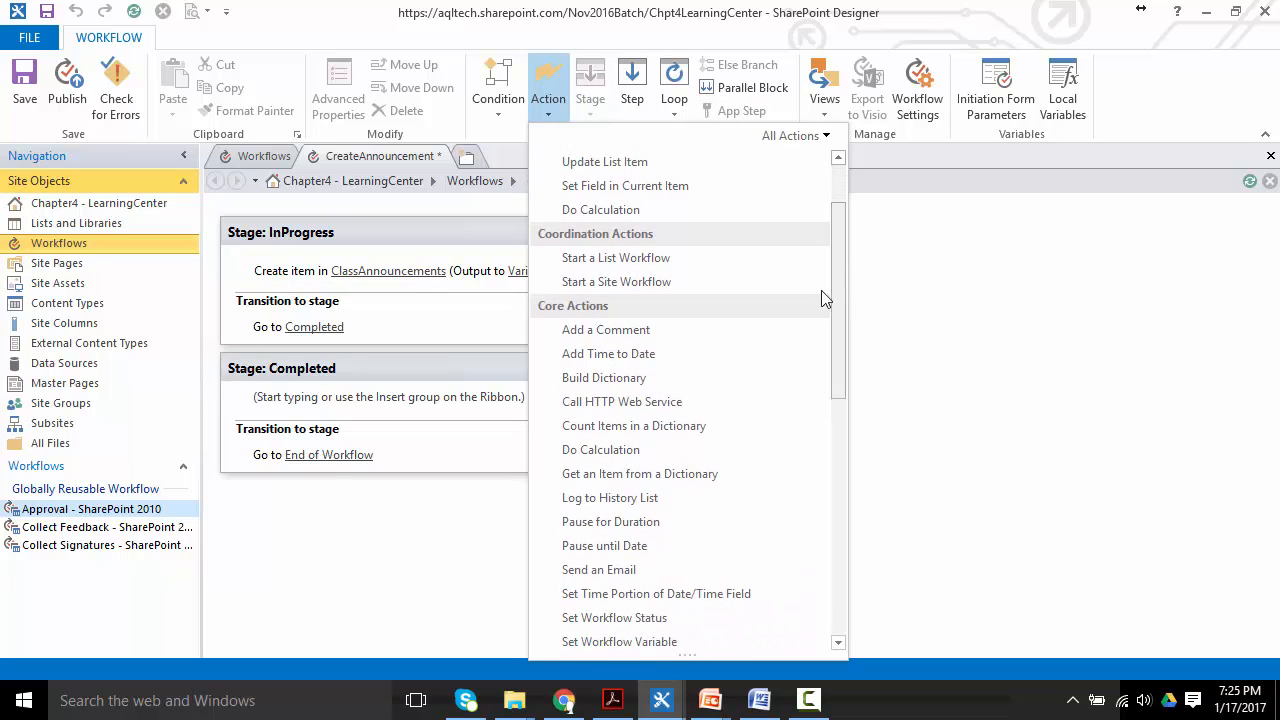
left_click(637, 499)
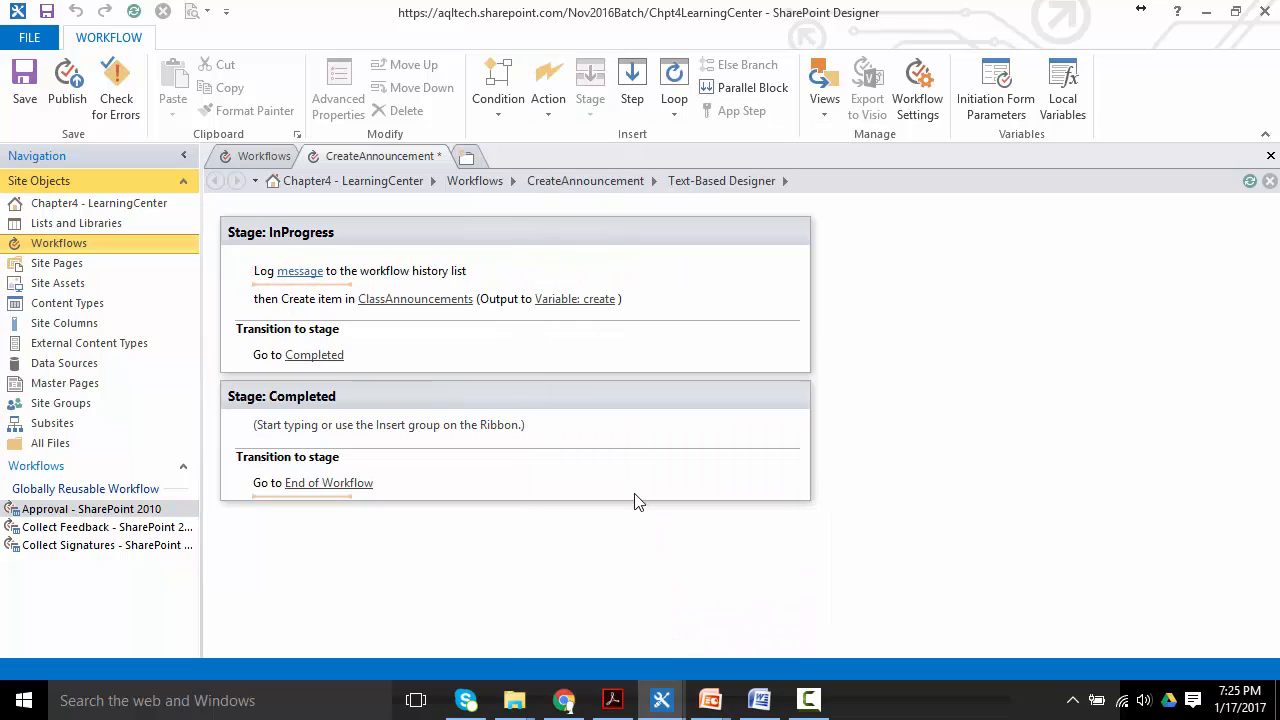
left_click(297, 272)
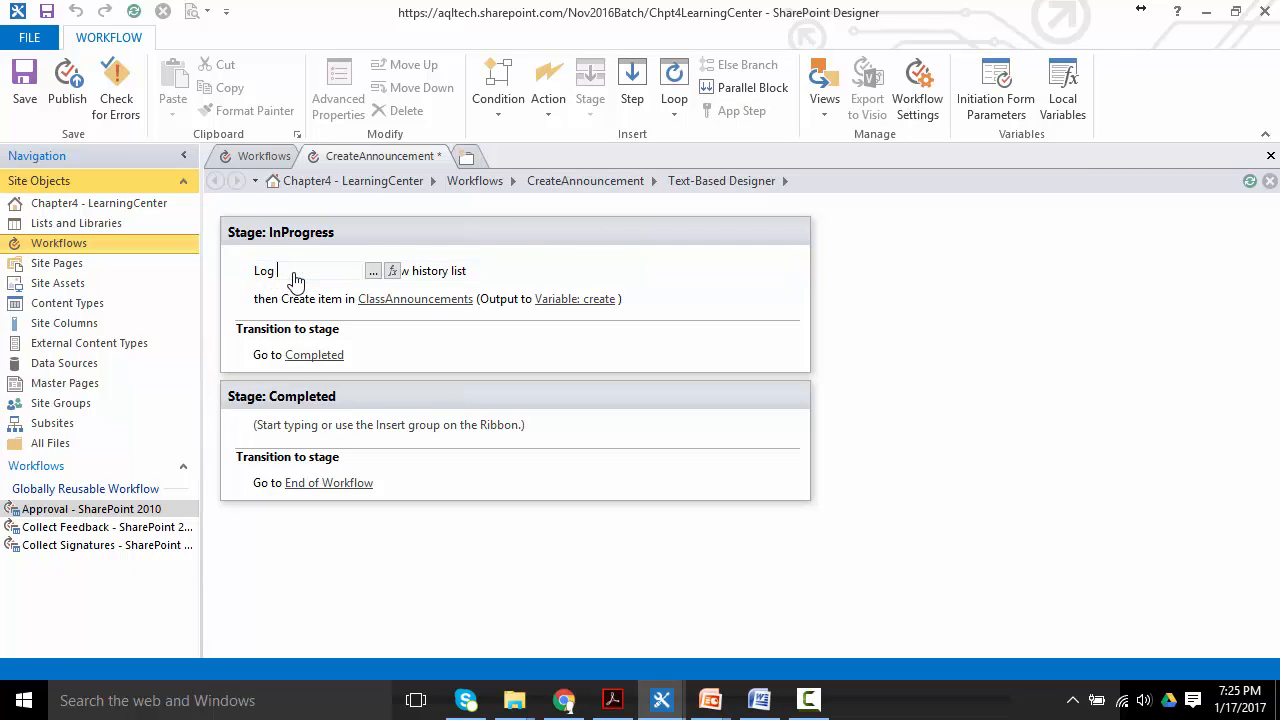
left_click(370, 280)
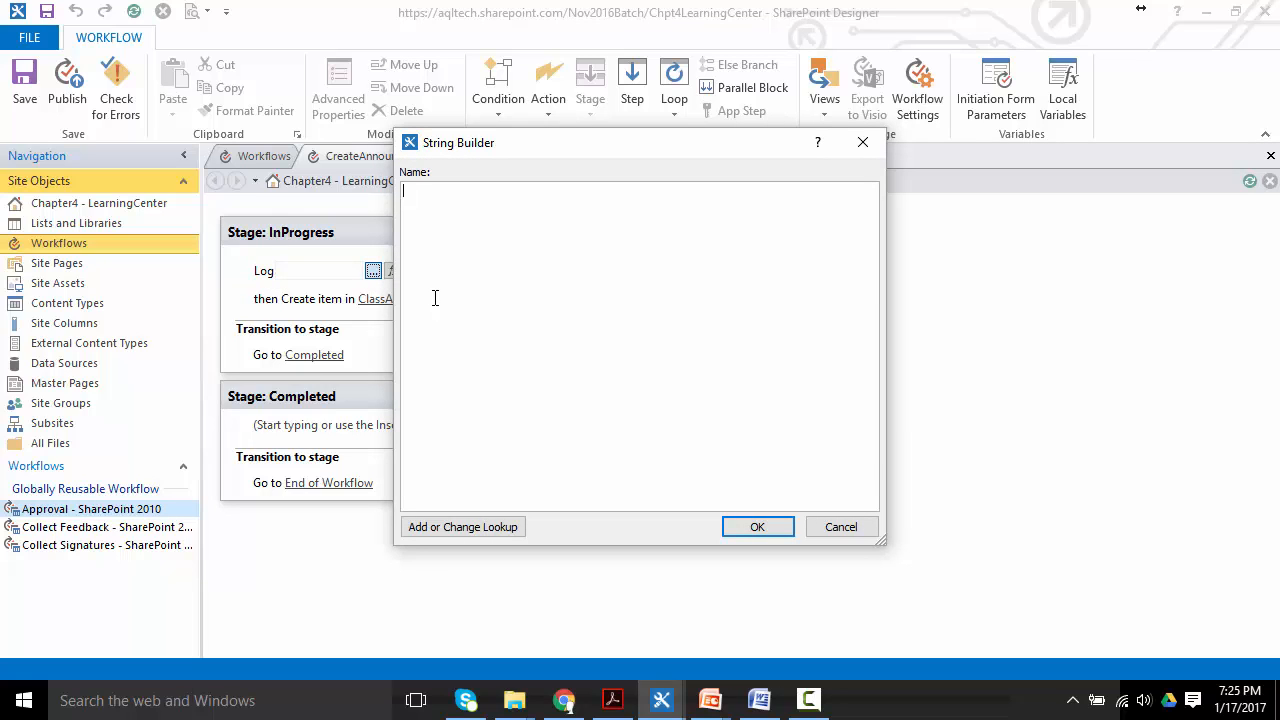
Step: Enter "the following course was added which caused the workflow to fire :" as the first line of the log message
type("the follo")
key("BackSpace")
type("lowing course was adde")
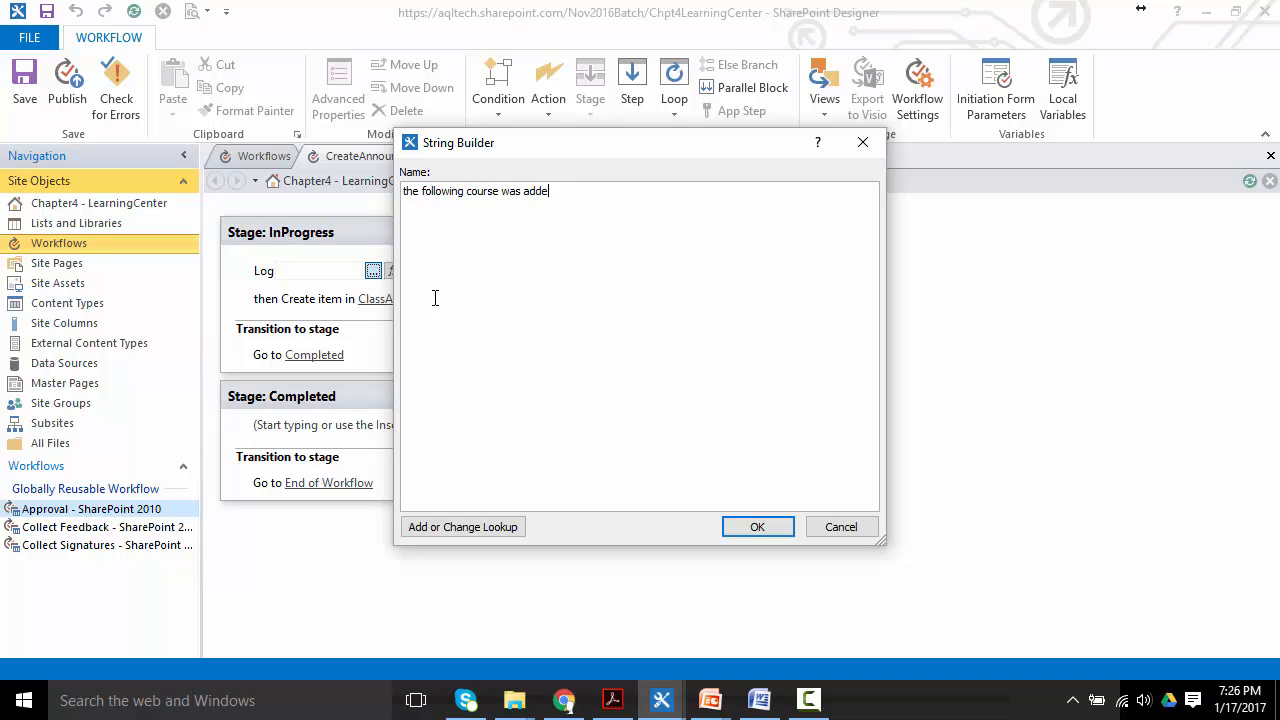
type("d which caused the workflow")
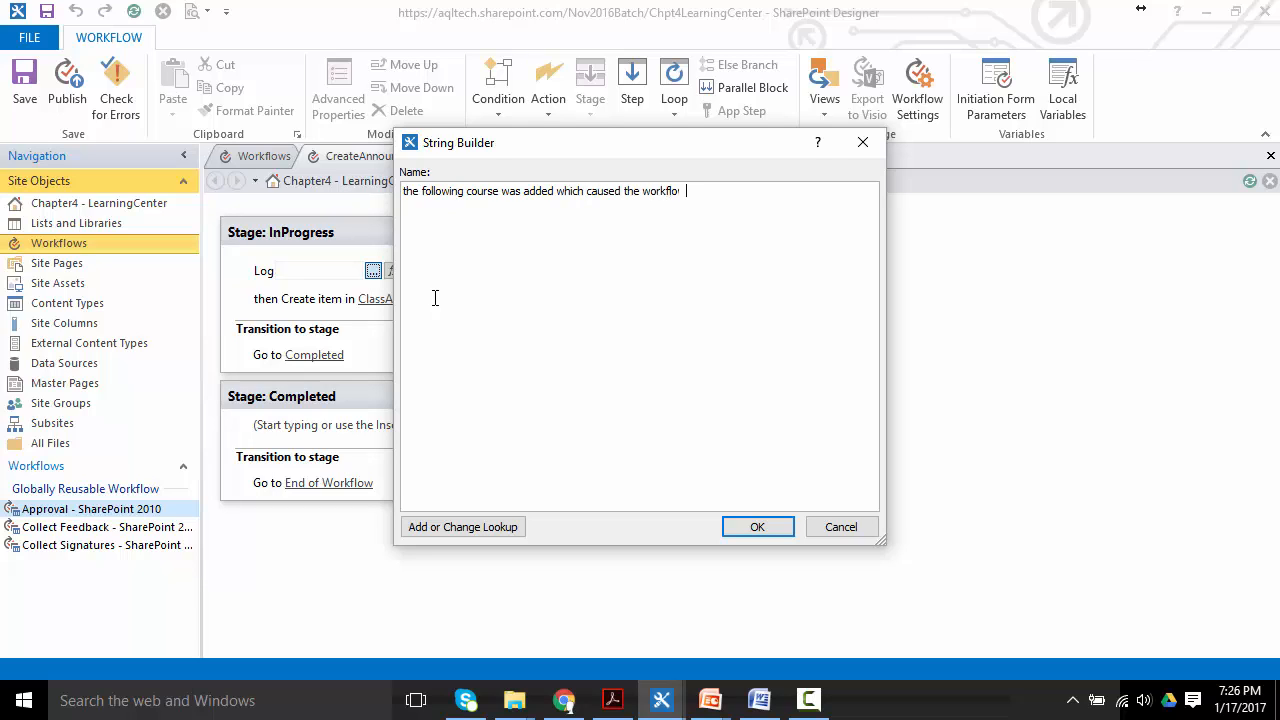
type(" to fire : ")
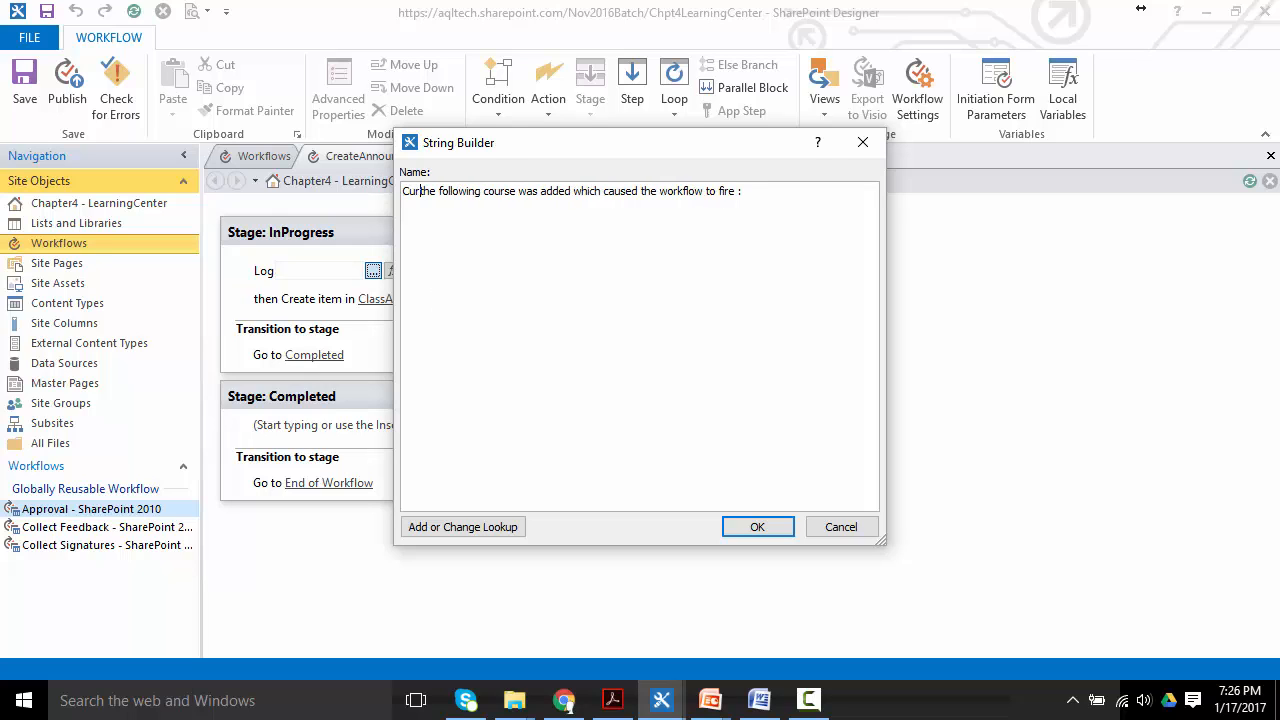
Step: Add the lines "Course Name :" and "Course Start Date :" below the log message's opening line
type("Co")
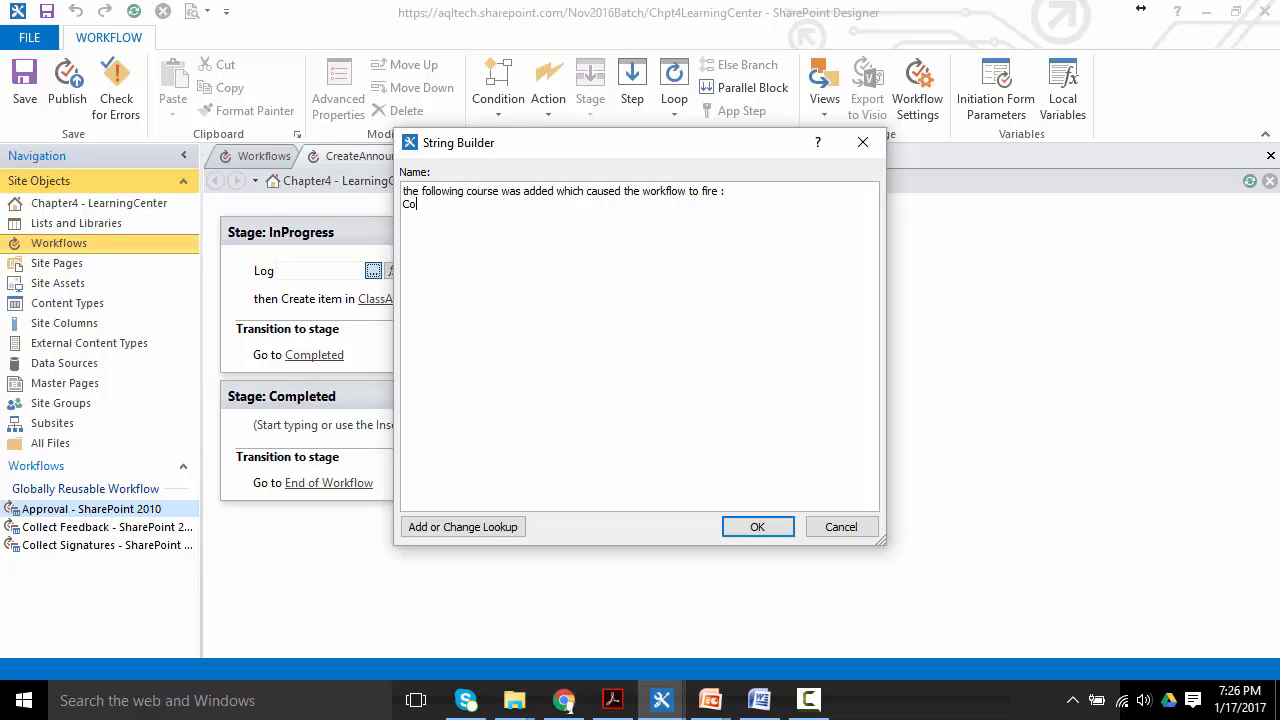
type("urse Name : ")
type("Cou")
type("rse Start")
key("BackSpace")
key("BackSpace")
type("tart Da")
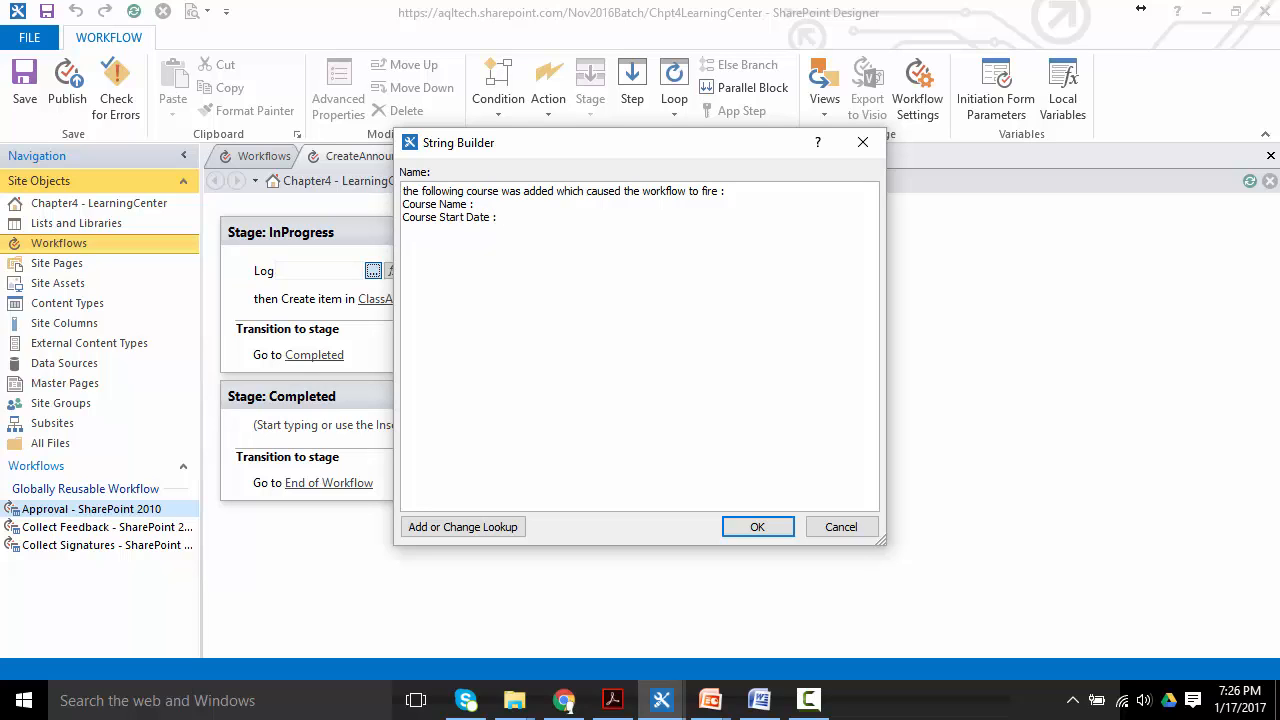
Step: Insert a lookup of the current item's Course Name after "Course Name :" in the log message
left_click(476, 527)
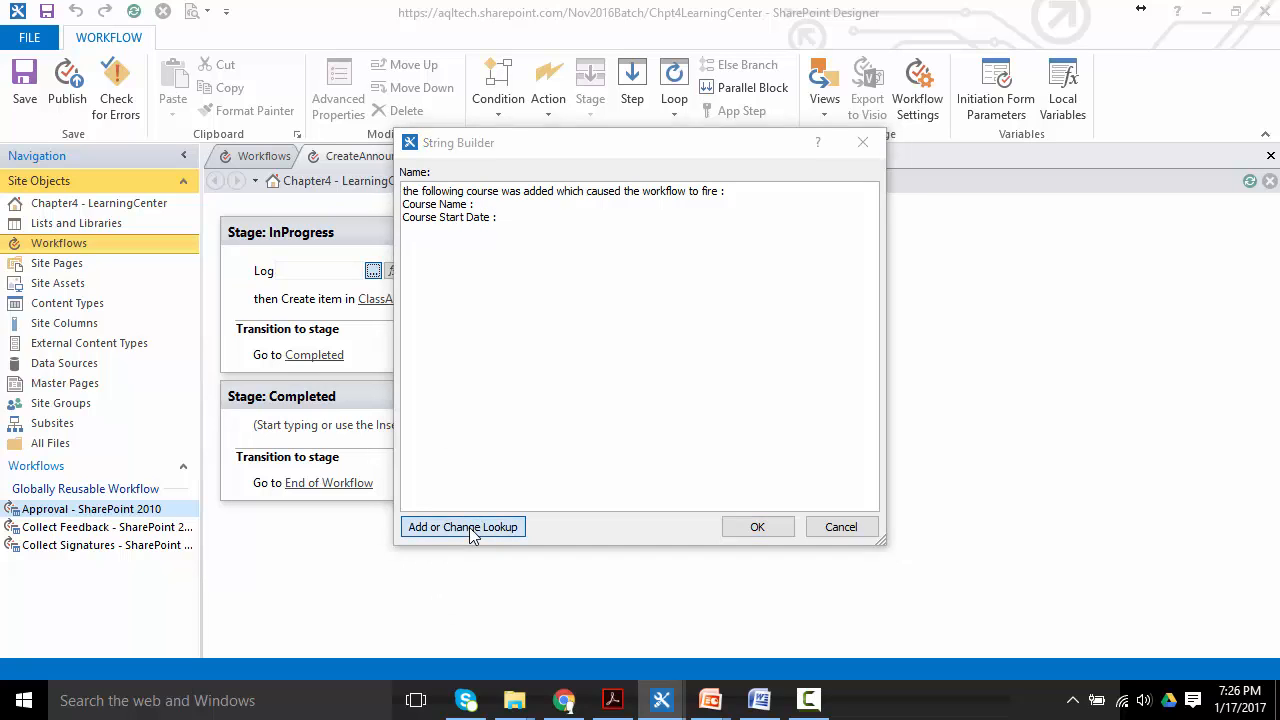
left_click(651, 360)
key("c")
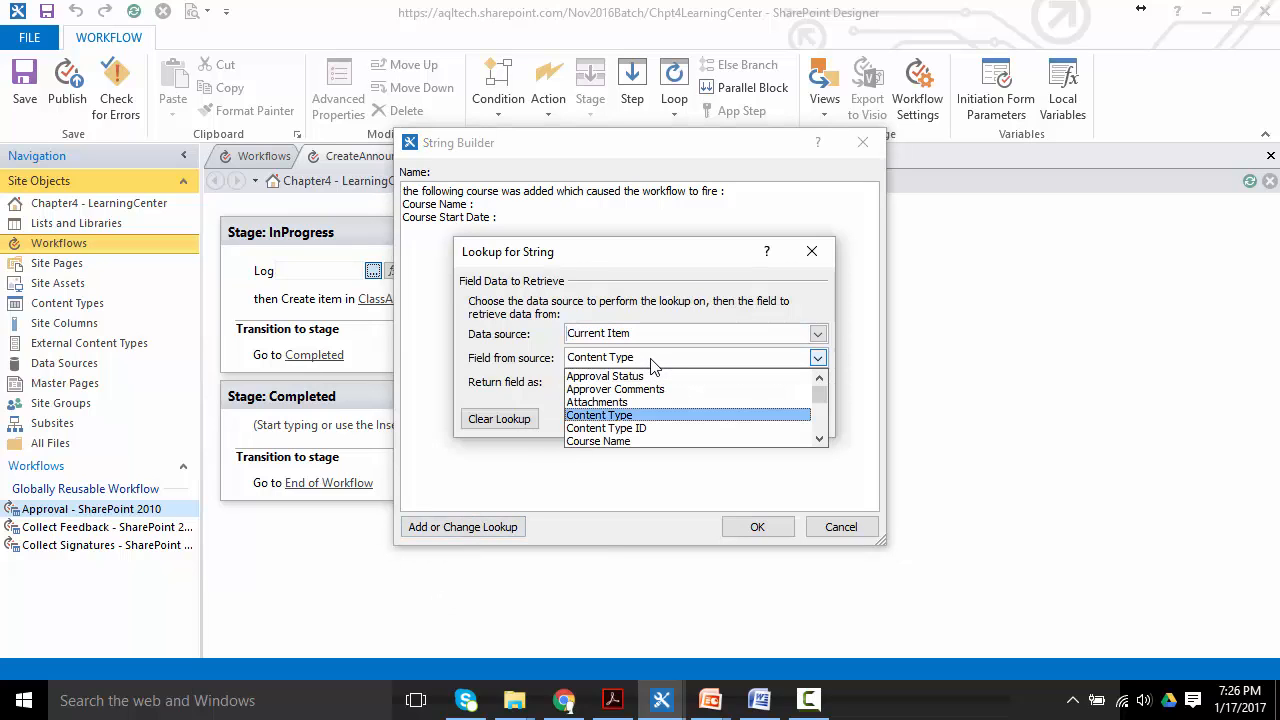
key("Down")
key("Down")
key("Return")
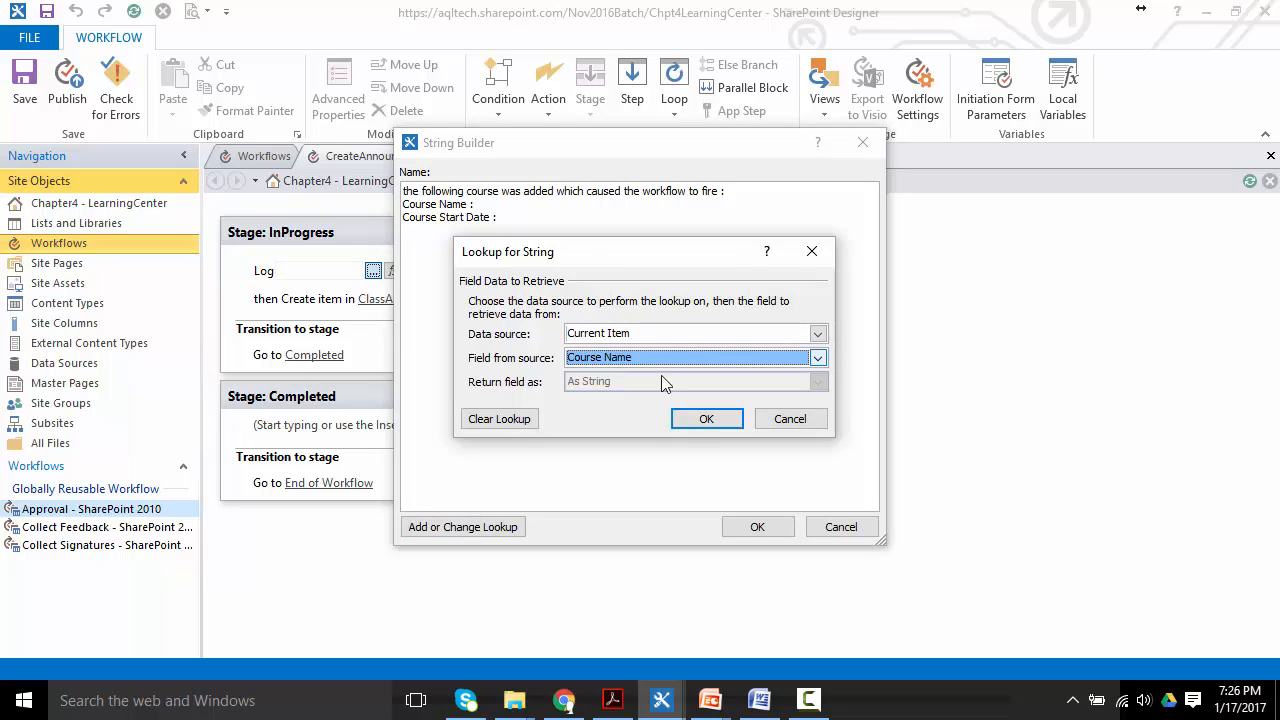
left_click(705, 419)
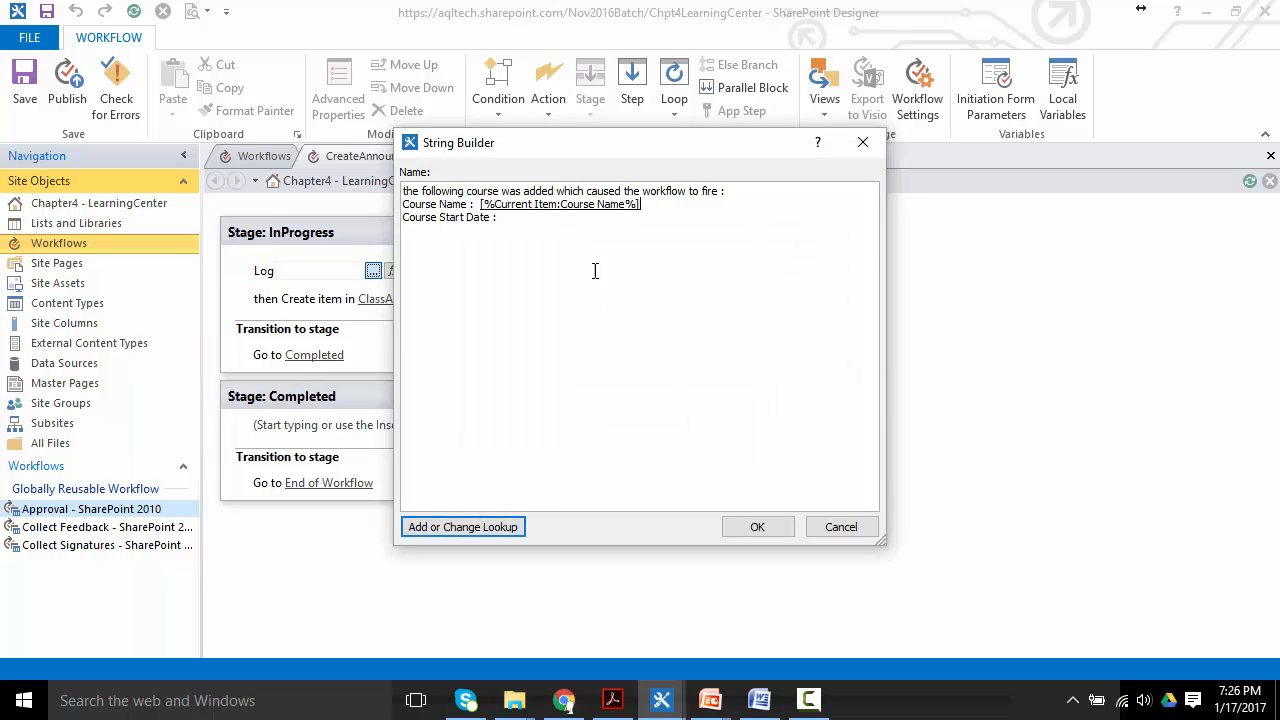
Step: Insert a lookup of the current item's CourseStartDate, returned as string, after "Course Start Date :" and accept the log message
left_click(524, 221)
left_click(458, 530)
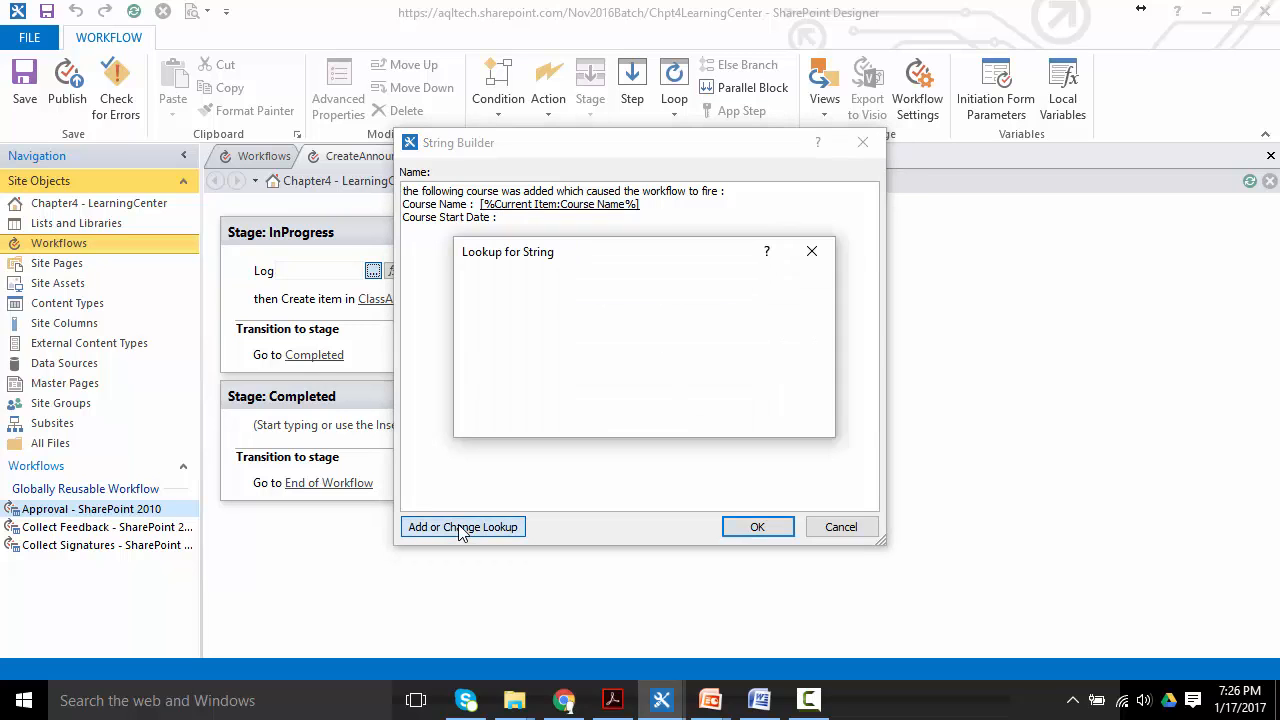
left_click(607, 358)
key("Down")
key("Down")
key("Down")
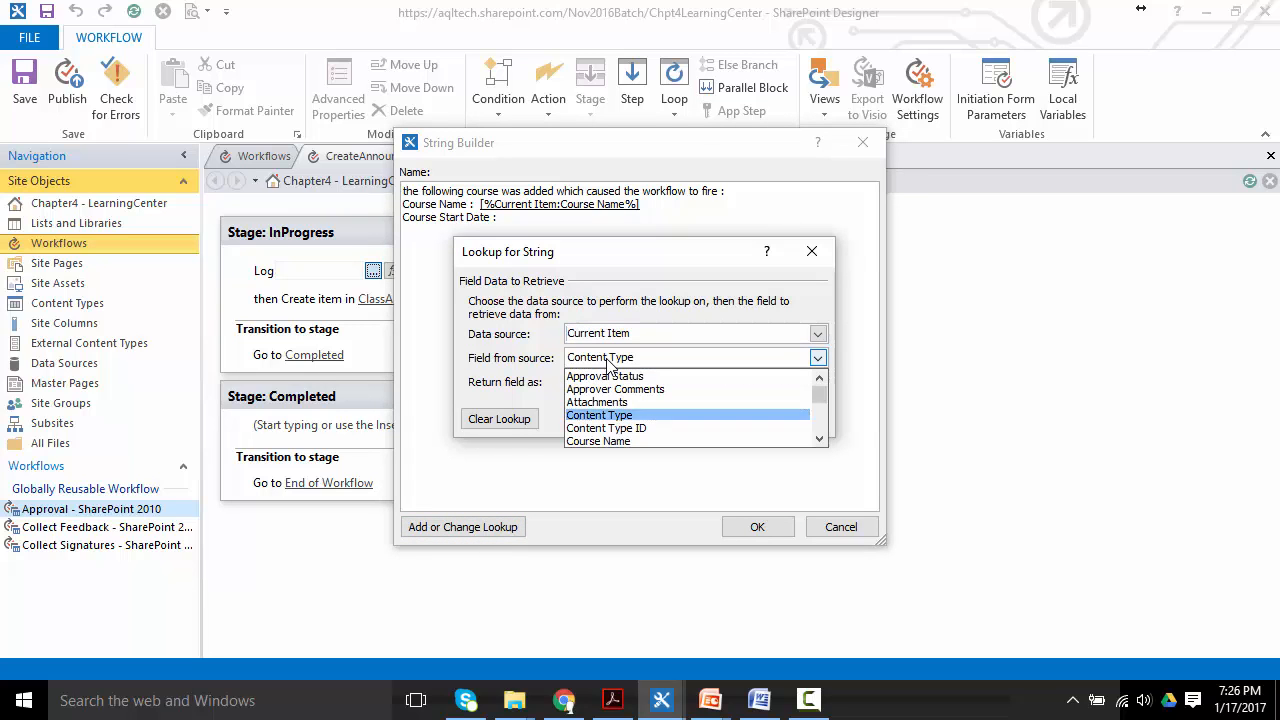
key("Down")
key("Down")
key("Down")
key("Down")
key("Down")
key("Down")
key("Down")
key("Down")
key("Down")
key("Down")
key("Down")
key("Down")
key("Down")
key("Down")
key("Down")
key("Down")
key("Down")
key("Down")
key("Down")
key("Down")
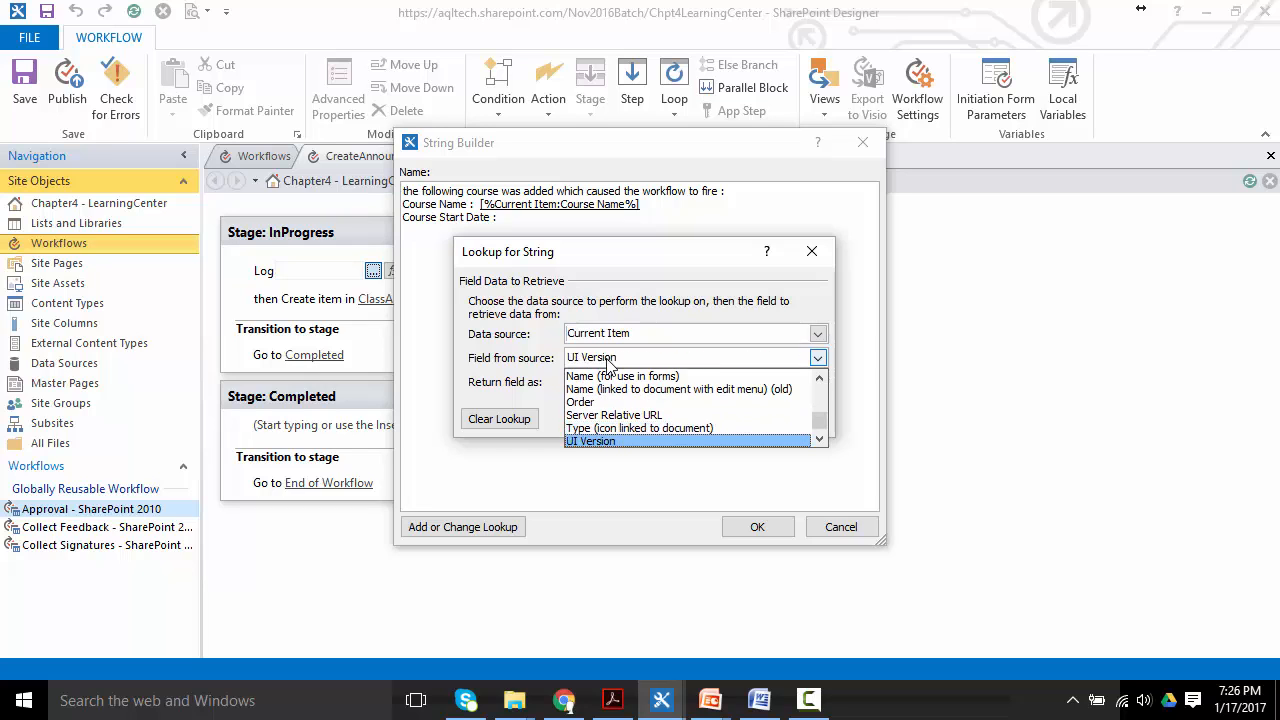
key("Up")
key("Up")
key("Up")
key("Up")
key("Up")
key("Up")
key("Up")
key("Up")
key("Up")
key("Up")
key("Up")
key("Up")
key("Up")
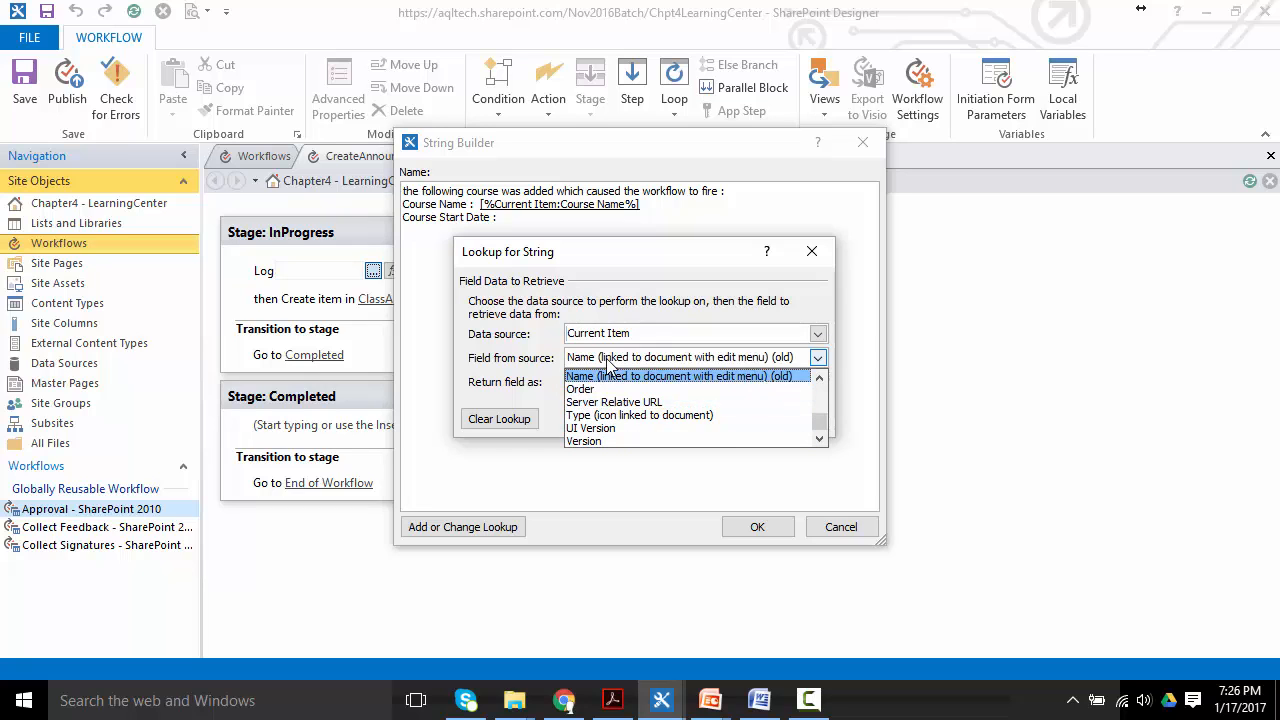
key("Up")
key("Up")
key("Up")
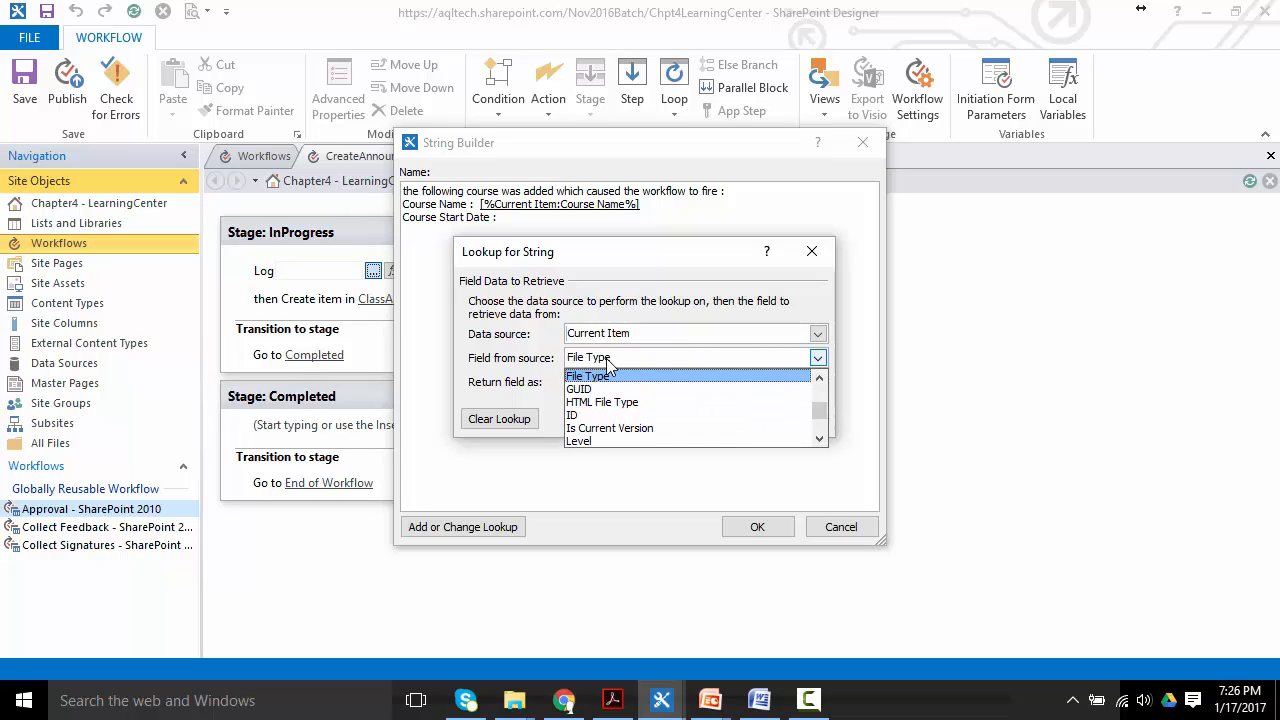
key("Up")
key("Up")
key("Up")
key("Up")
key("Up")
key("Up")
key("Up")
key("Up")
key("Down")
key("Down")
key("Down")
key("Down")
key("Return")
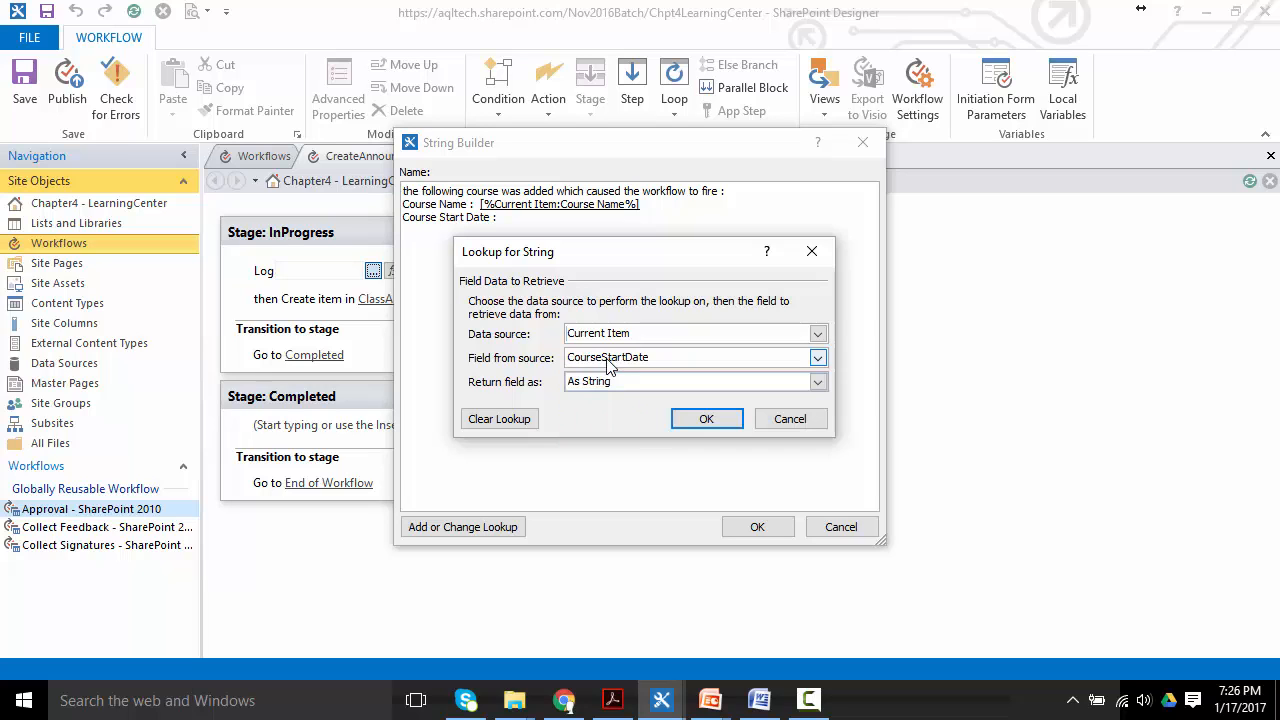
left_click(706, 419)
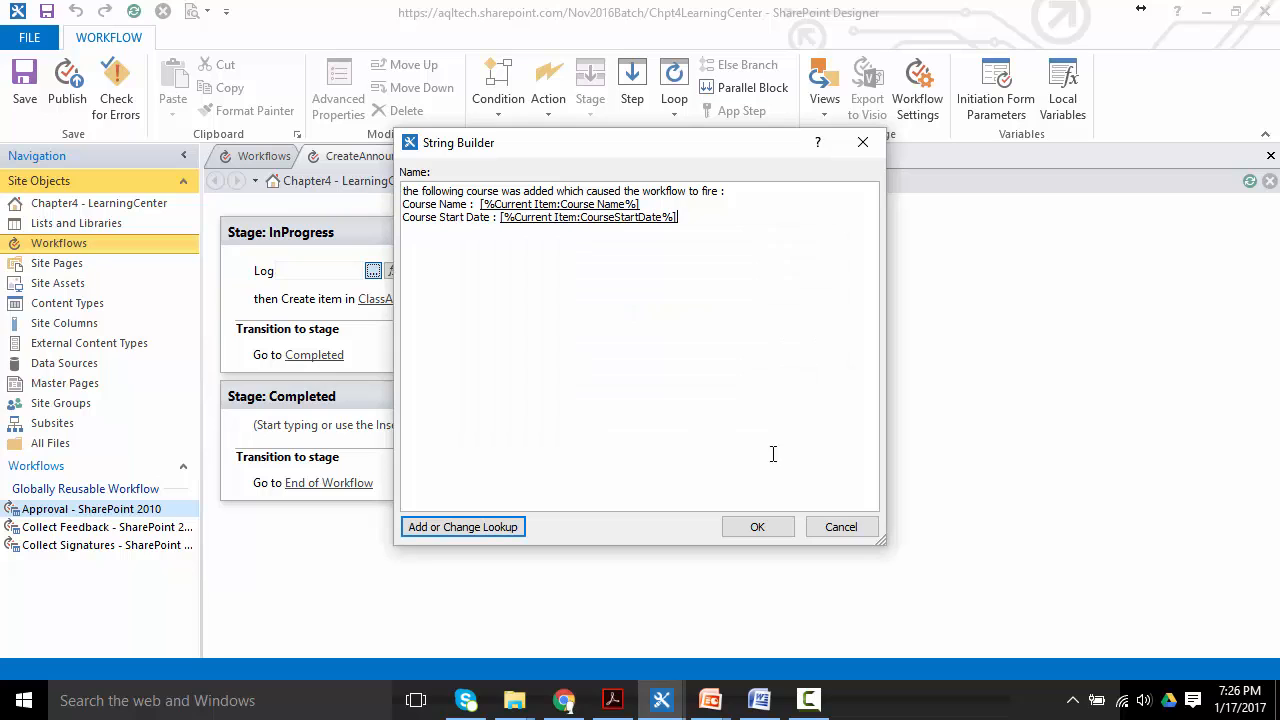
left_click(750, 527)
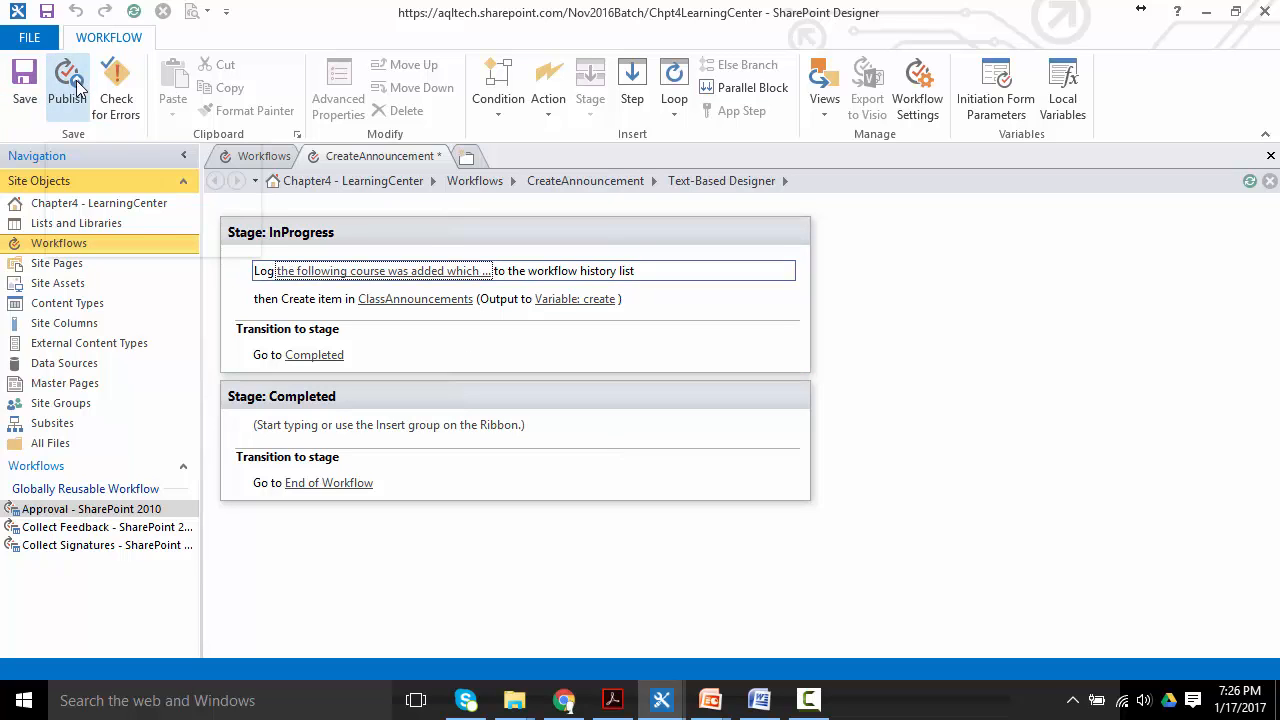
Step: Set the CreateAnnouncement workflow to start automatically when an item is created and publish it
left_click(583, 181)
left_click(757, 476)
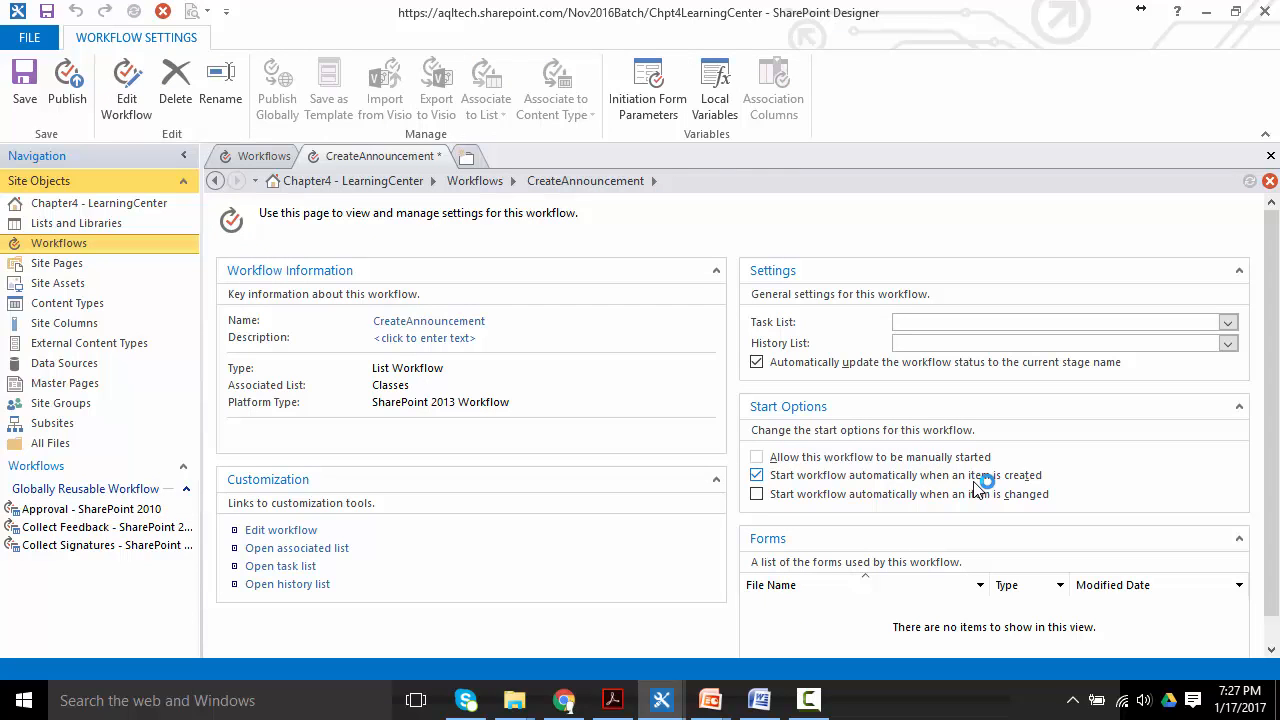
left_click(71, 106)
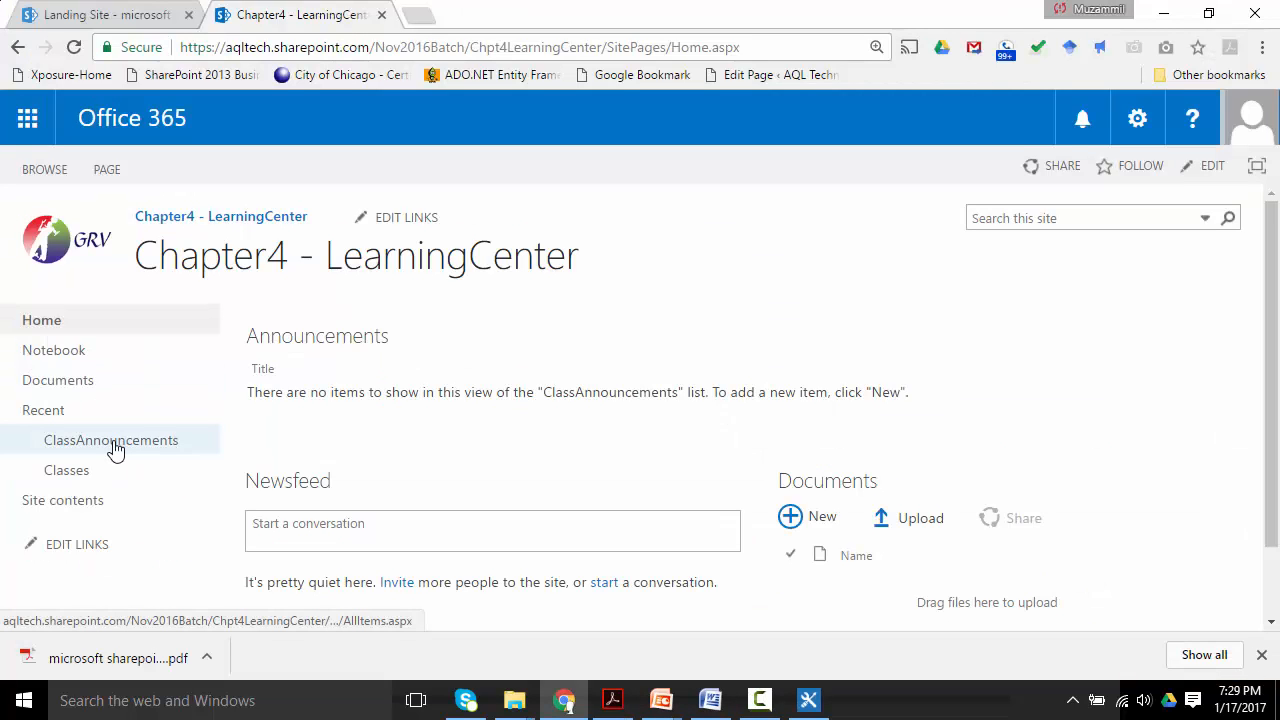
Step: Add a class named "AWS Course" with CourseStartDate 1/23/2017 to the Classes list on the LearningCenter site
left_click(62, 473)
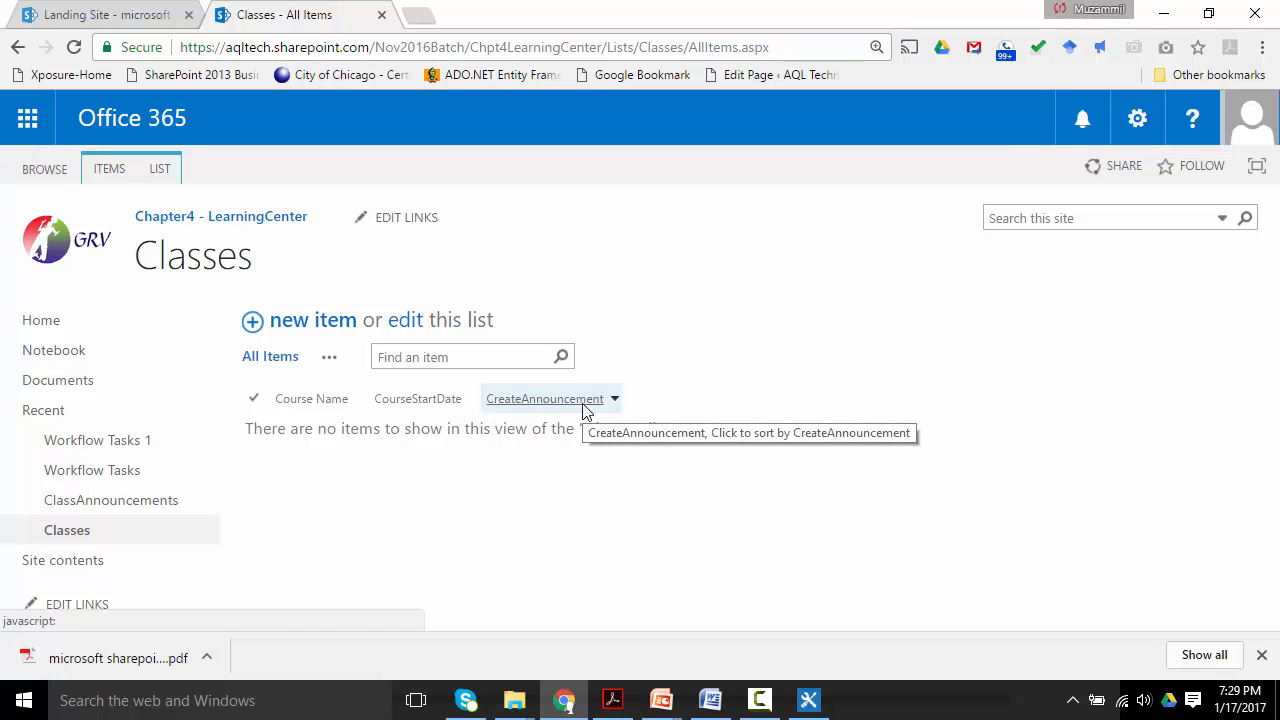
left_click(310, 328)
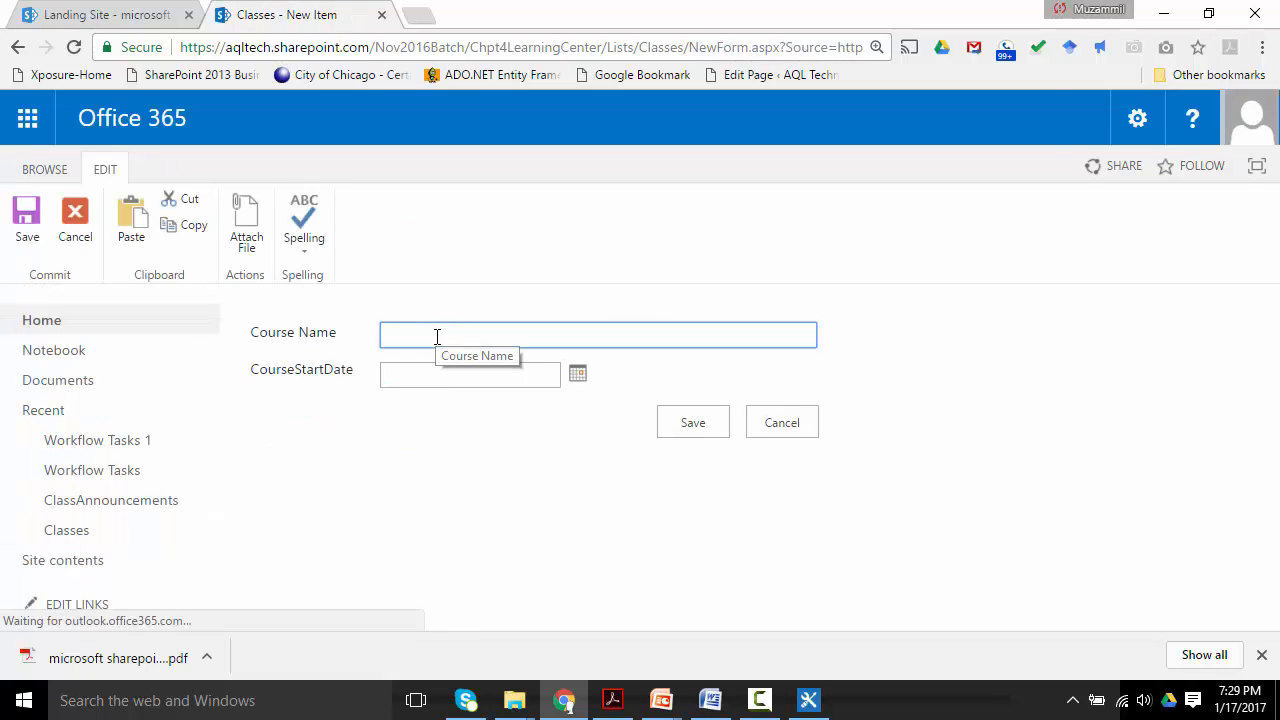
type("AWS")
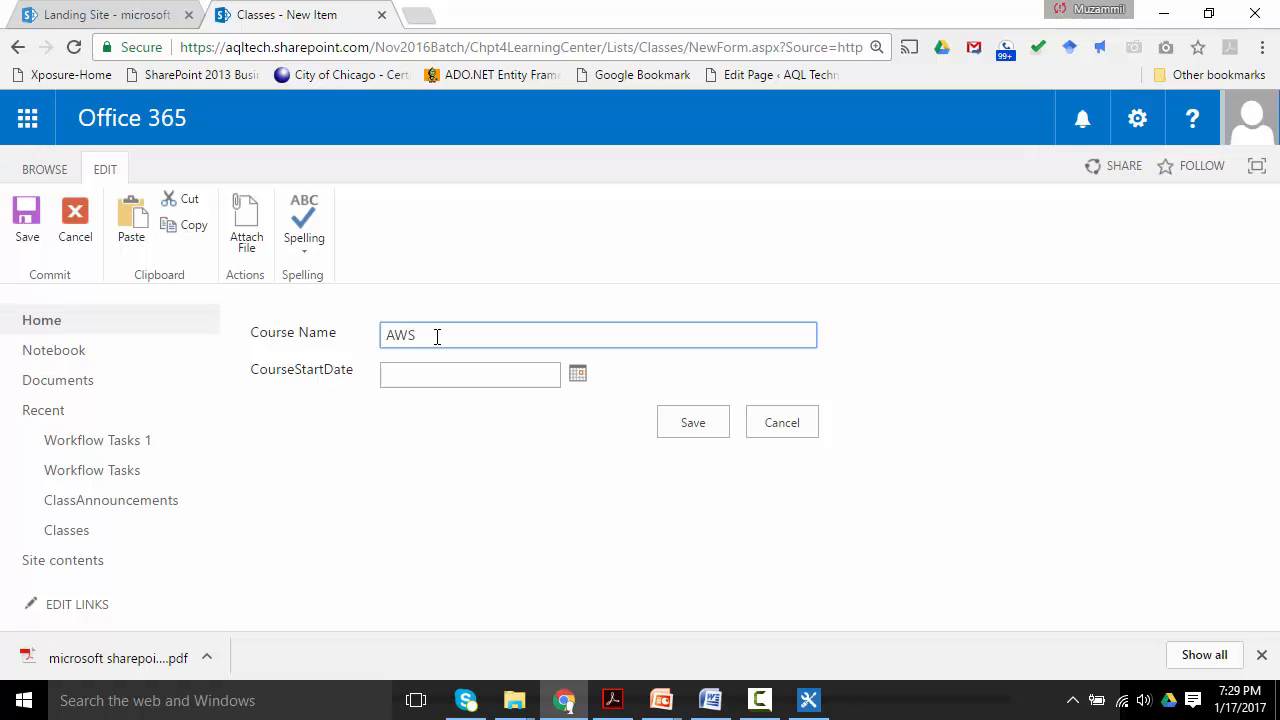
type(" Course")
left_click(578, 373)
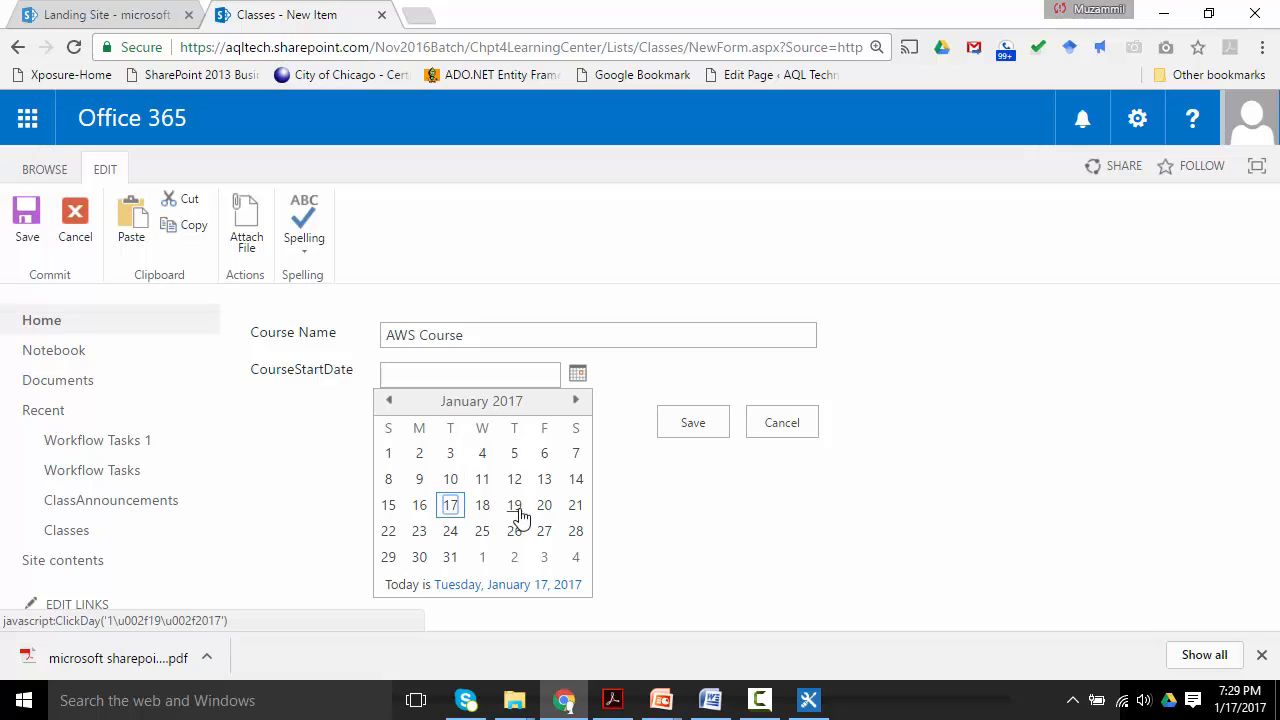
left_click(424, 533)
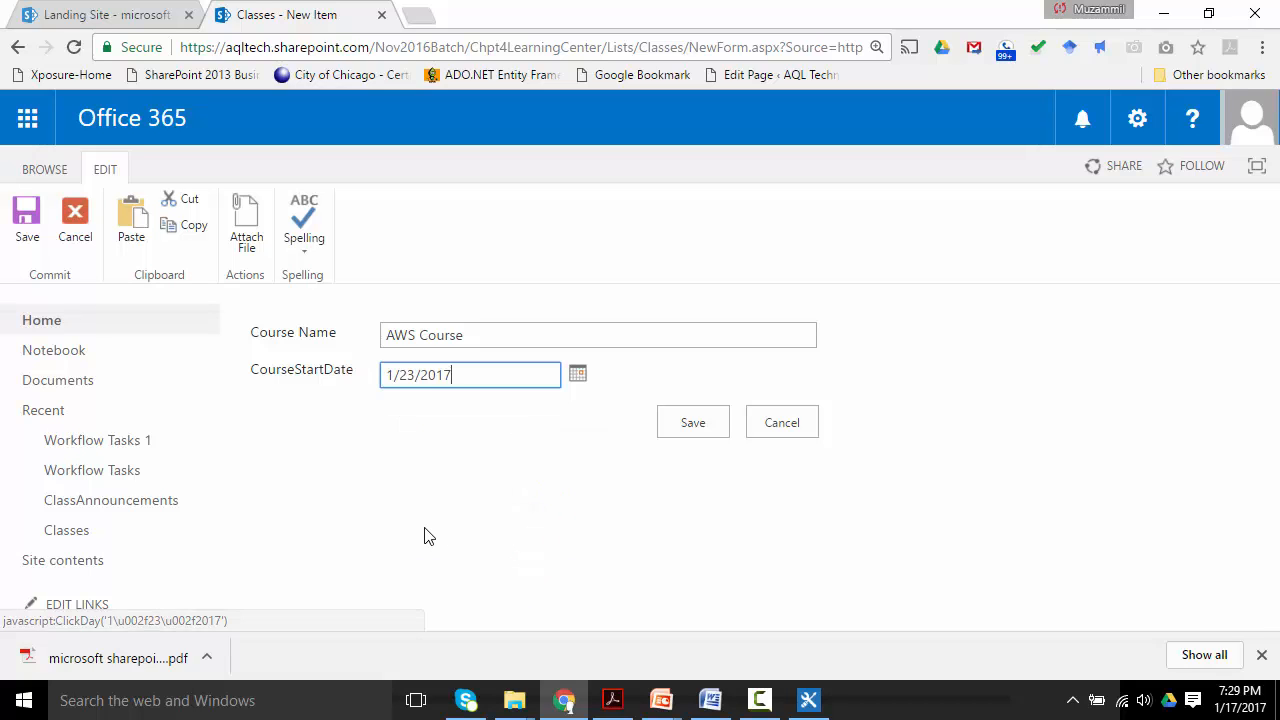
left_click(689, 434)
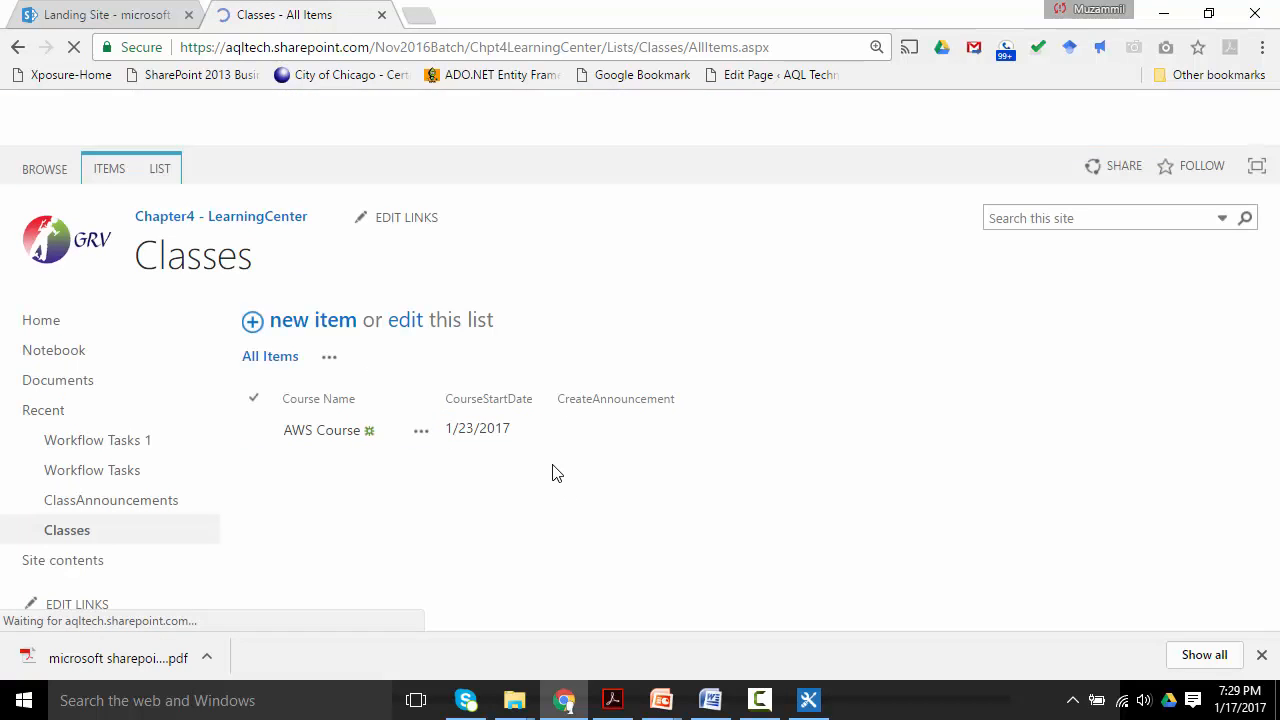
left_click(418, 434)
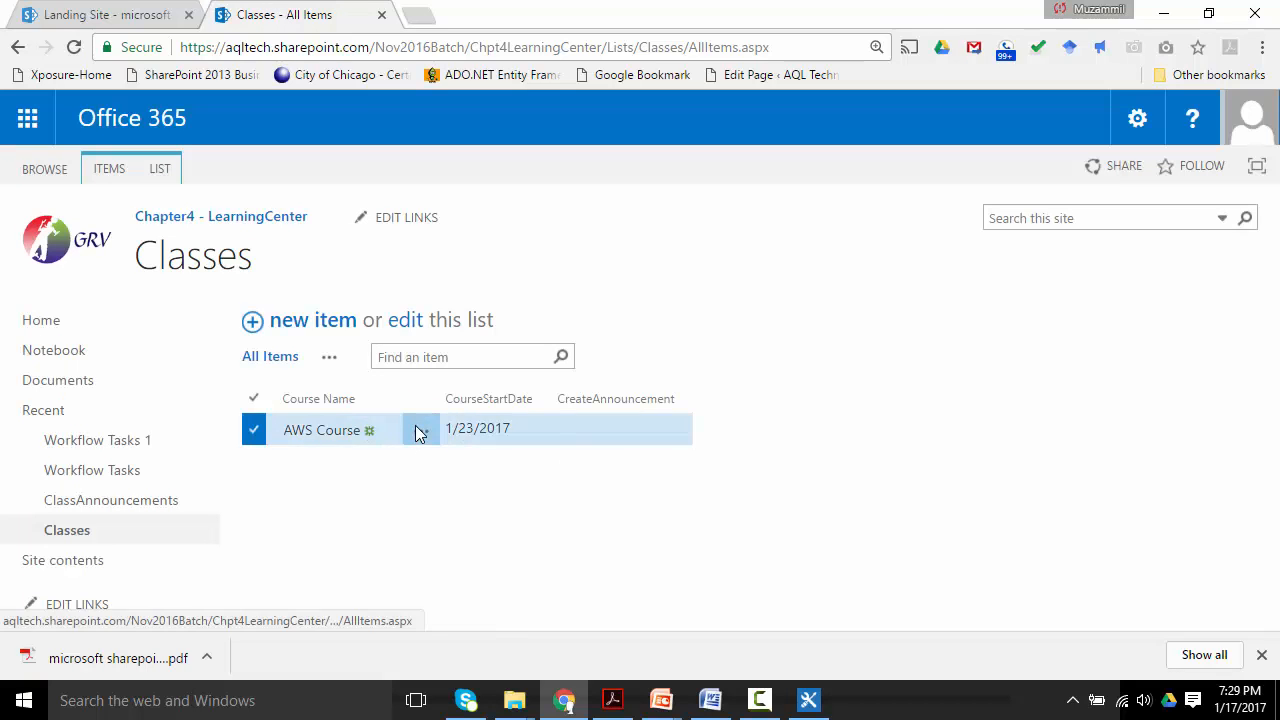
left_click(785, 595)
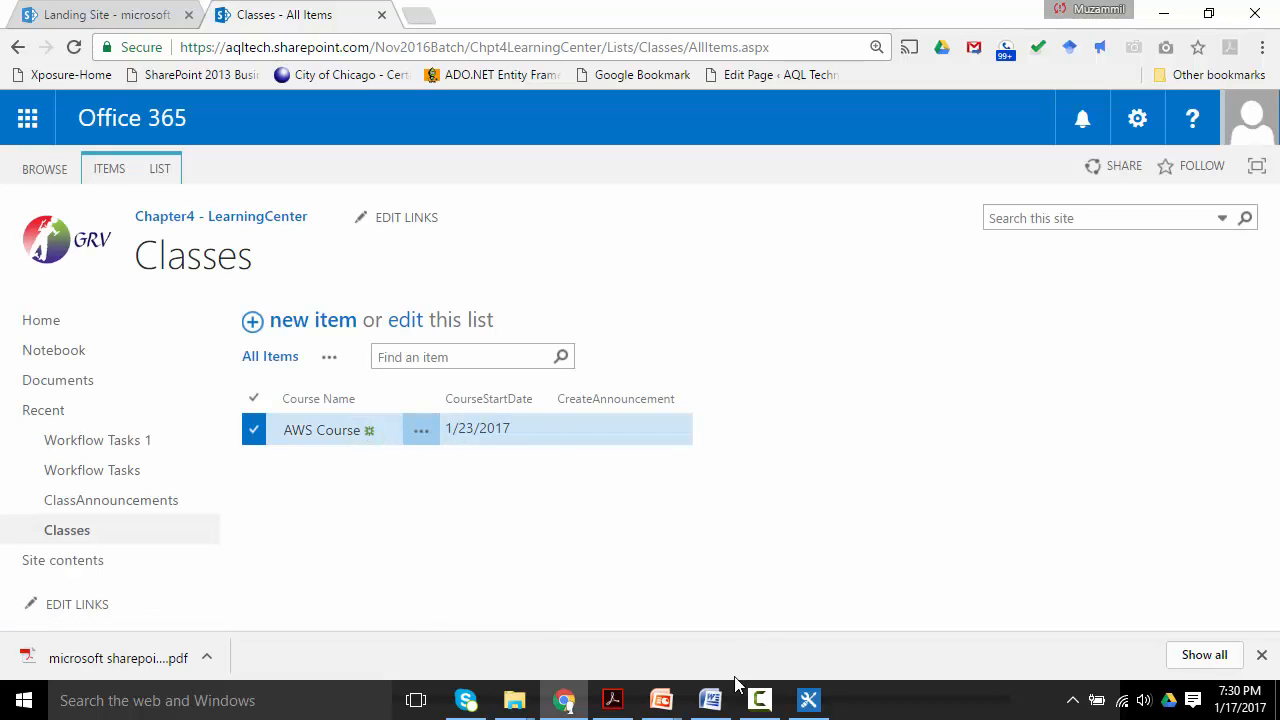
Step: Return to SharePoint Designer, reopen the CreateAnnouncement settings, enable automatic start on item creation and republish the workflow
left_click(808, 700)
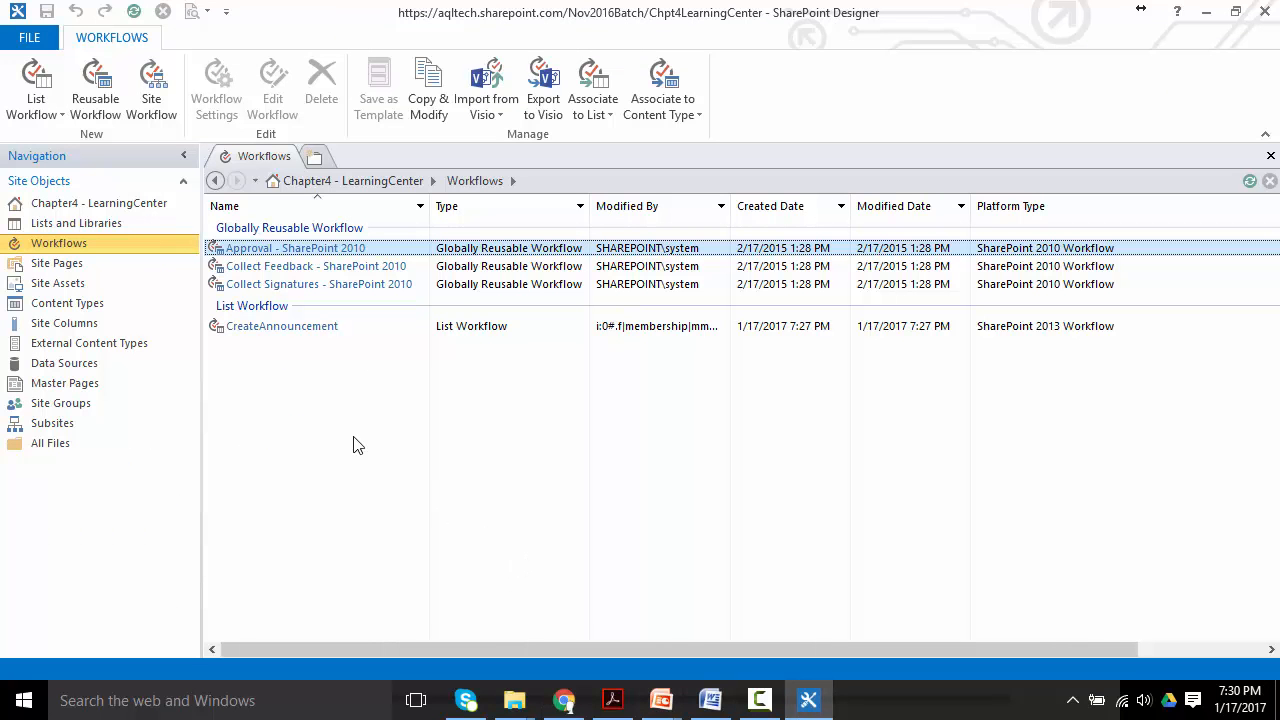
key("F5")
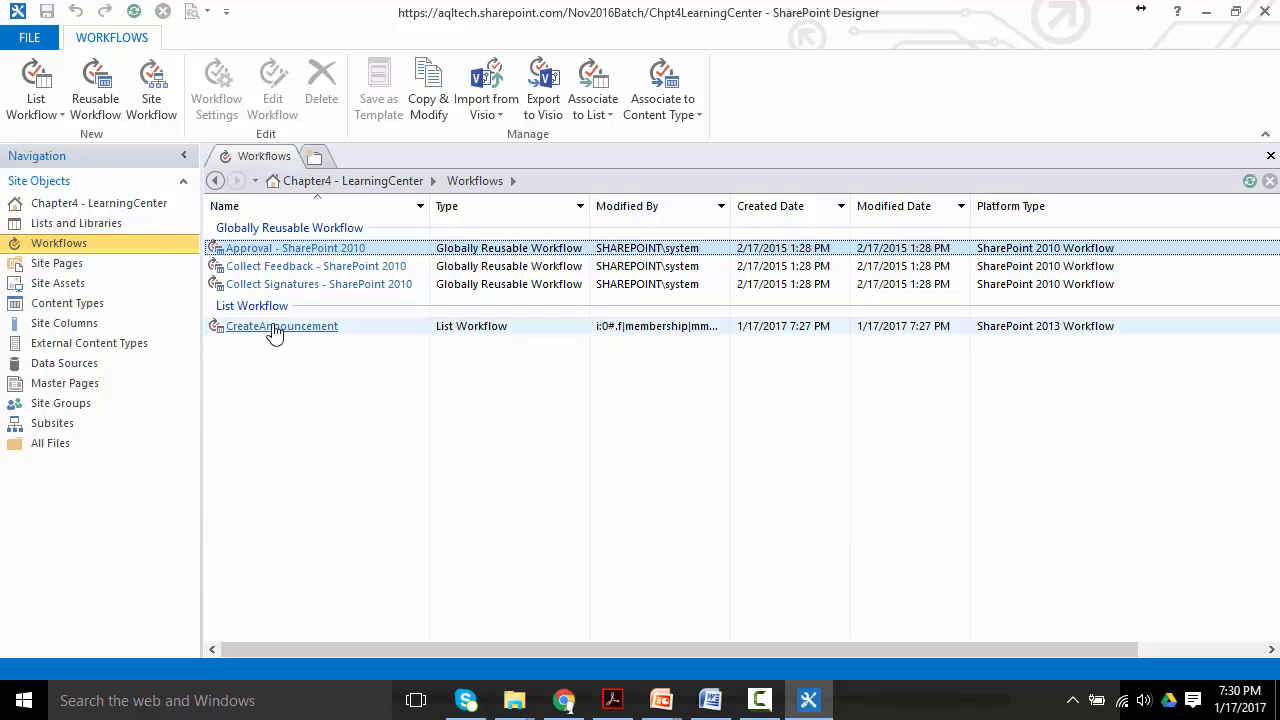
left_click(272, 327)
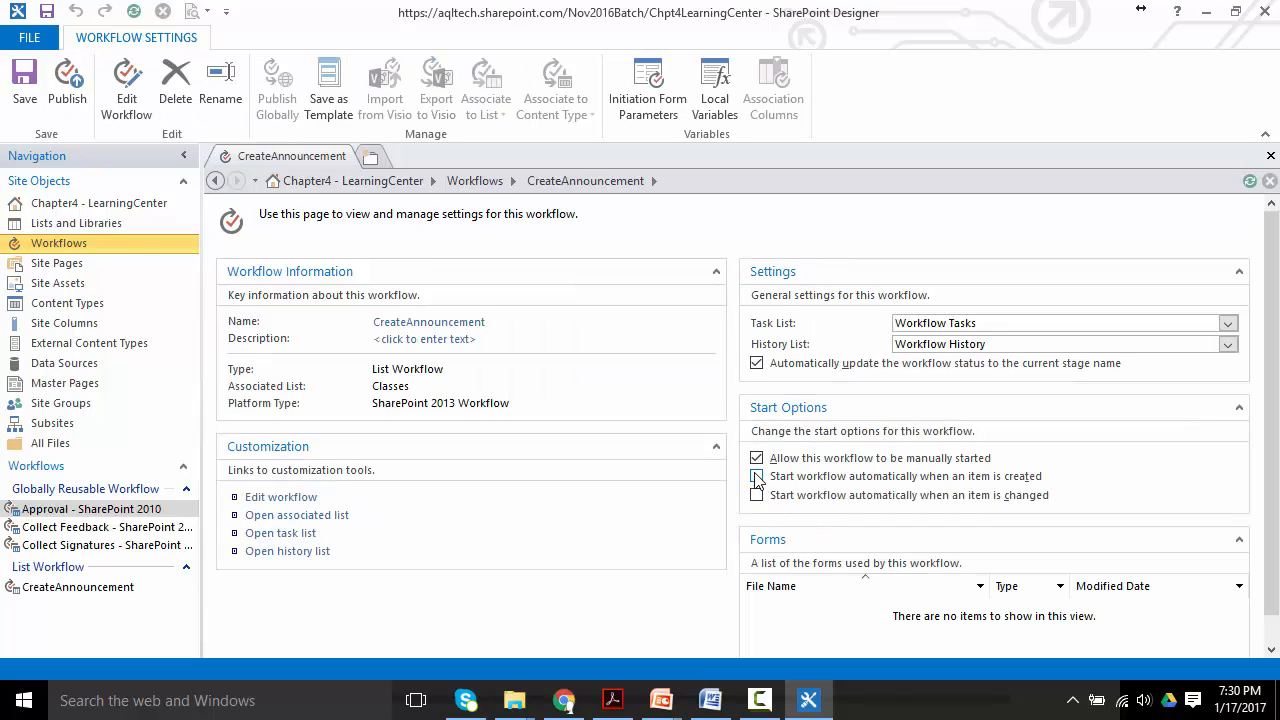
left_click(757, 477)
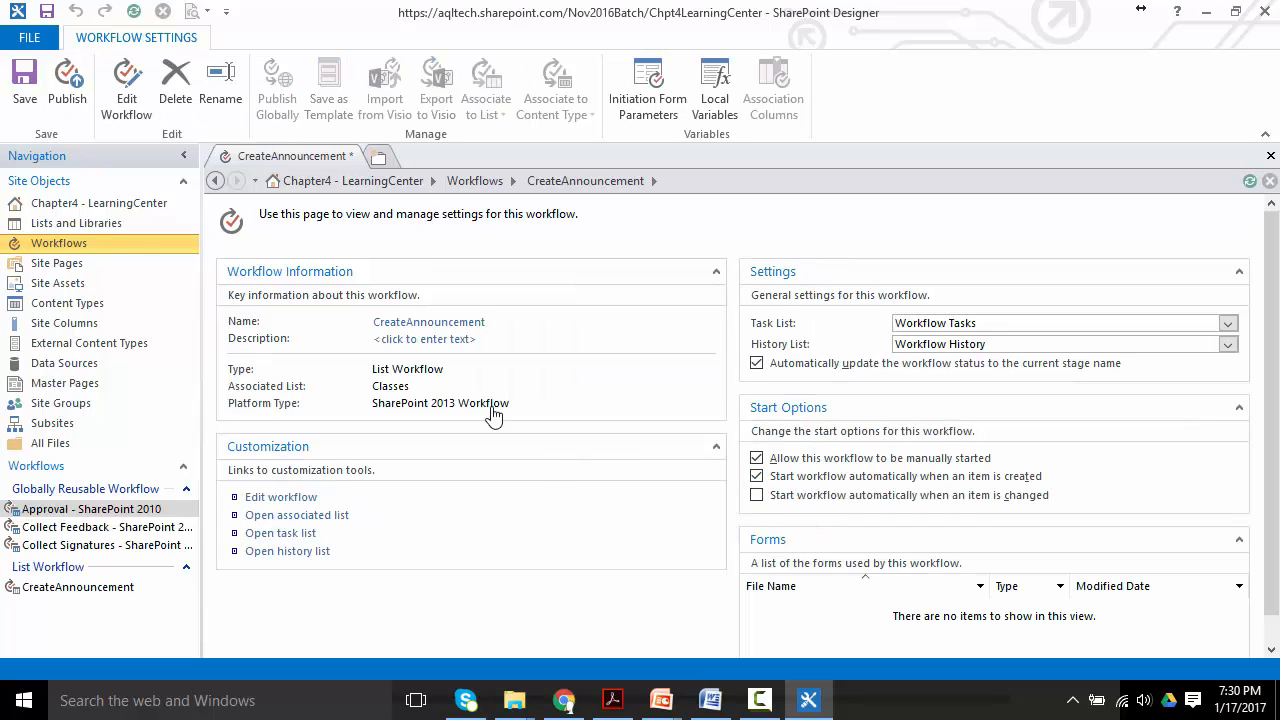
left_click(66, 90)
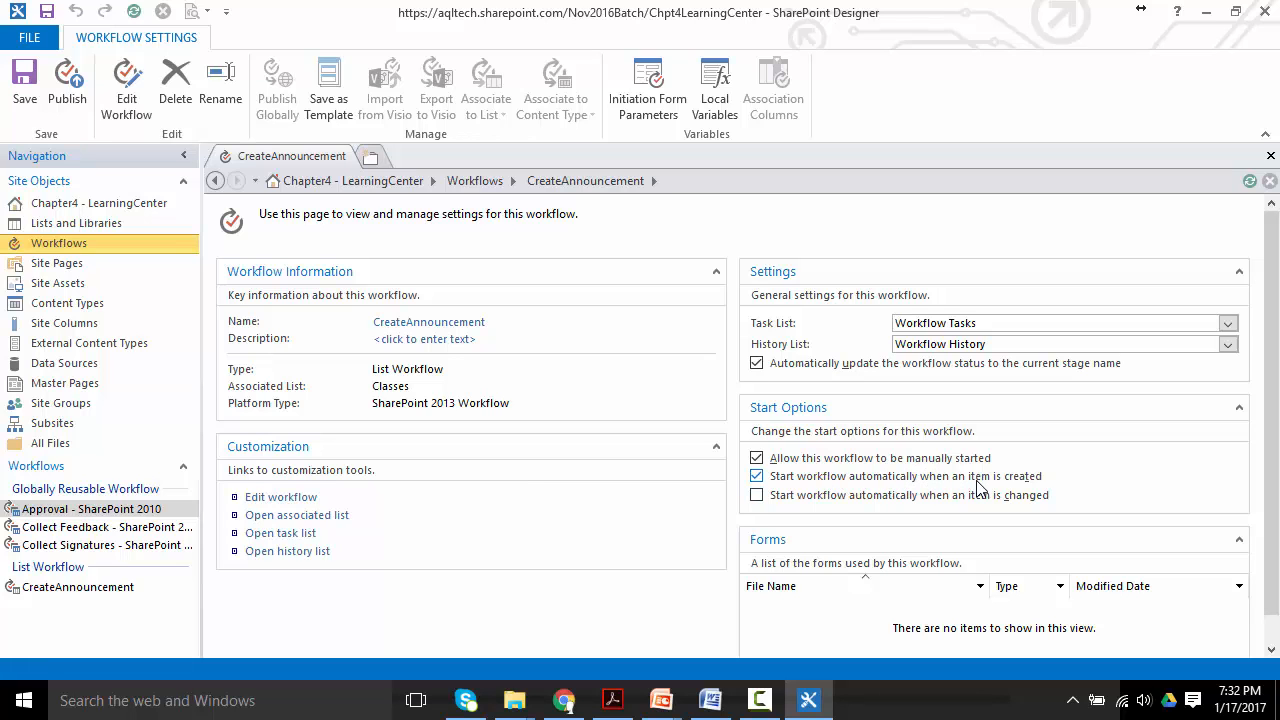
Step: Switch back to Chrome and add a class named "Iphone Apps" with CourseStartDate 1/20/2017 to the Classes list
key("alt+Tab")
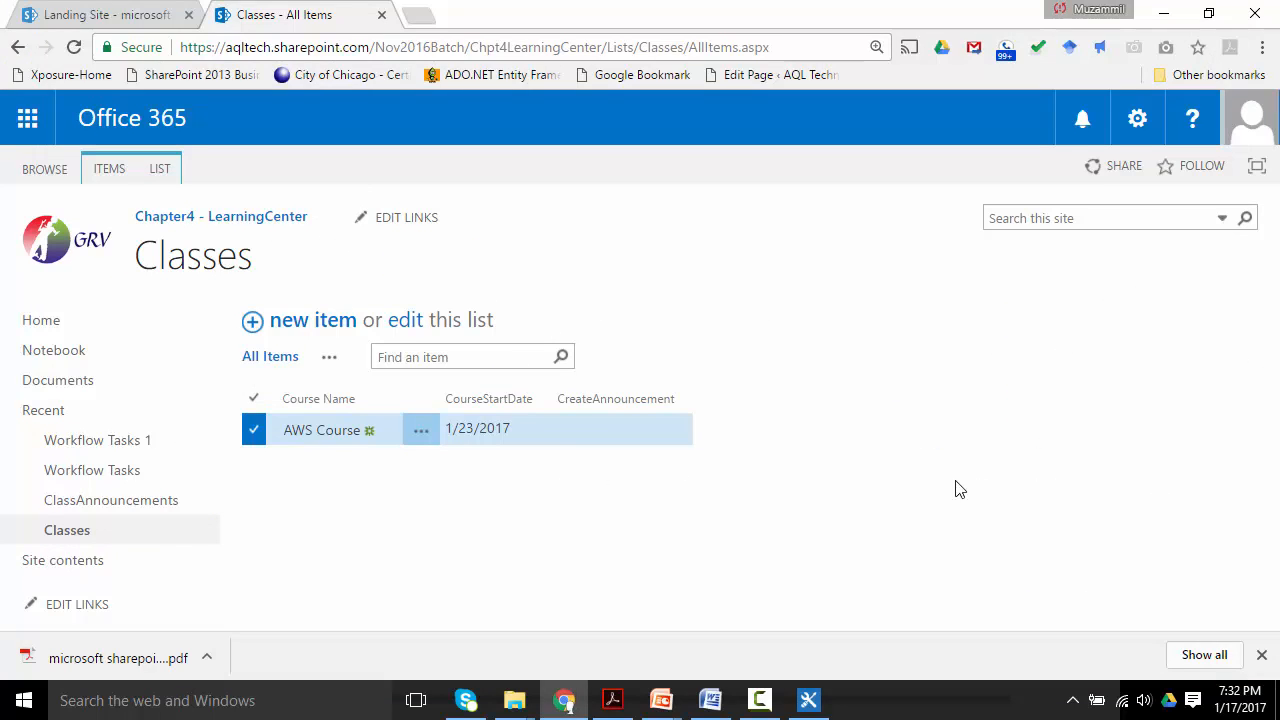
left_click(310, 328)
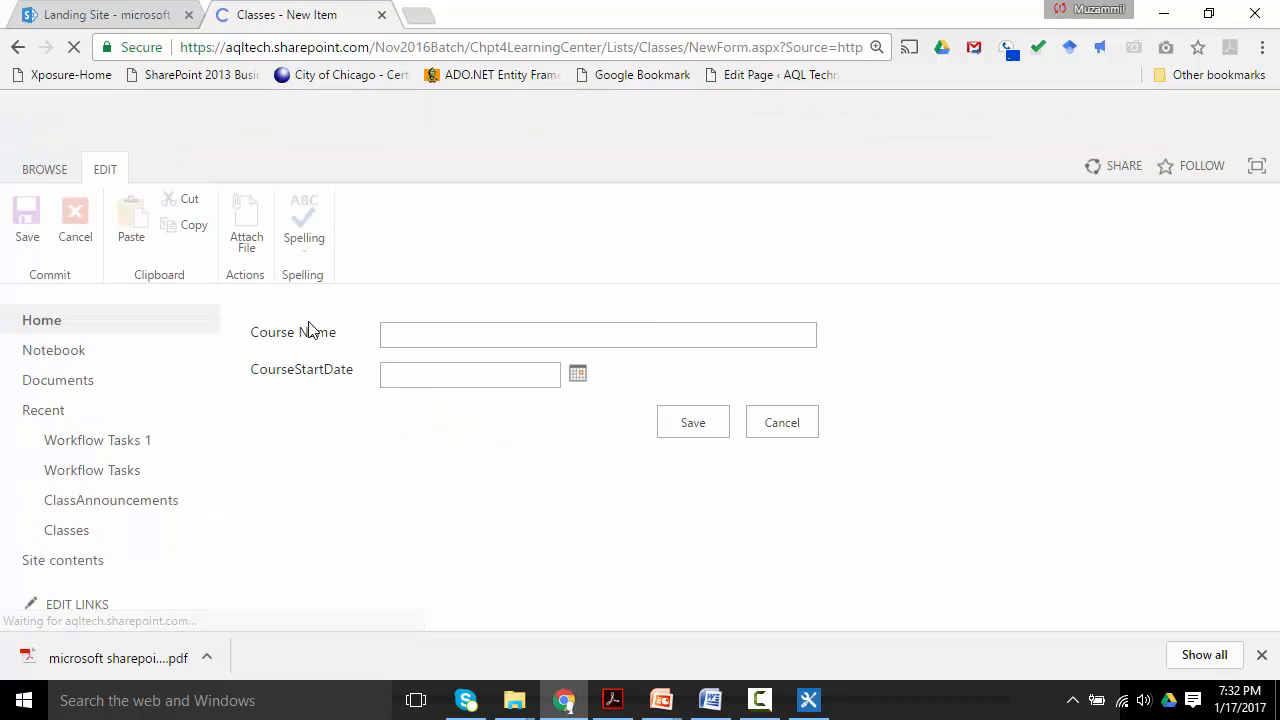
type("Iphone Apps")
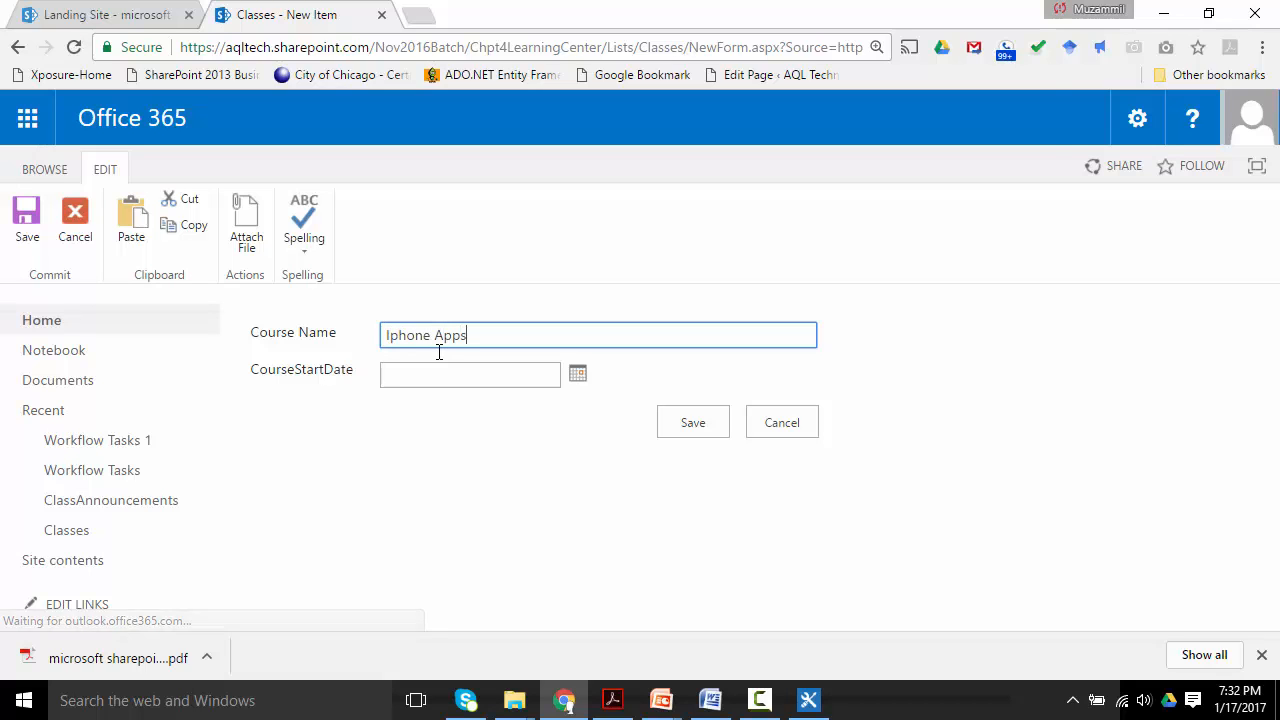
left_click(580, 377)
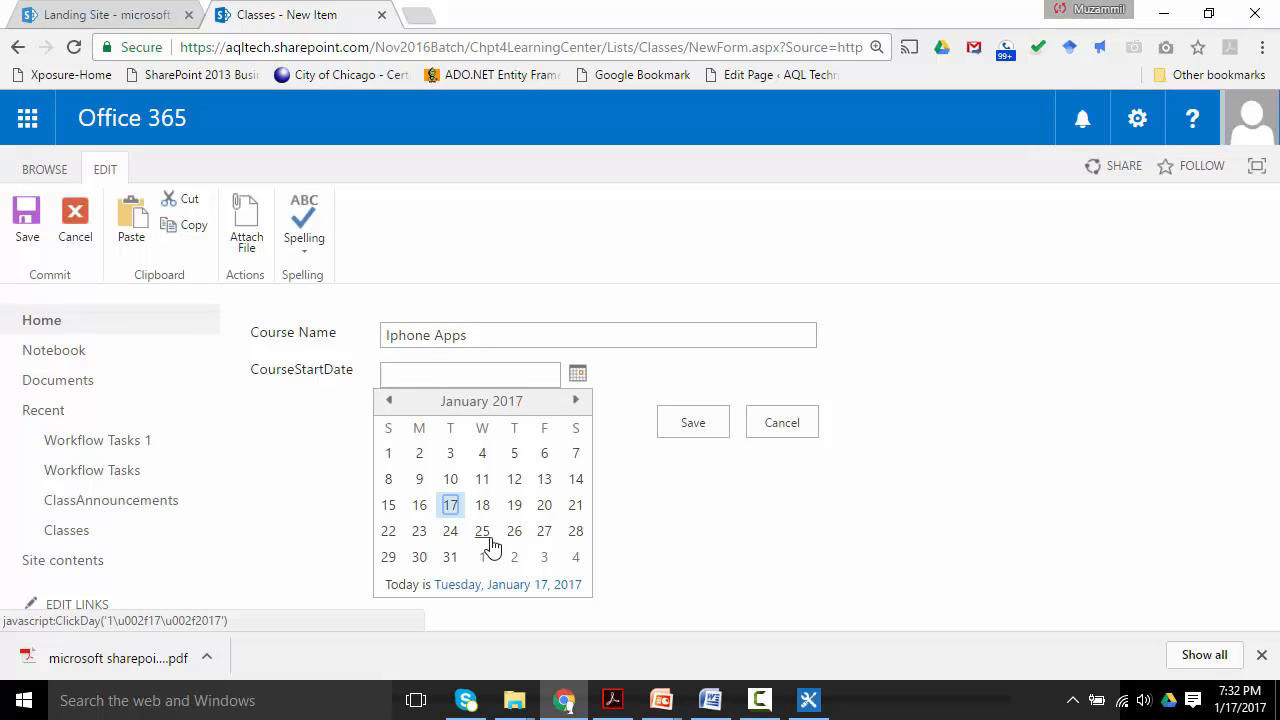
left_click(546, 509)
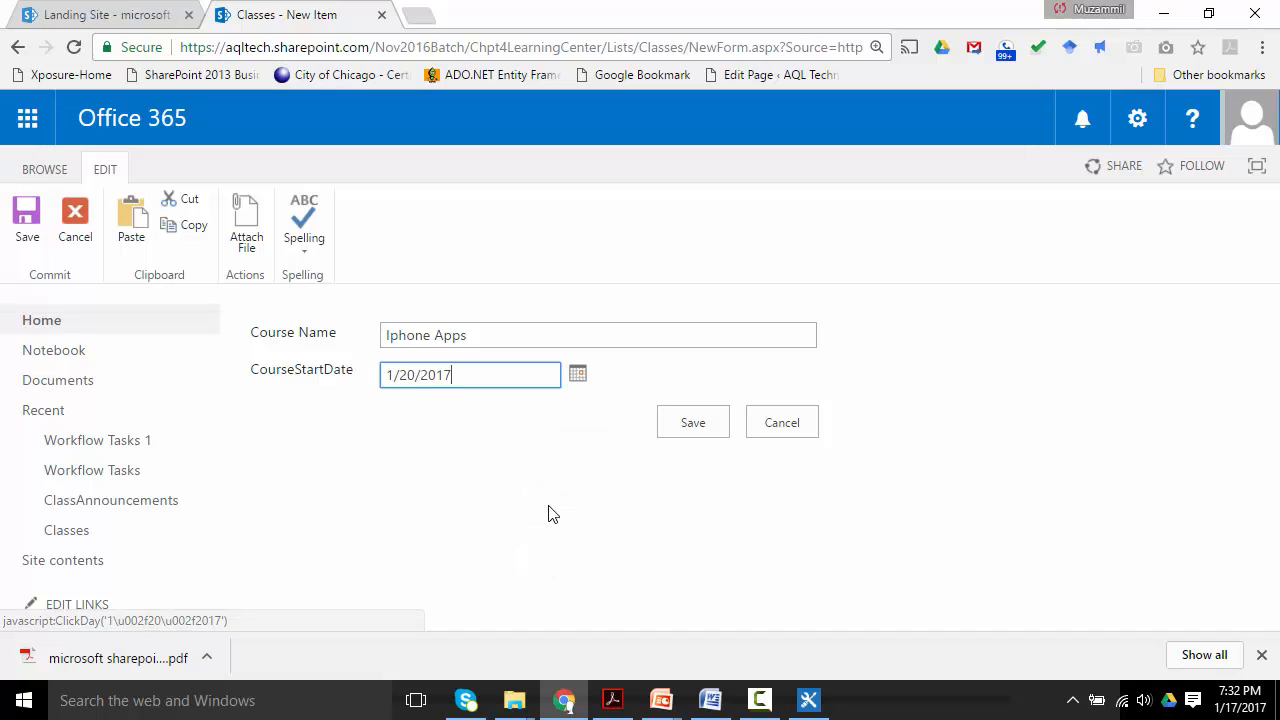
left_click(706, 423)
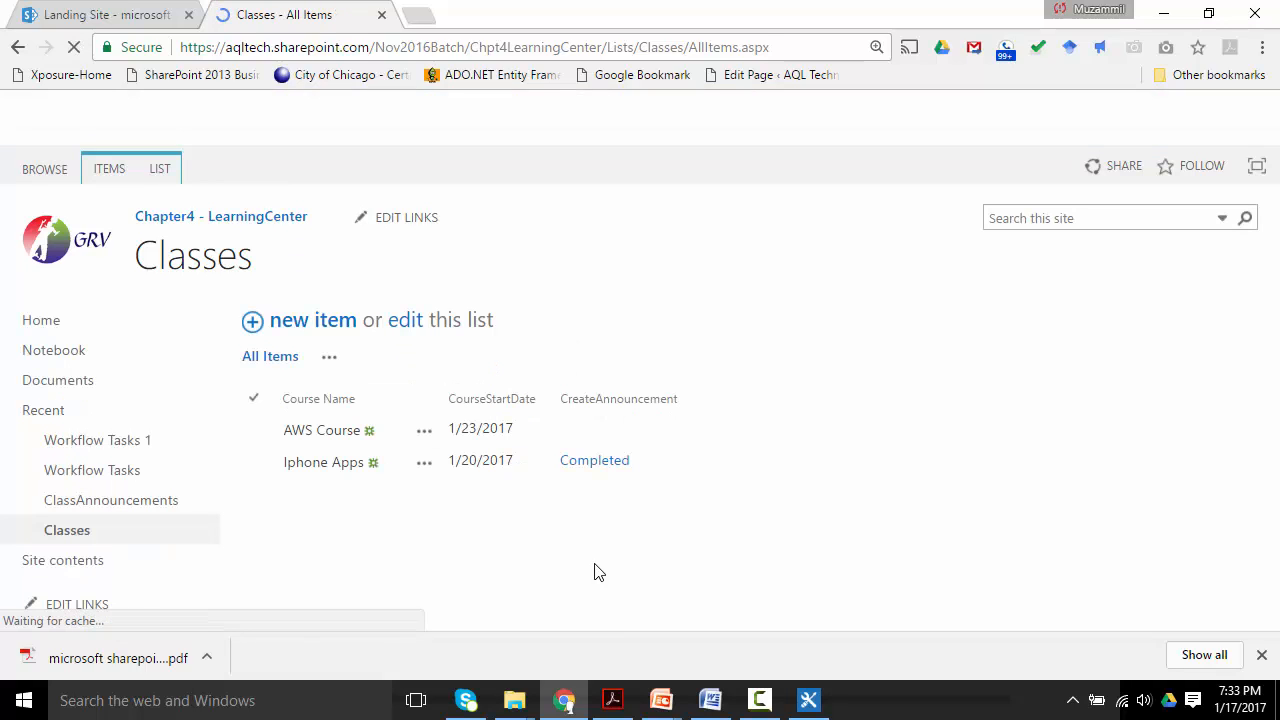
Step: Open the LearningCenter home page in a new browser tab and check the Iphone Apps announcement's text and modified time
left_click(314, 47)
key("ctrl+c")
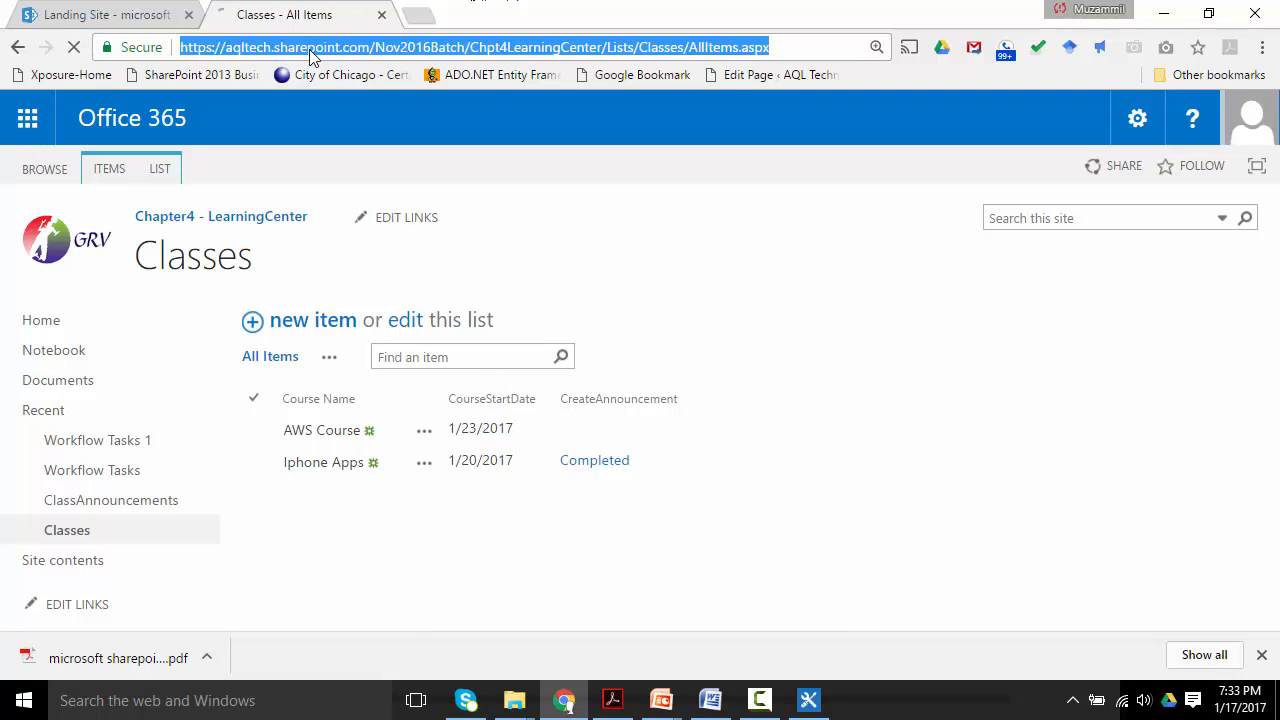
left_click(420, 27)
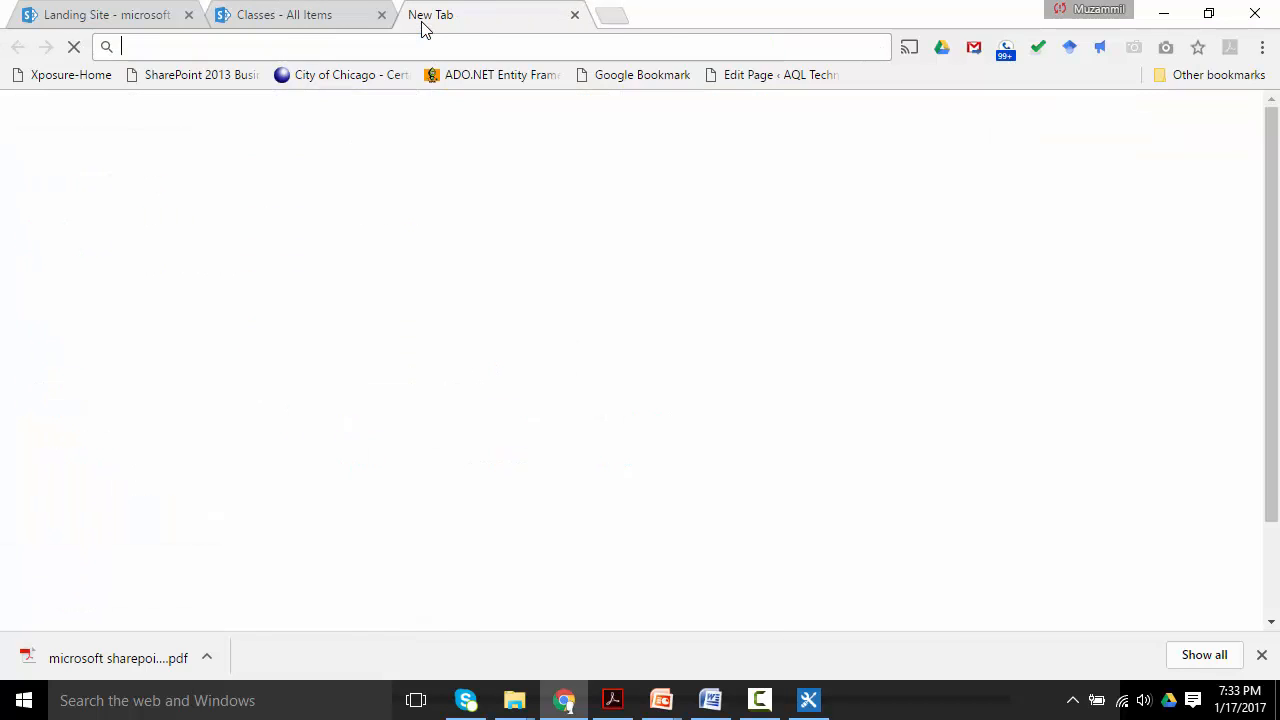
key("ctrl+v")
key("Return")
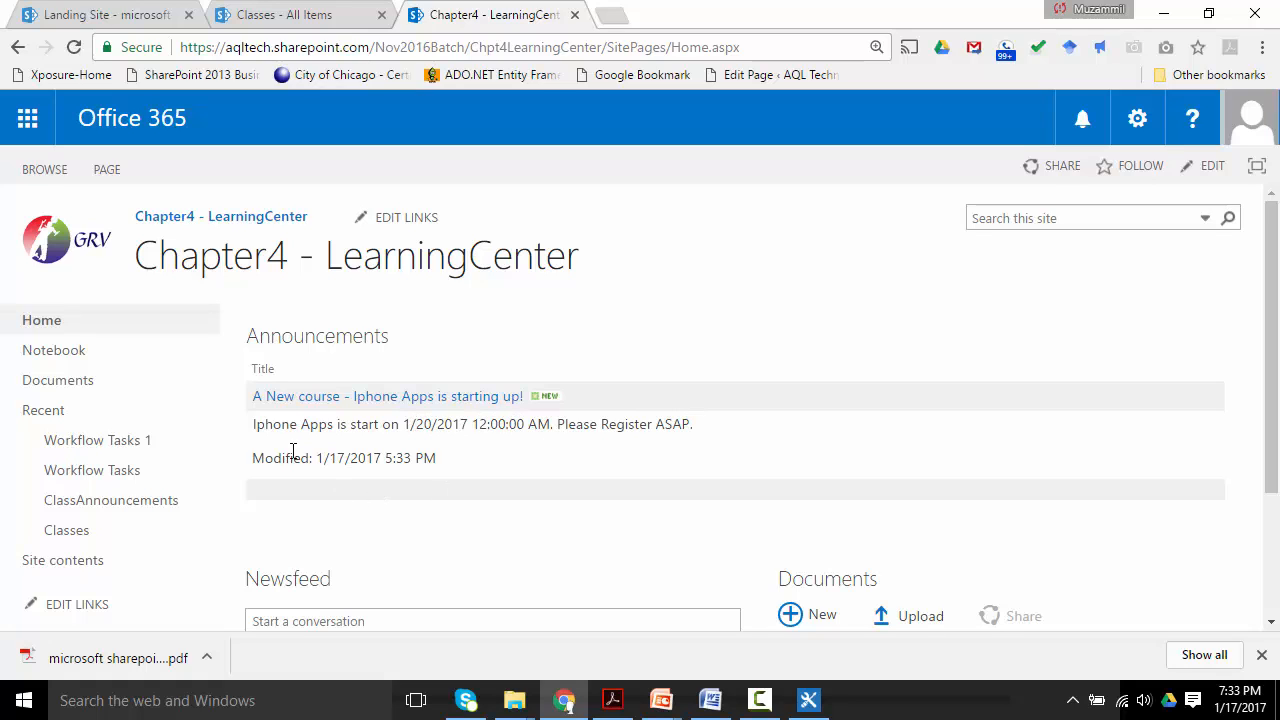
left_click_drag(260, 458, 443, 463)
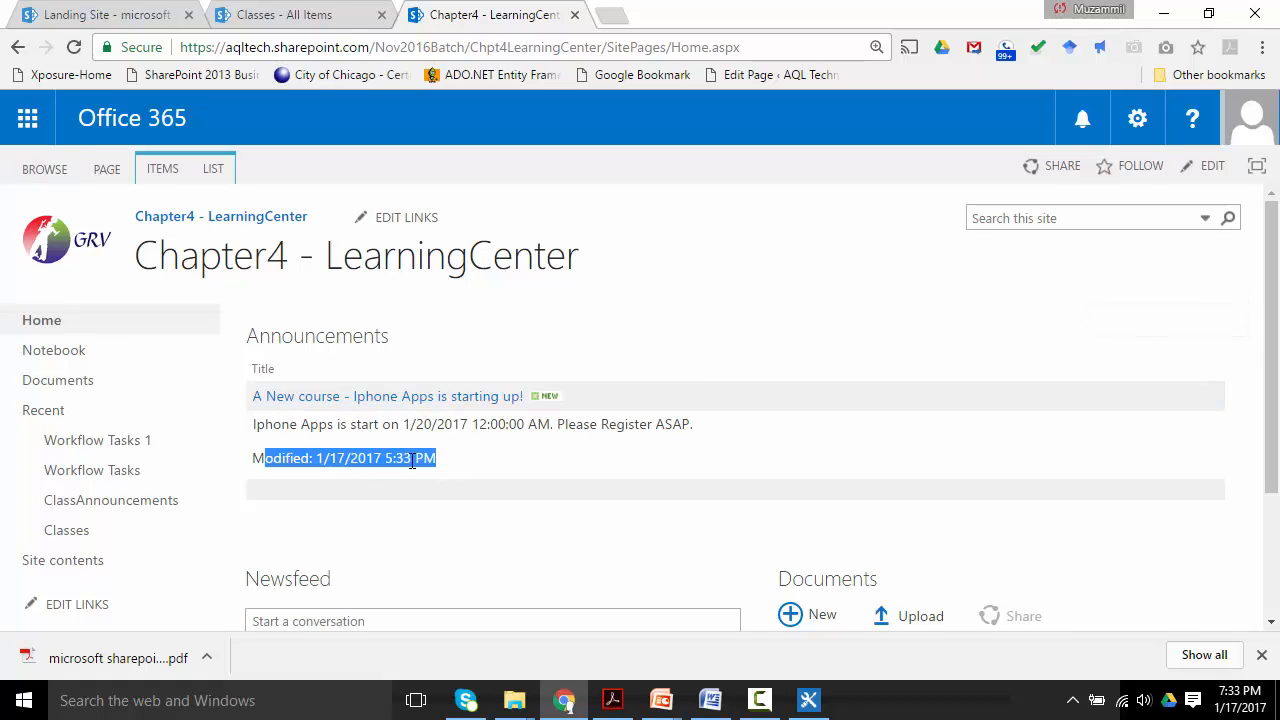
double_click(364, 424)
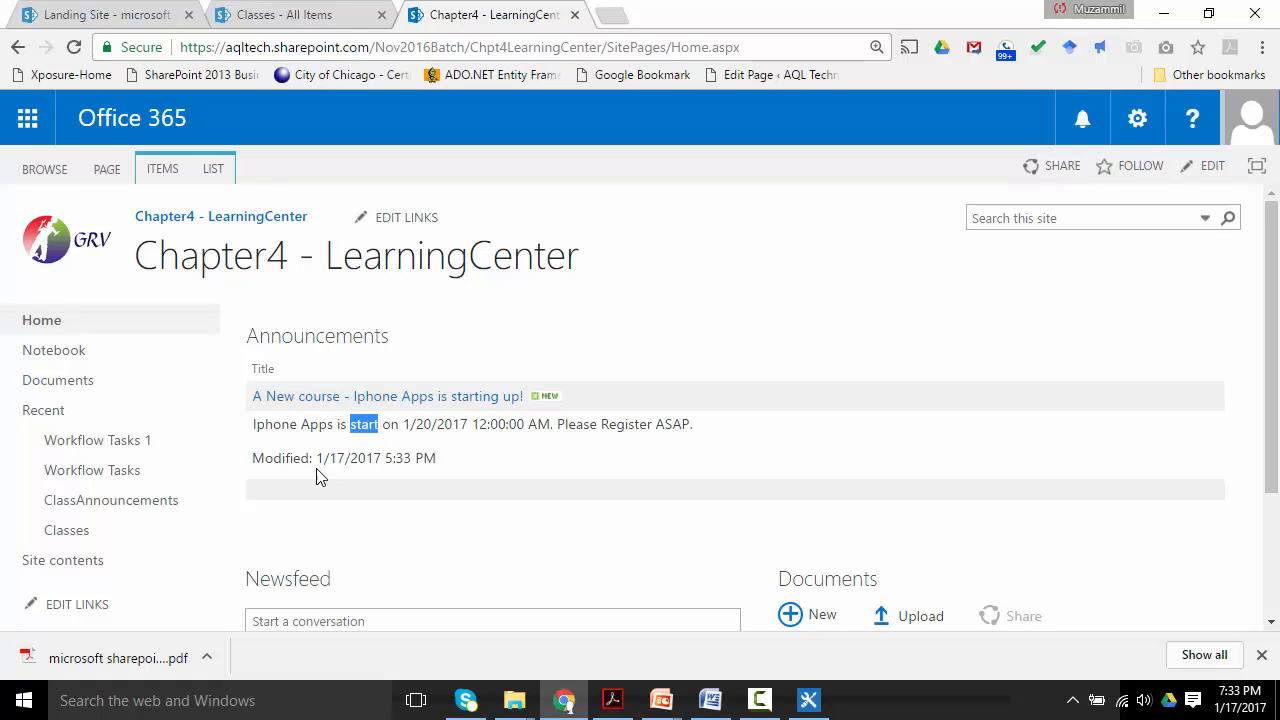
left_click_drag(265, 457, 442, 463)
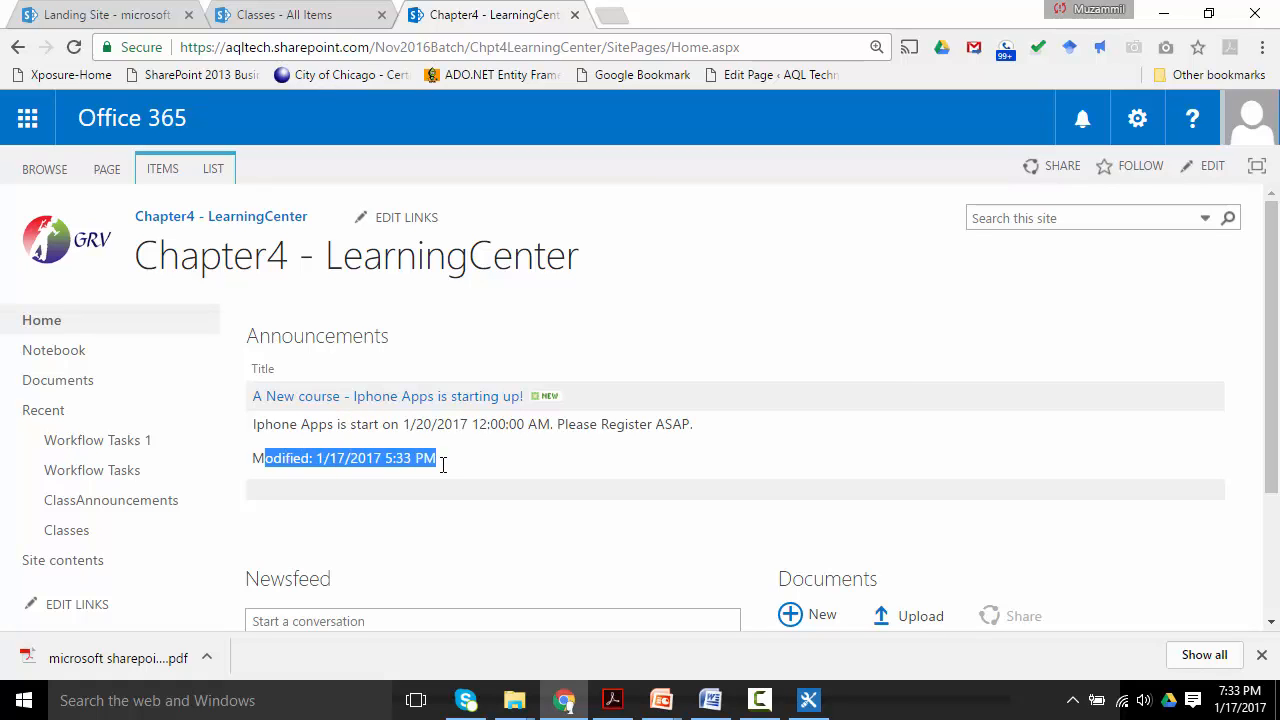
triple_click(405, 460)
Step: Switch to SharePoint Designer, open the CreateAnnouncement workflow for editing to review its log action, and return to Chrome
key("alt+Tab")
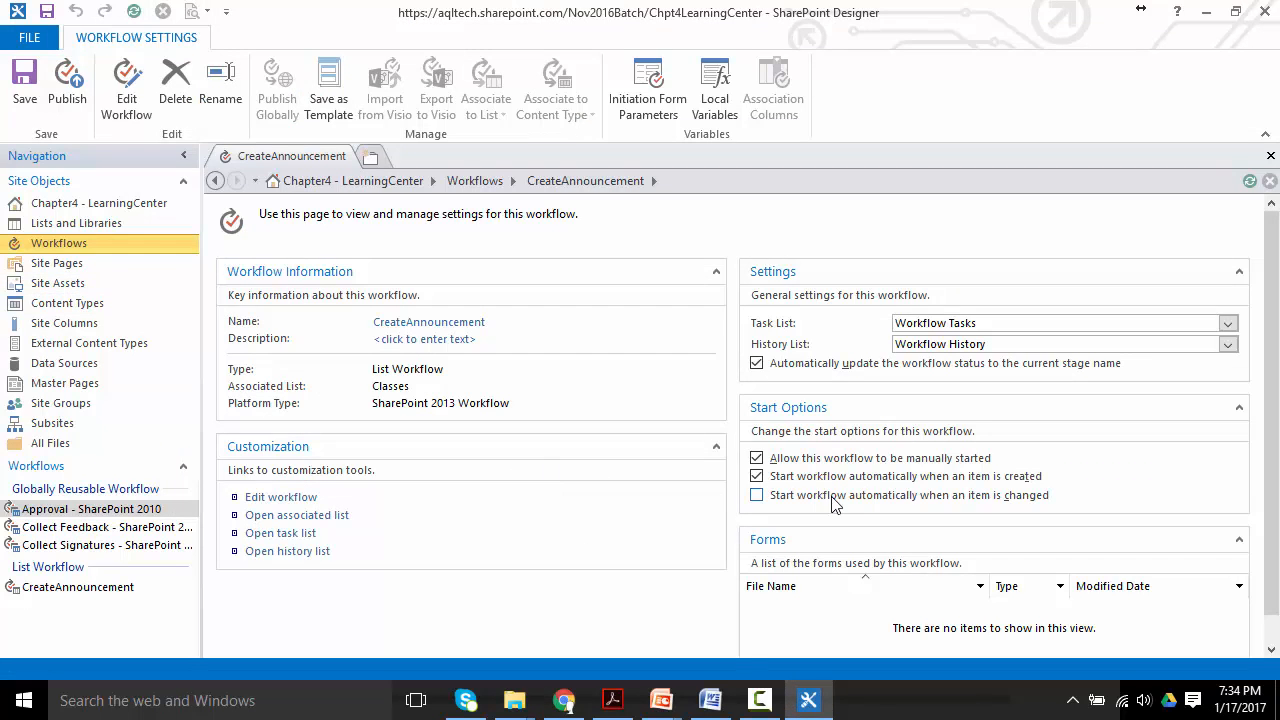
left_click(292, 502)
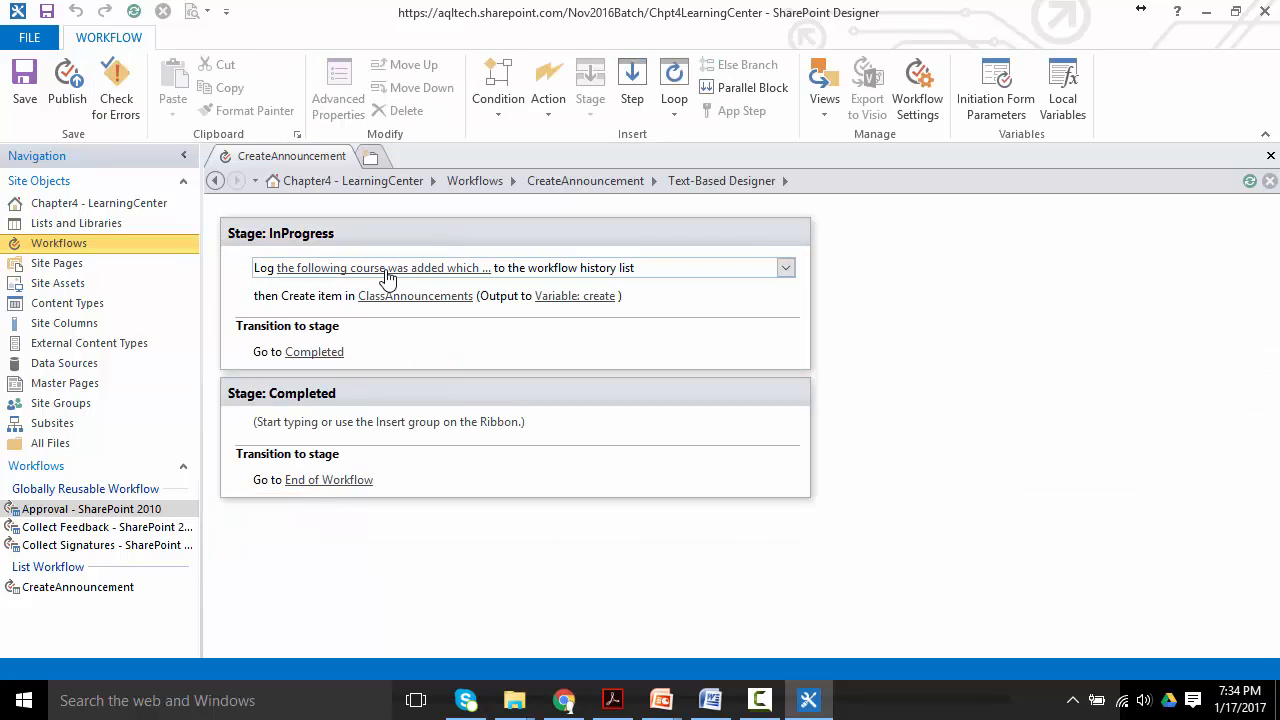
key("alt+Tab")
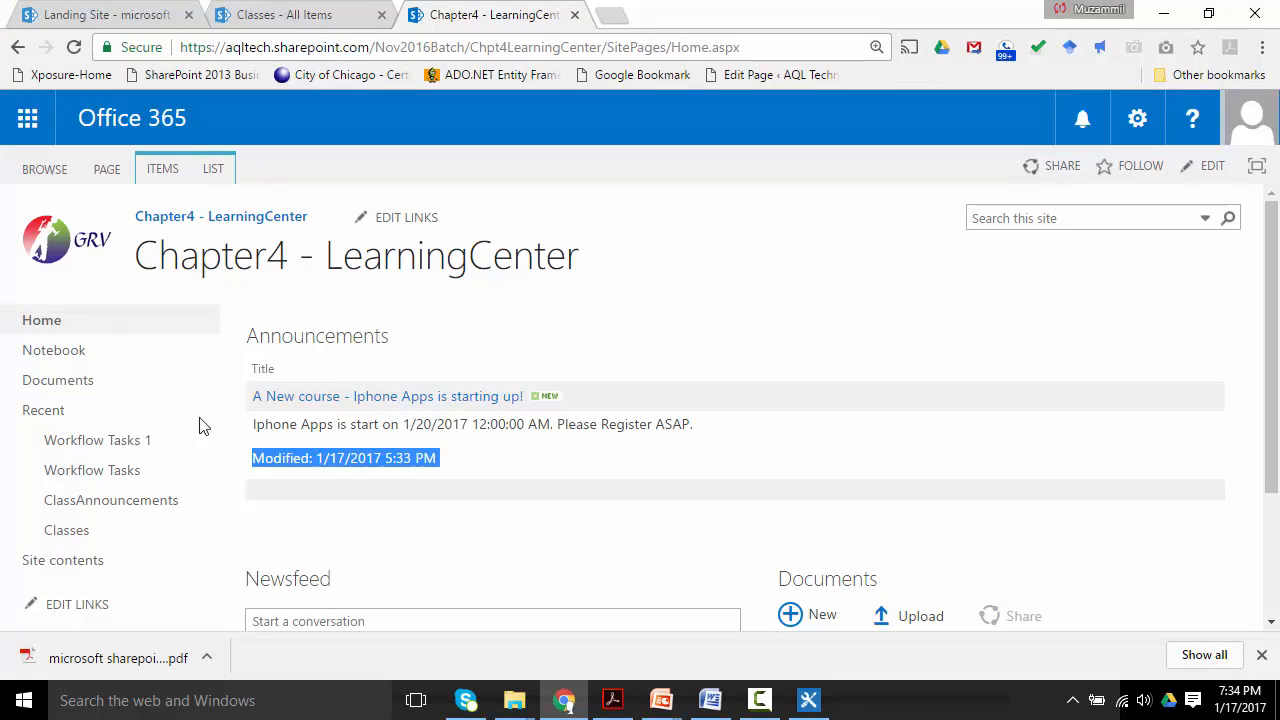
Step: Open the CreateAnnouncement workflow status of the Iphone Apps class and examine the course details logged under Workflow History
left_click(72, 533)
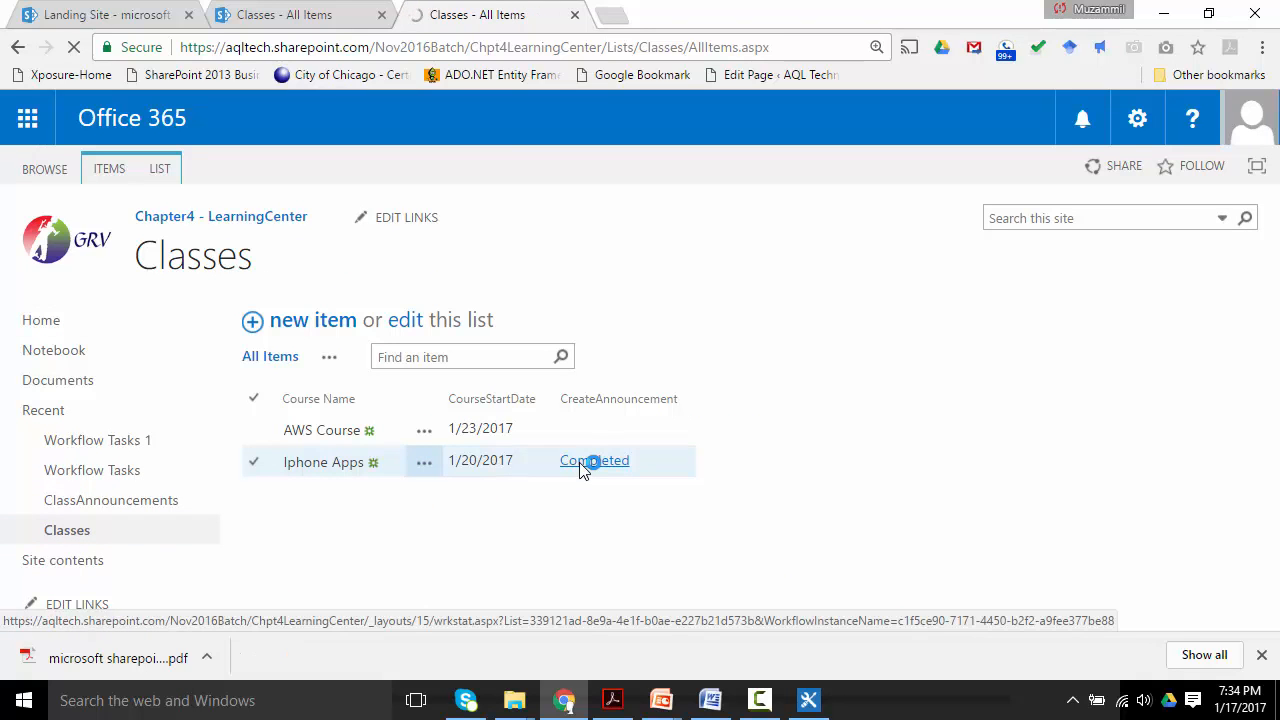
left_click(586, 464)
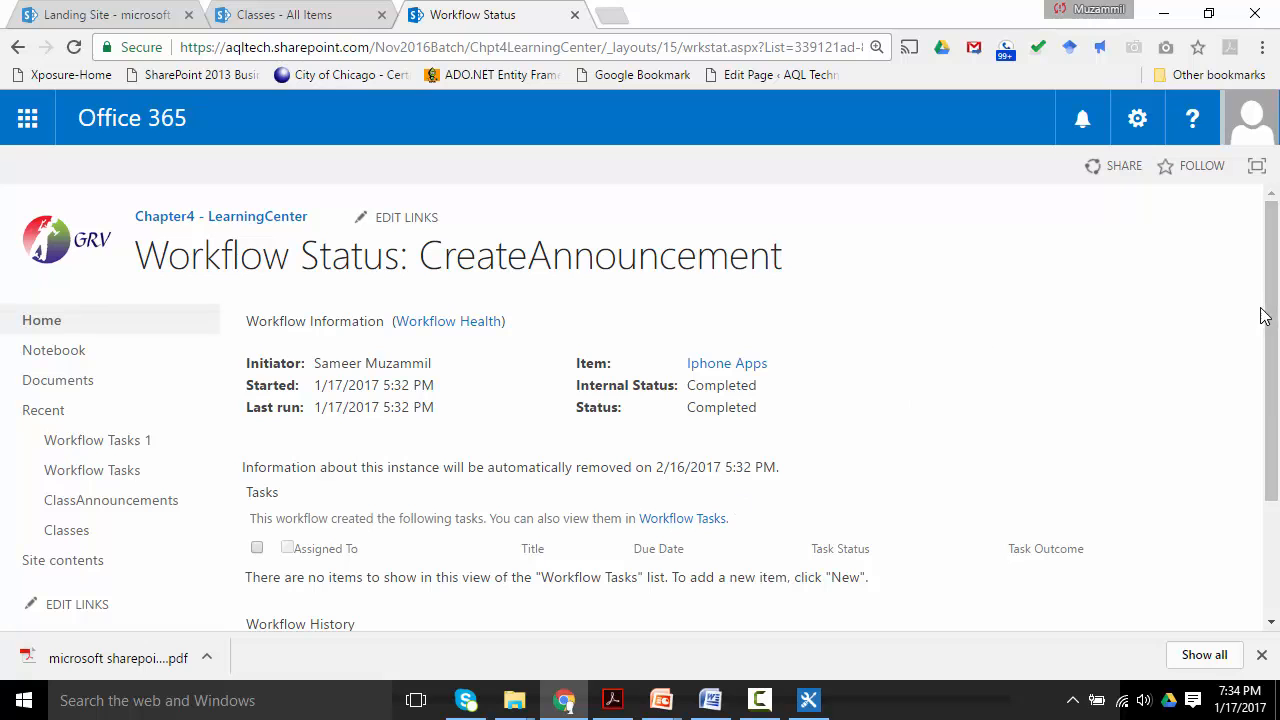
scroll(1276, 318, "down", 3)
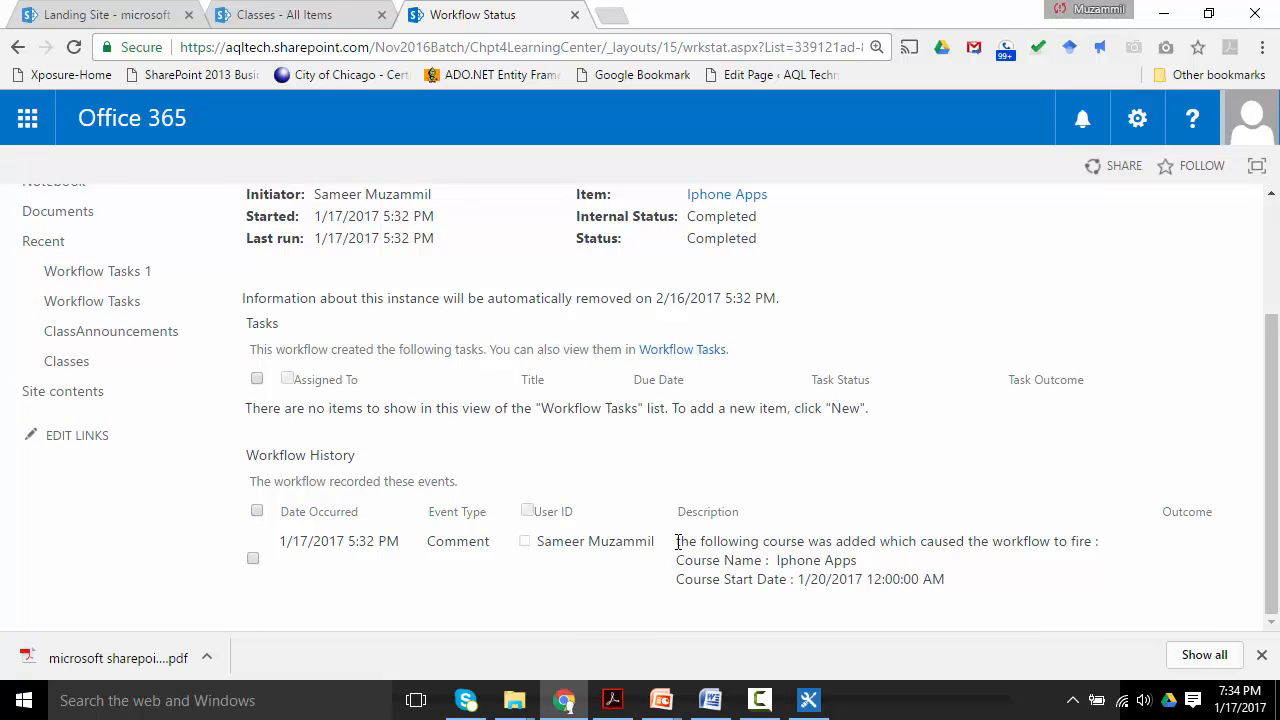
left_click_drag(678, 541, 1080, 543)
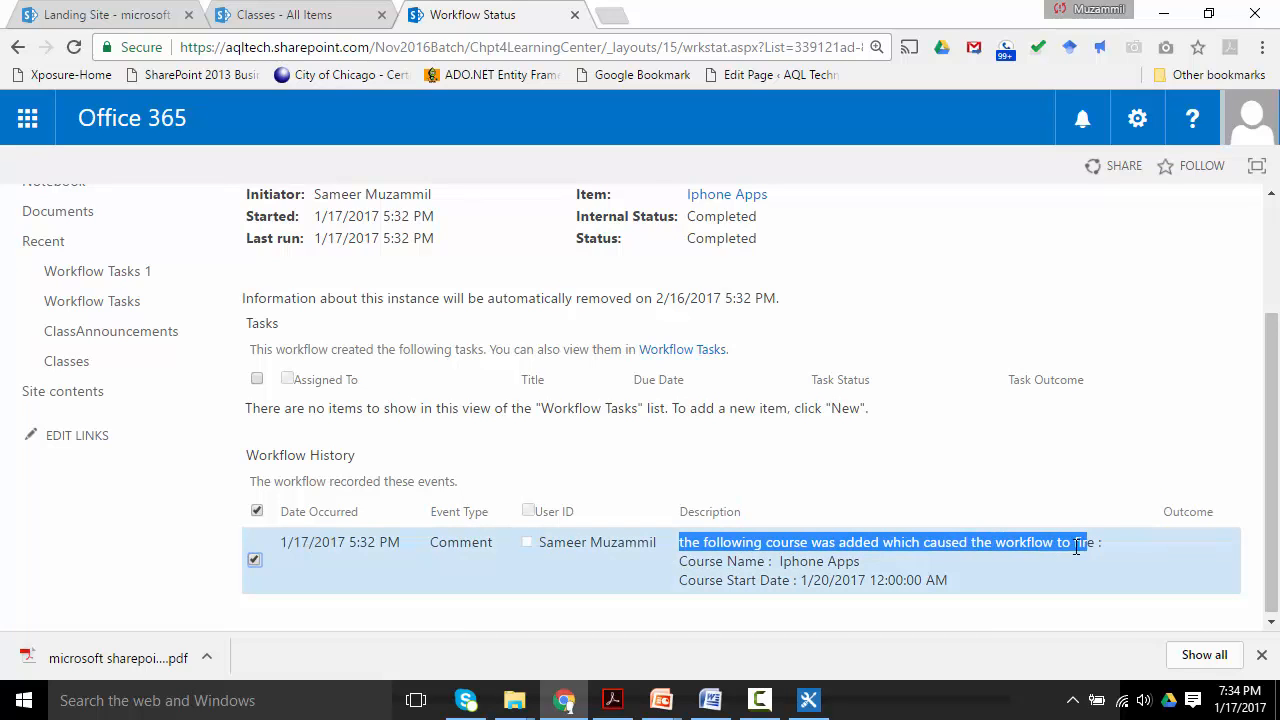
double_click(777, 562)
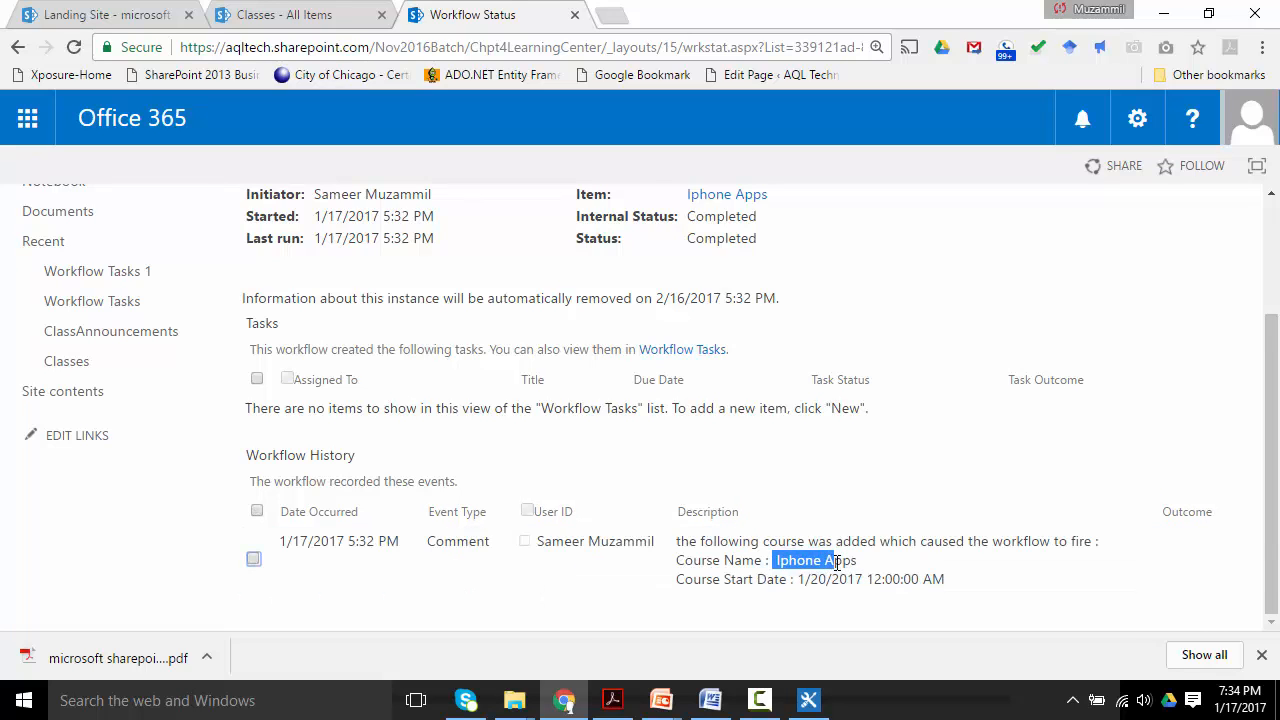
left_click_drag(714, 580, 945, 585)
left_click(947, 590)
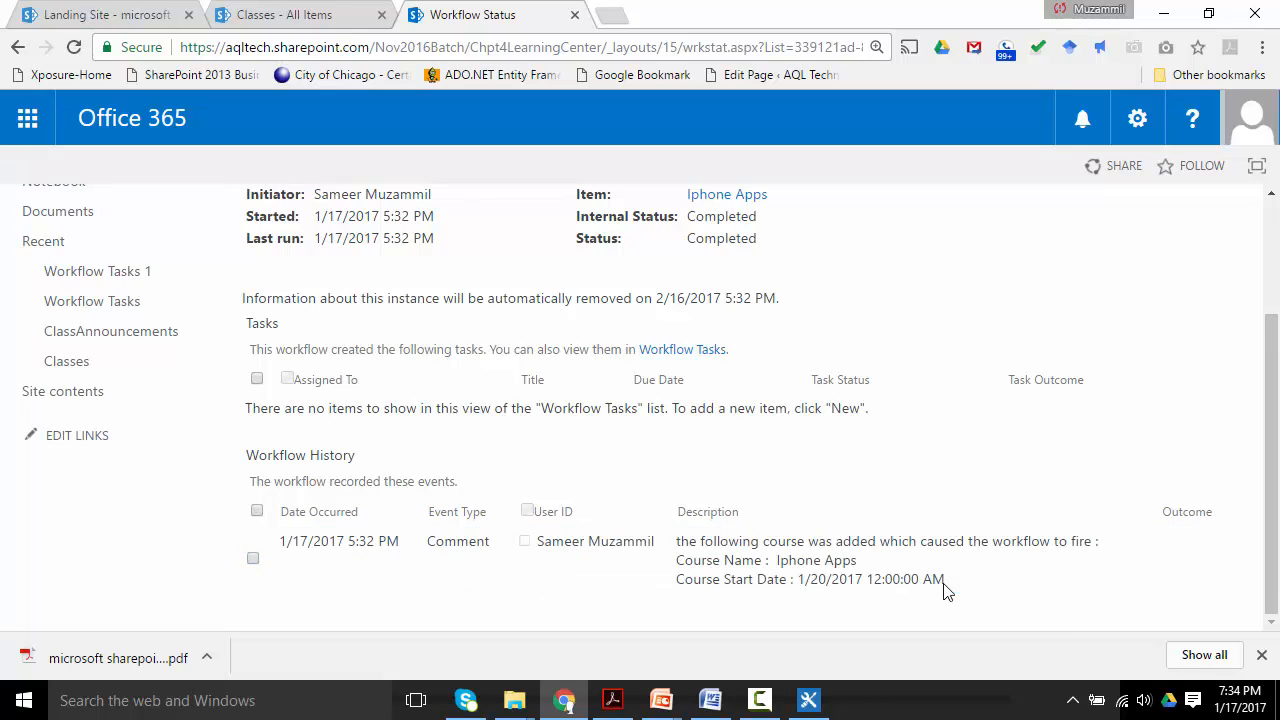
triple_click(326, 460)
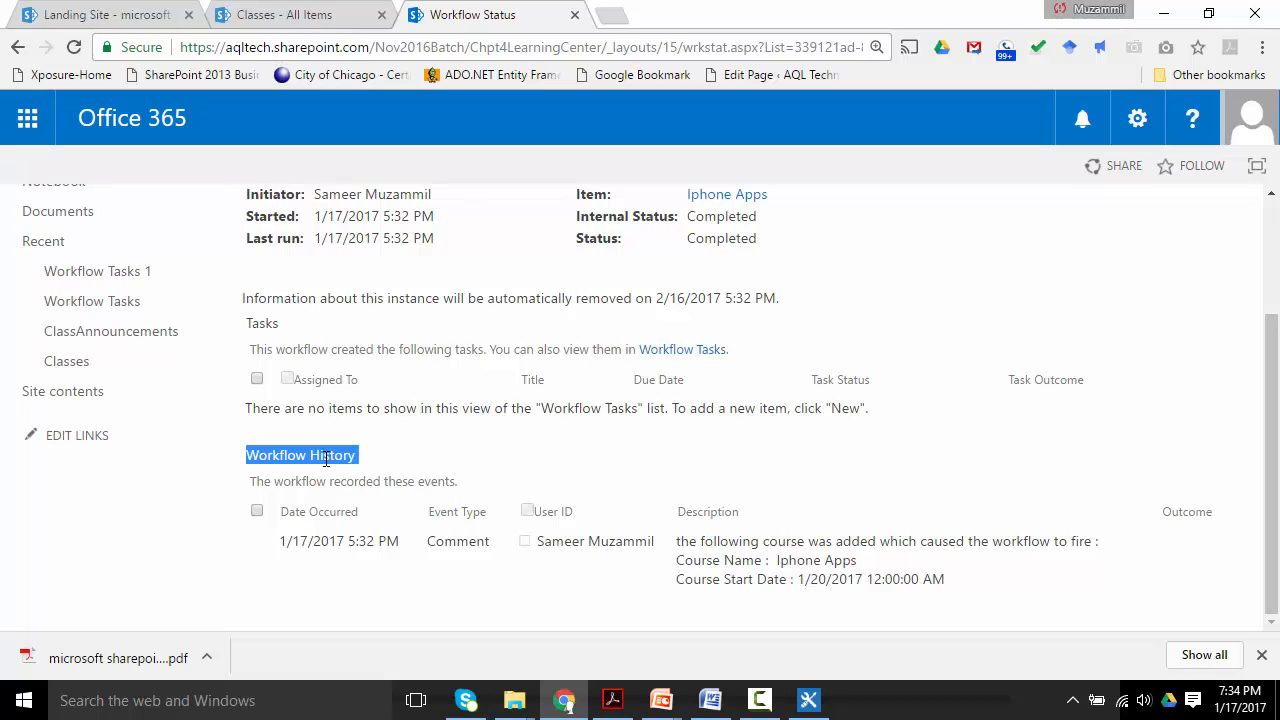
Step: Edit the Iphone Apps item in the Classes list, change its Course Name to "DotNet" and save it
left_click(300, 16)
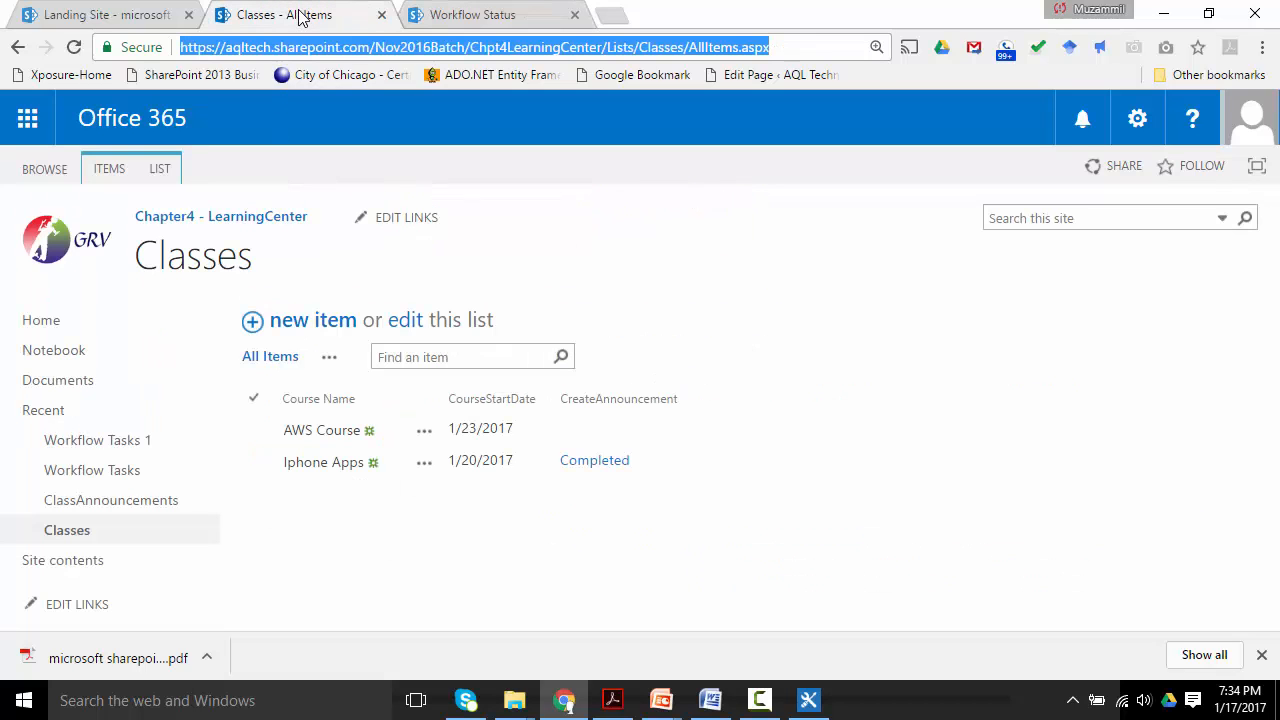
left_click(425, 468)
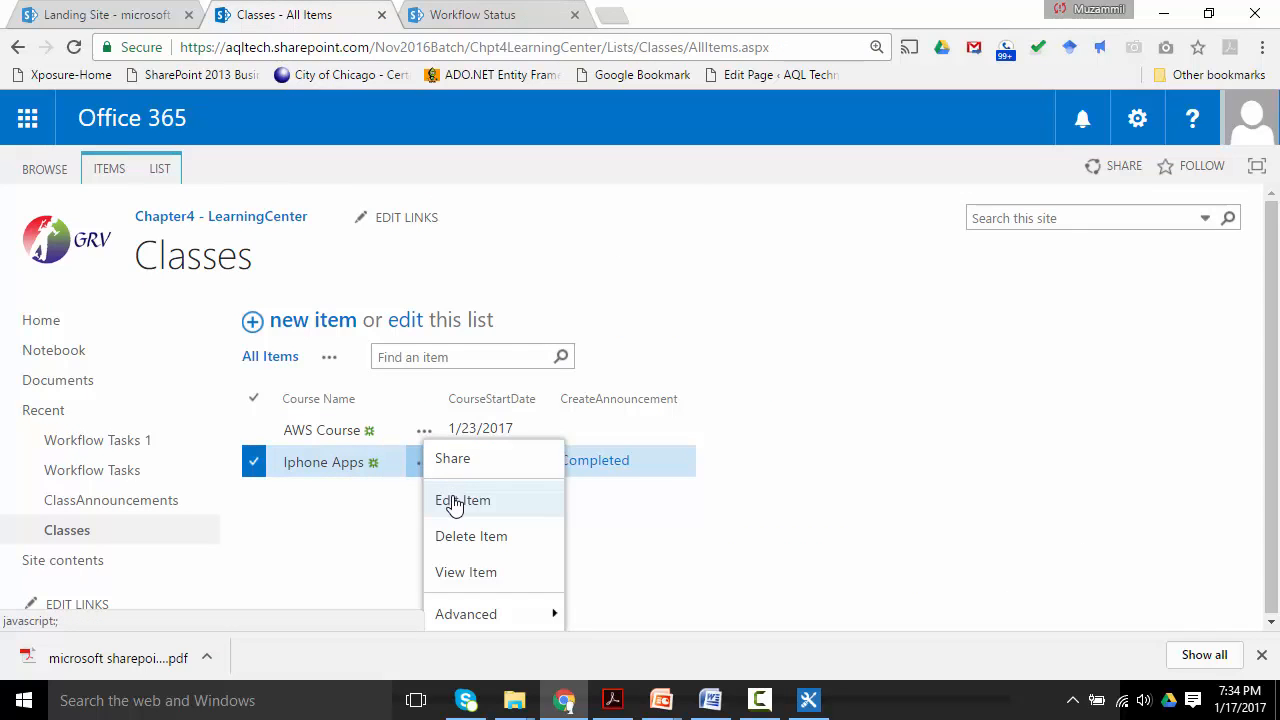
left_click(451, 504)
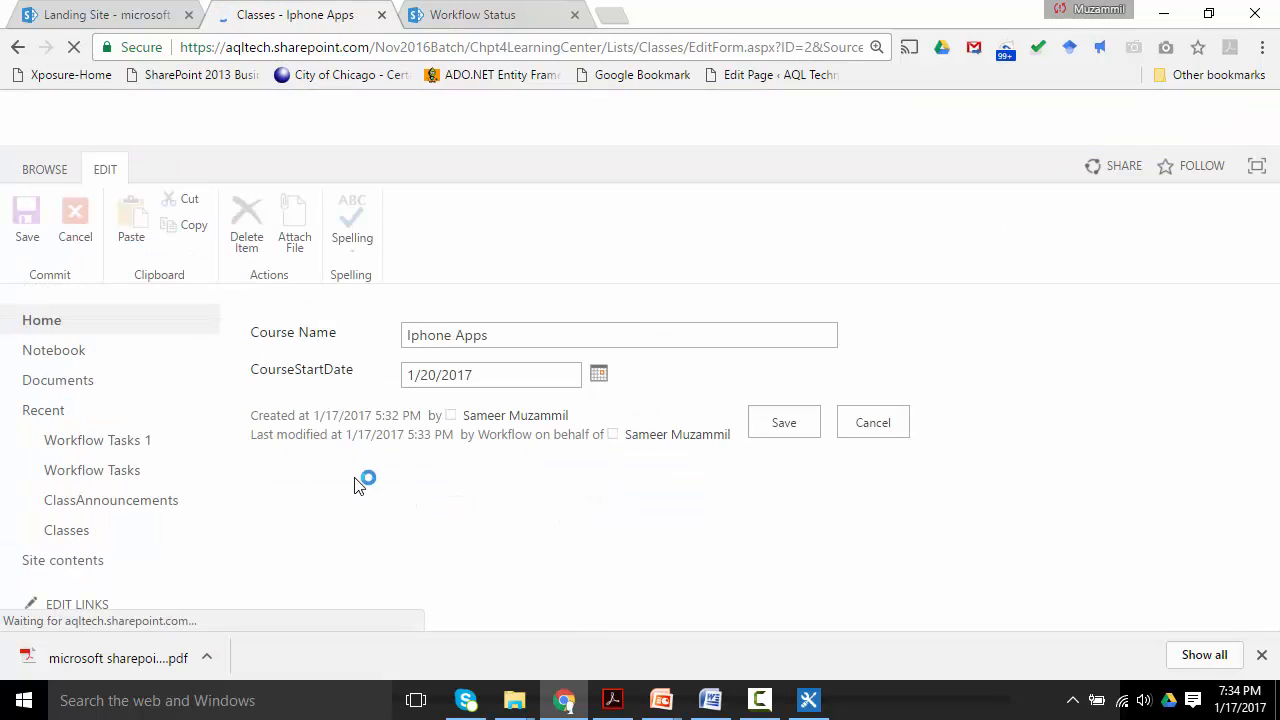
double_click(436, 335)
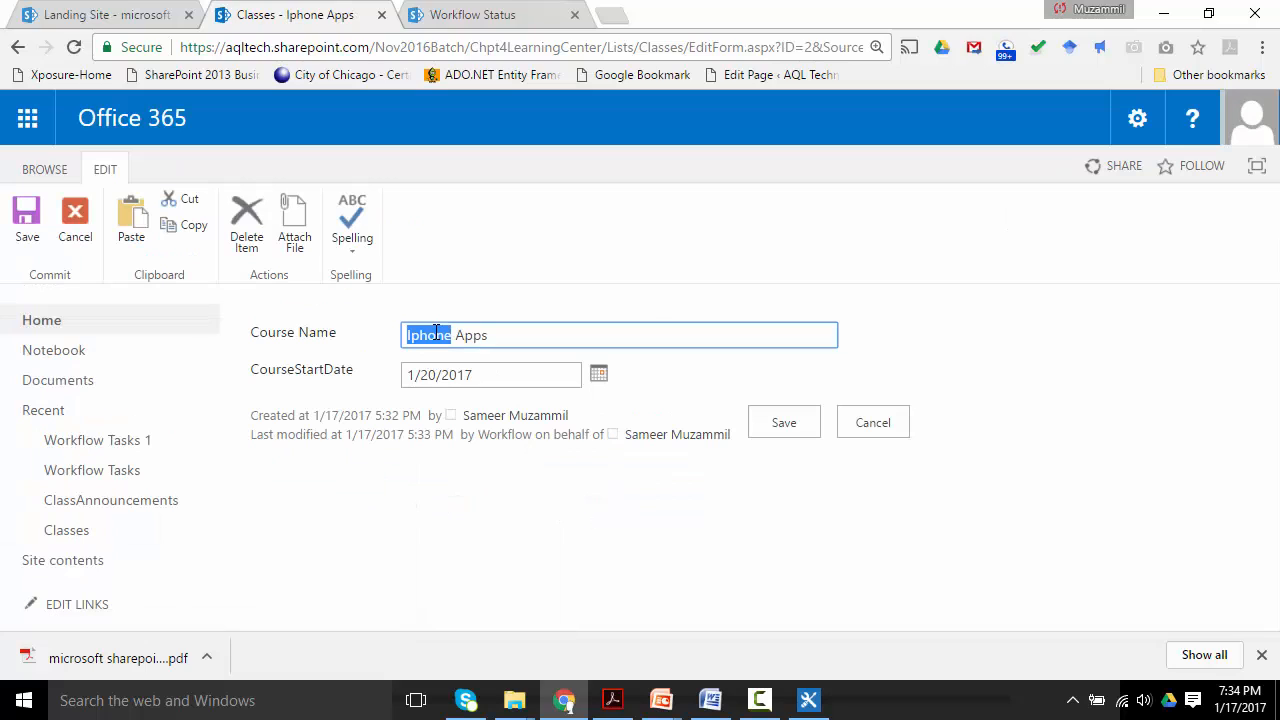
triple_click(436, 335)
key("BackSpace")
left_click(792, 427)
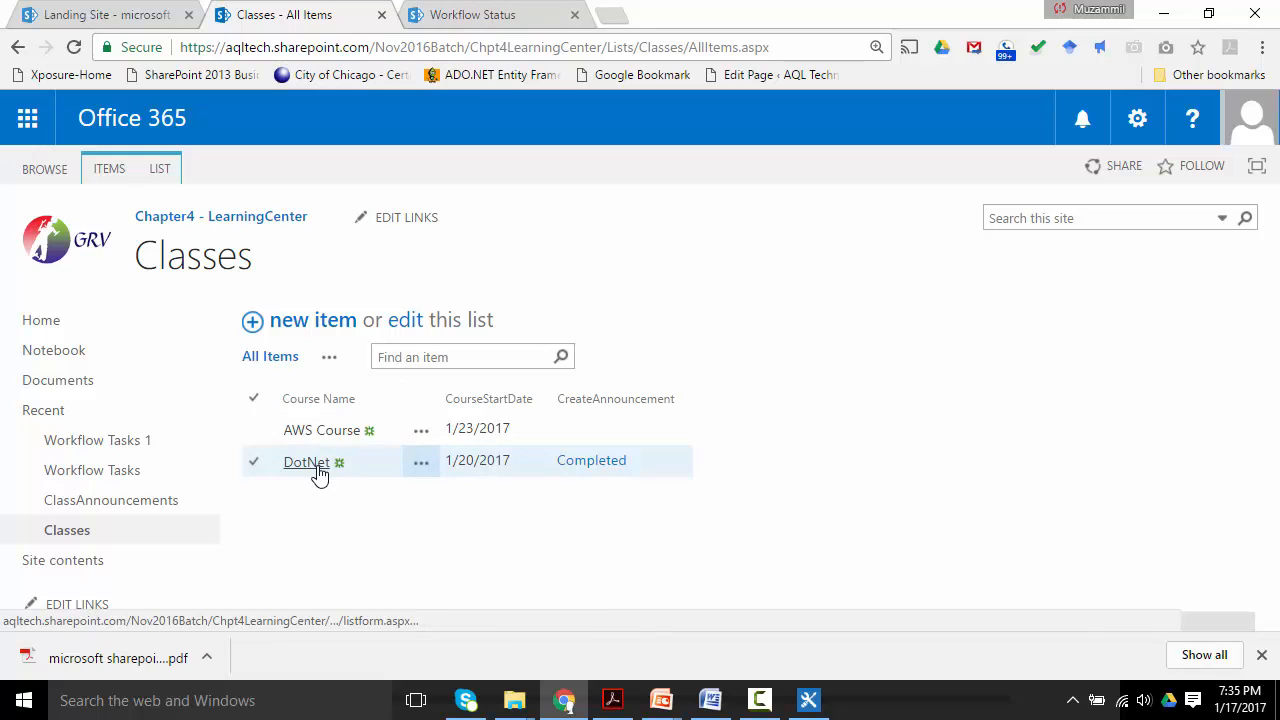
Step: Open the LearningCenter home page in another new tab and check whether the announcement reflects the renamed class
left_click(482, 15)
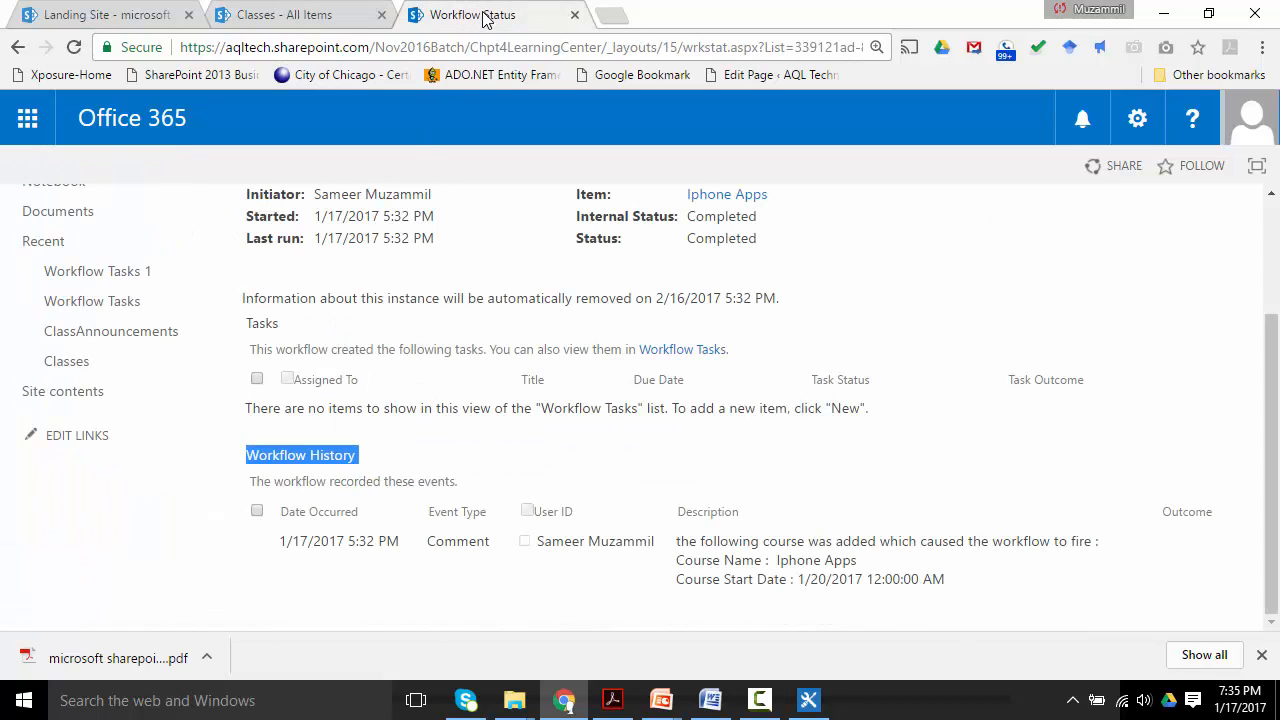
left_click(300, 16)
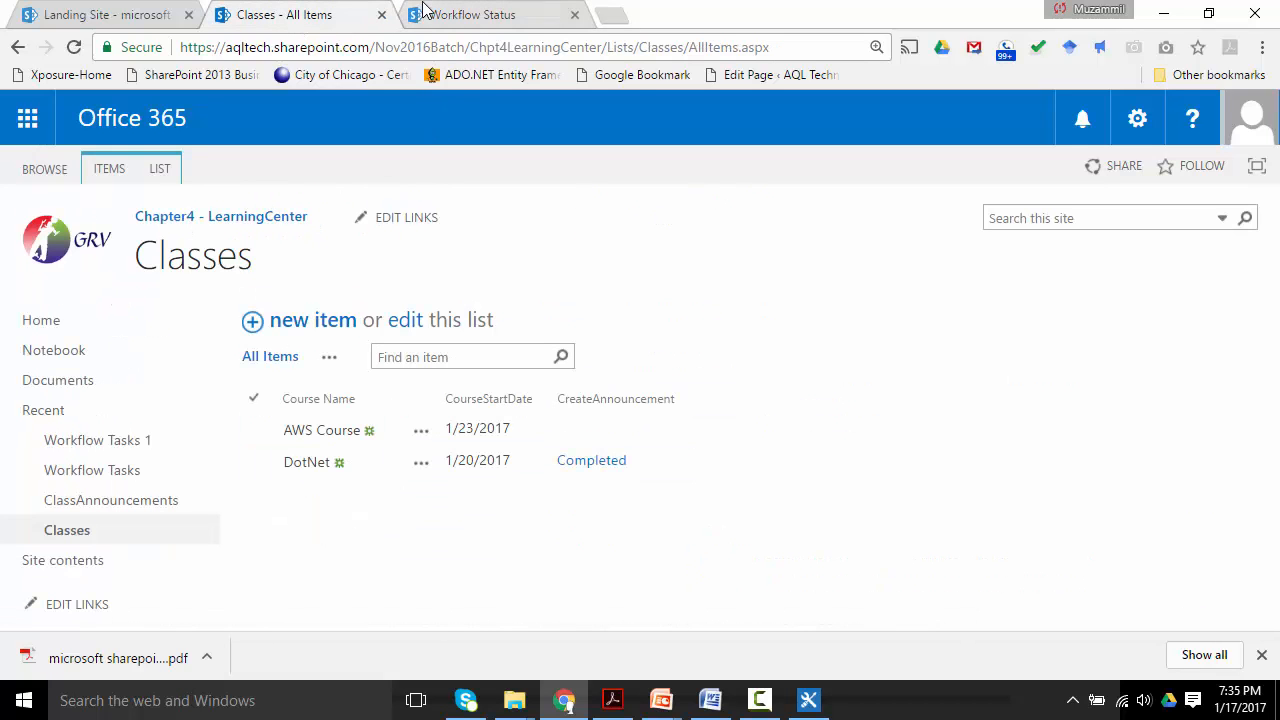
left_click(335, 46)
key("ctrl+c")
left_click(622, 18)
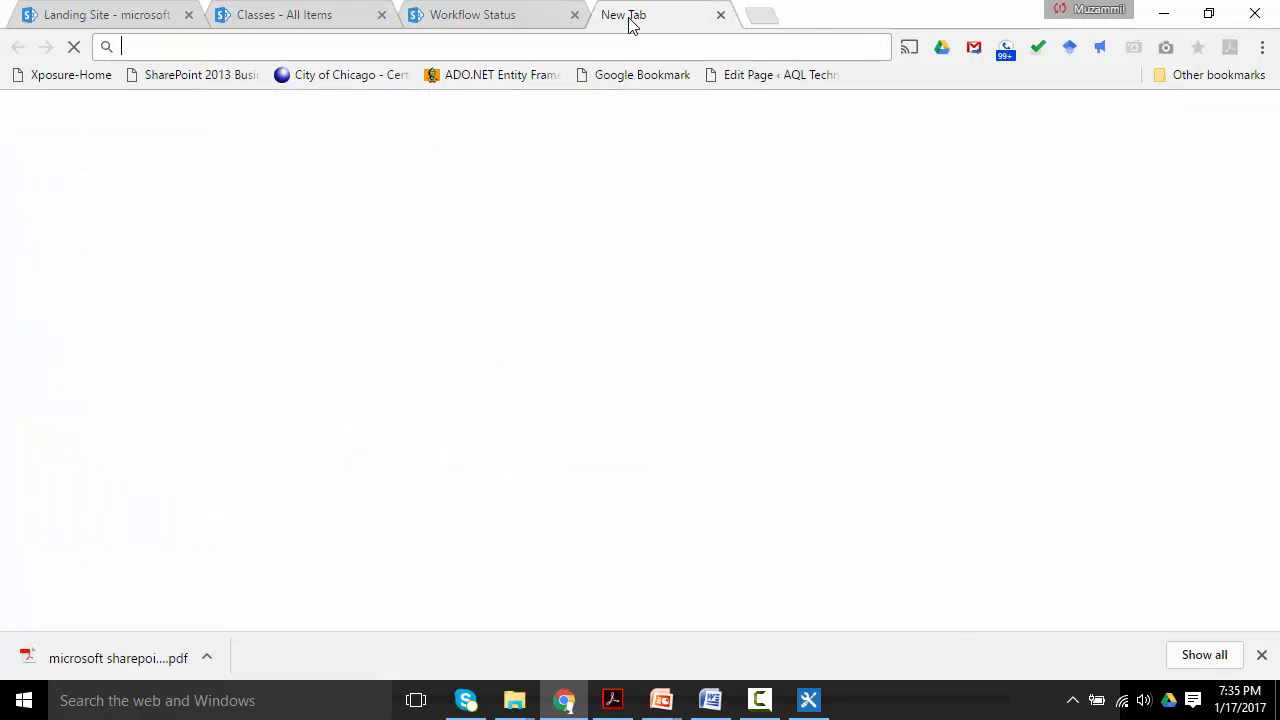
key("ctrl+v")
key("Return")
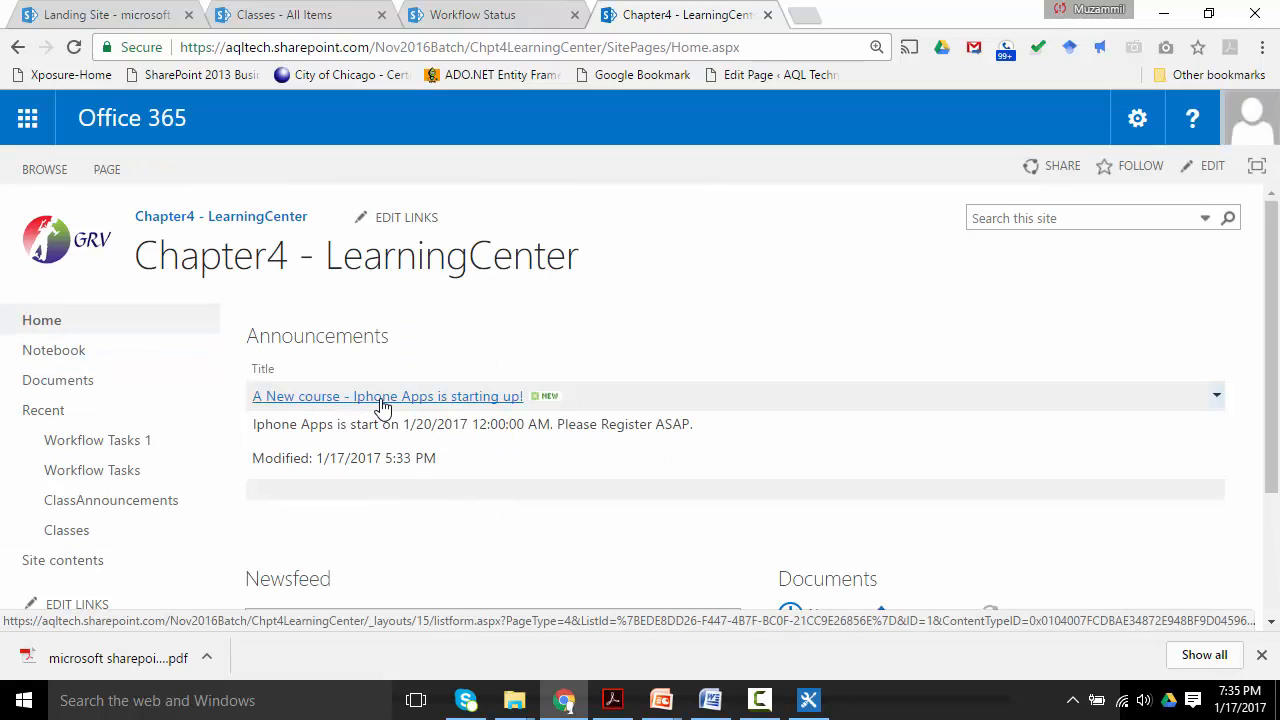
left_click(401, 405)
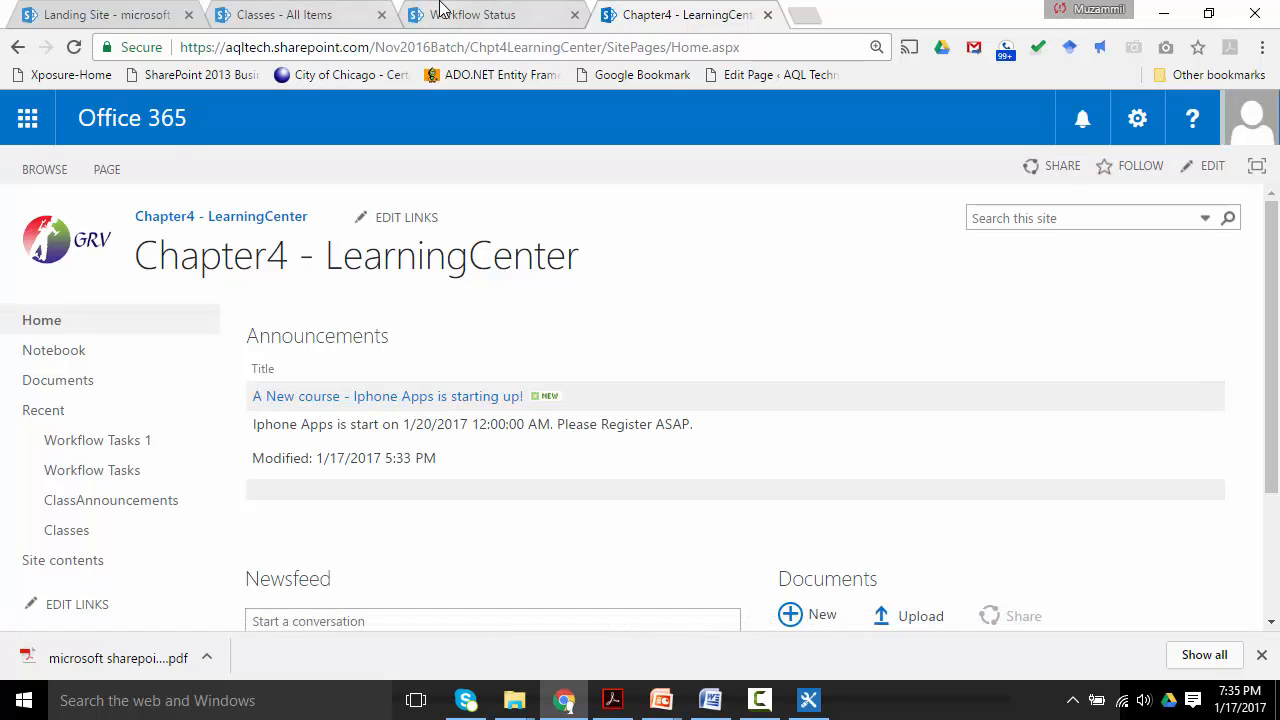
Step: Compare the DotNet entry in the Classes list with the announcement on the LearningCenter home page
left_click(305, 12)
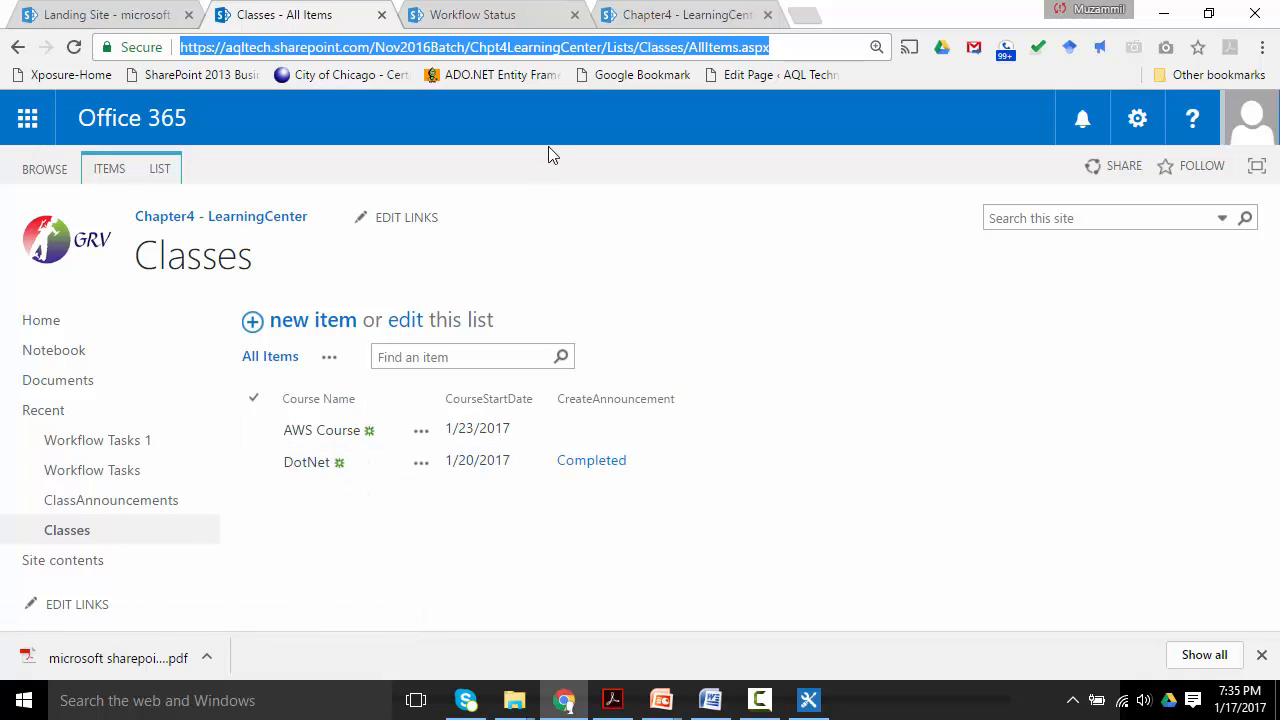
left_click(670, 10)
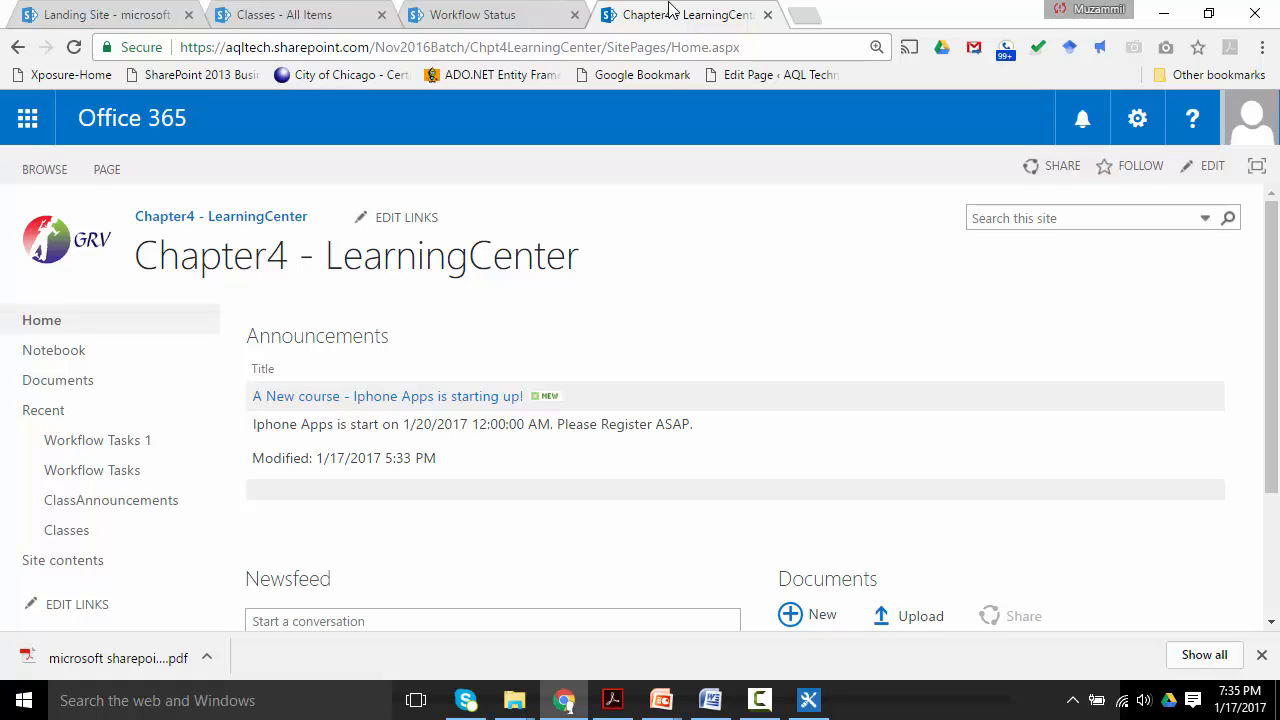
left_click(258, 12)
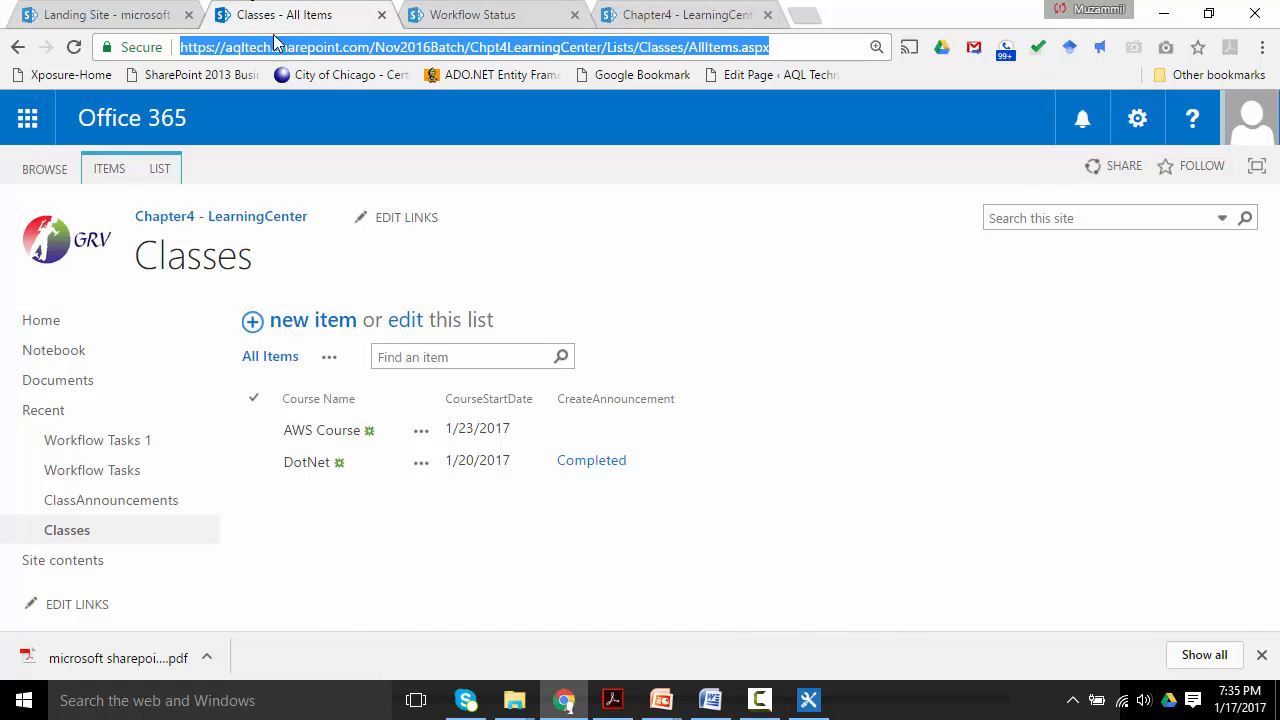
left_click(652, 14)
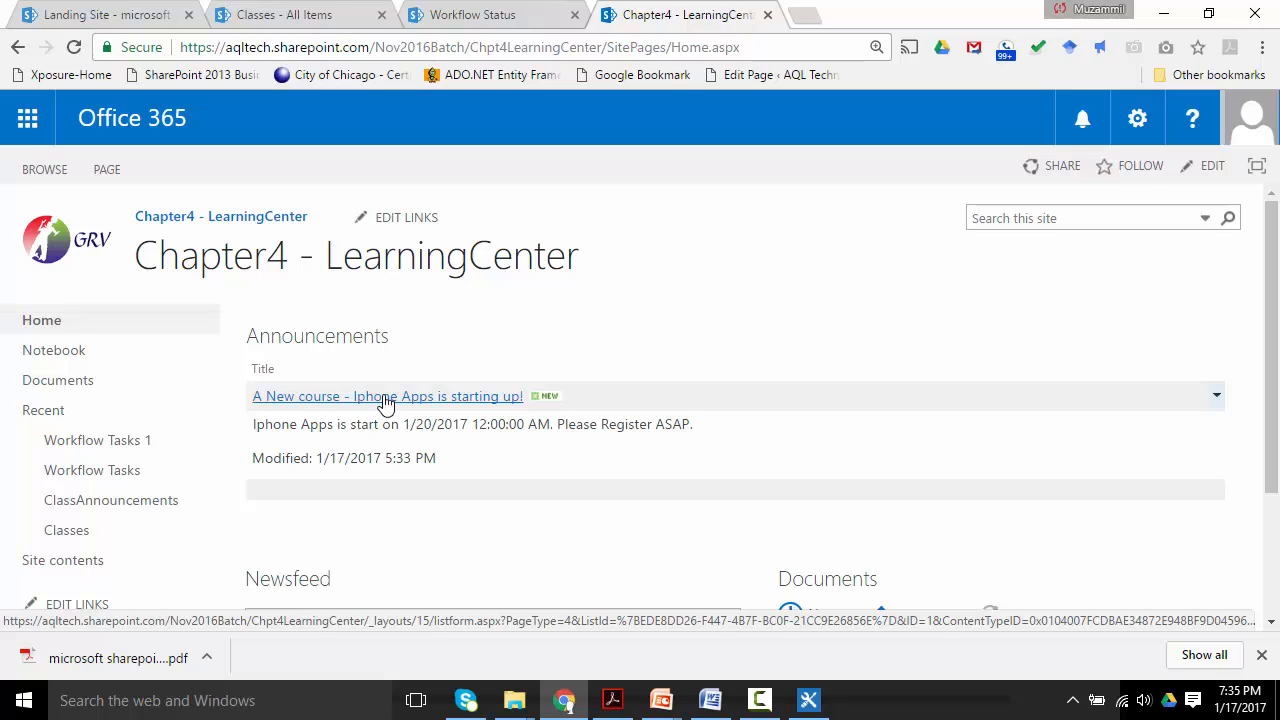
Step: Return to the CreateAnnouncement workflow status page and recheck the course name logged in its Workflow History
left_click(500, 20)
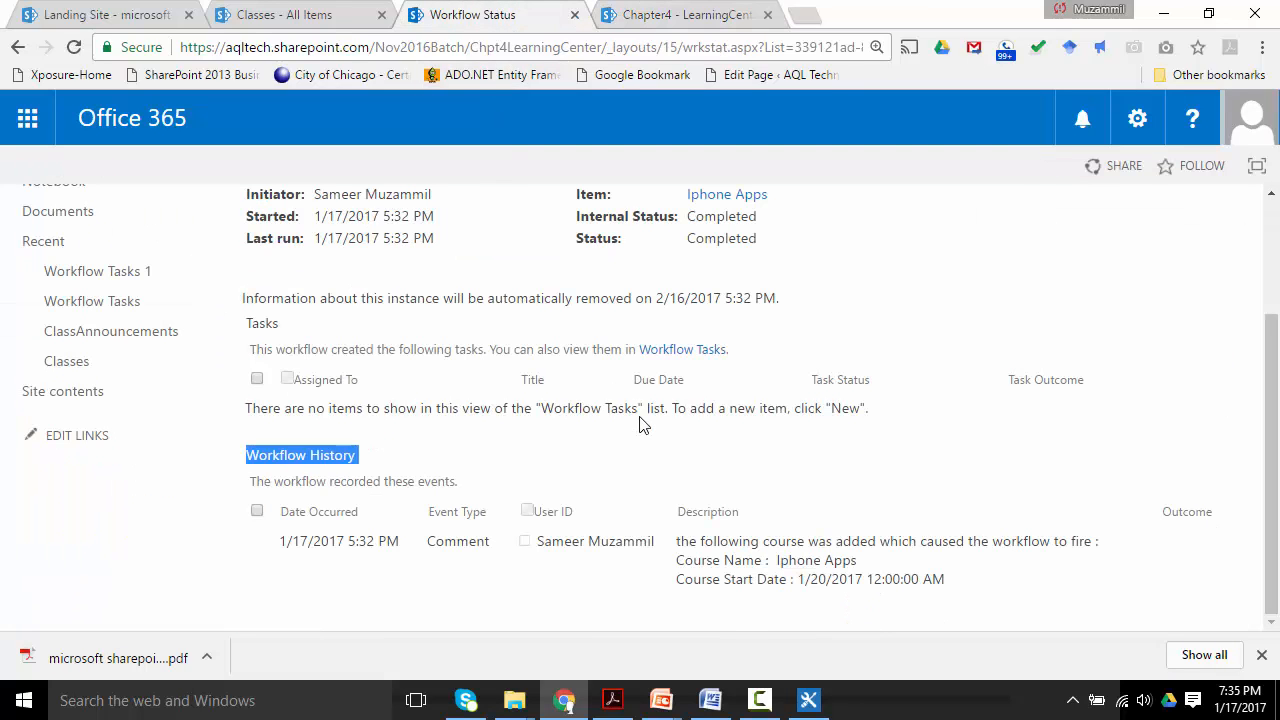
left_click(612, 542)
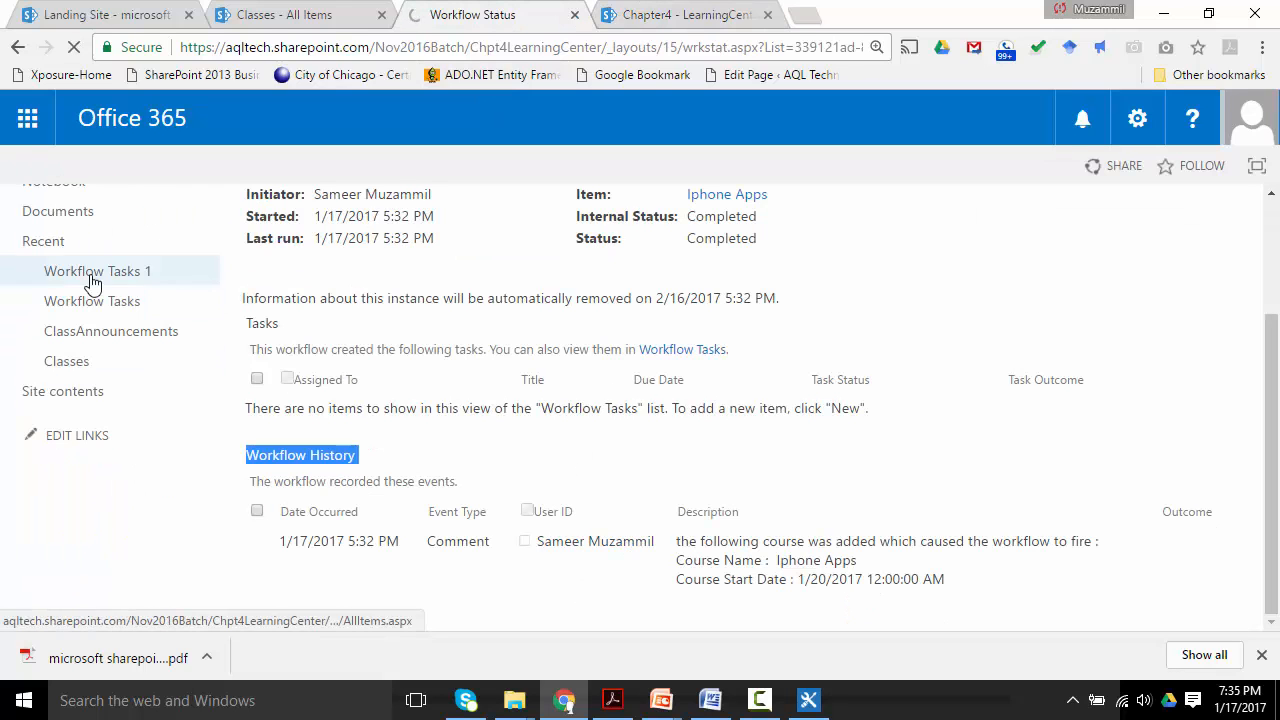
left_click(19, 48)
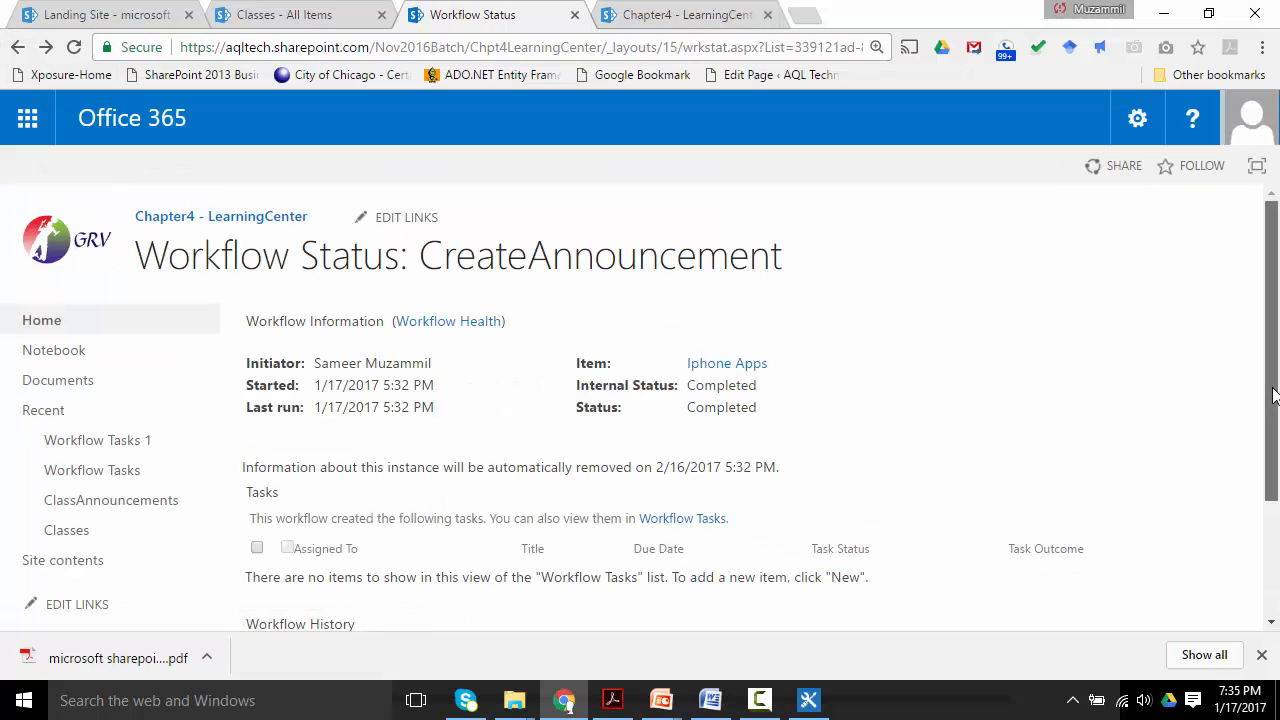
scroll(1273, 396, "down", 3)
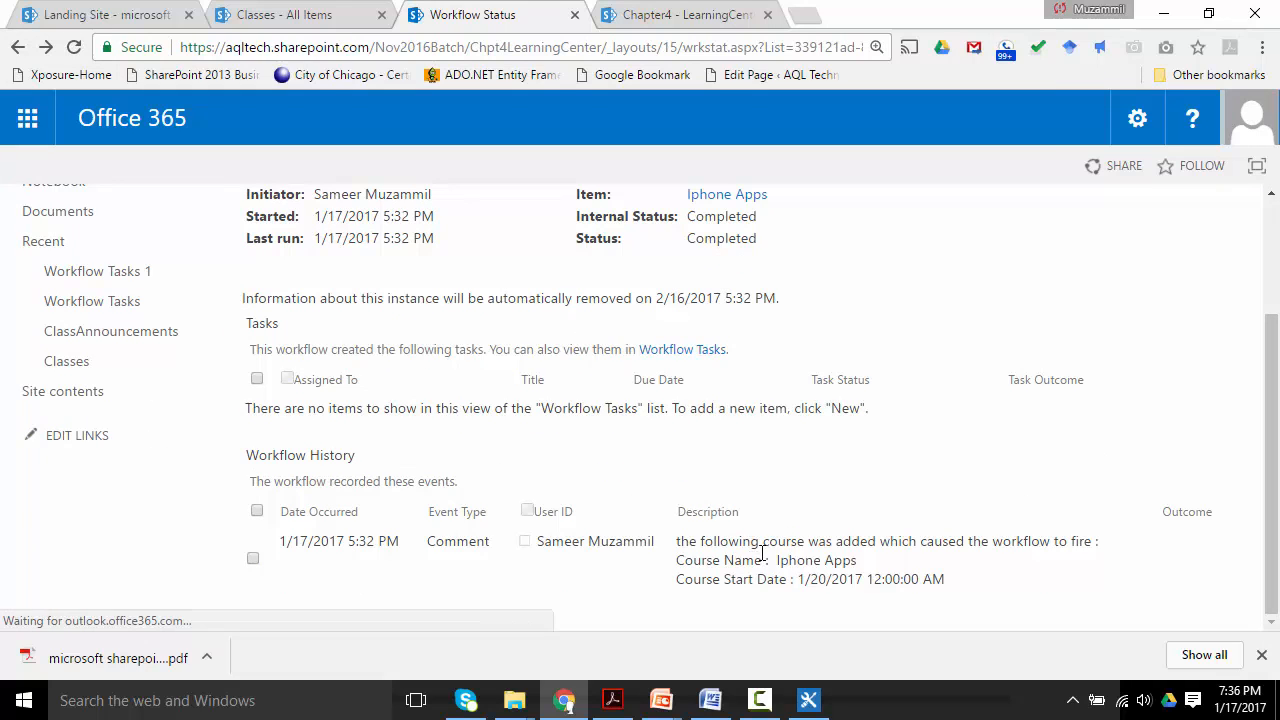
left_click_drag(779, 560, 859, 561)
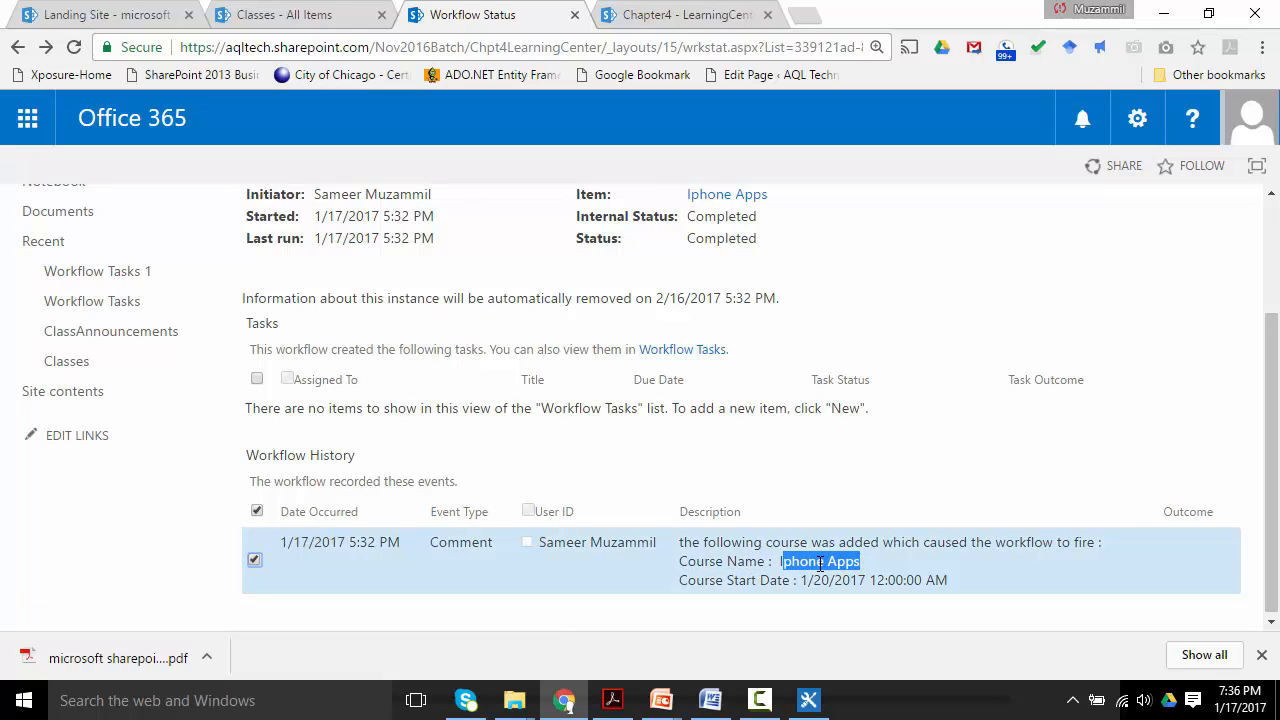
Step: Examine the course name and start date logged in the Workflow History comment
left_click(746, 578)
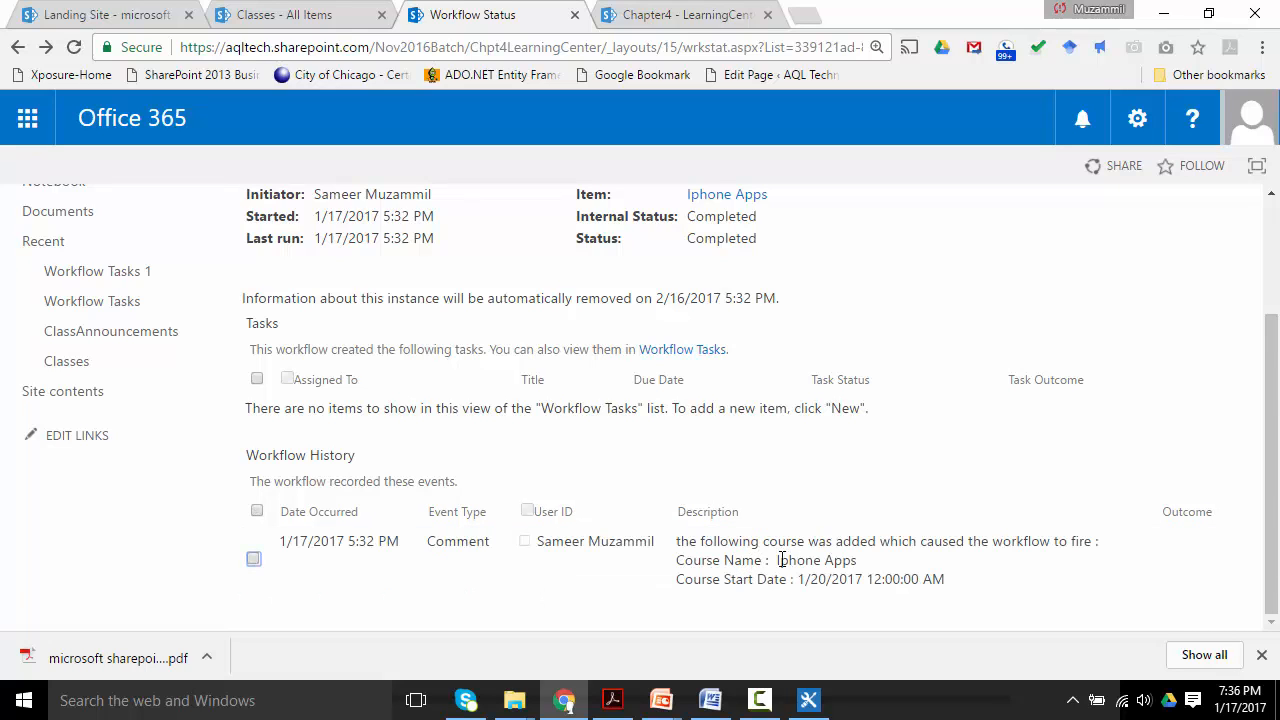
left_click_drag(778, 561, 860, 563)
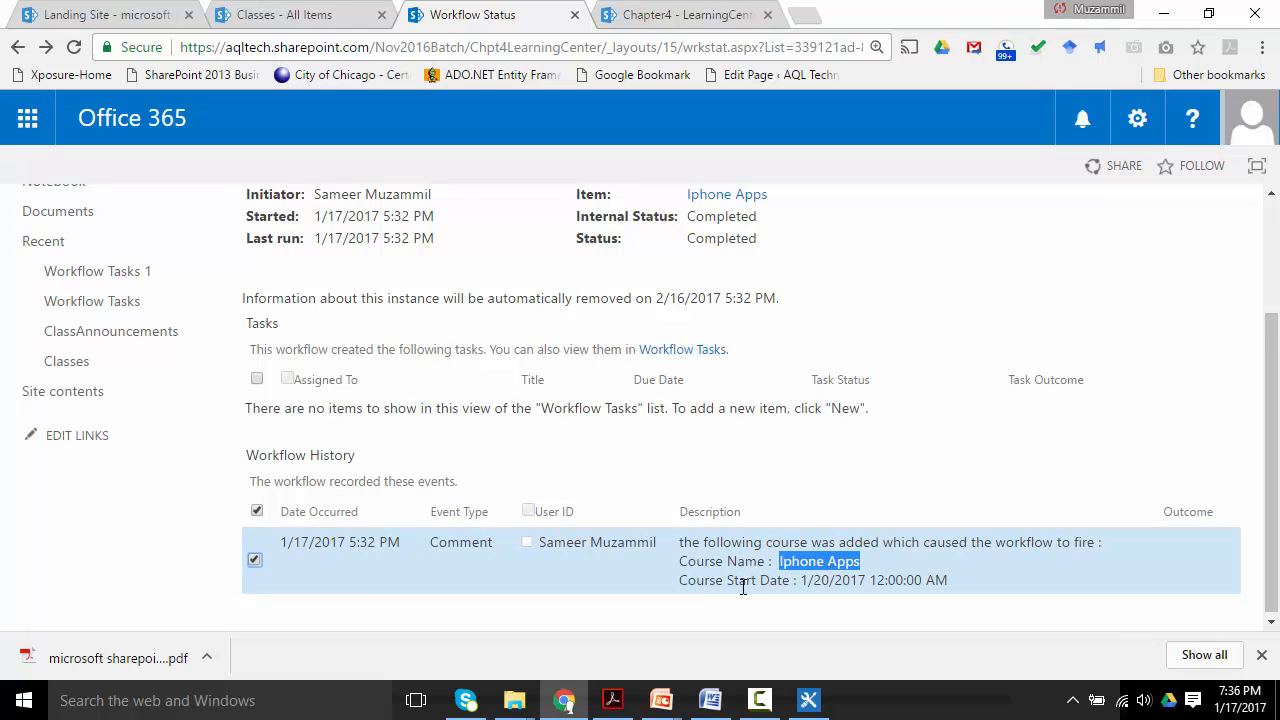
left_click_drag(734, 587, 915, 601)
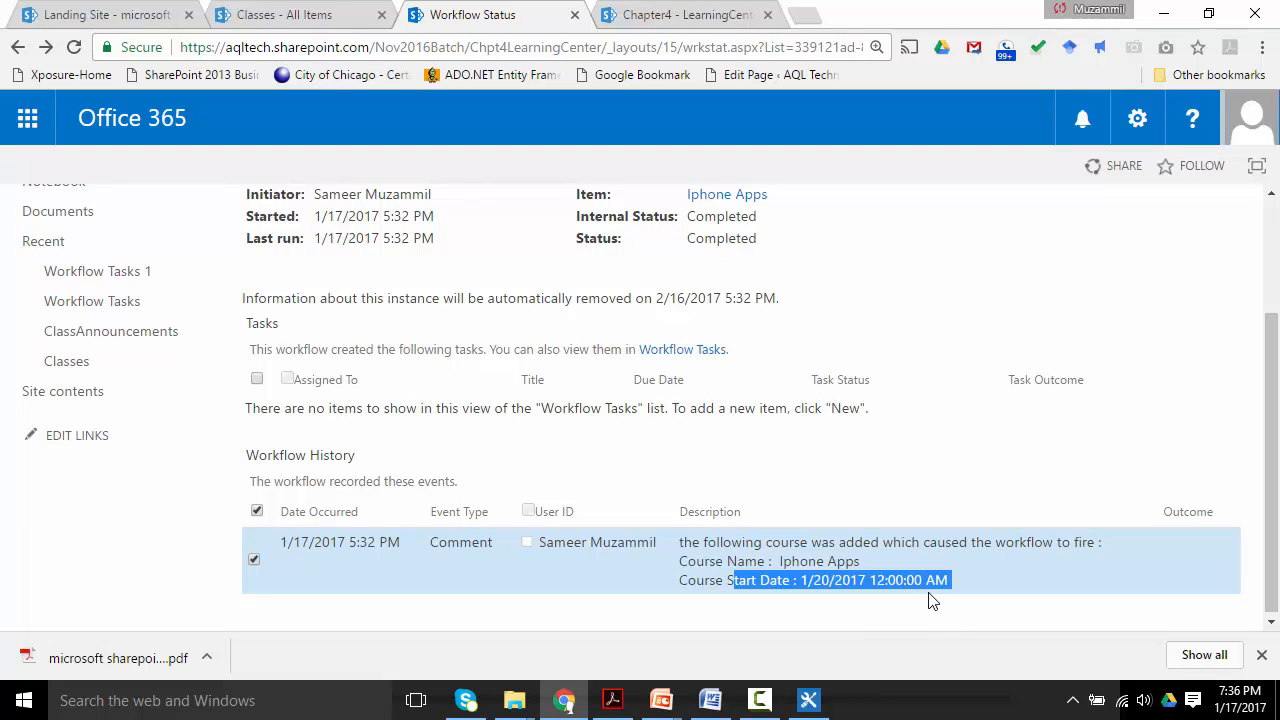
Step: Switch to SharePoint Designer and capitalise the first word of the InProgress log message so it begins with "The following course"
left_click(809, 700)
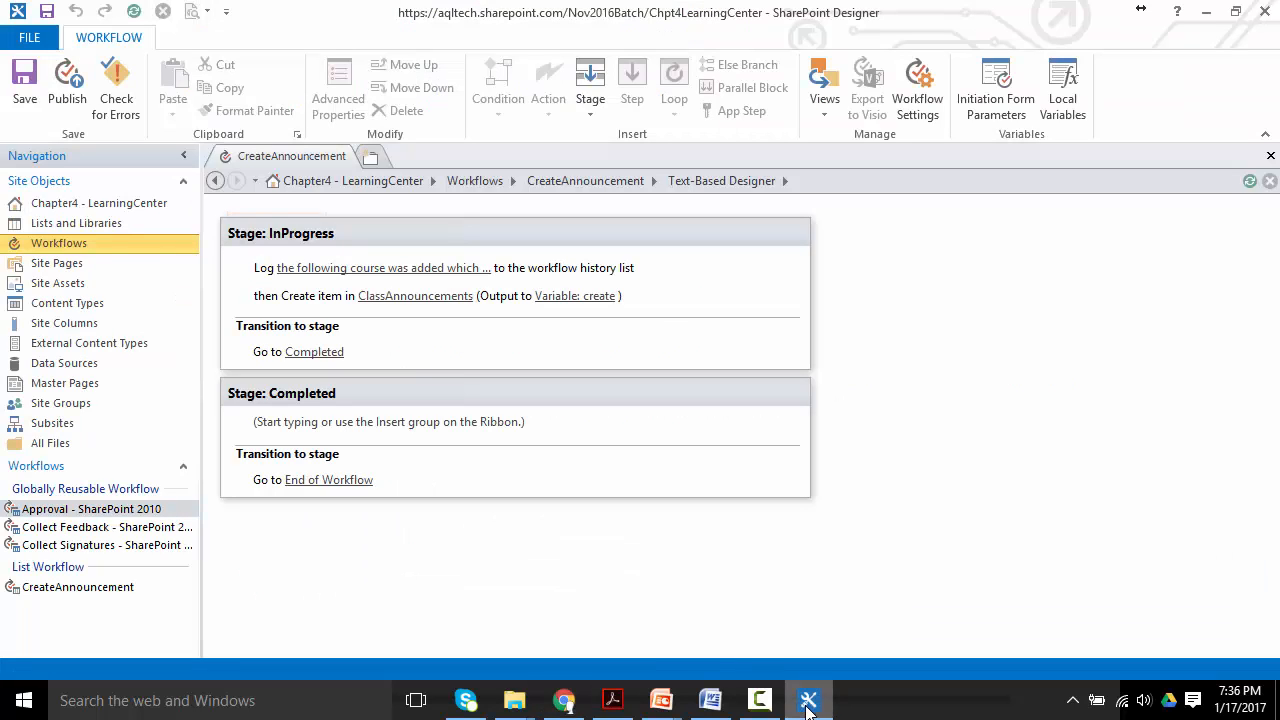
mouse_move(314, 283)
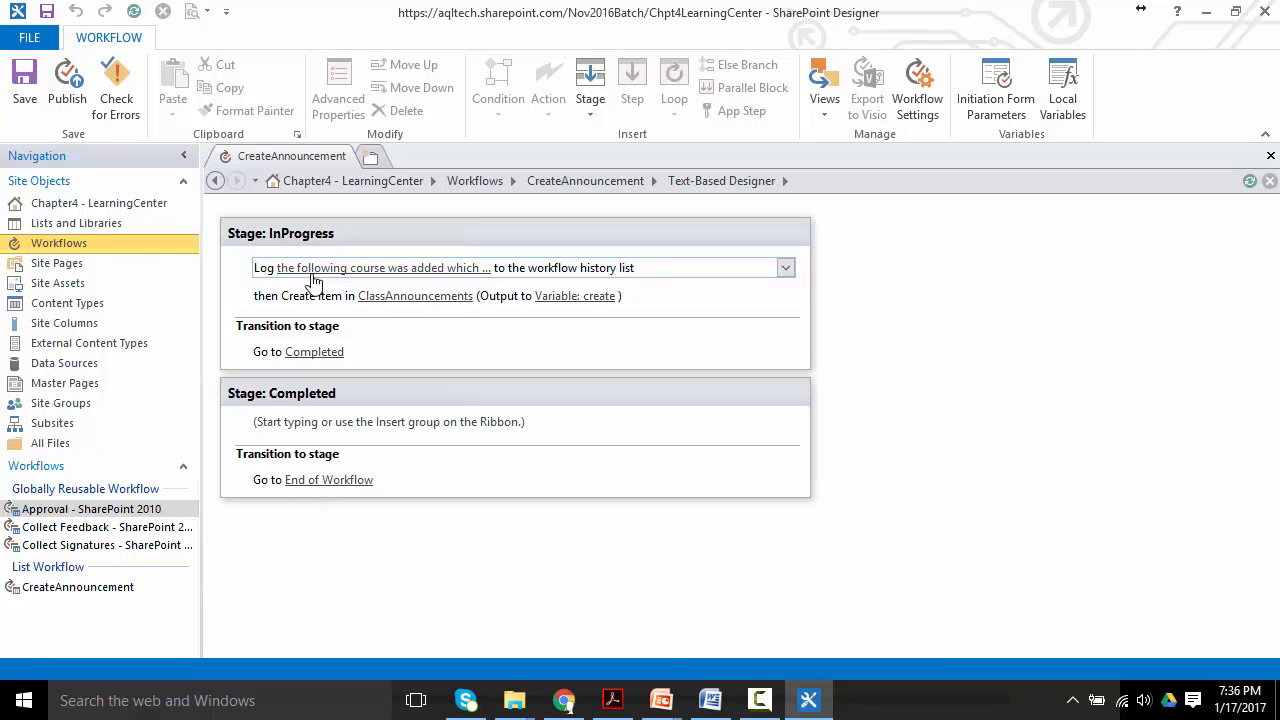
left_click(314, 283)
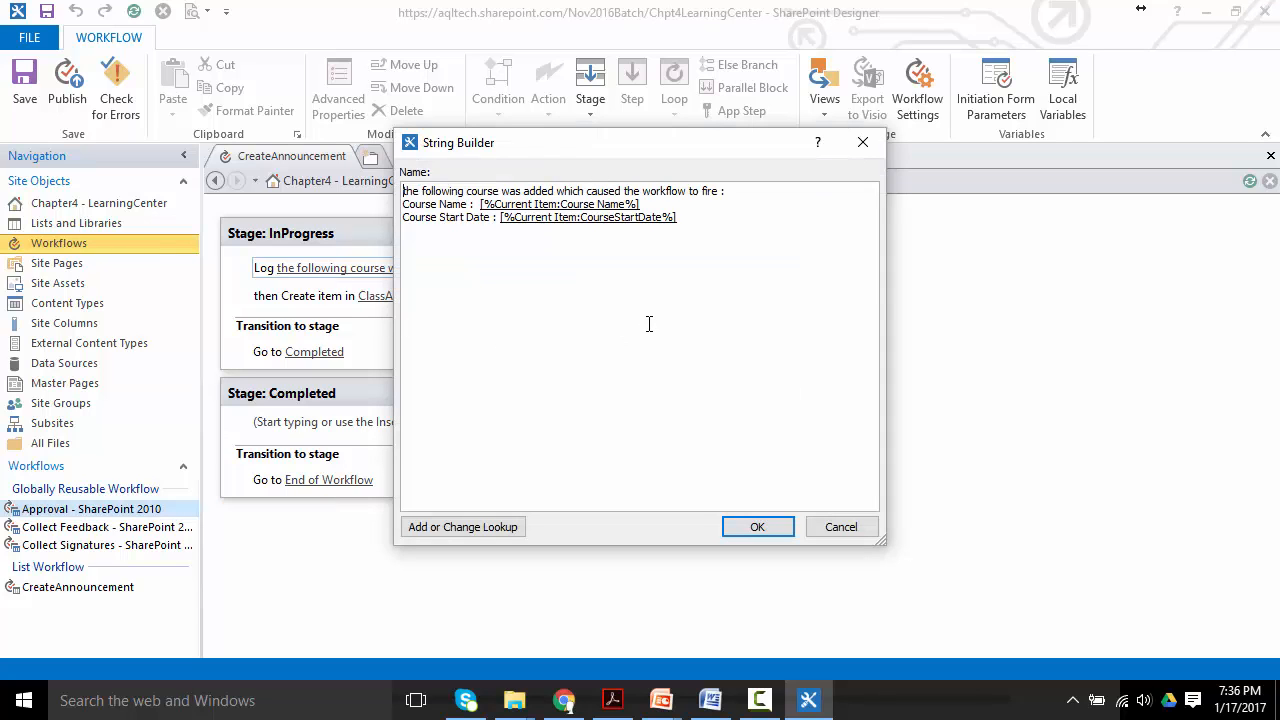
left_click_drag(480, 205, 377, 200)
left_click(532, 263)
key("Delete")
type("T")
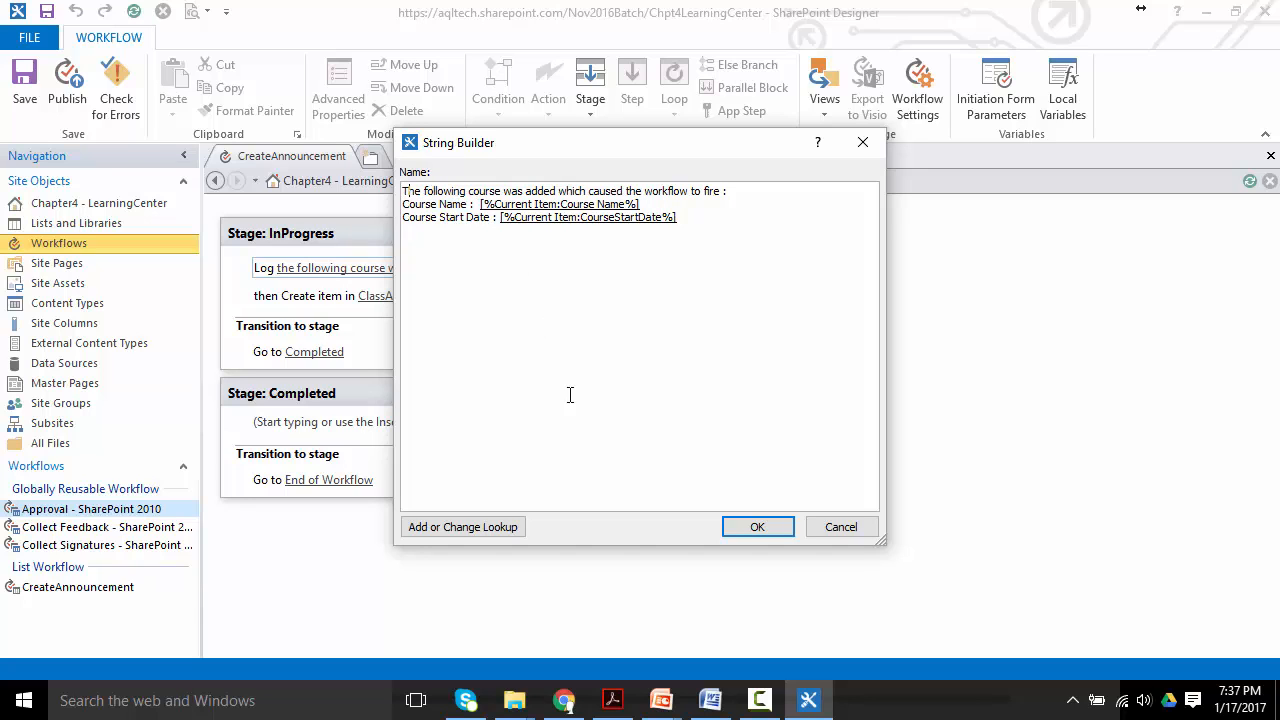
left_click(740, 526)
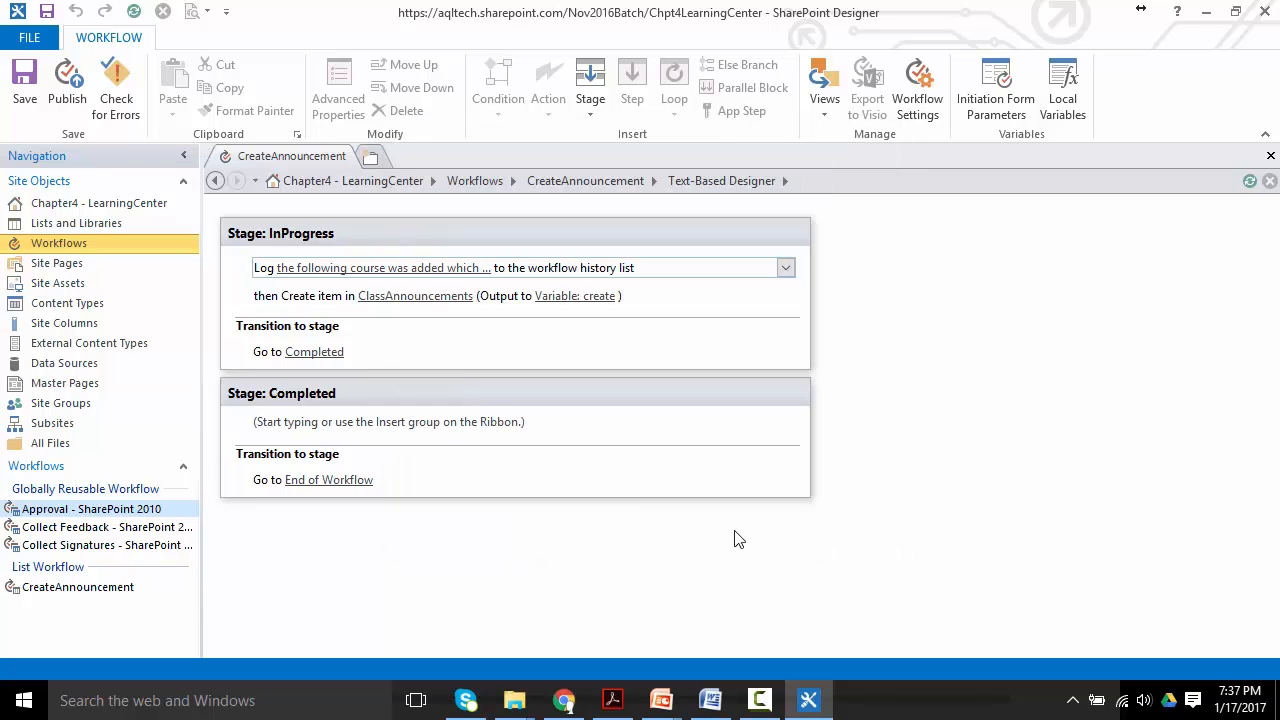
Step: Open the ClassAnnouncements create-item action and review the full text assigned to its Title field
left_click(429, 300)
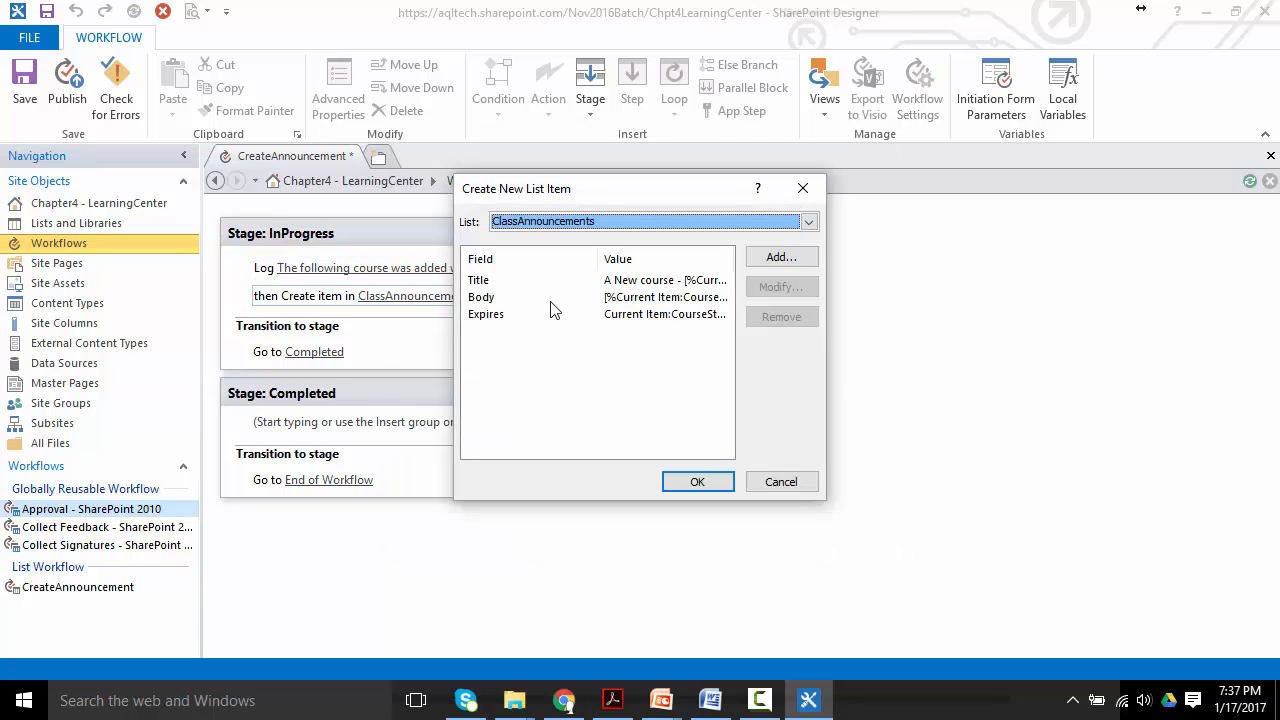
double_click(620, 285)
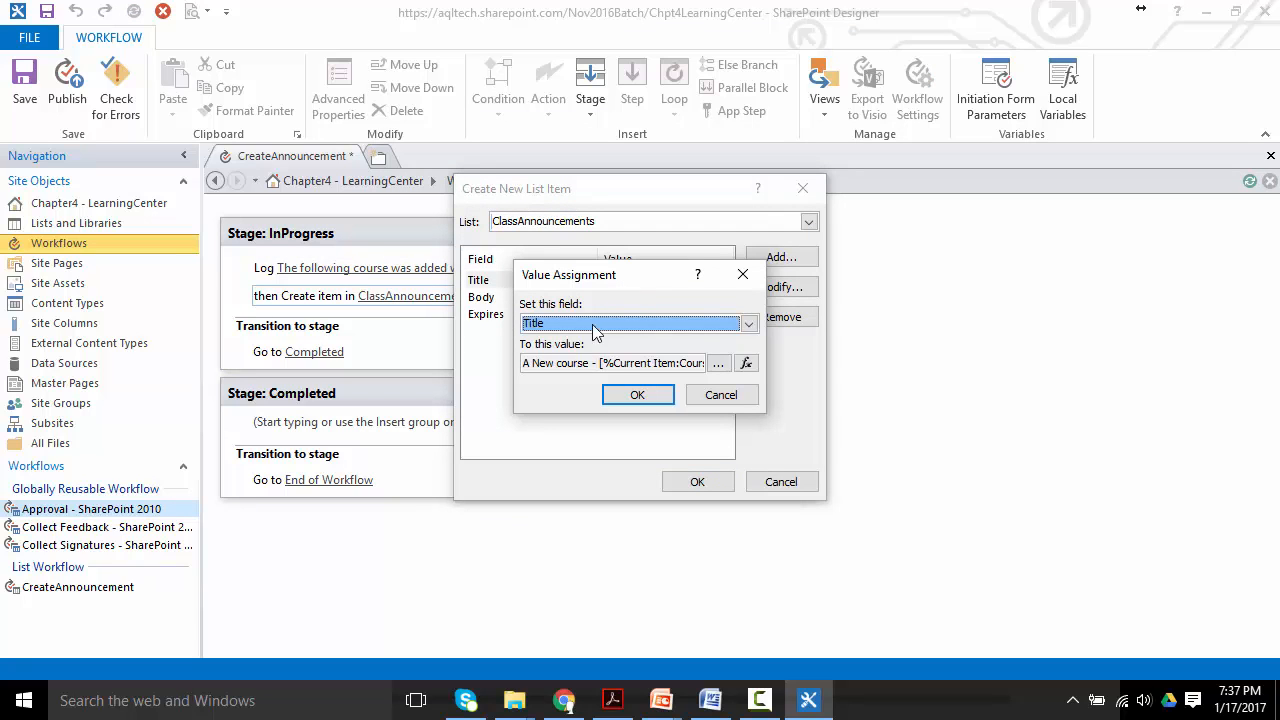
left_click(580, 365)
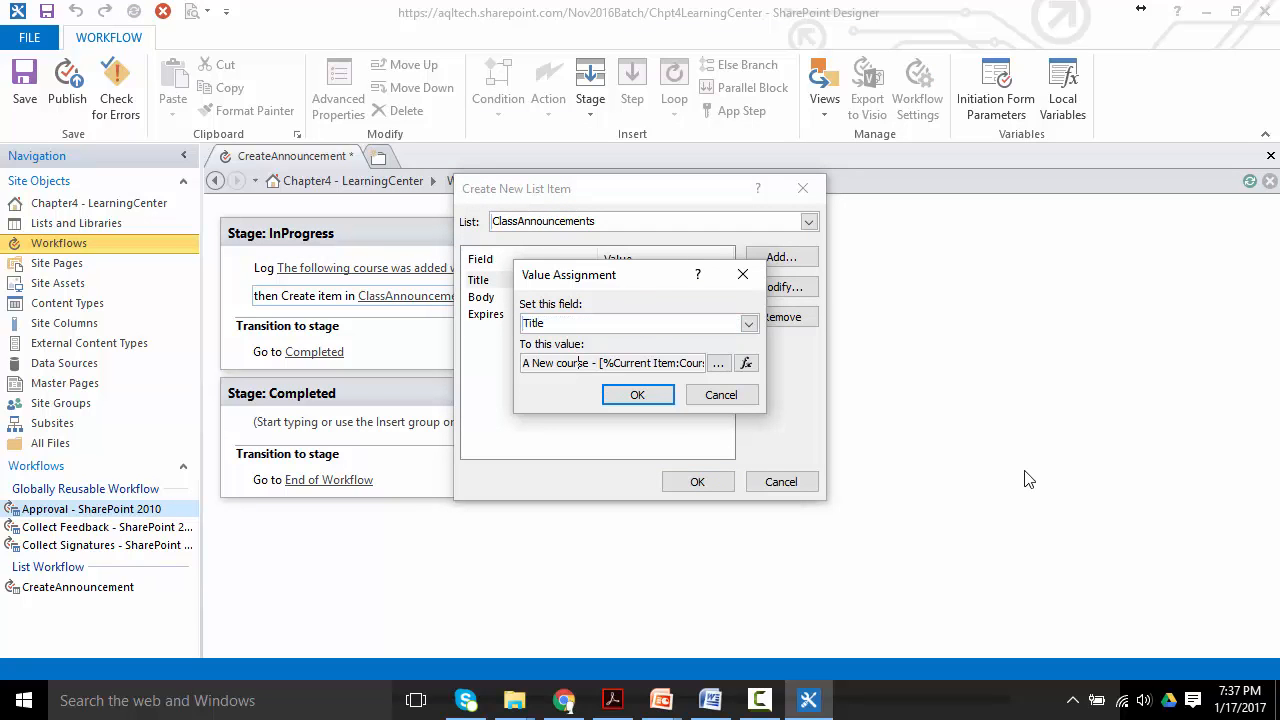
key("Right")
key("Right")
key("Right")
key("Right")
key("Right")
key("Right")
key("Right")
key("Right")
key("Right")
key("Right")
key("Right")
key("Right")
key("Right")
key("Right")
key("Right")
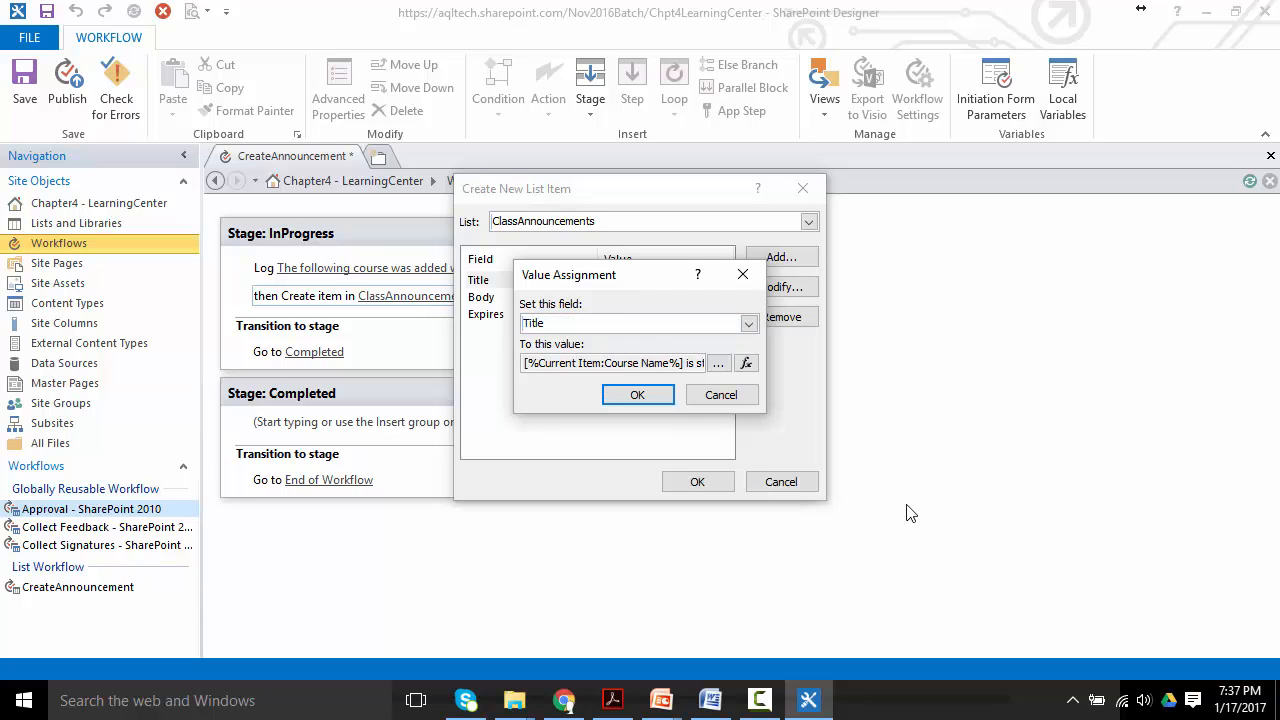
left_click(745, 364)
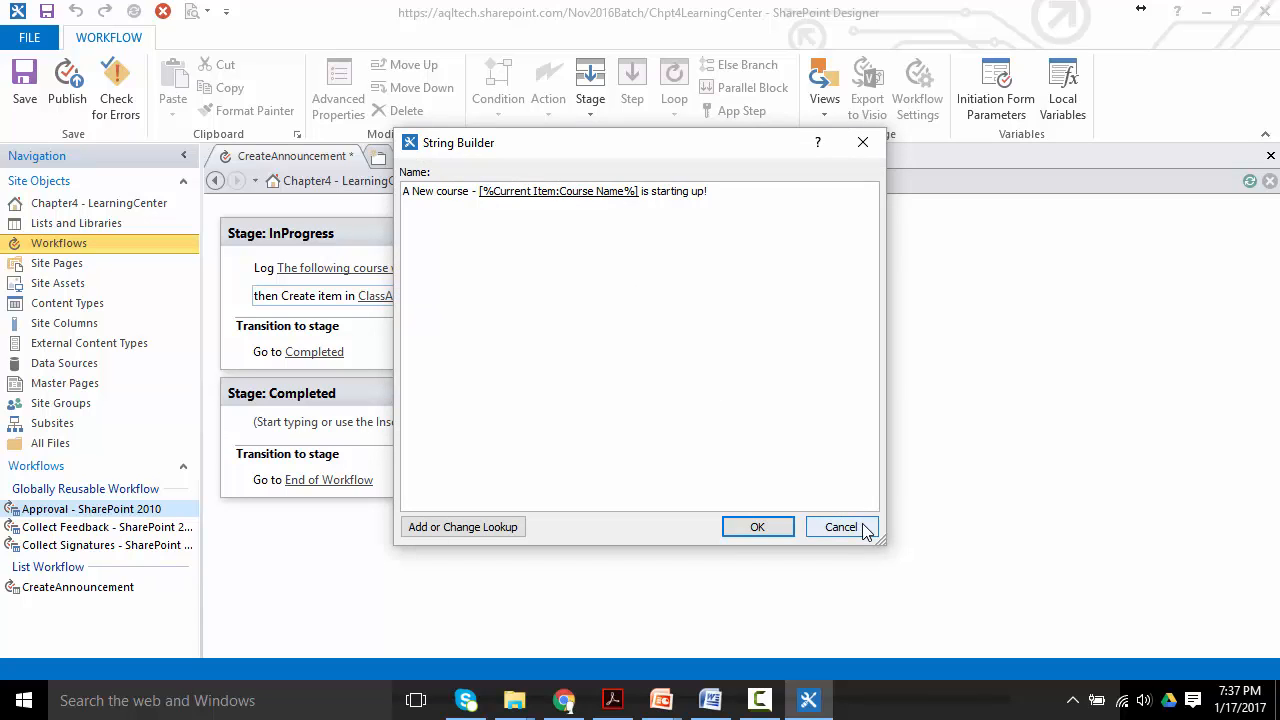
left_click(862, 530)
left_click(711, 397)
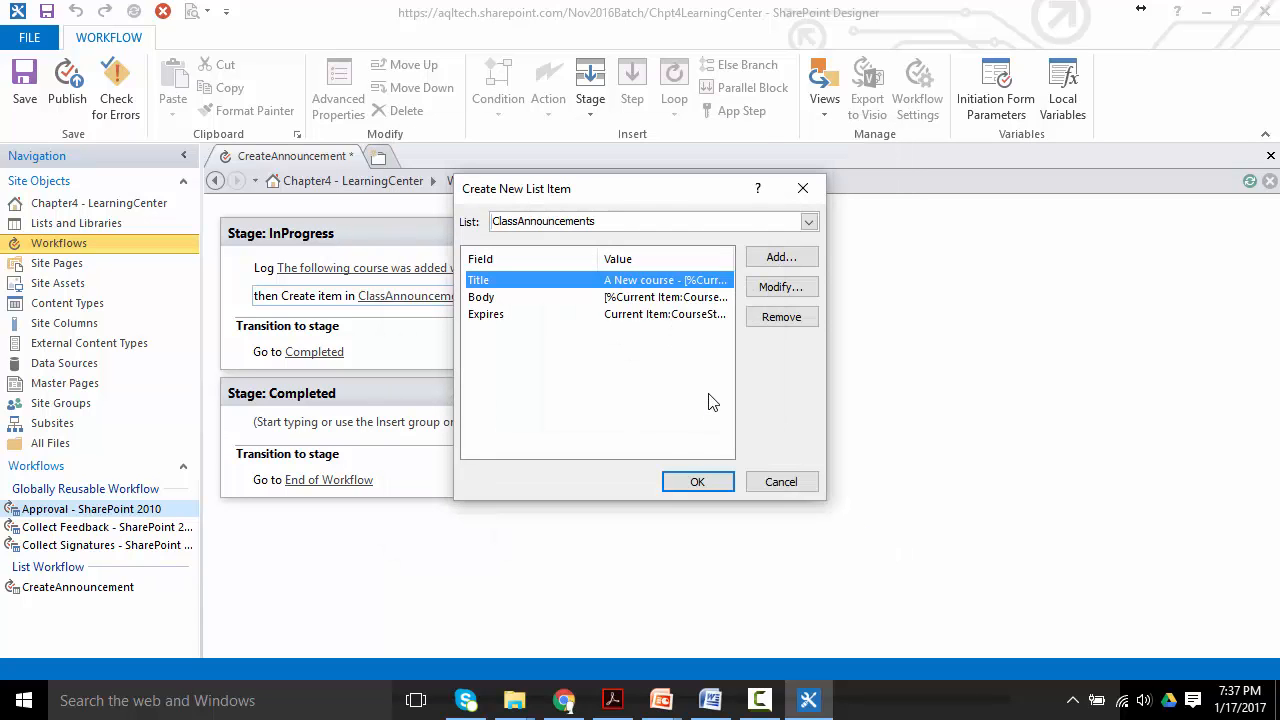
Step: Reword the announcement's Body value from "is start on" to "is starting on" and publish the CreateAnnouncement workflow
double_click(560, 299)
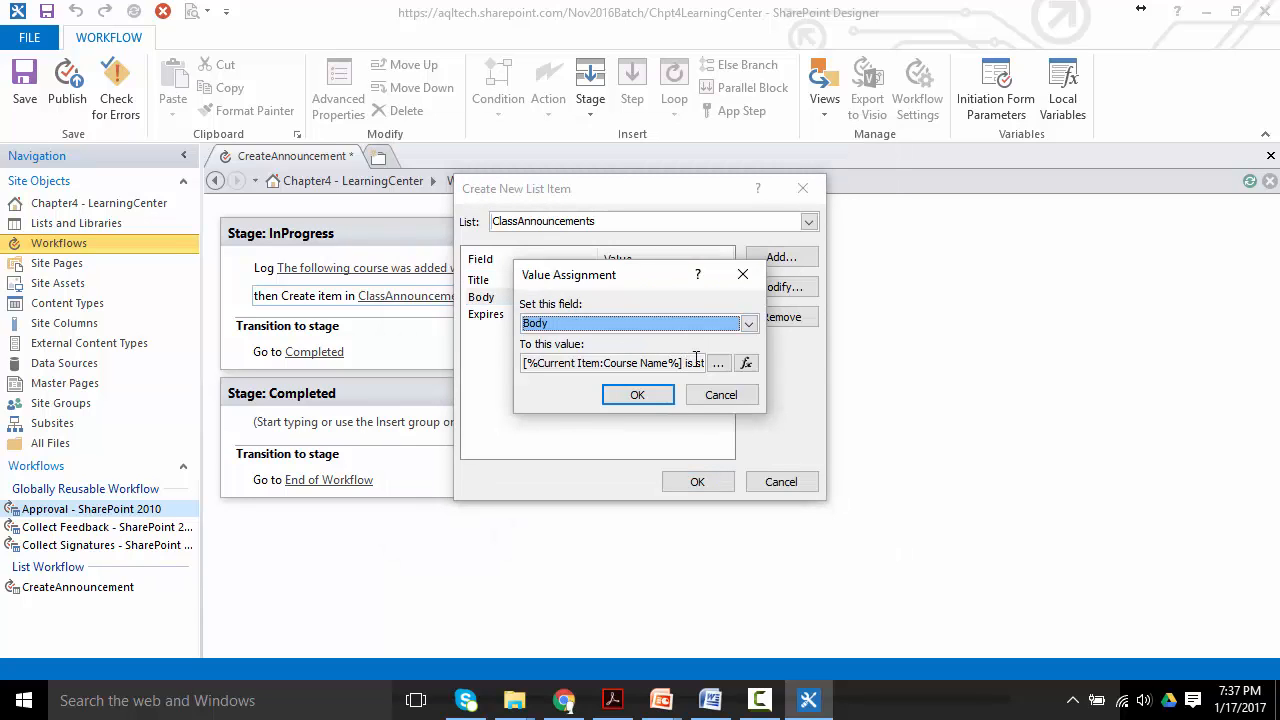
left_click(718, 363)
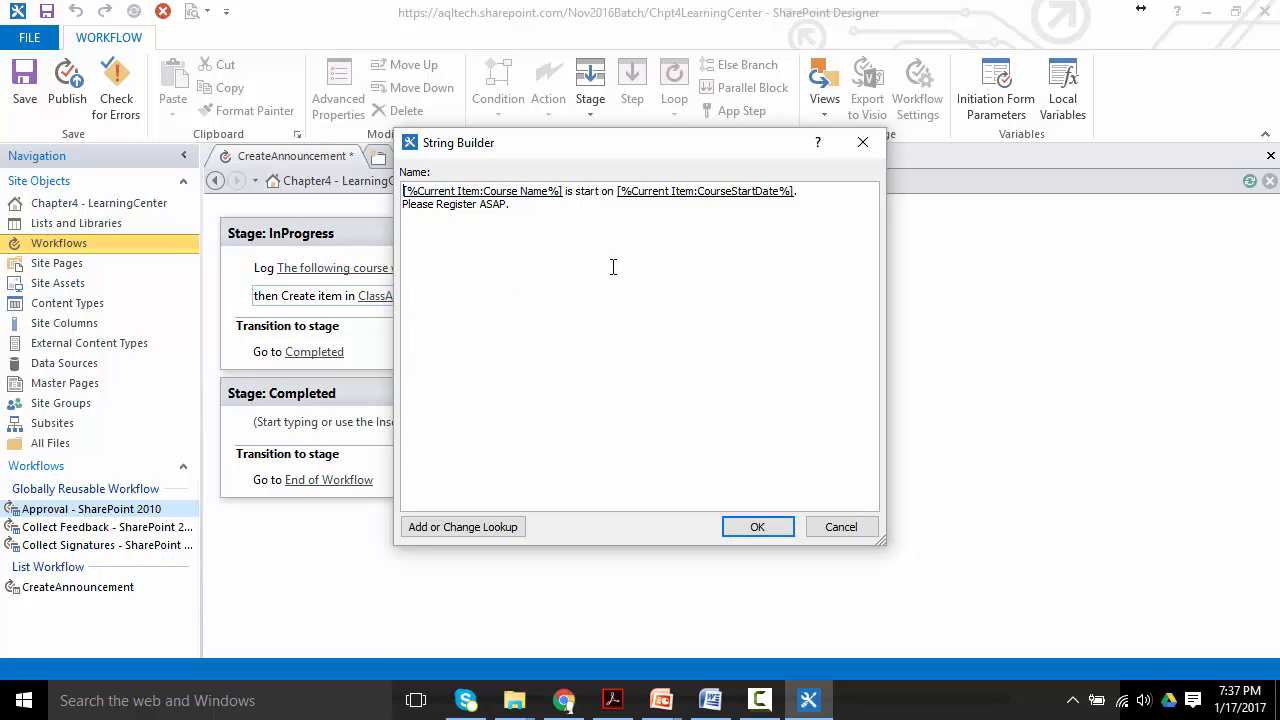
key("Right")
key("Right")
key("Right")
key("Right")
type("starting")
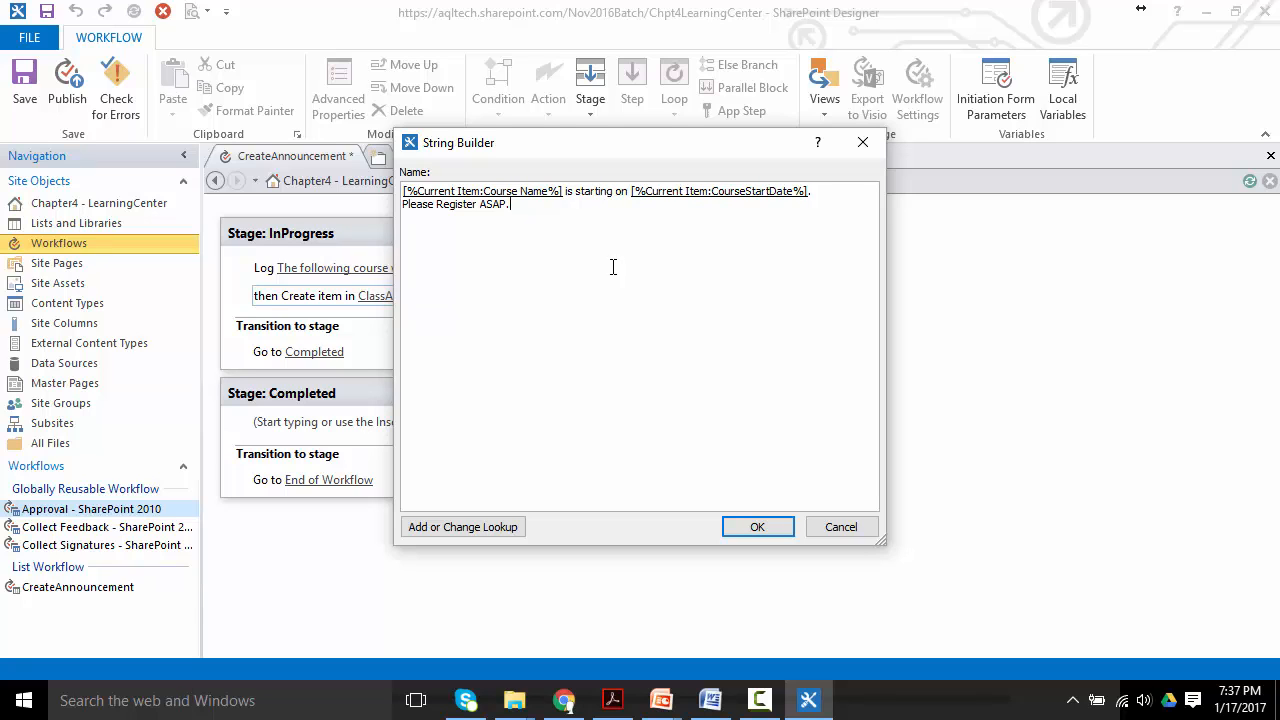
left_click(757, 526)
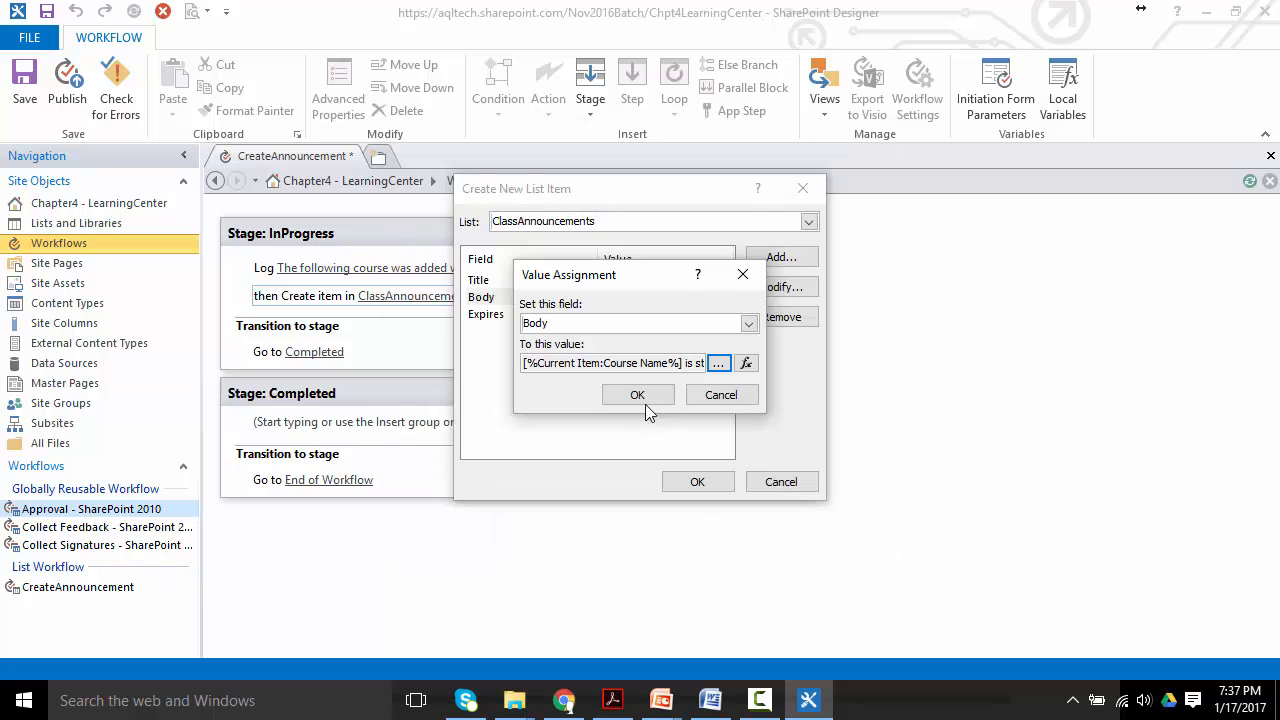
left_click(636, 397)
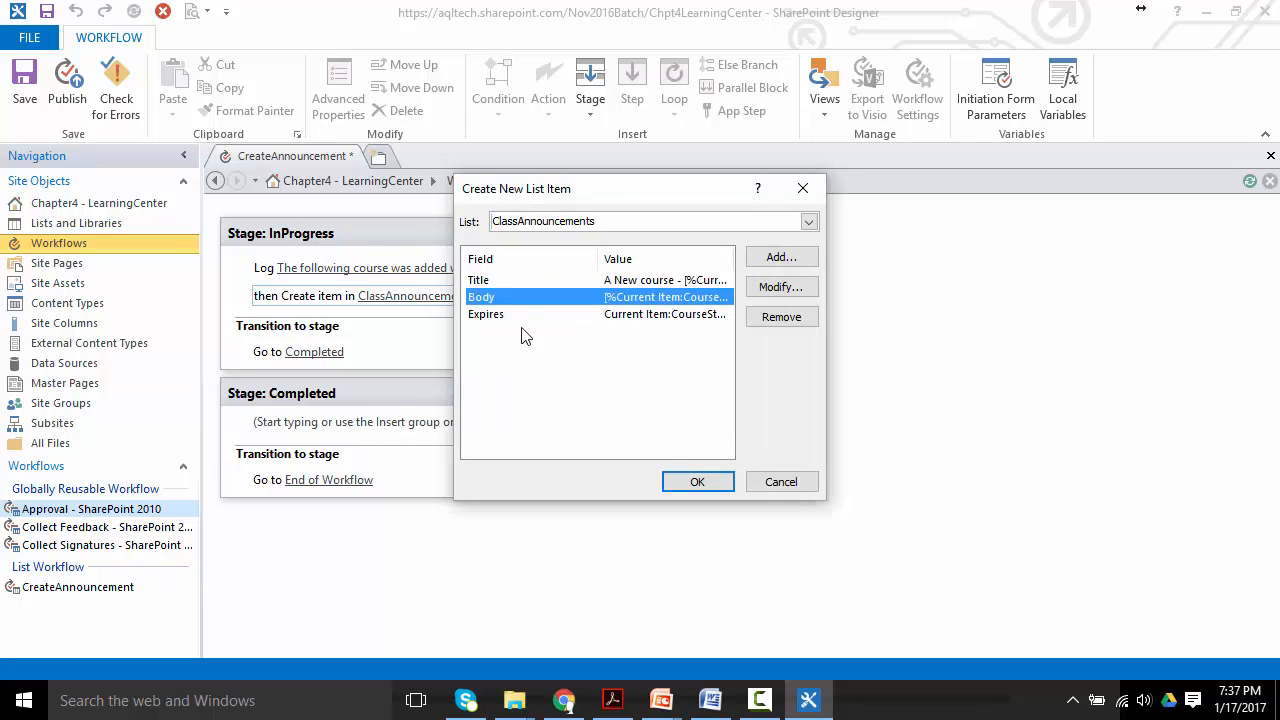
left_click(700, 481)
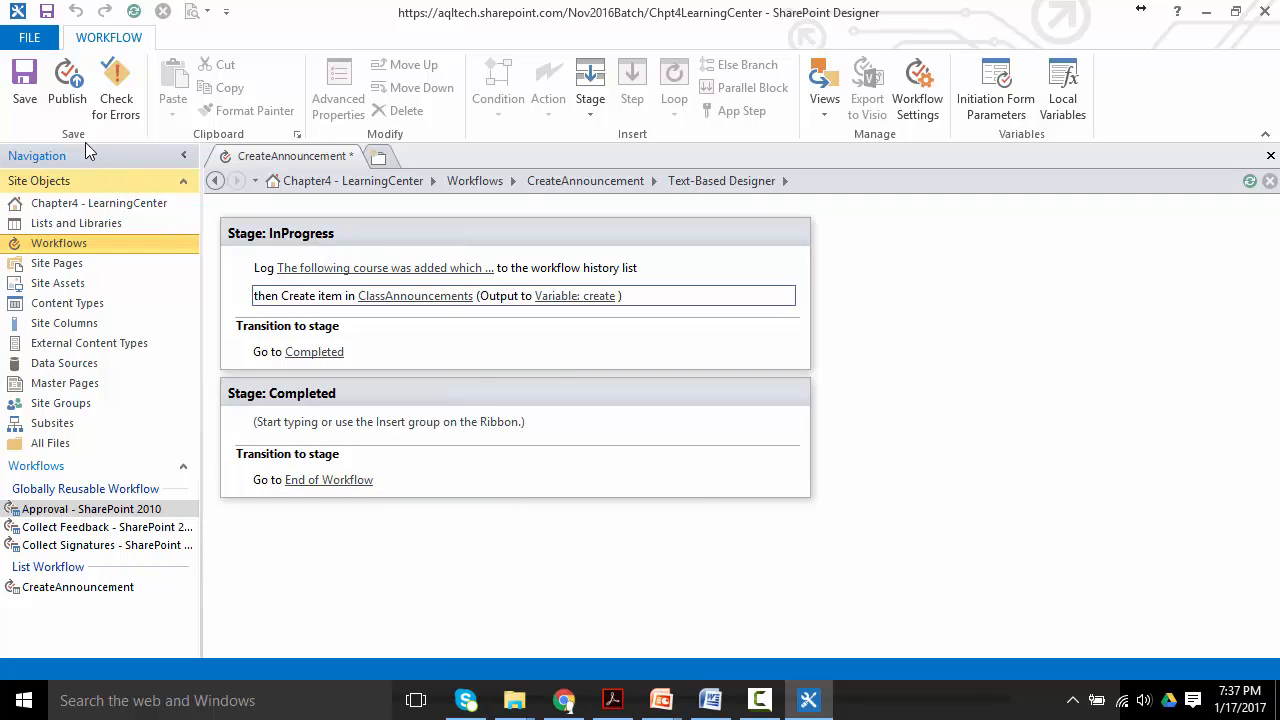
left_click(65, 100)
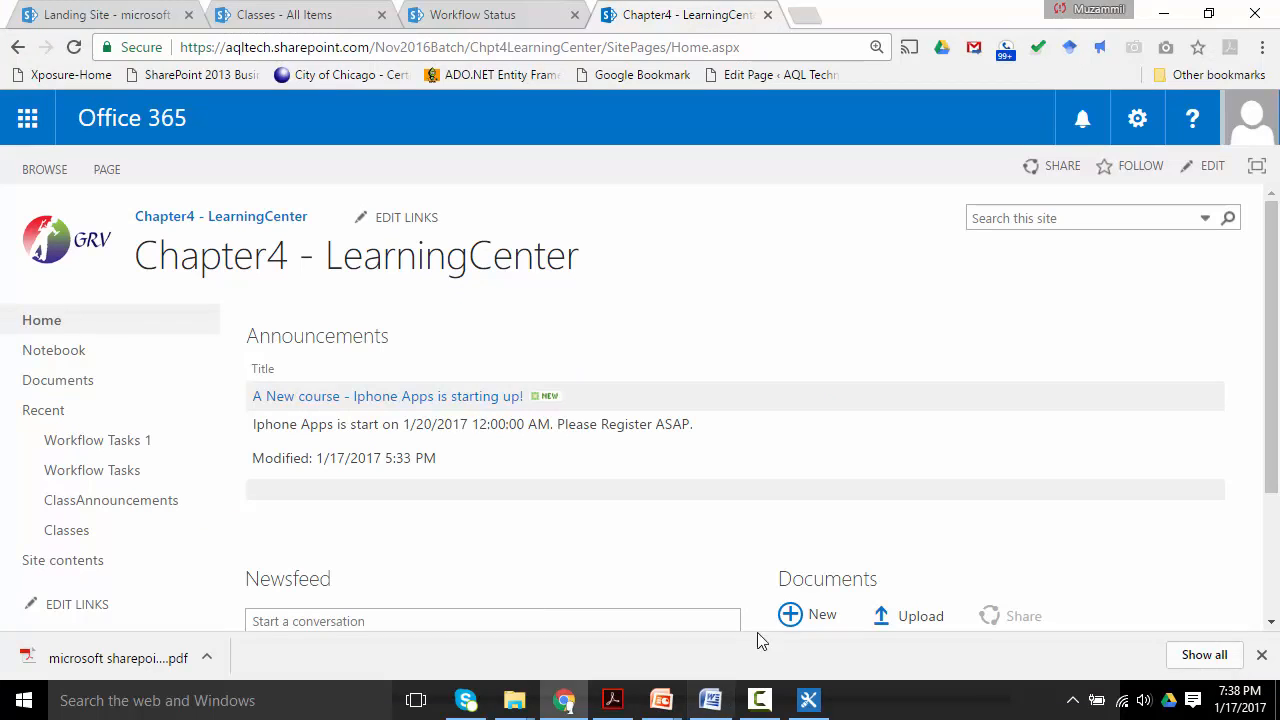
Step: Set the CreateAnnouncement workflow to start automatically when an item is changed, and publish it again
left_click(808, 700)
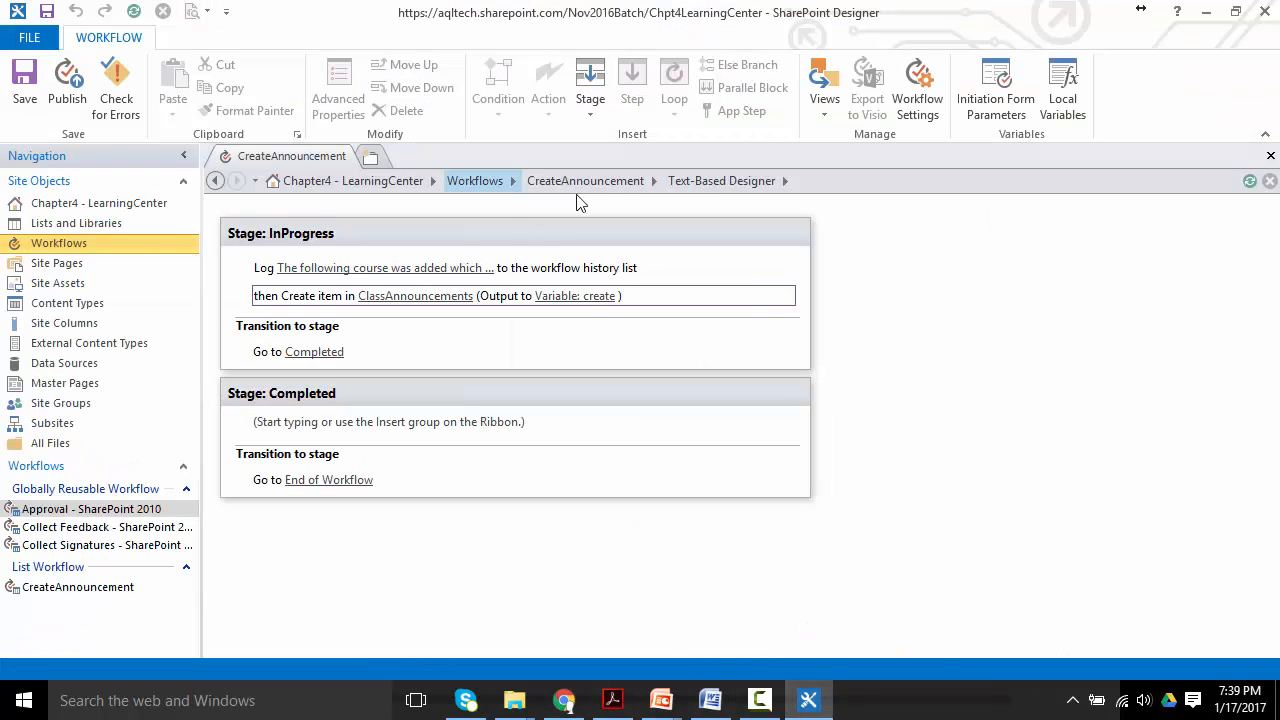
left_click(612, 185)
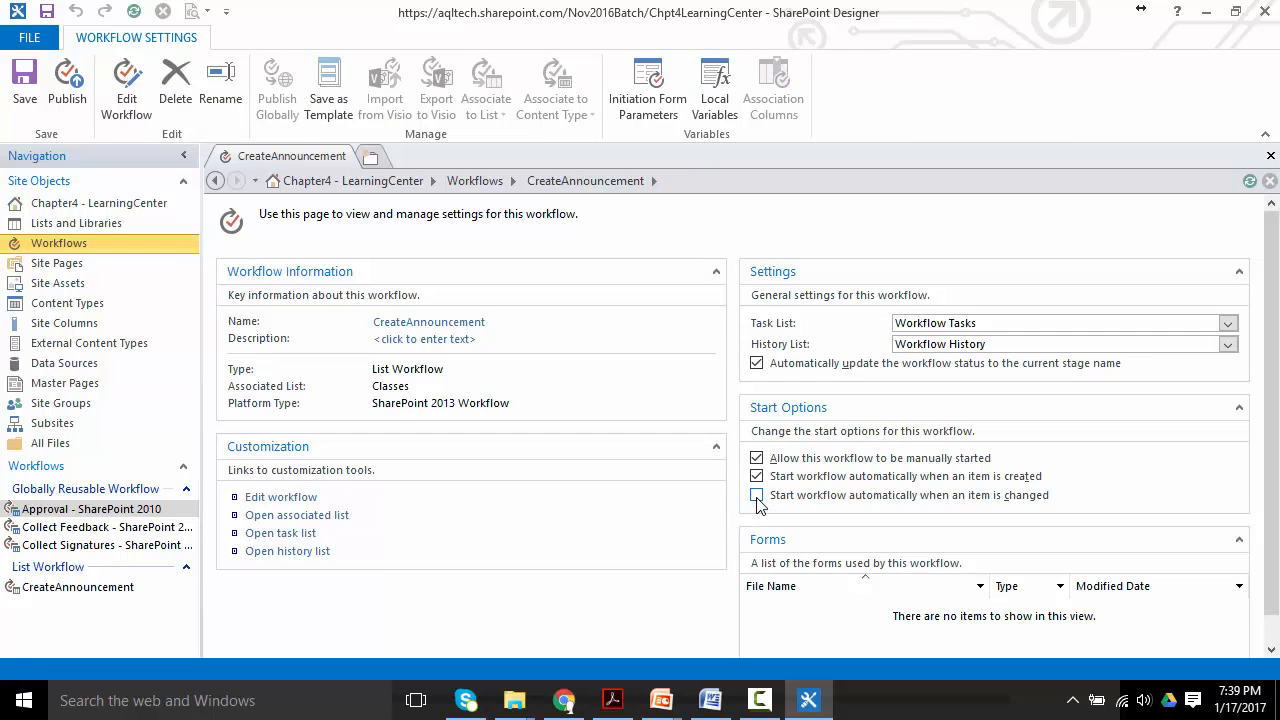
left_click(757, 496)
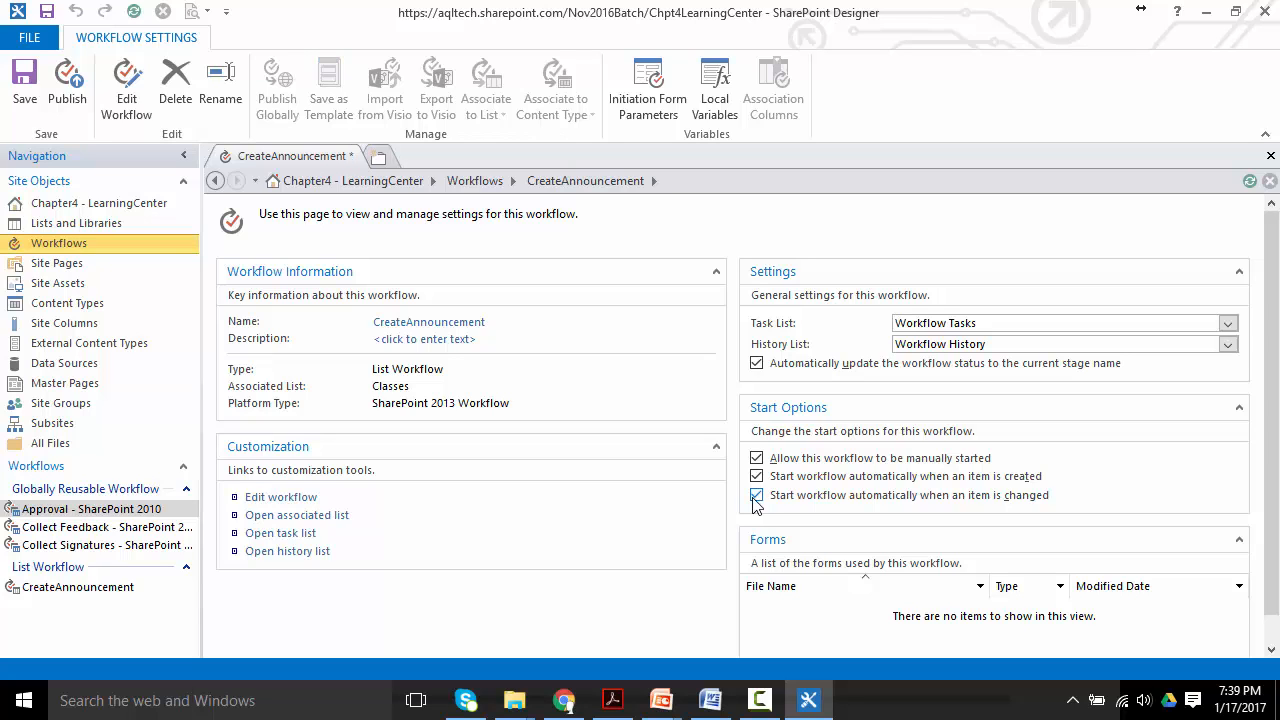
left_click(84, 104)
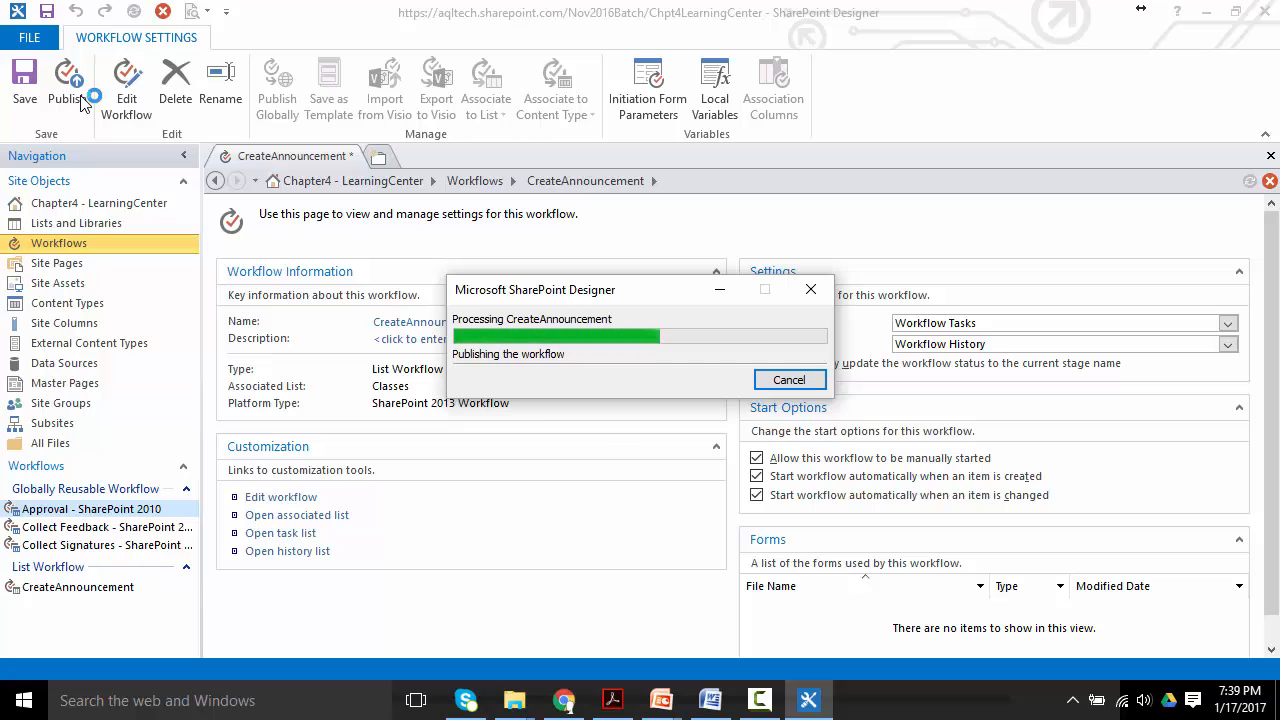
Step: Switch to Chrome and open the ClassAnnouncements list from the LearningCenter home page in a new tab
left_click(564, 700)
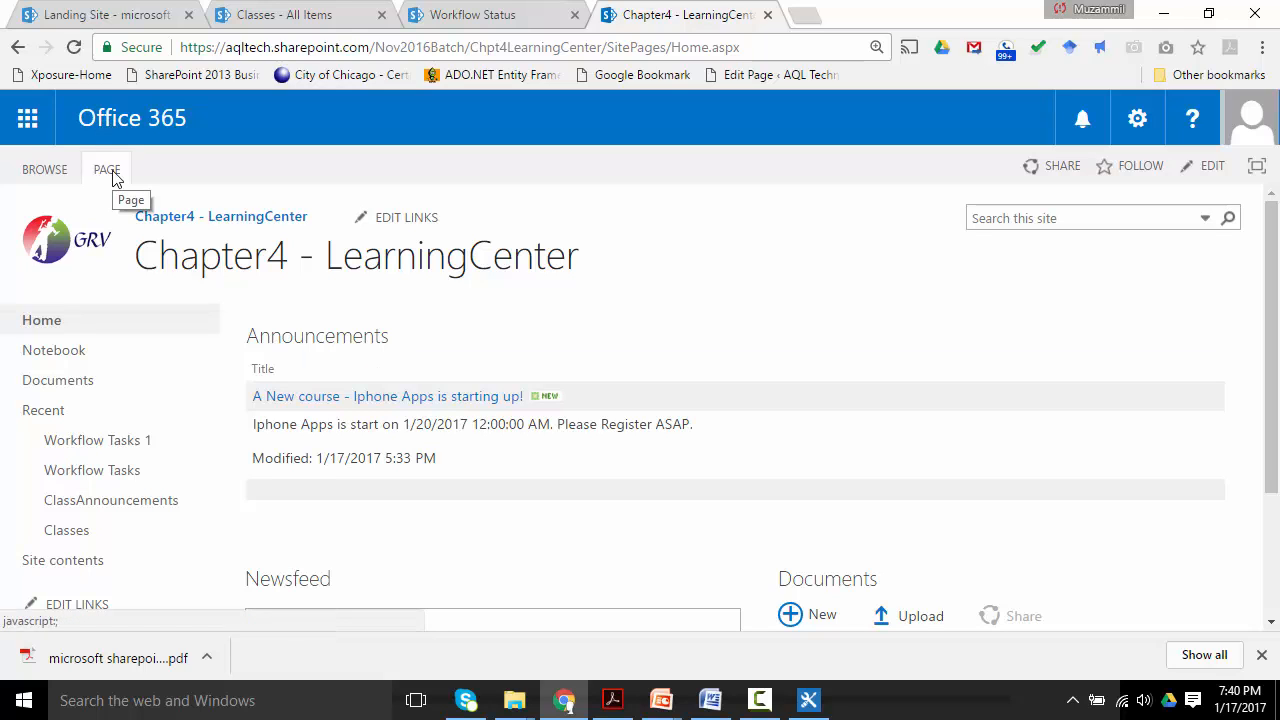
right_click(95, 505)
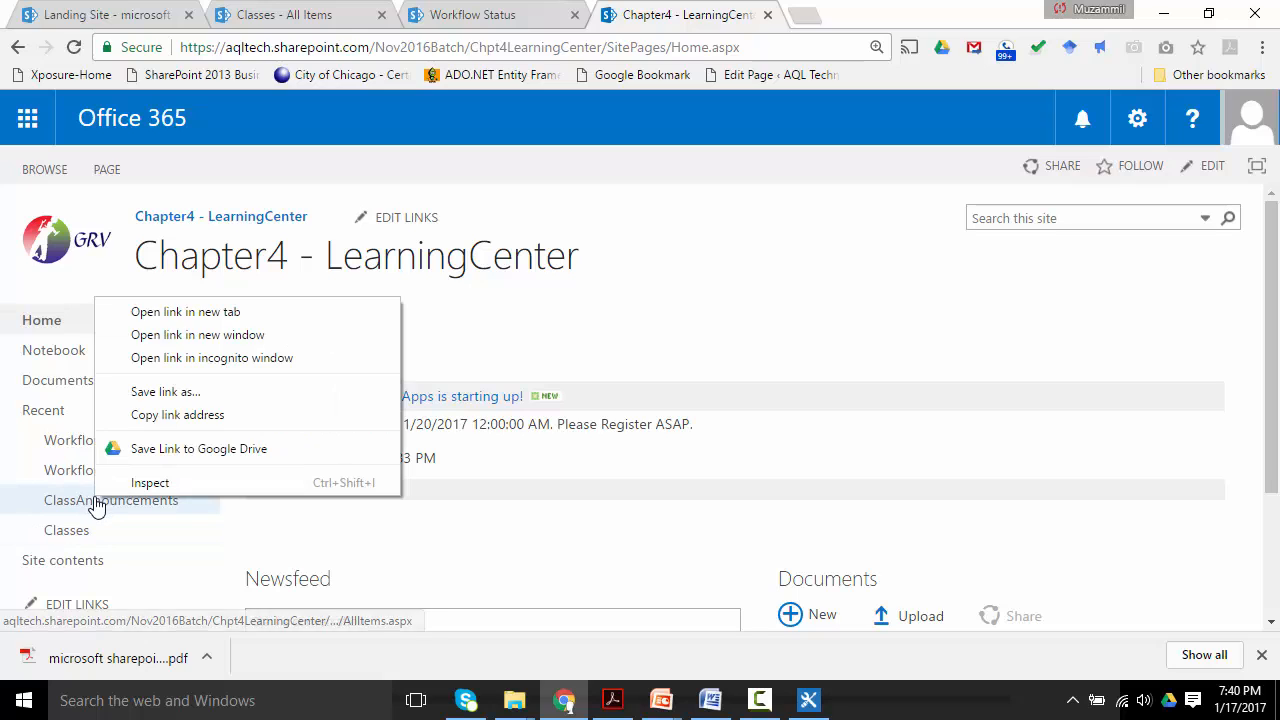
left_click(221, 316)
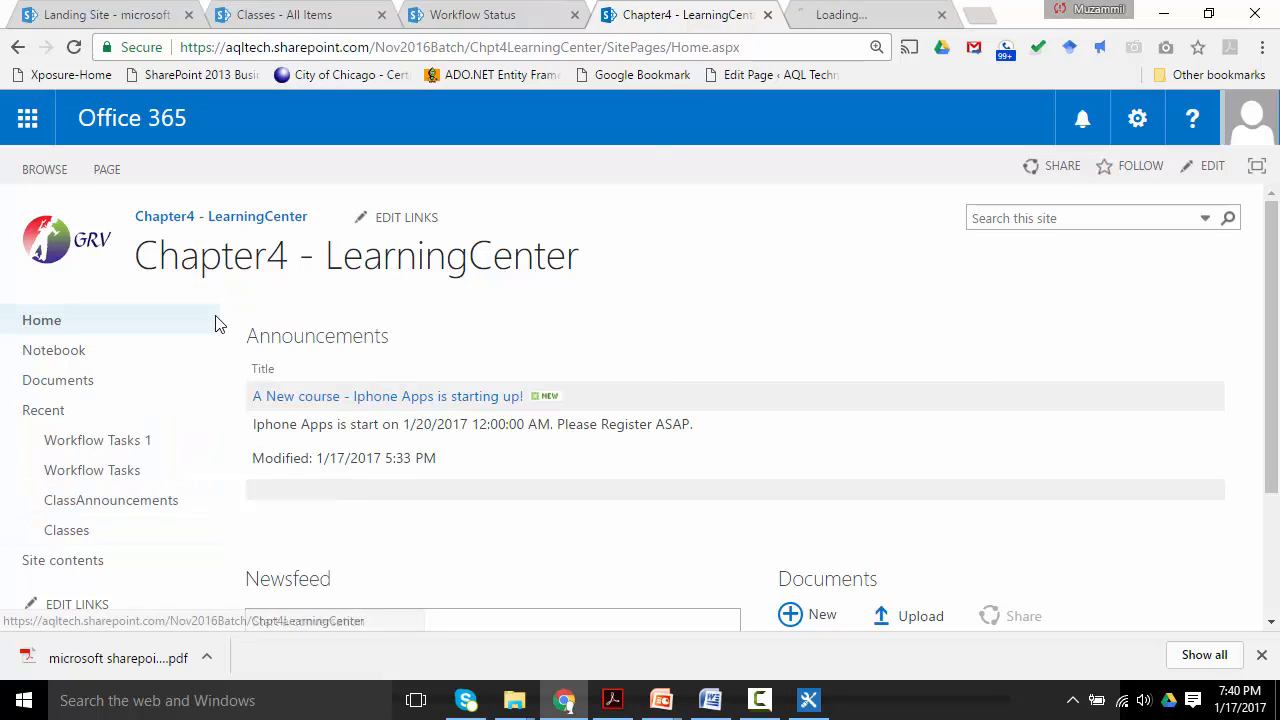
left_click(864, 12)
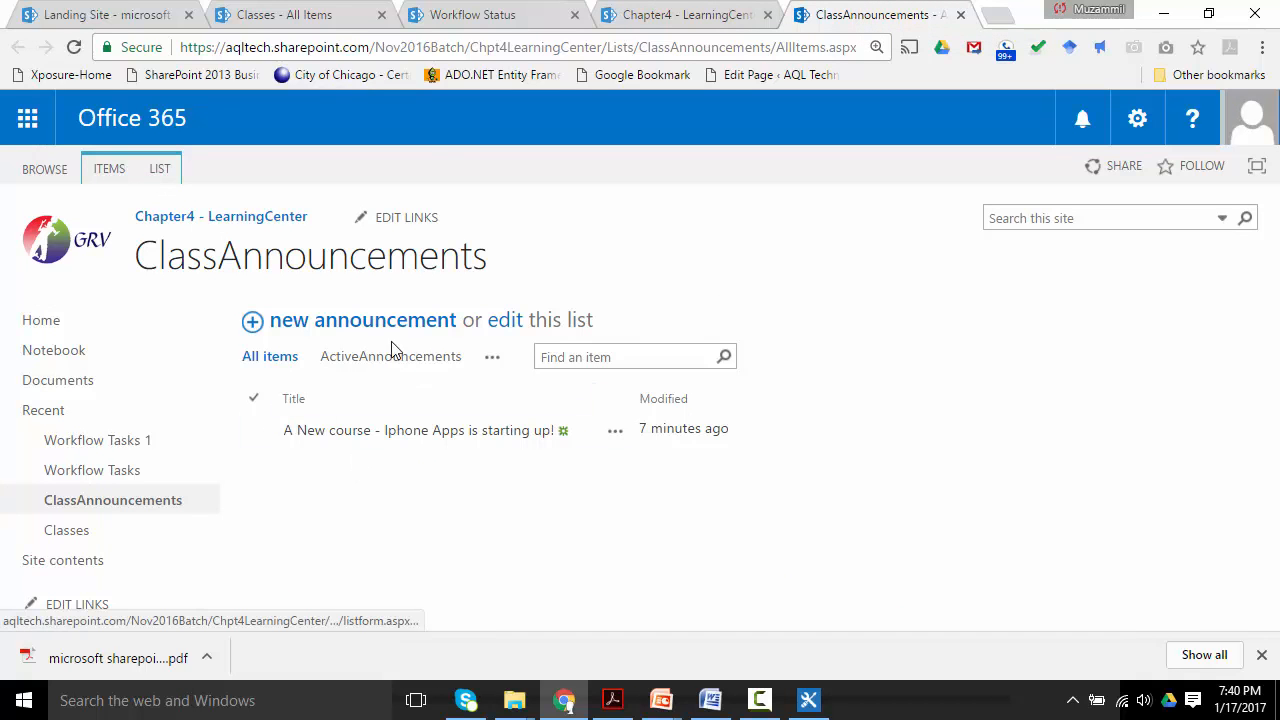
left_click(796, 50)
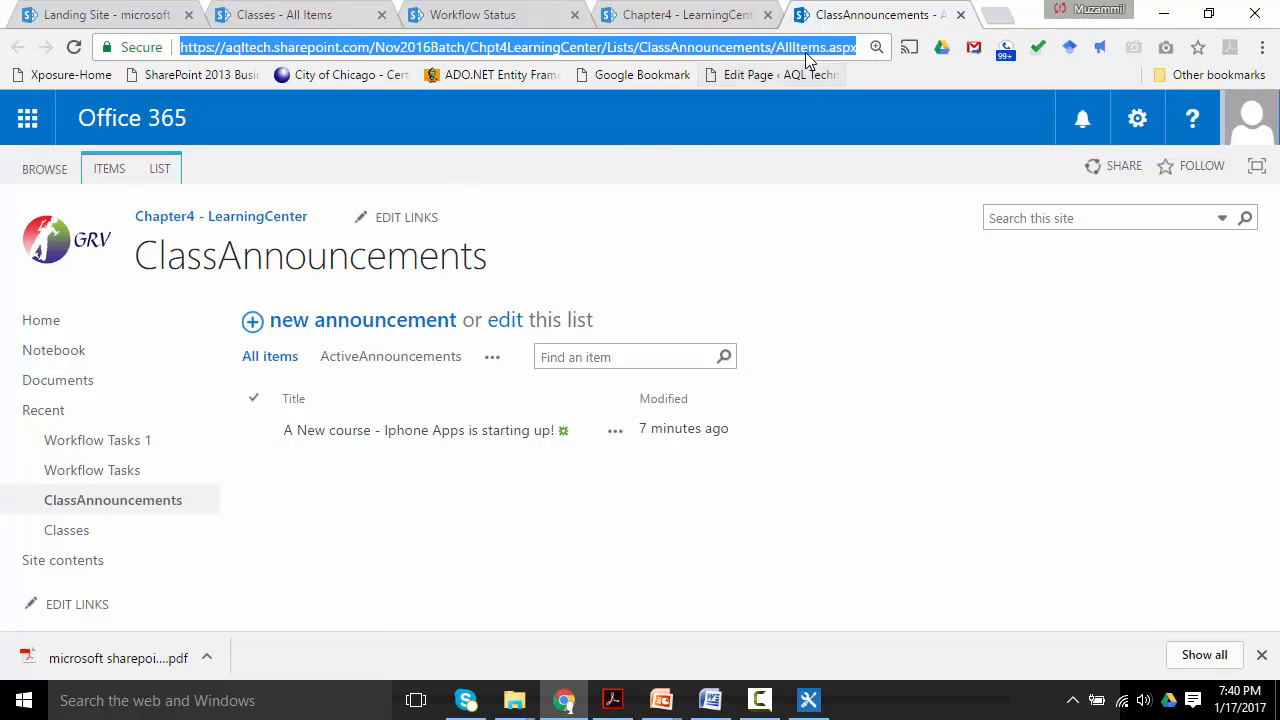
double_click(807, 49)
Step: Open the ClassAnnouncements list's All items view for modification and display the Body and Expires columns
left_click(160, 170)
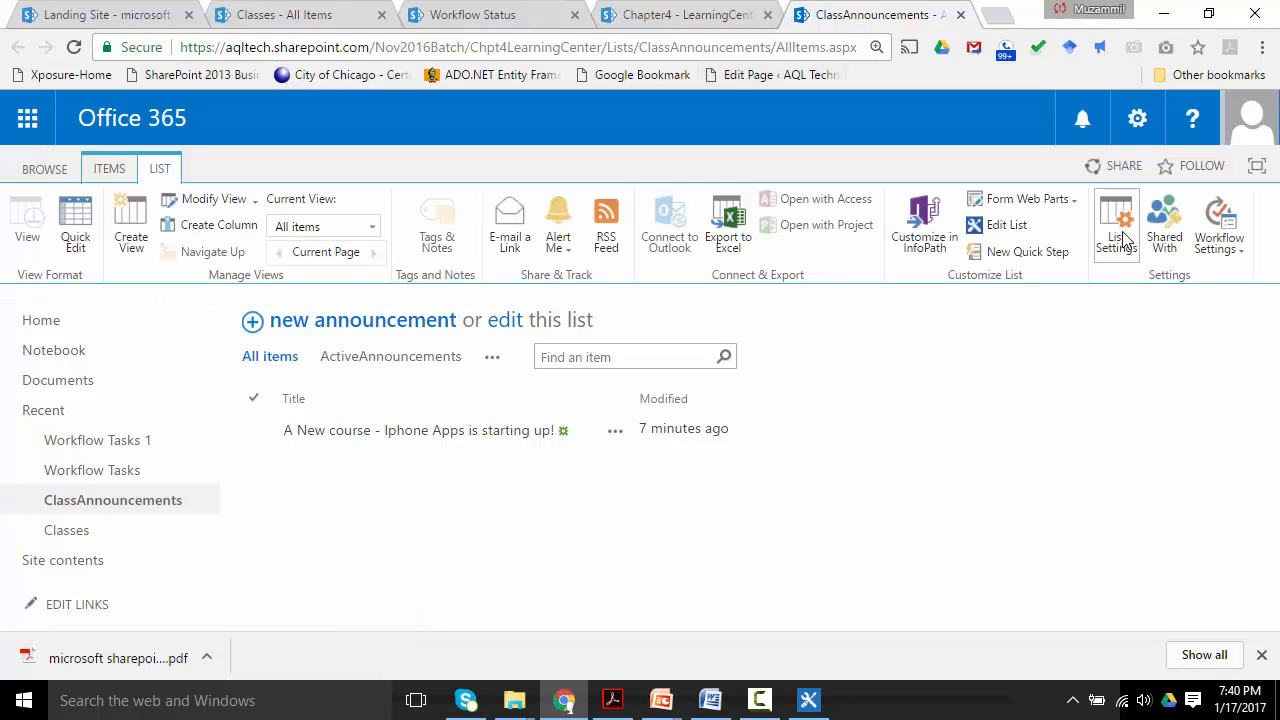
left_click(220, 200)
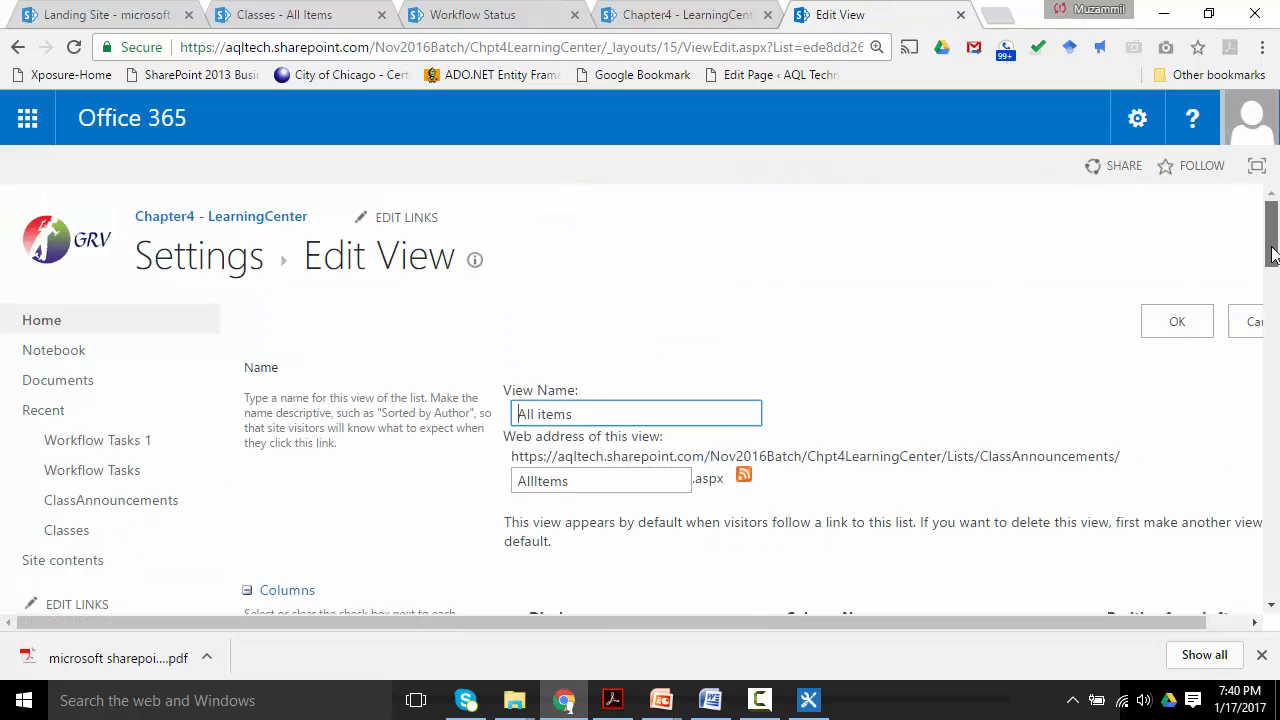
left_click_drag(1273, 252, 1278, 309)
left_click(553, 399)
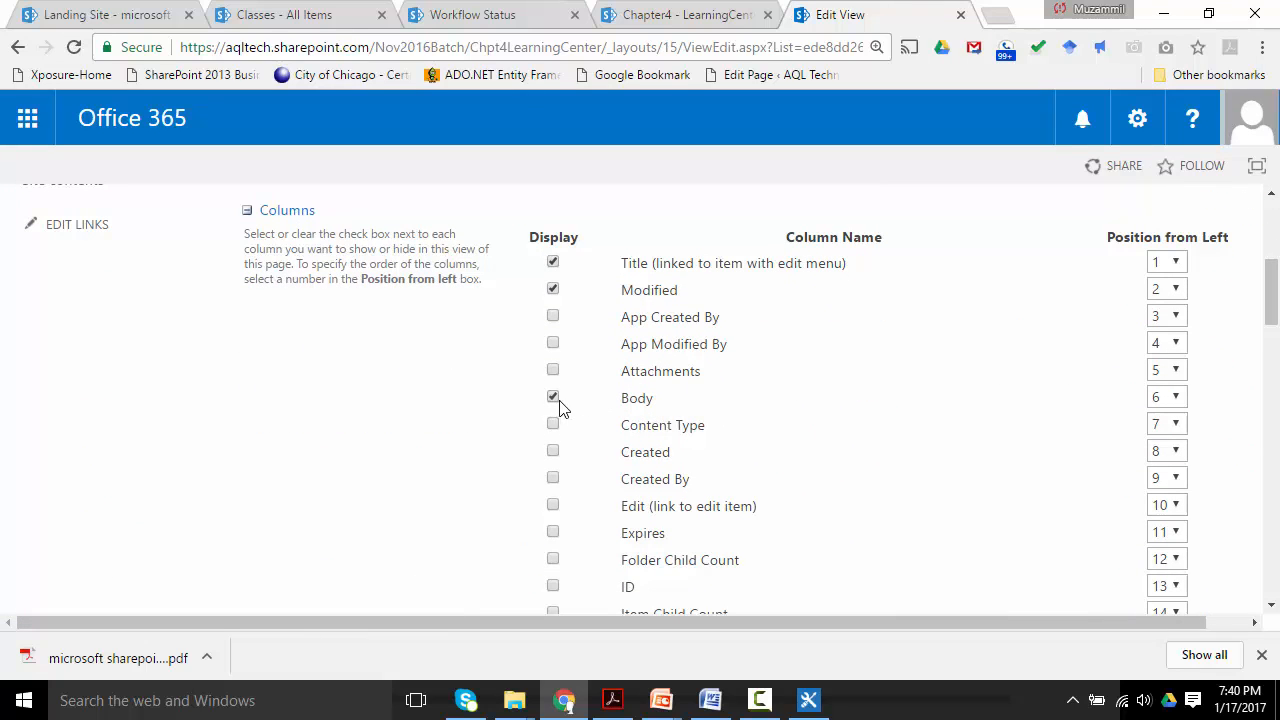
left_click(554, 534)
Step: Move the Modified column just before Modified By, and display the Created, Created By and Modified By columns in the All items view
left_click(1175, 289)
left_click(1160, 531)
left_click_drag(1273, 313, 1273, 346)
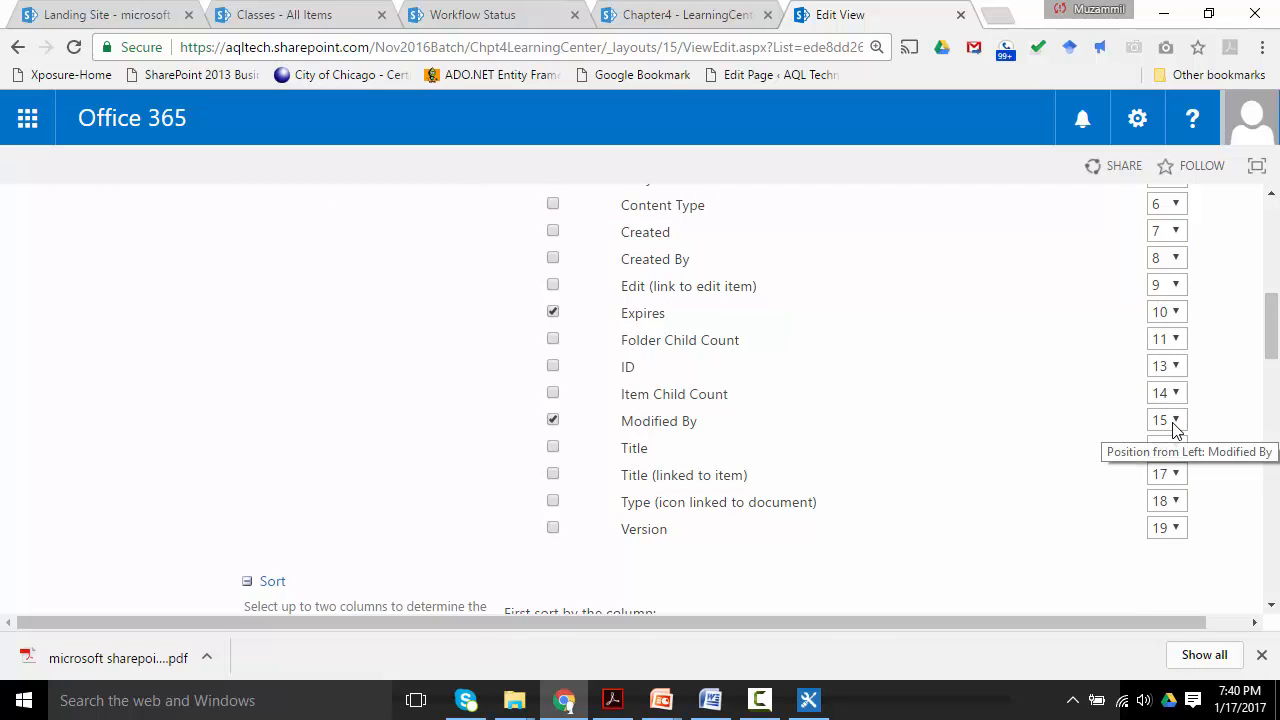
left_click(553, 259)
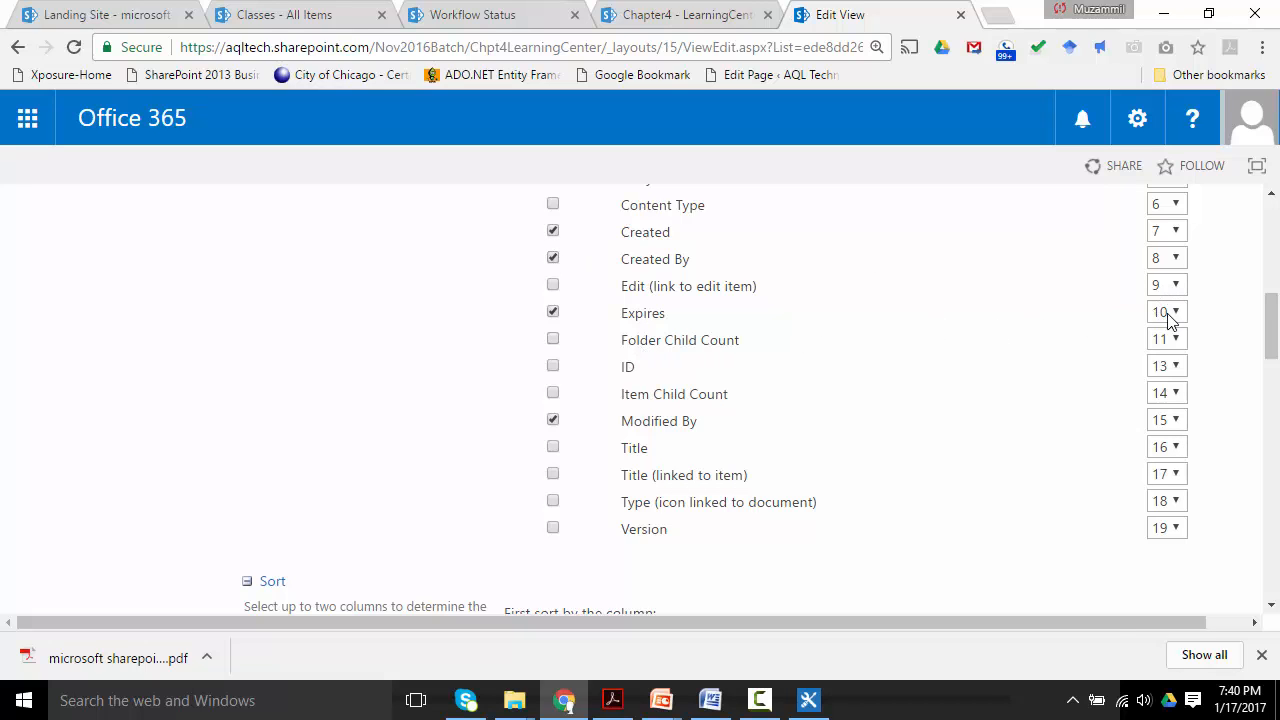
Step: Set the Expires column's position from left to 7 and save the All items view
left_click(1170, 312)
left_click(1160, 457)
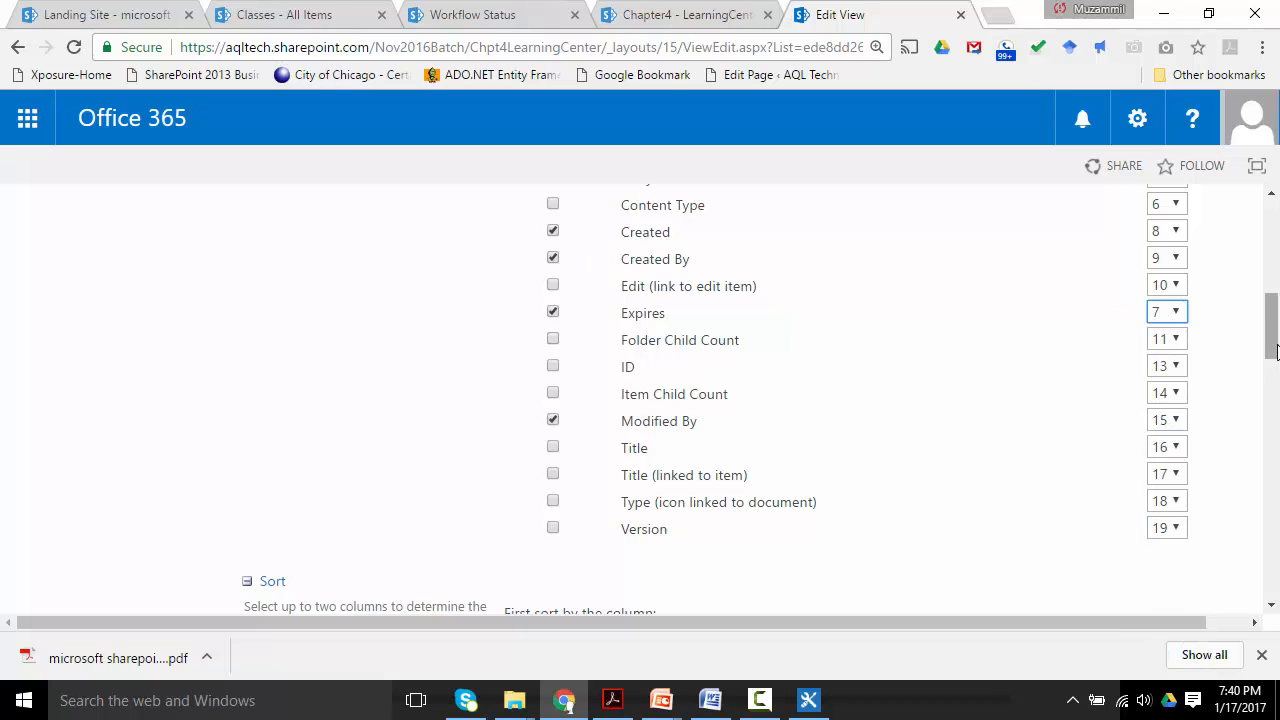
left_click_drag(1275, 348, 1276, 232)
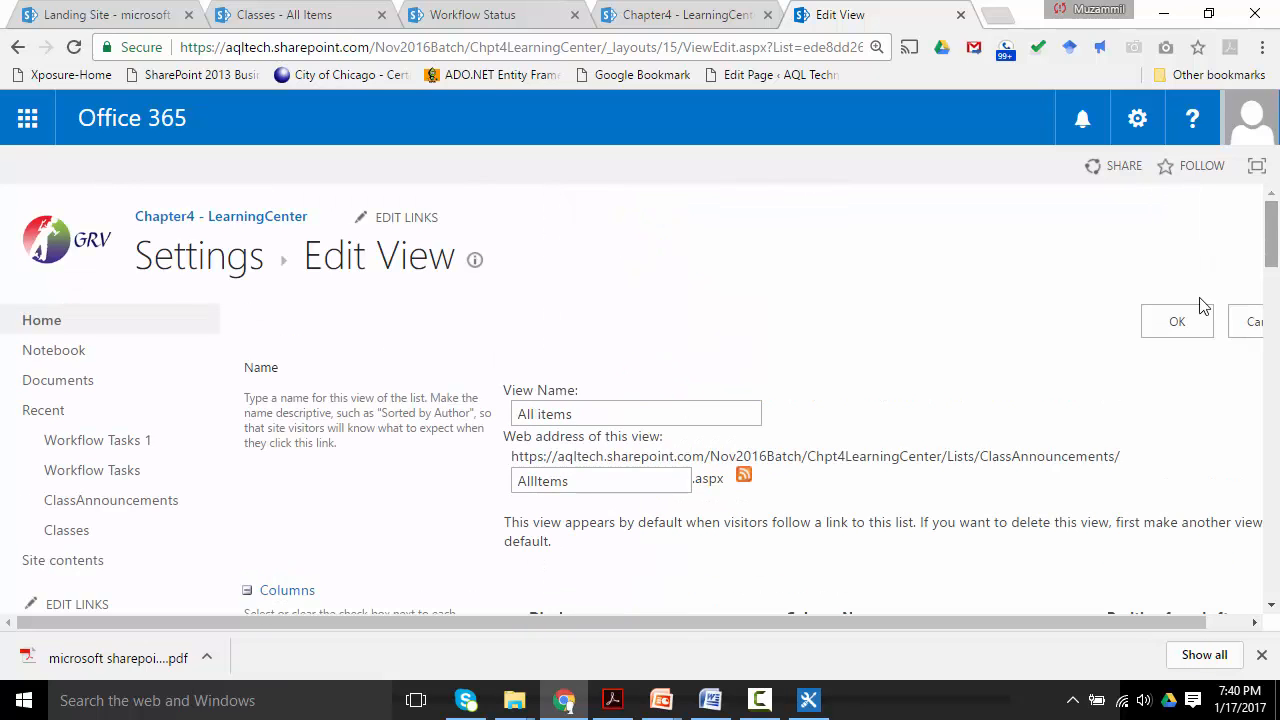
left_click(1176, 321)
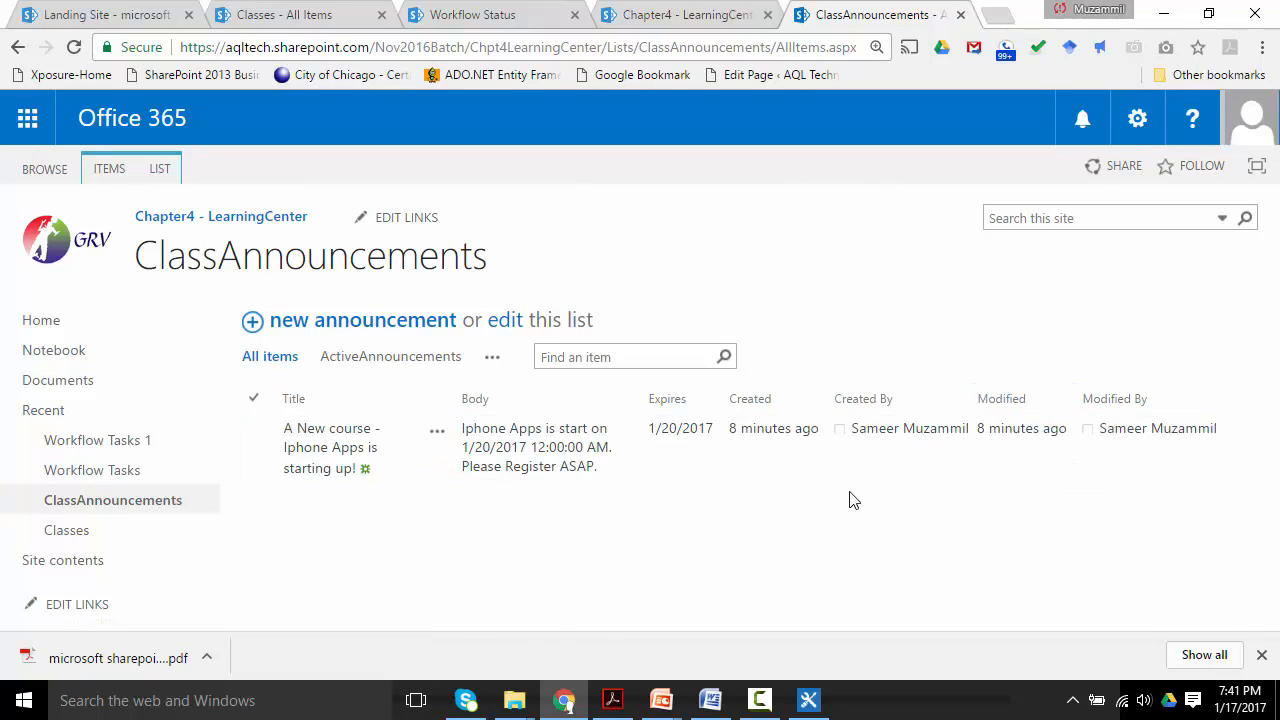
left_click(659, 429)
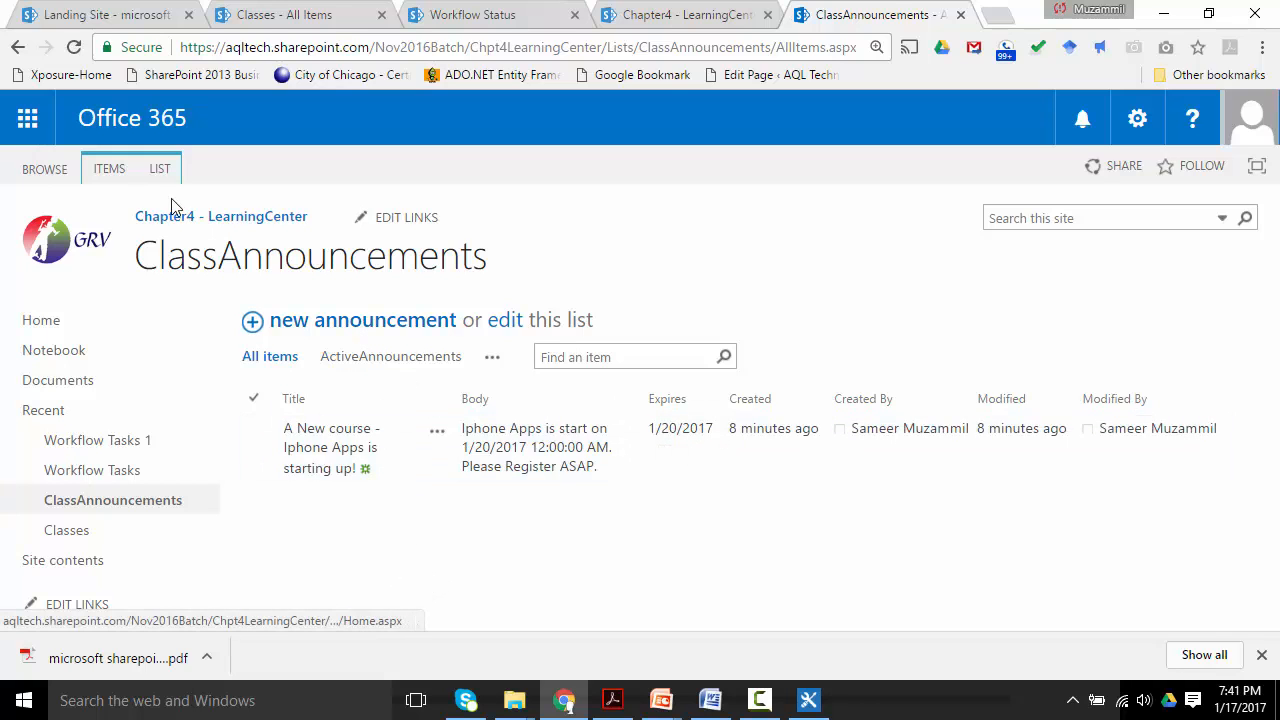
Step: Switch the ClassAnnouncements list to the ActiveAnnouncements view and open that view for modification
left_click(160, 168)
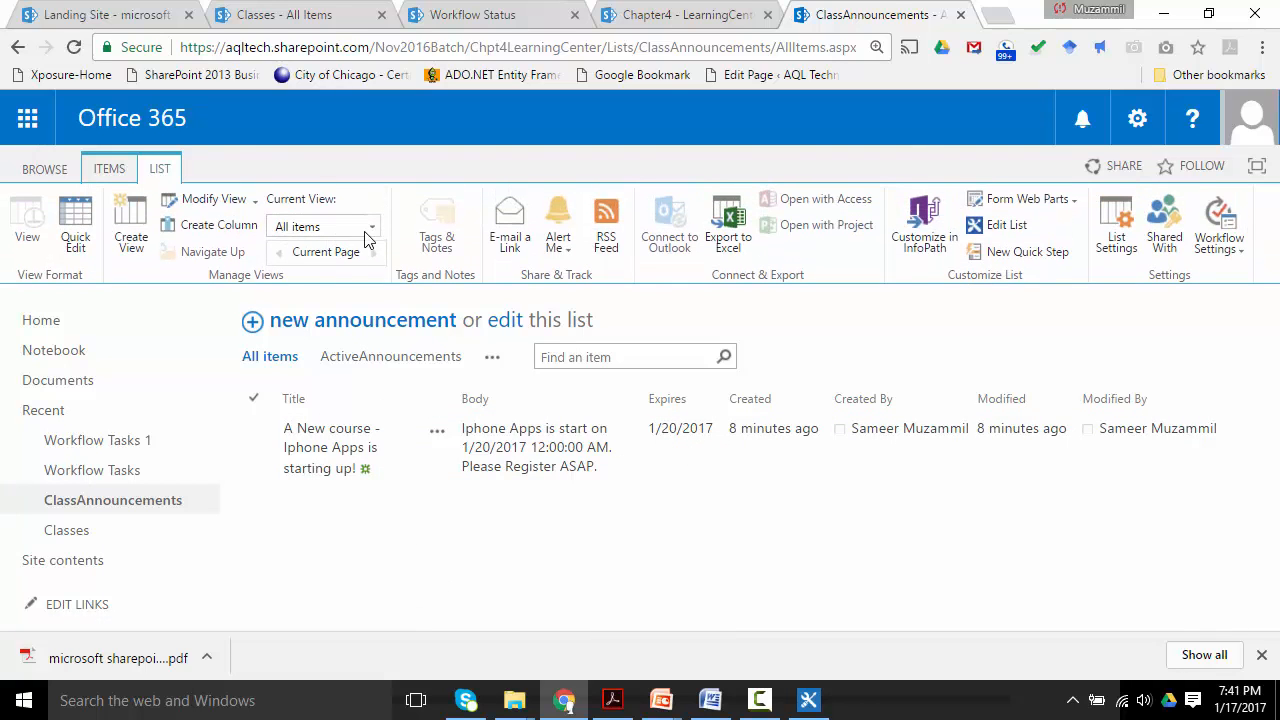
left_click(254, 205)
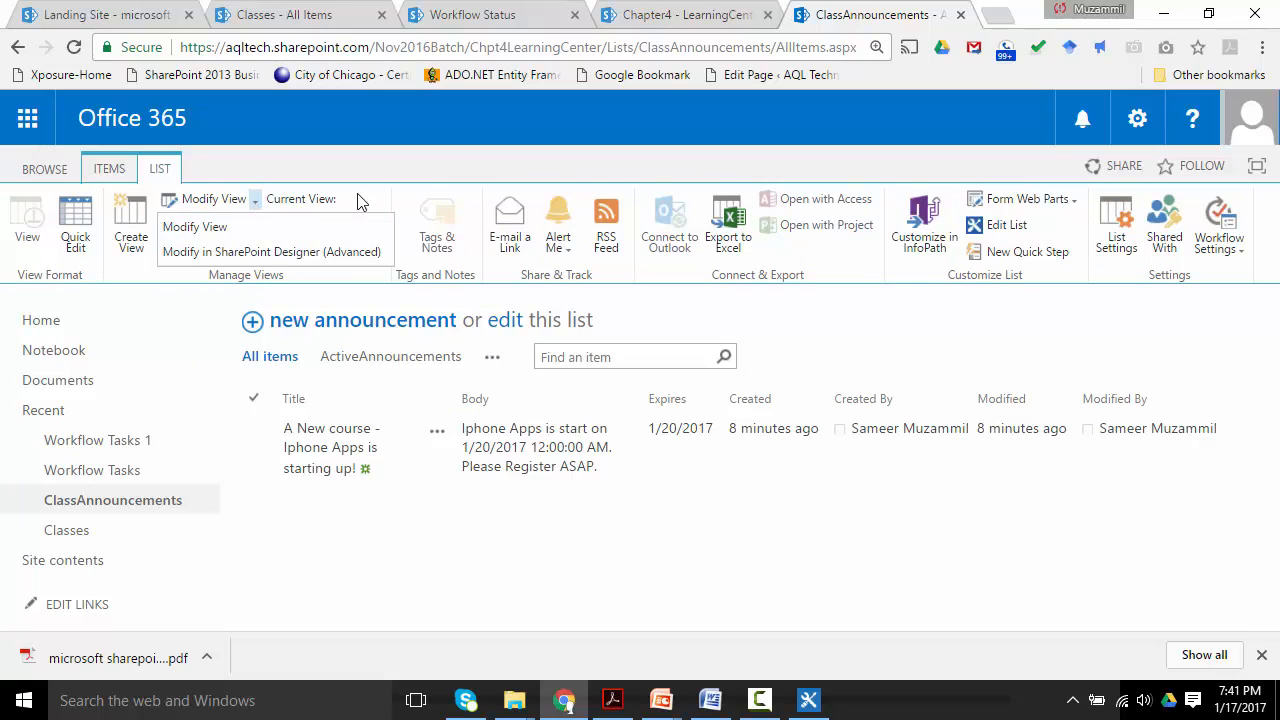
left_click(389, 192)
left_click(371, 226)
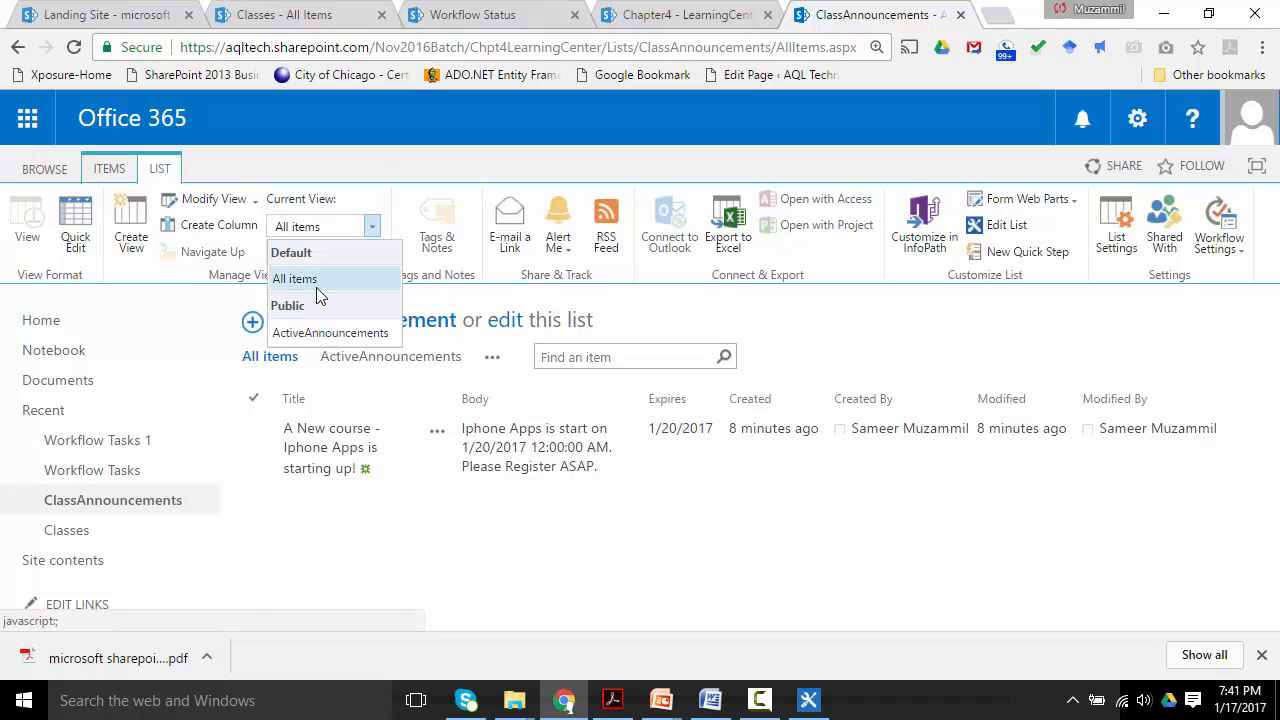
left_click(303, 337)
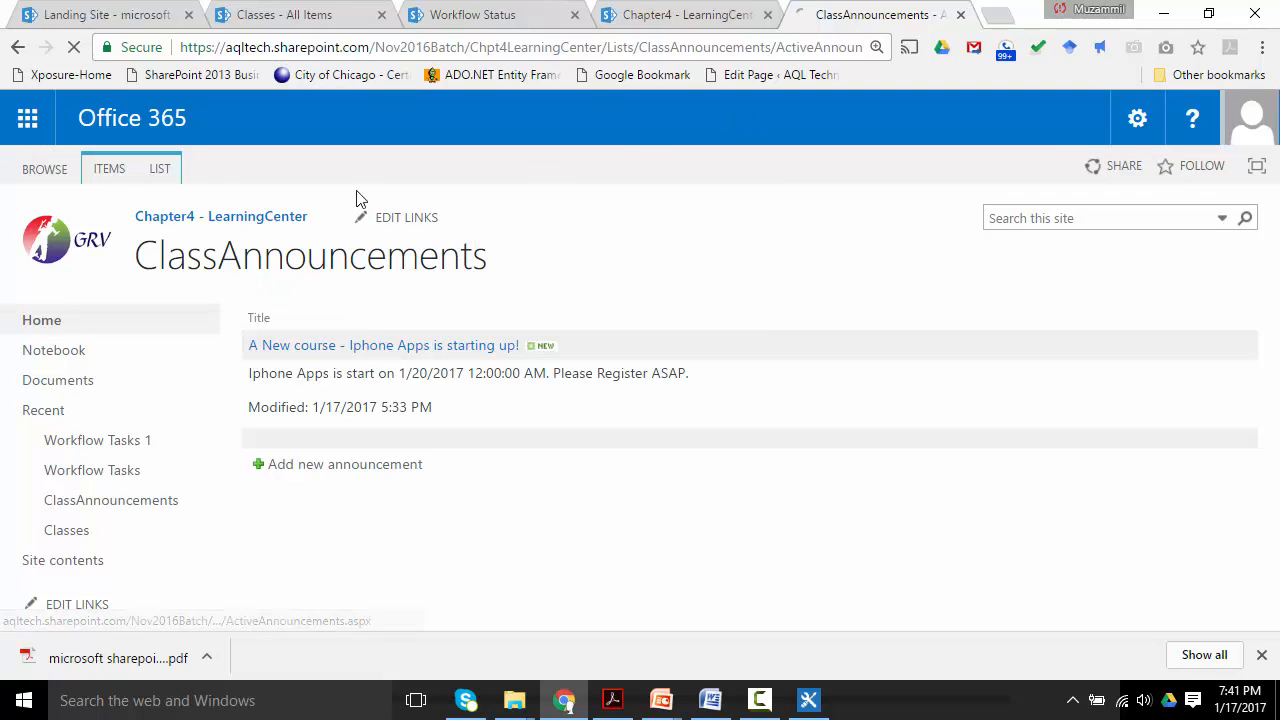
left_click(158, 169)
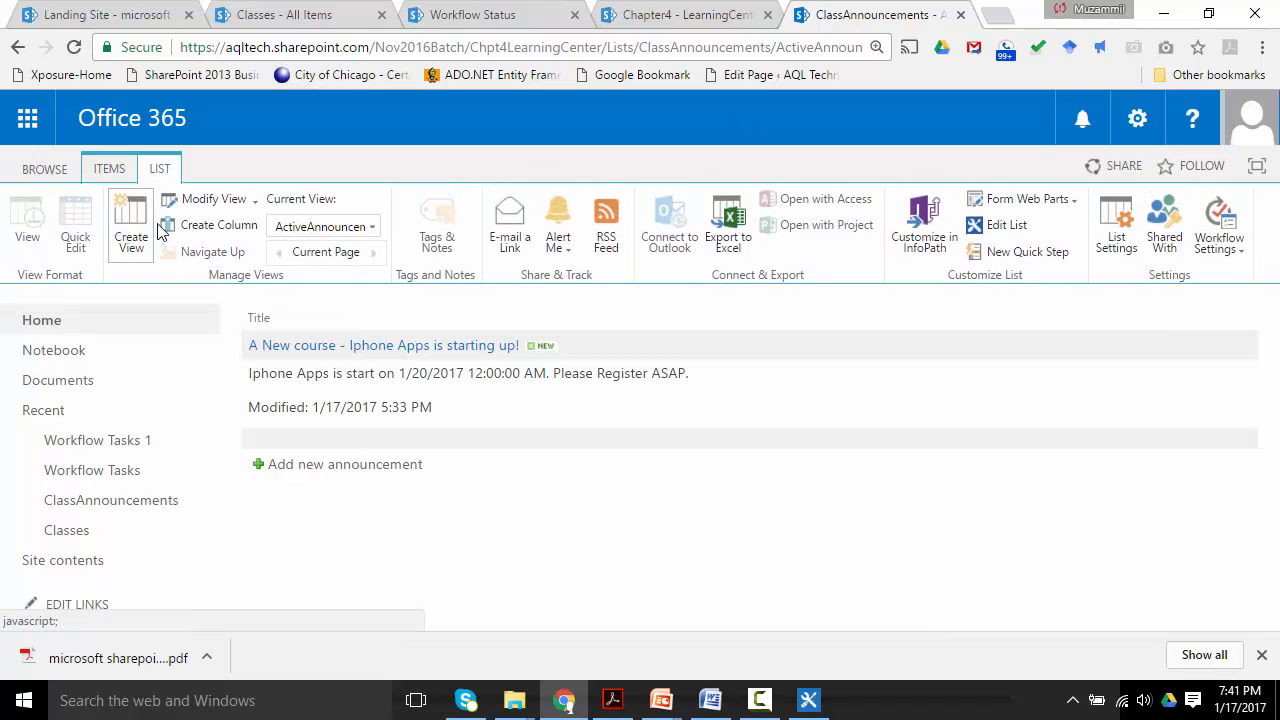
left_click(206, 199)
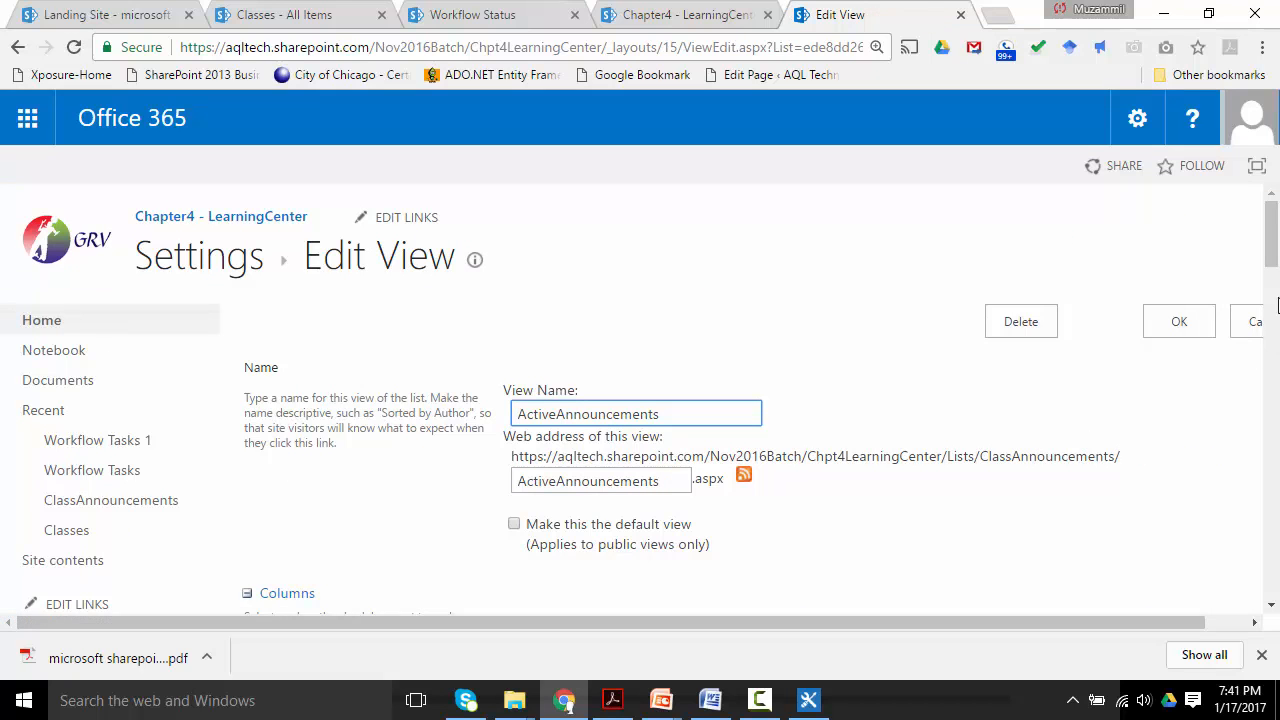
Step: Hide the Modified column in the ActiveAnnouncements view and save the view
left_click_drag(1271, 258, 1272, 313)
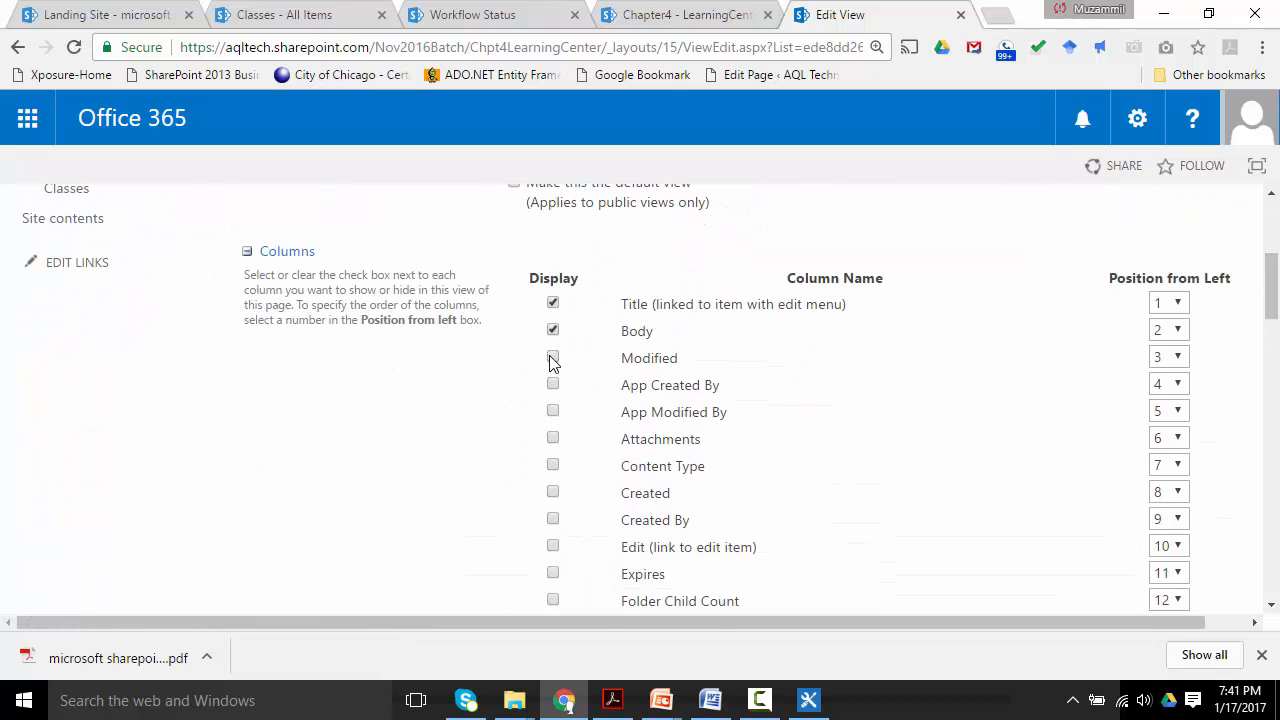
scroll(1268, 300, "up", 3)
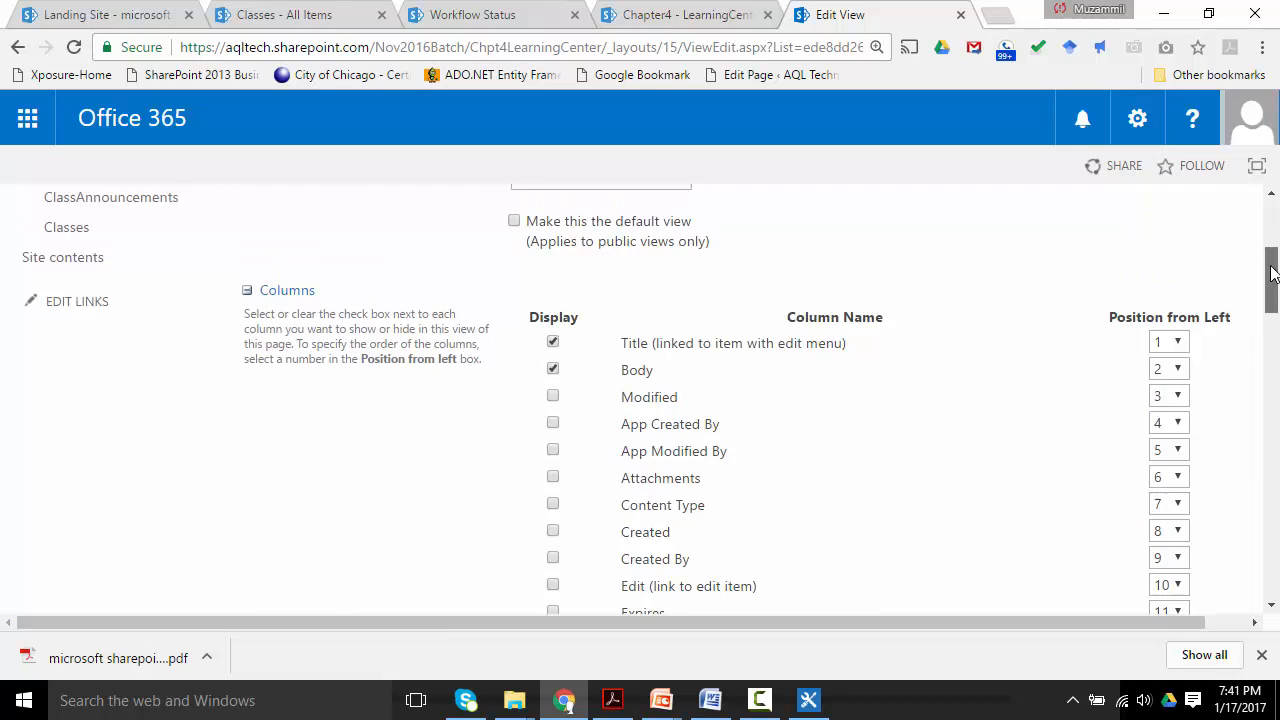
left_click(1170, 321)
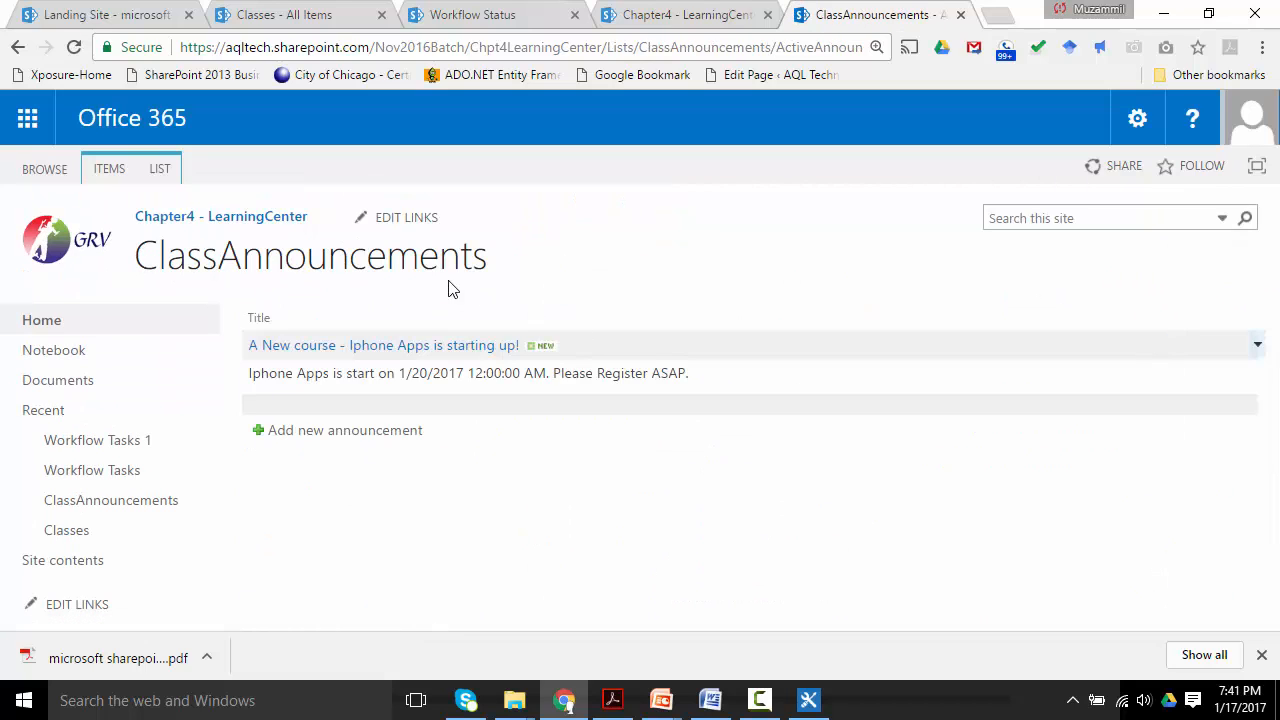
left_click(414, 429)
Step: Review the Classes, Workflow Status and LearningCenter home pages, and refresh the home page to check its Announcements web part
left_click(670, 14)
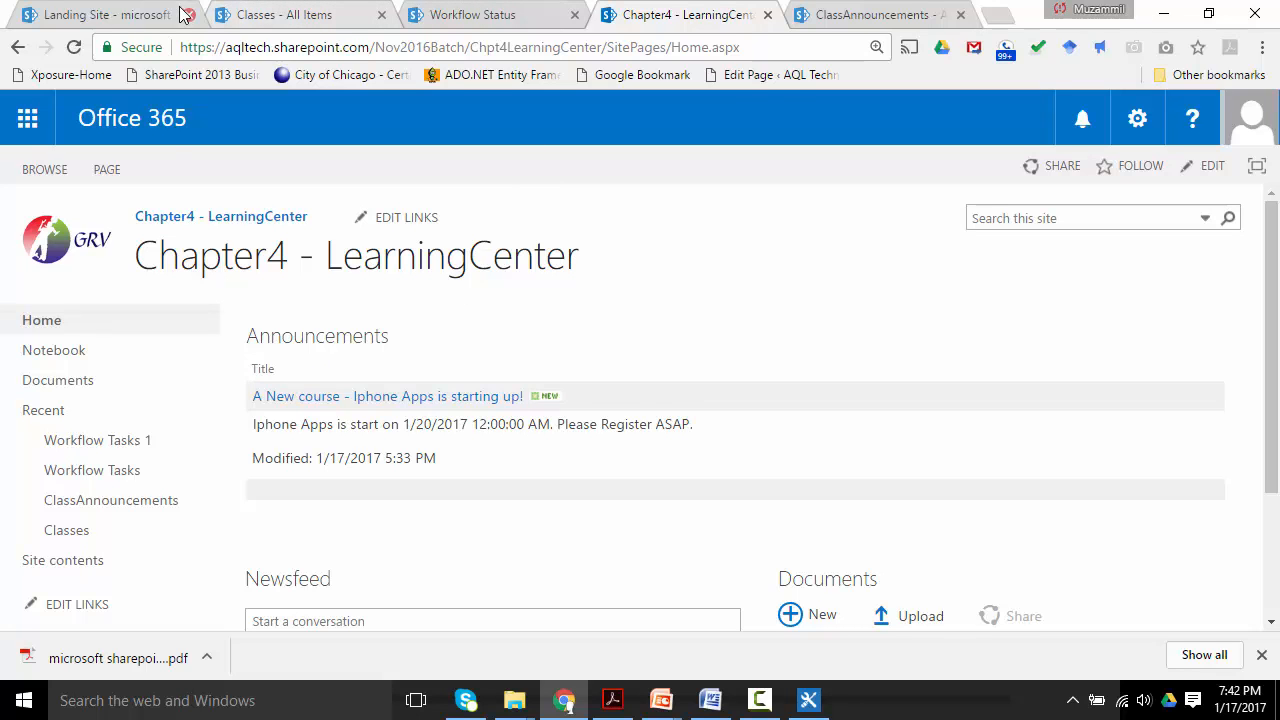
left_click(292, 14)
left_click(458, 14)
right_click(12, 8)
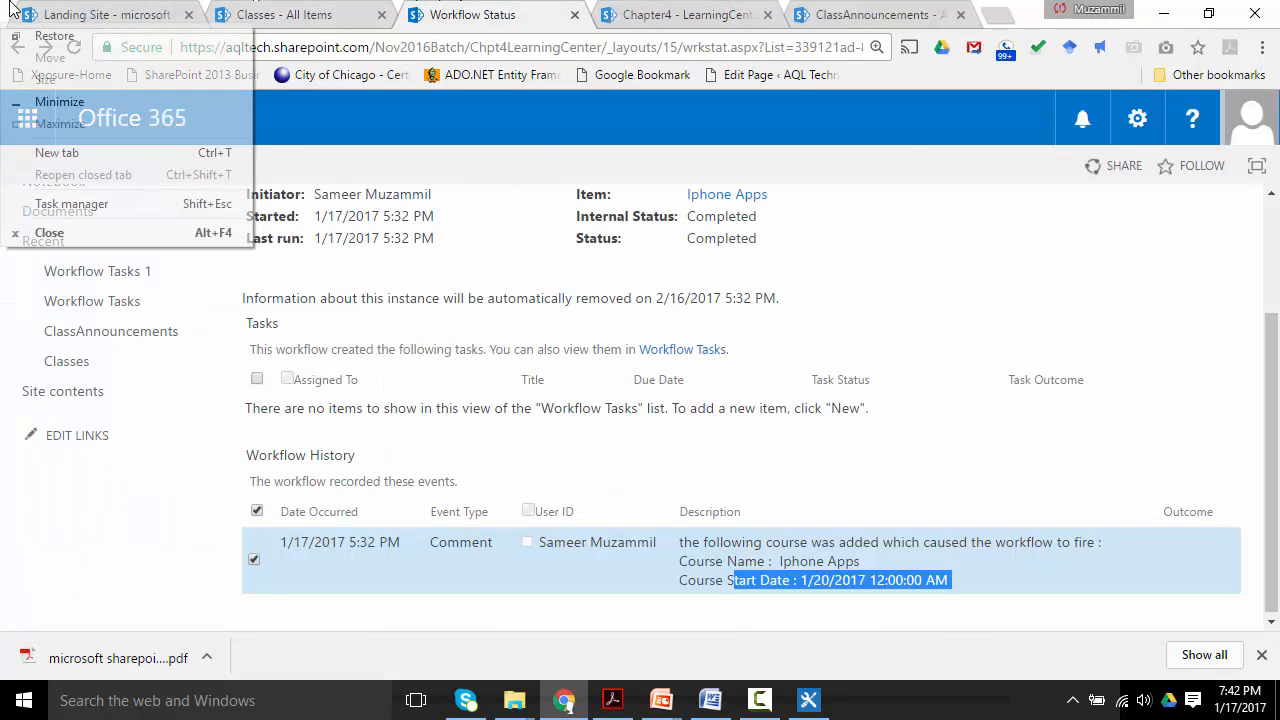
left_click(106, 14)
left_click(308, 14)
left_click(448, 14)
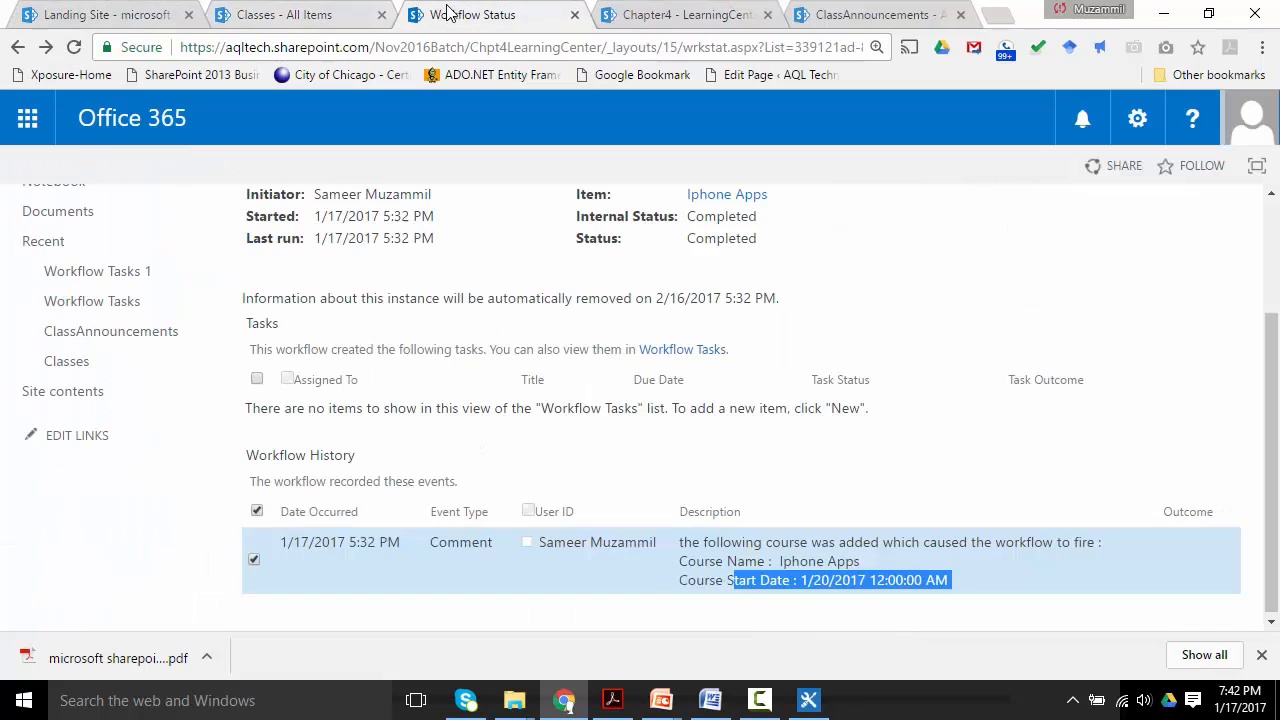
left_click(686, 12)
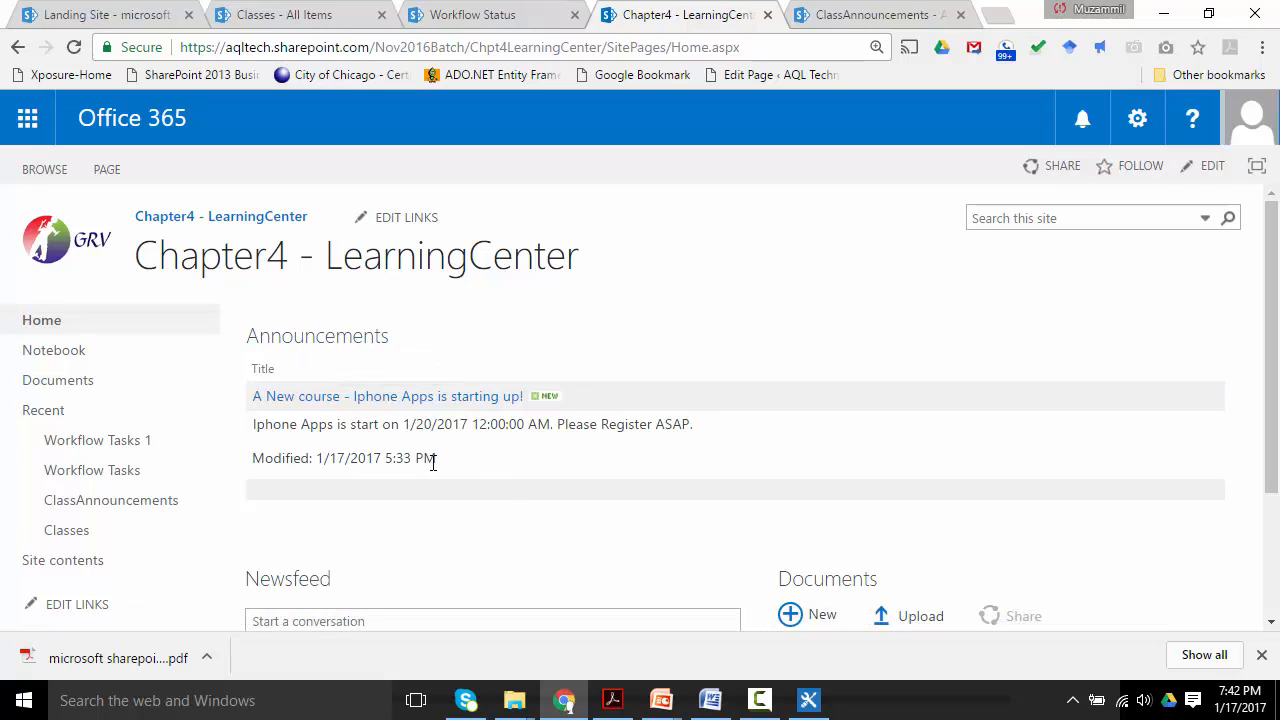
key("F5")
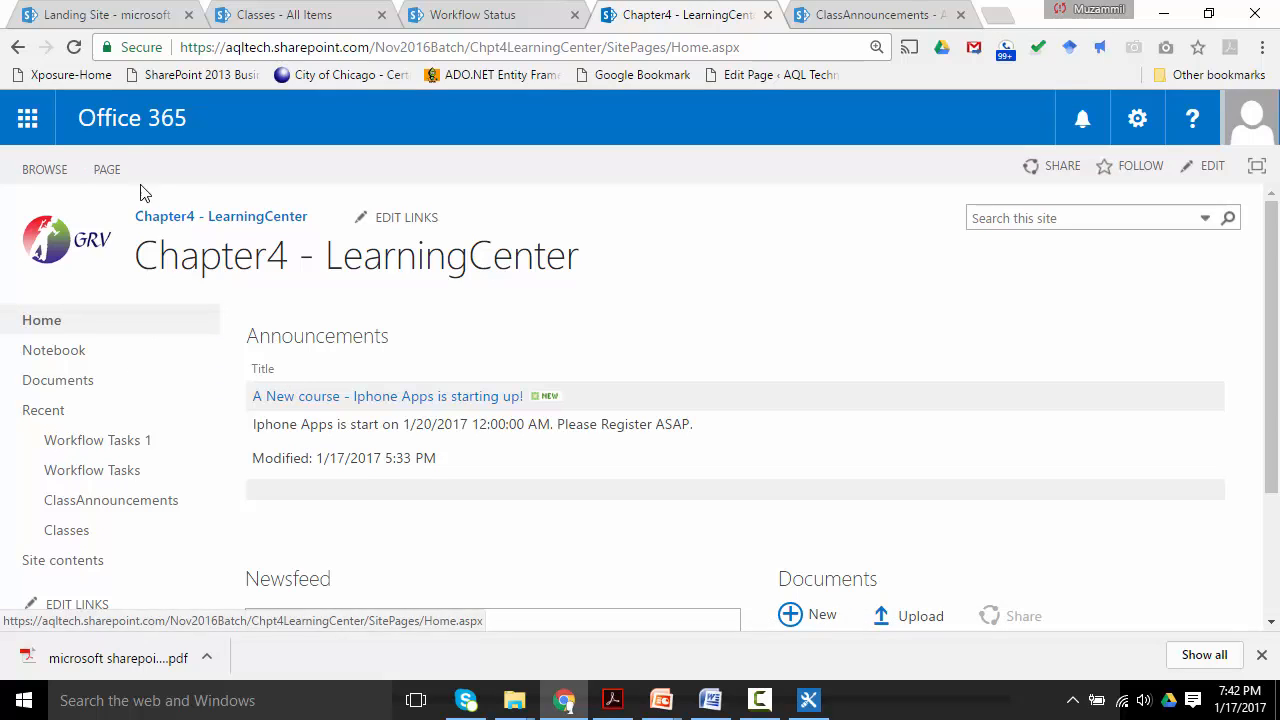
Step: Put the LearningCenter home page in edit mode and open the Announcements web part's properties
left_click(112, 172)
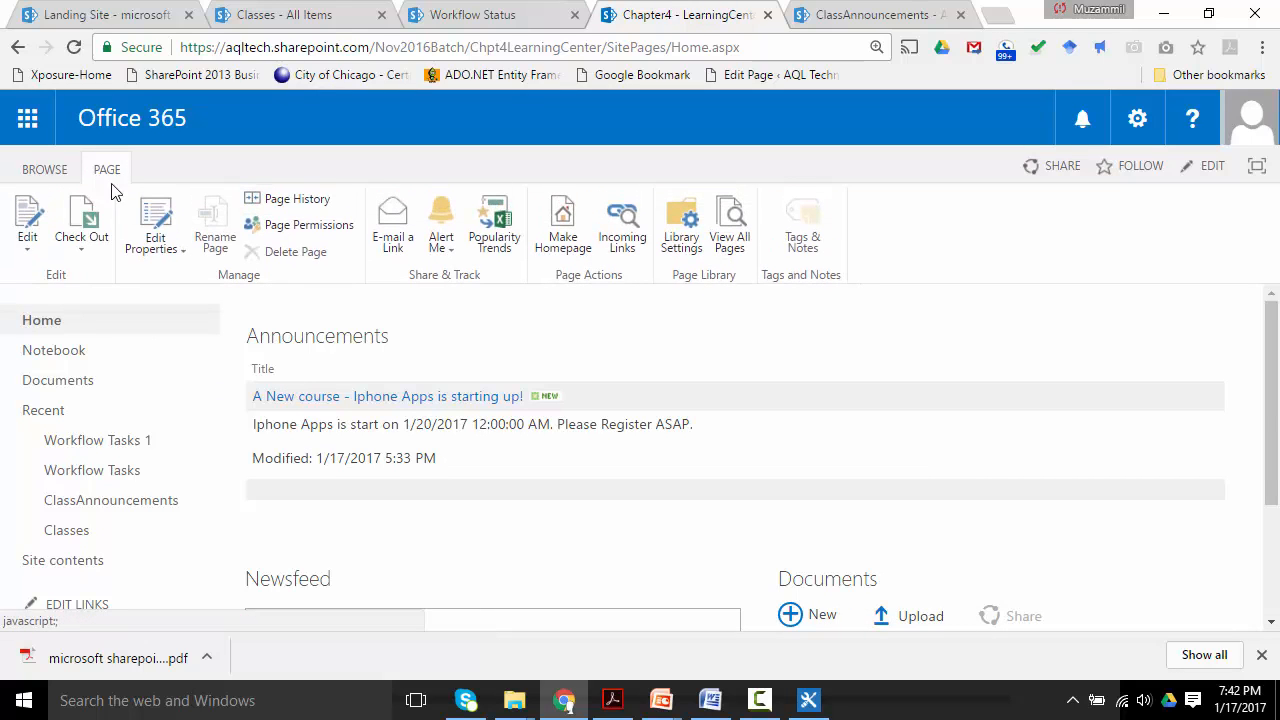
left_click(30, 226)
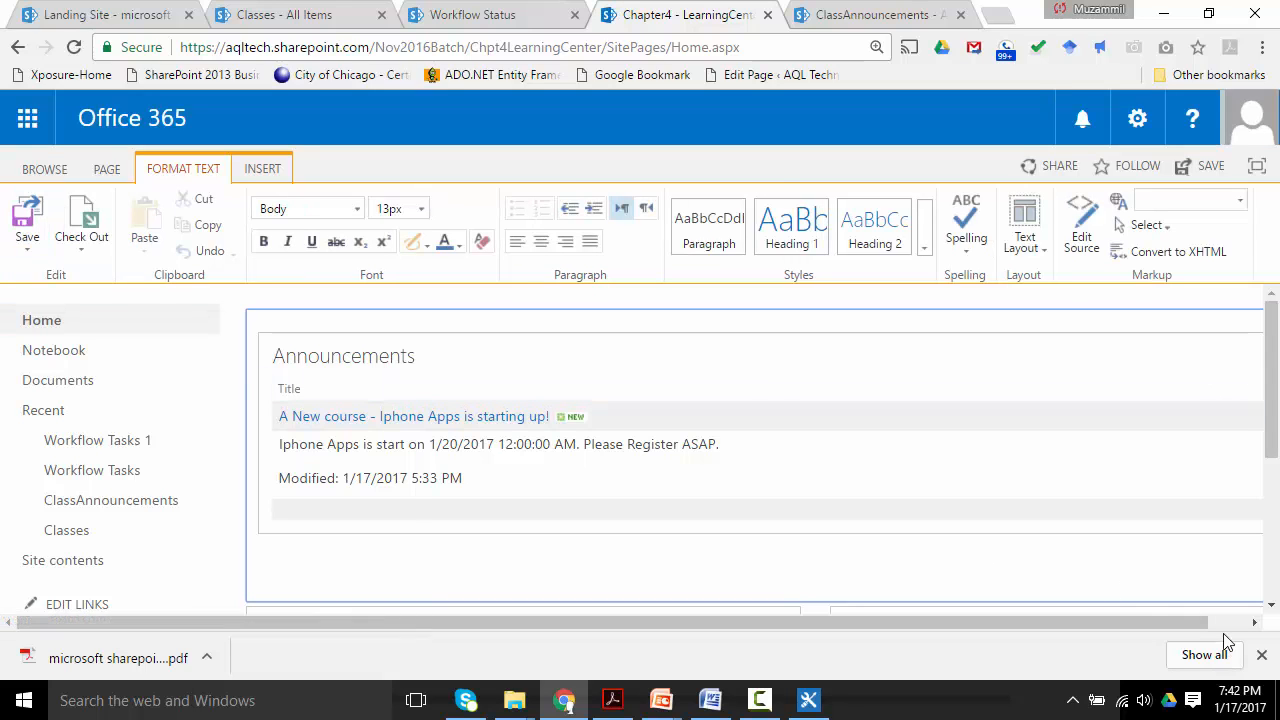
left_click(1232, 624)
left_click(1201, 357)
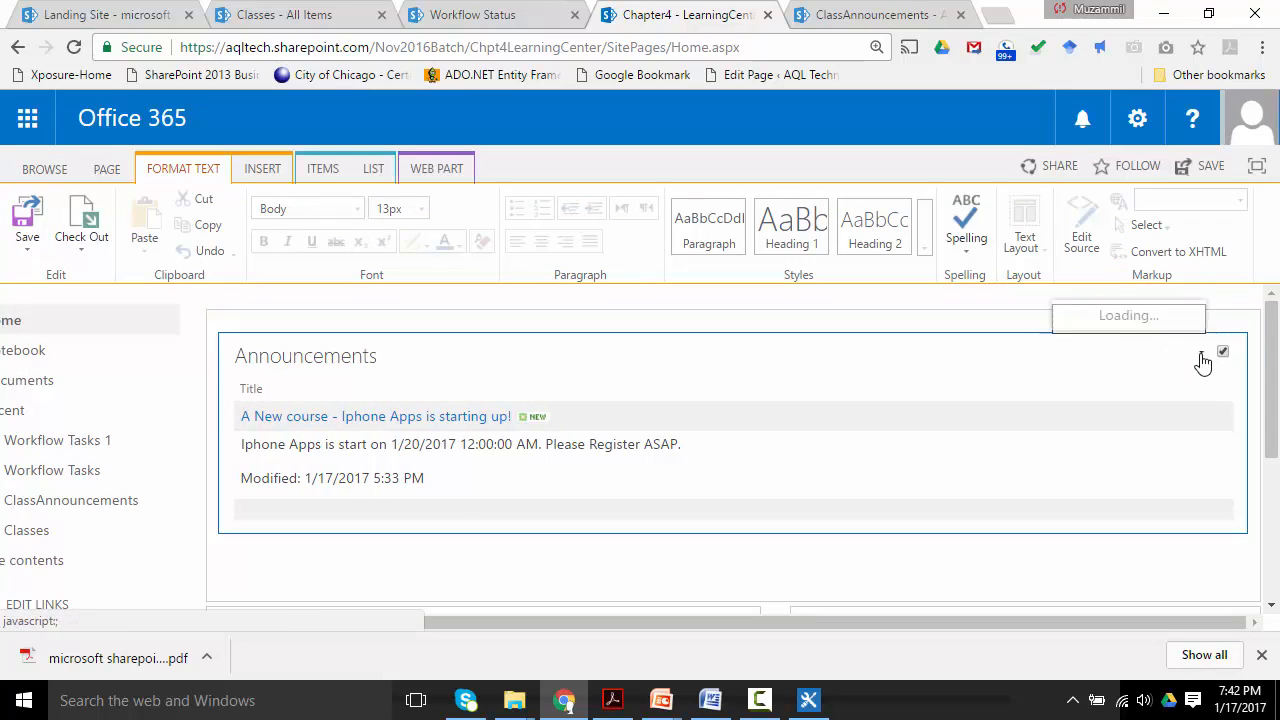
left_click(1140, 458)
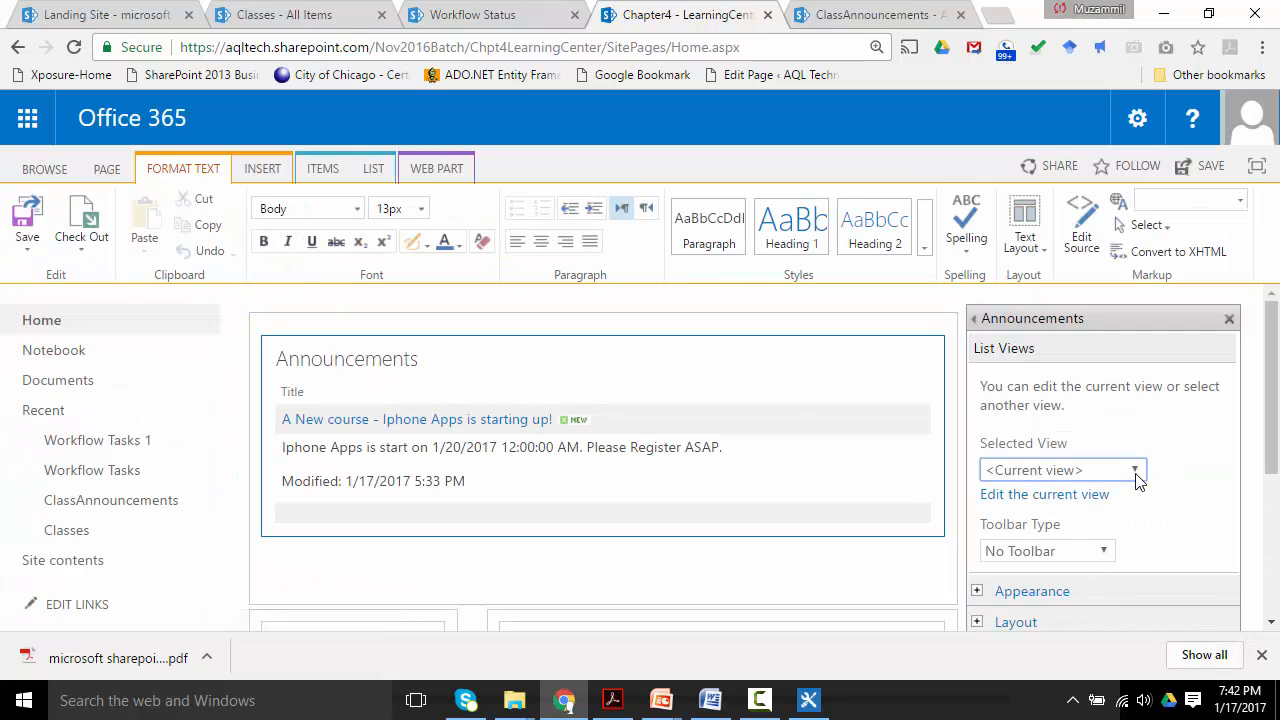
Step: Set the Announcements web part's selected view to ActiveAnnouncements, accept the view switch, and save the home page
left_click(1135, 470)
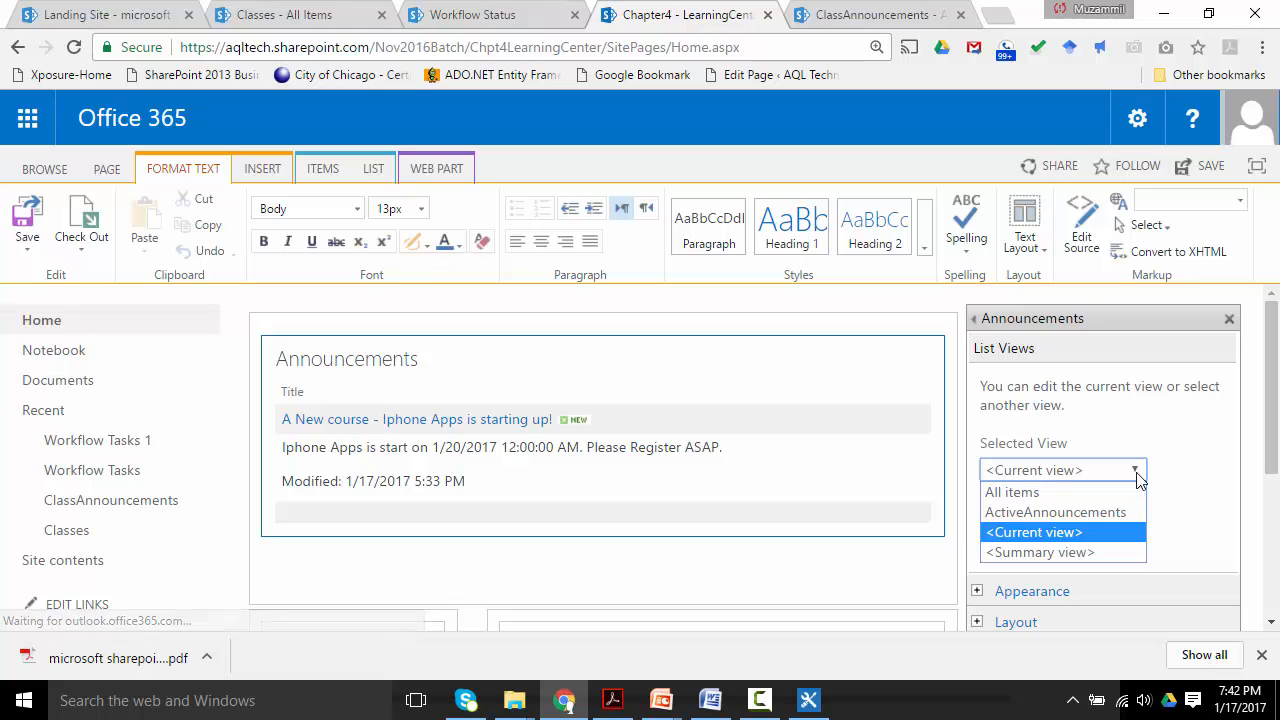
left_click(1107, 514)
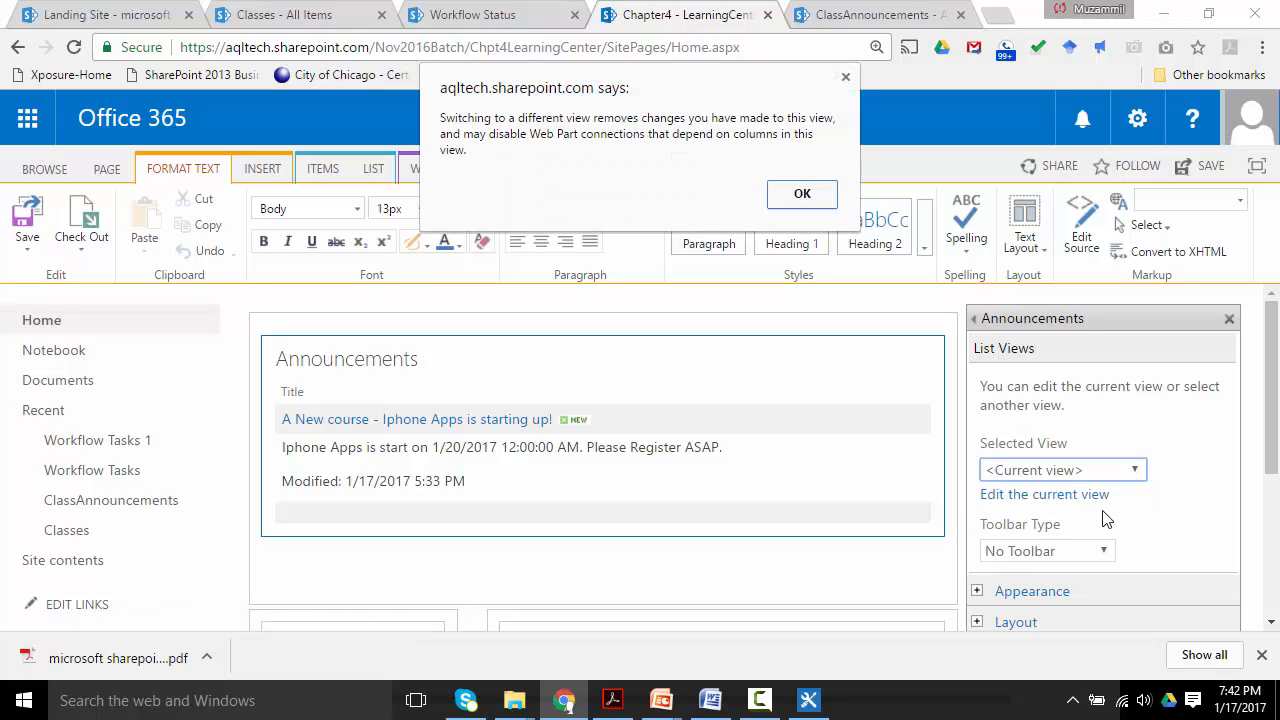
left_click(782, 195)
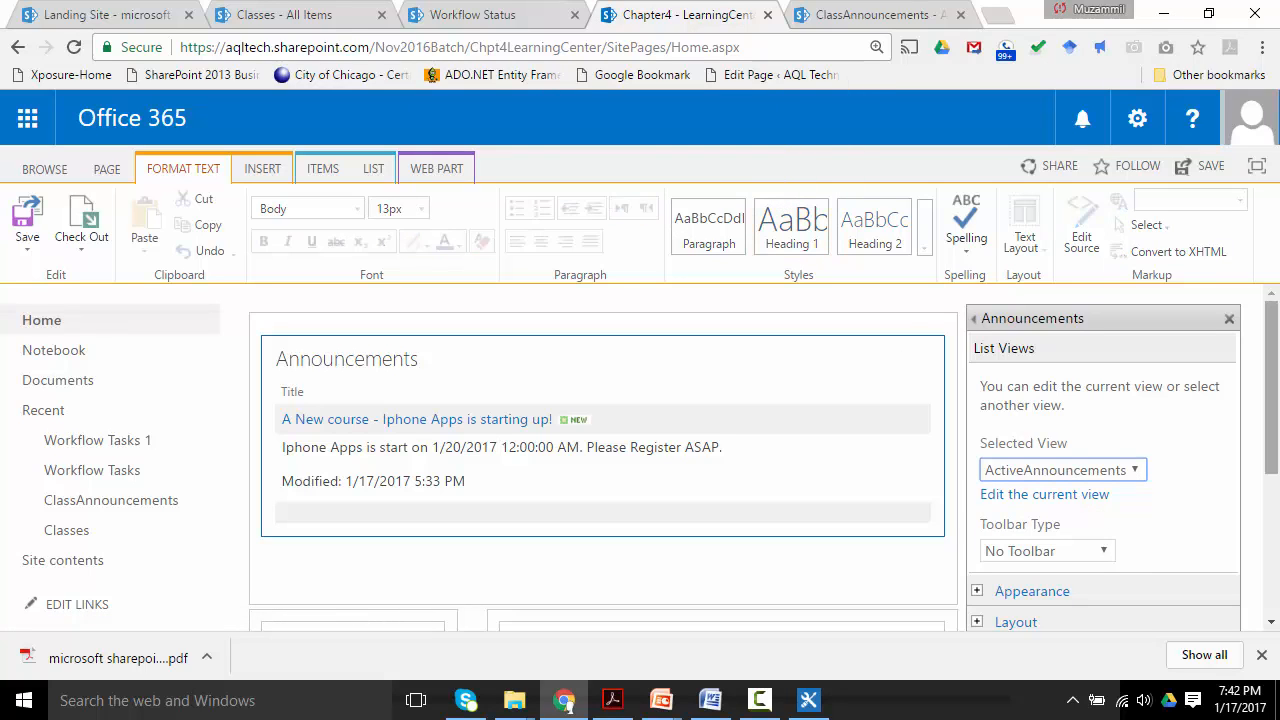
left_click_drag(1274, 395, 1274, 523)
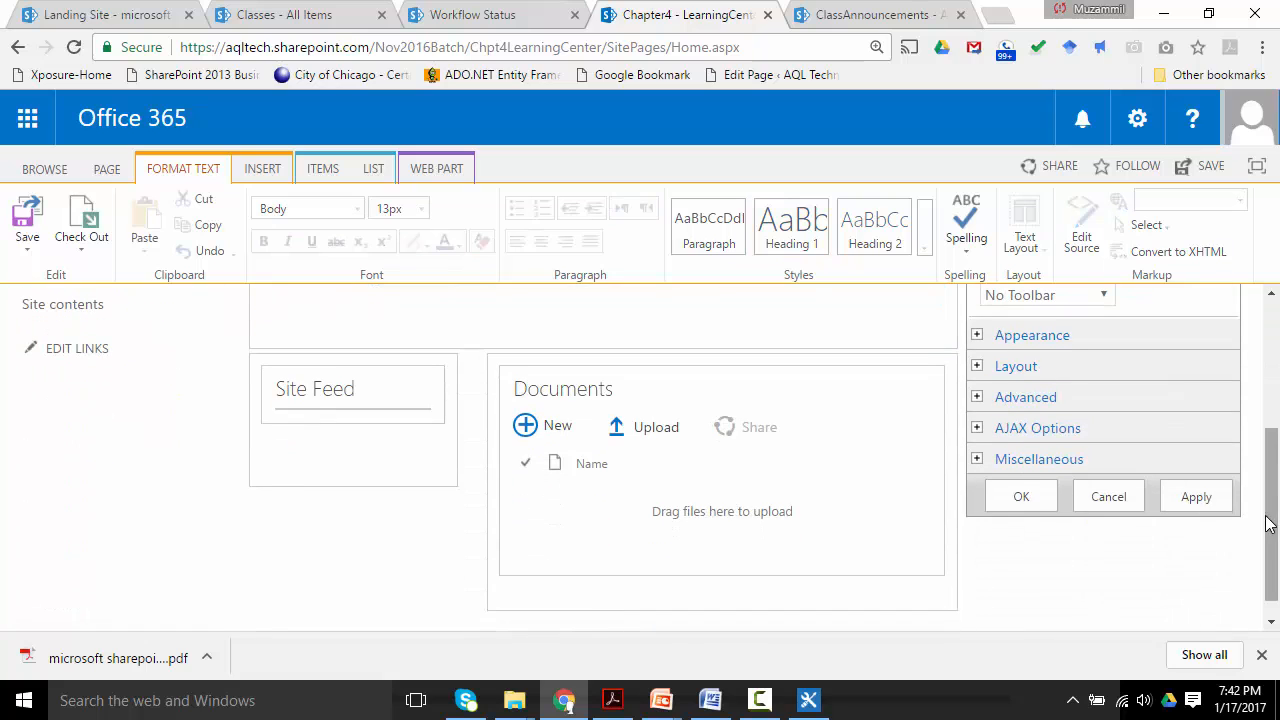
left_click(1028, 497)
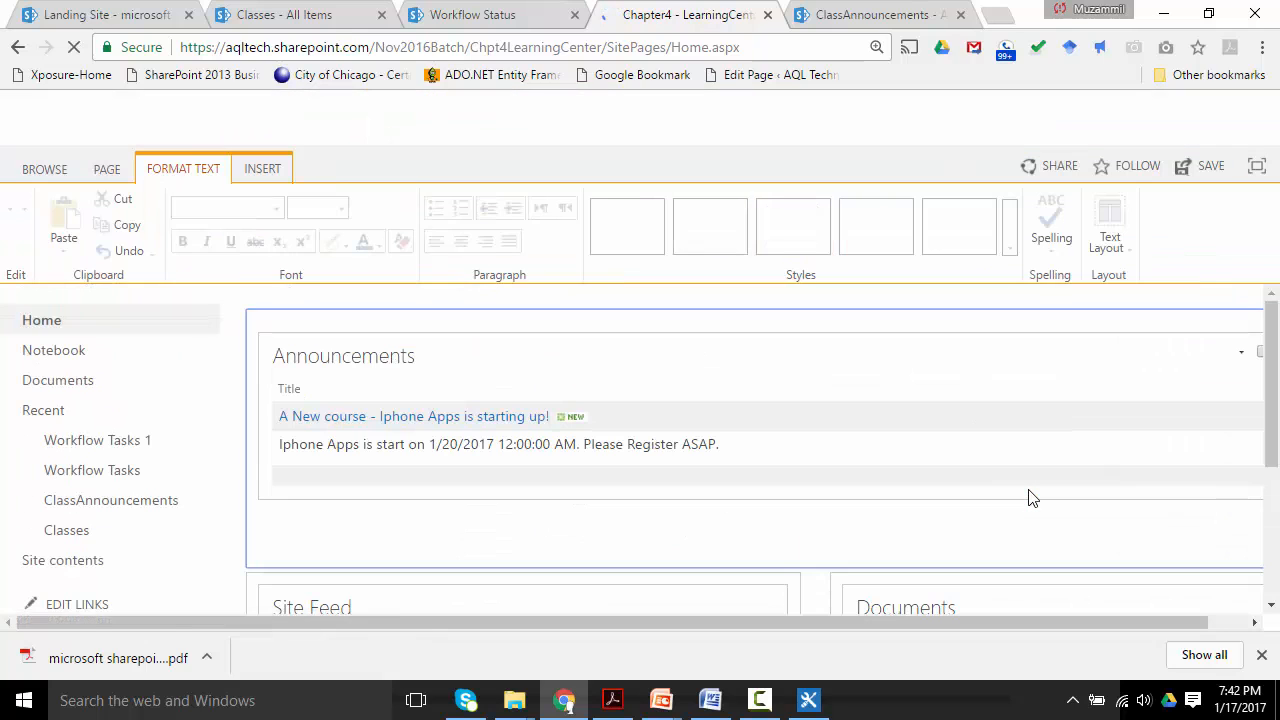
left_click(27, 225)
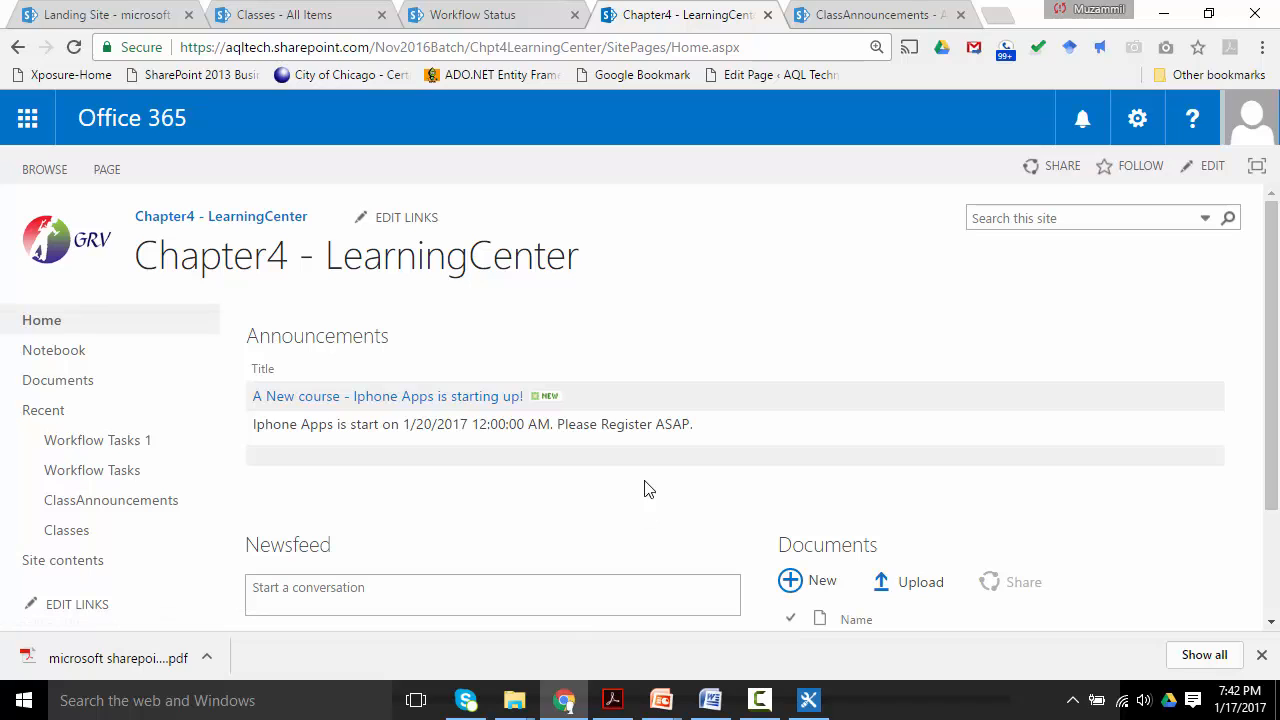
Step: Compare the home page's announcement with the ClassAnnouncements list and the courses in the Classes list
left_click(868, 10)
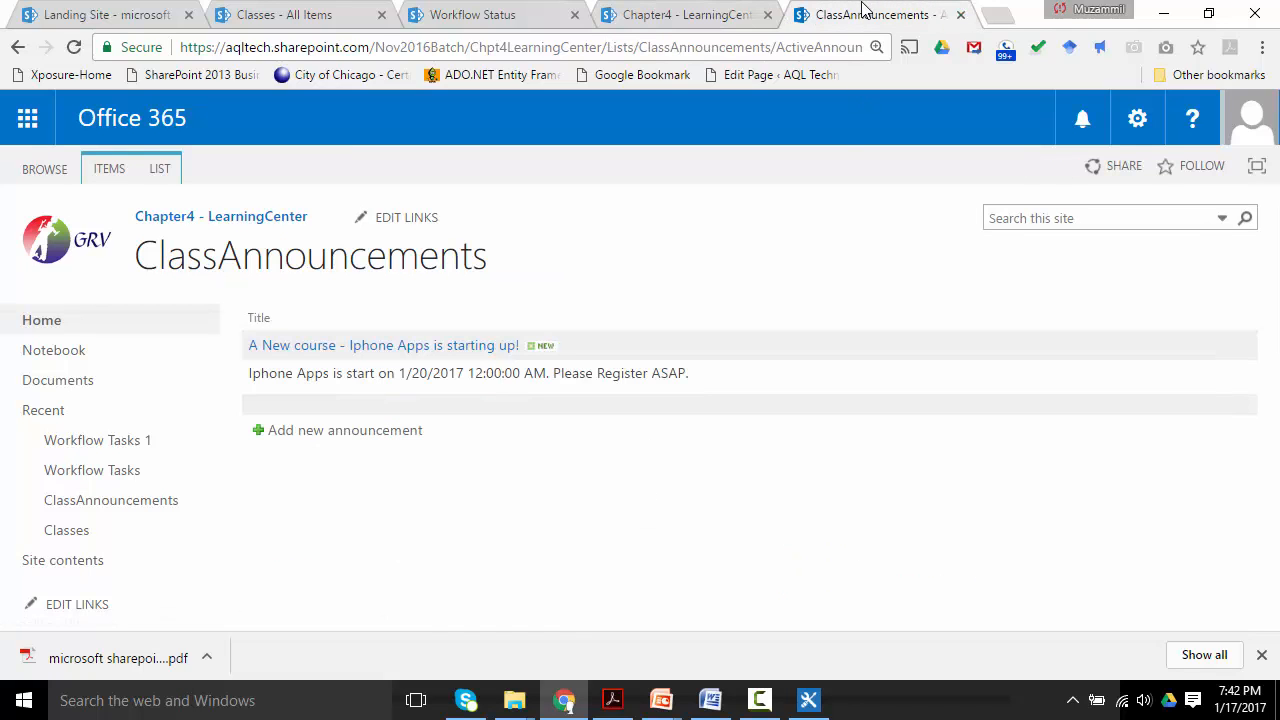
left_click(683, 16)
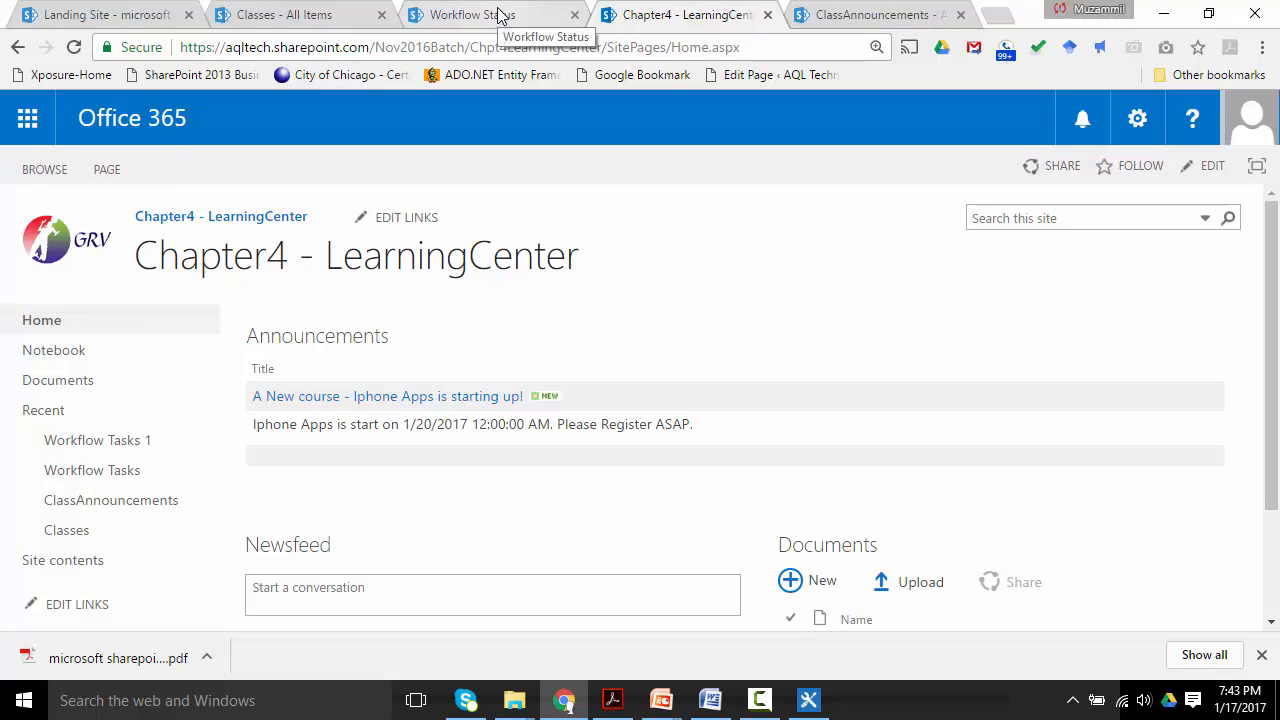
left_click(296, 14)
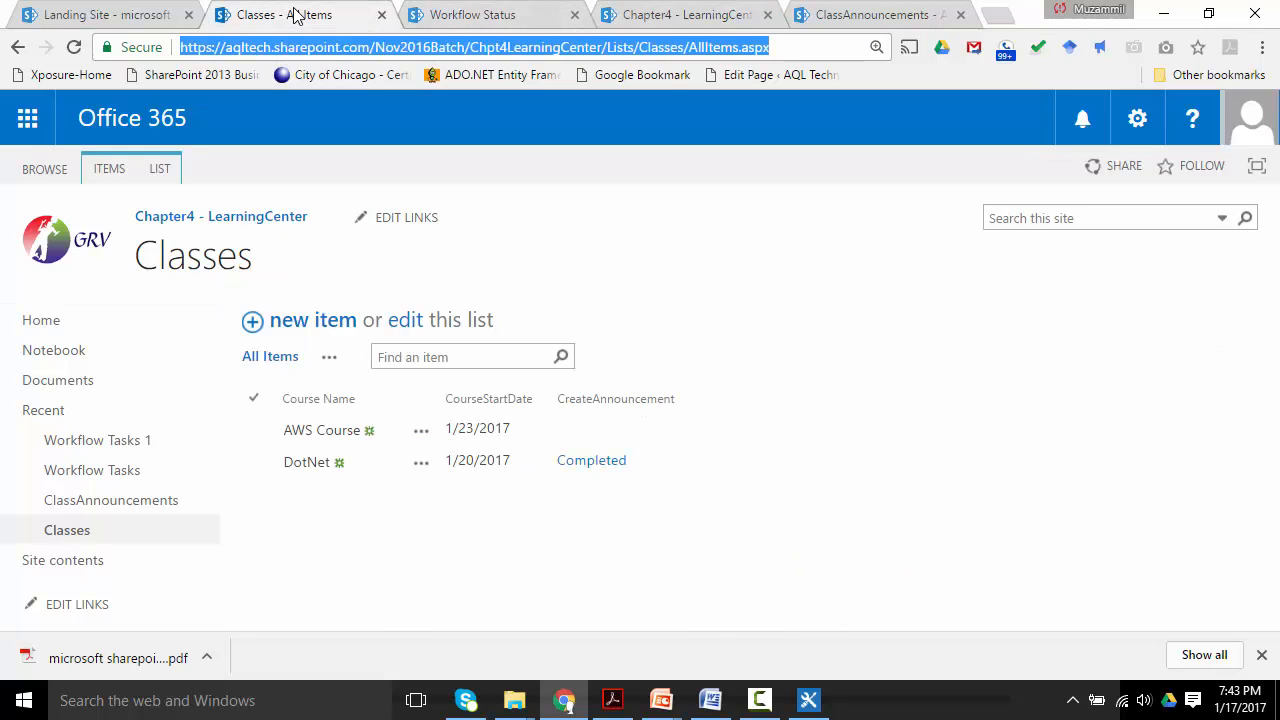
left_click(451, 461)
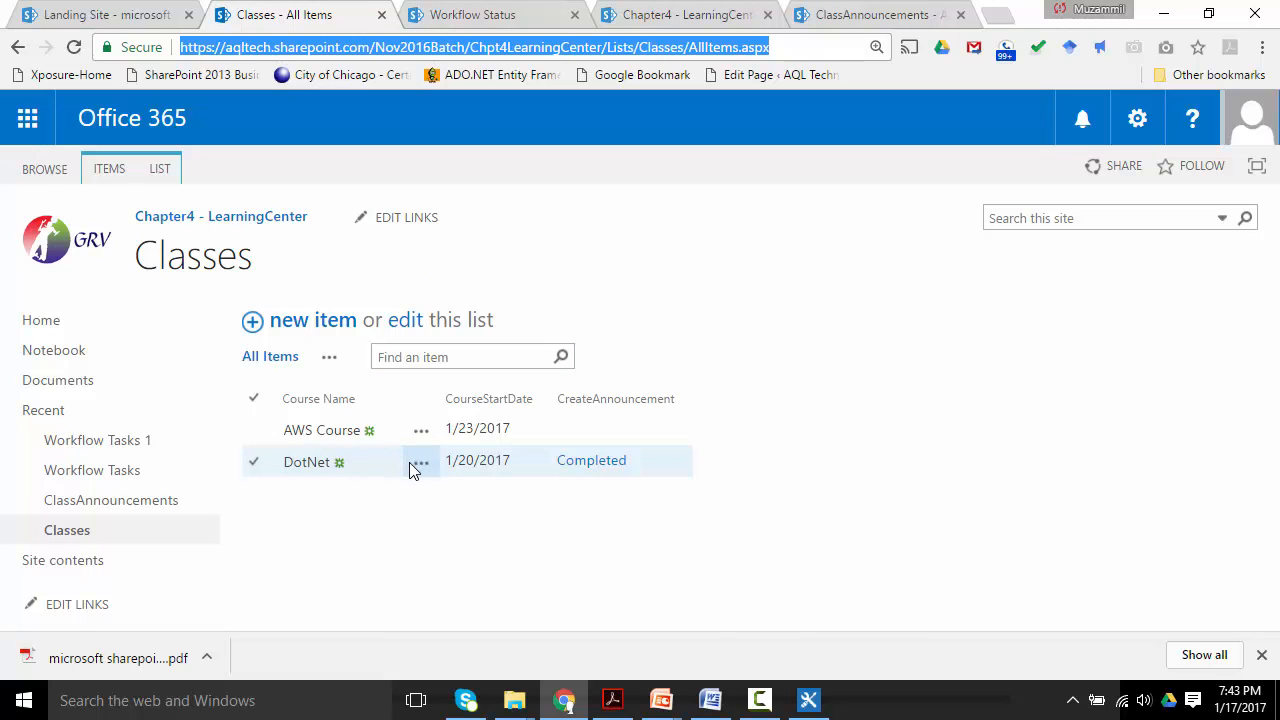
left_click(640, 18)
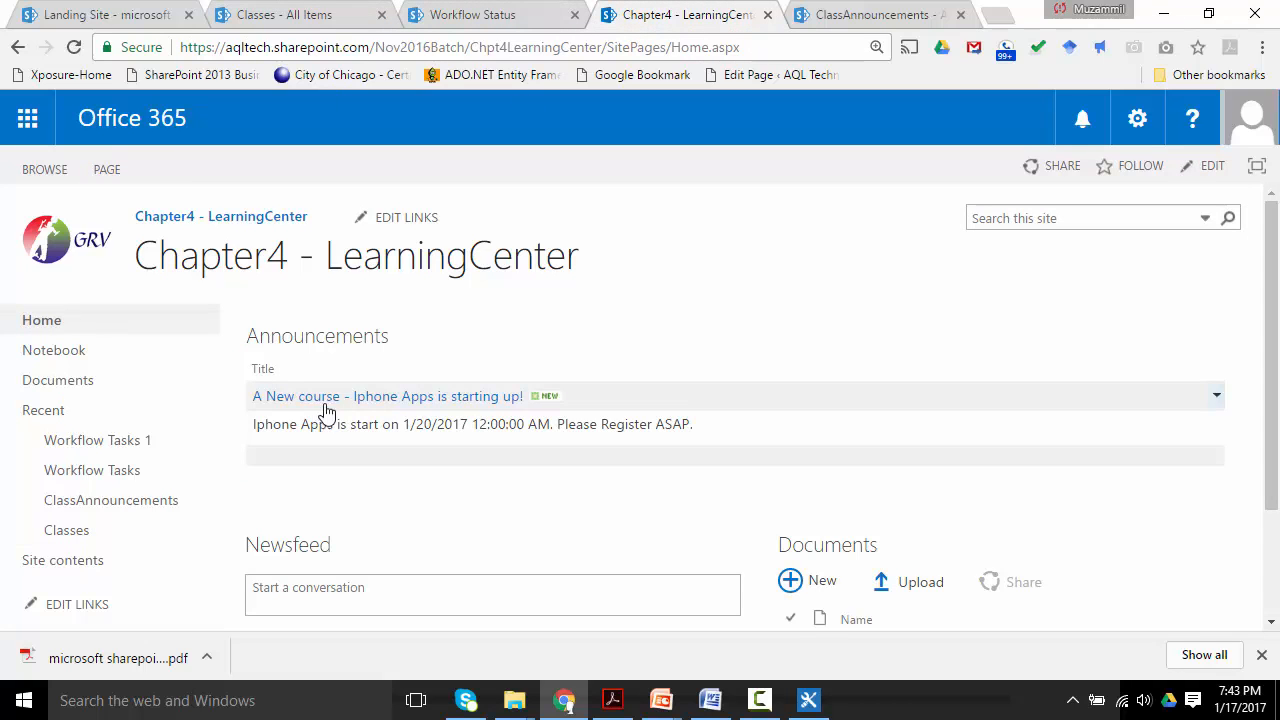
Step: Rename the DotNet class as DotNet Course, save it, and refresh the LearningCenter home page to check its announcements
left_click(340, 14)
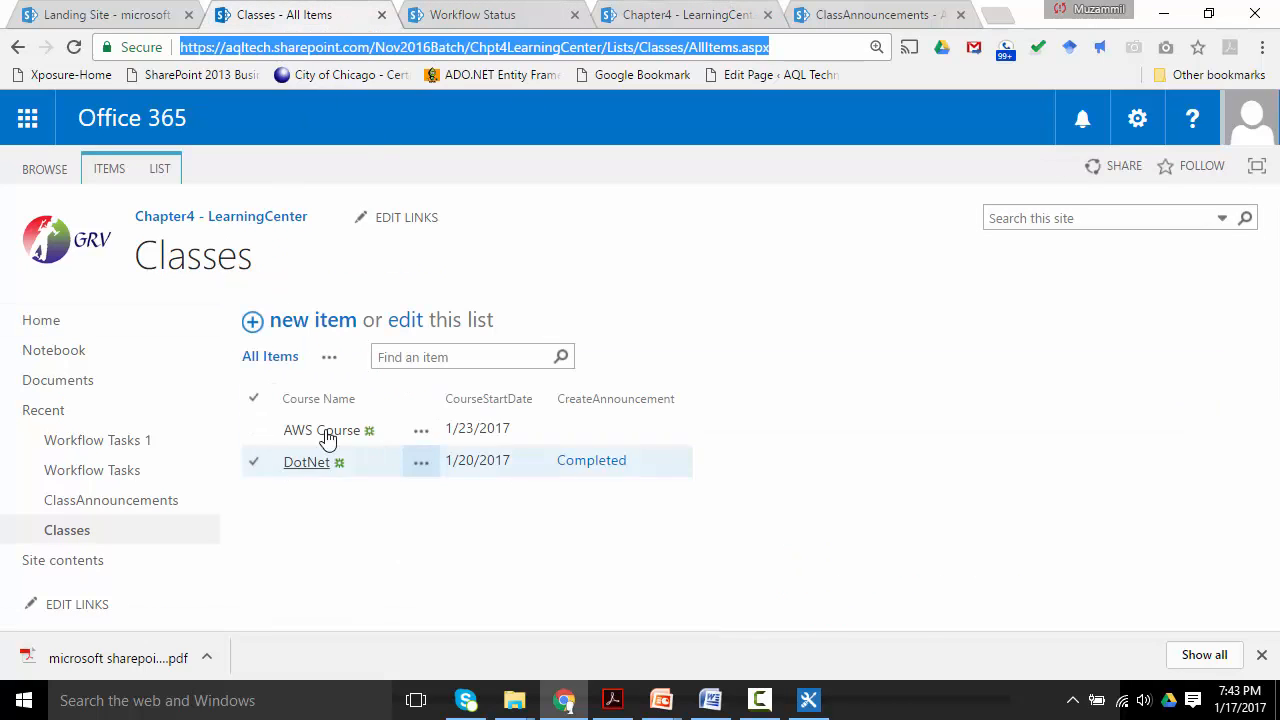
left_click(423, 462)
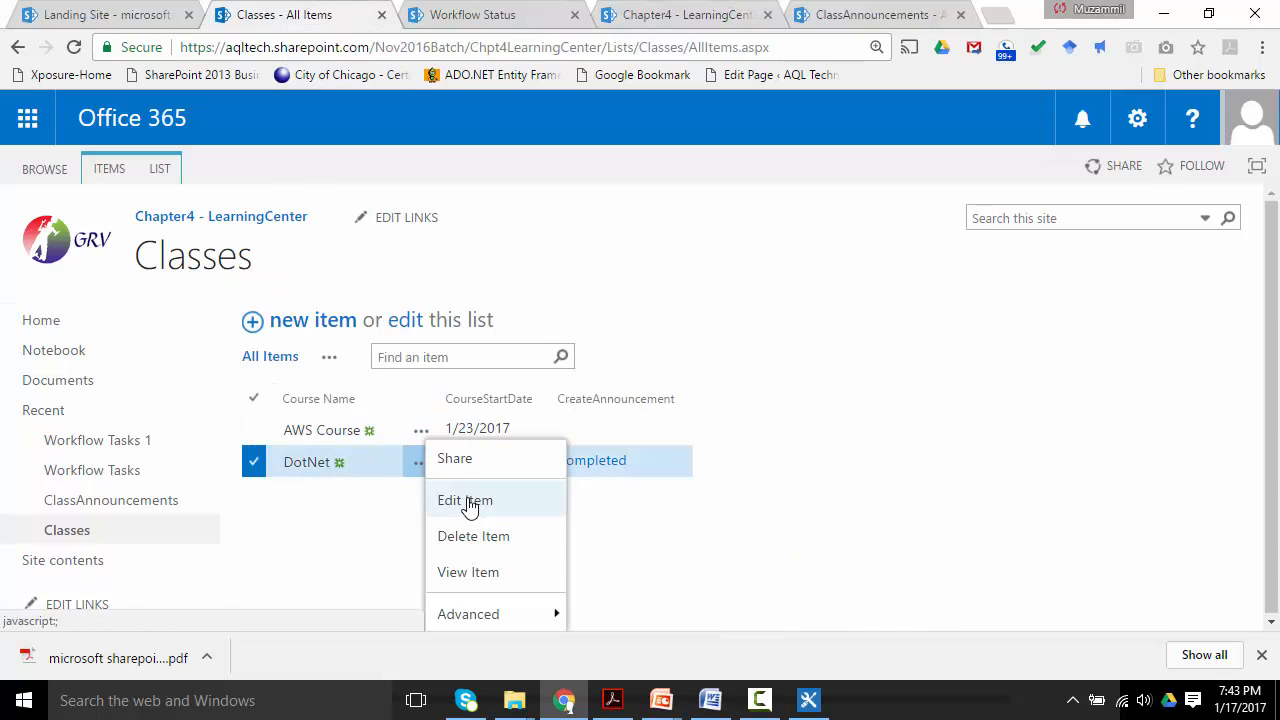
left_click(468, 502)
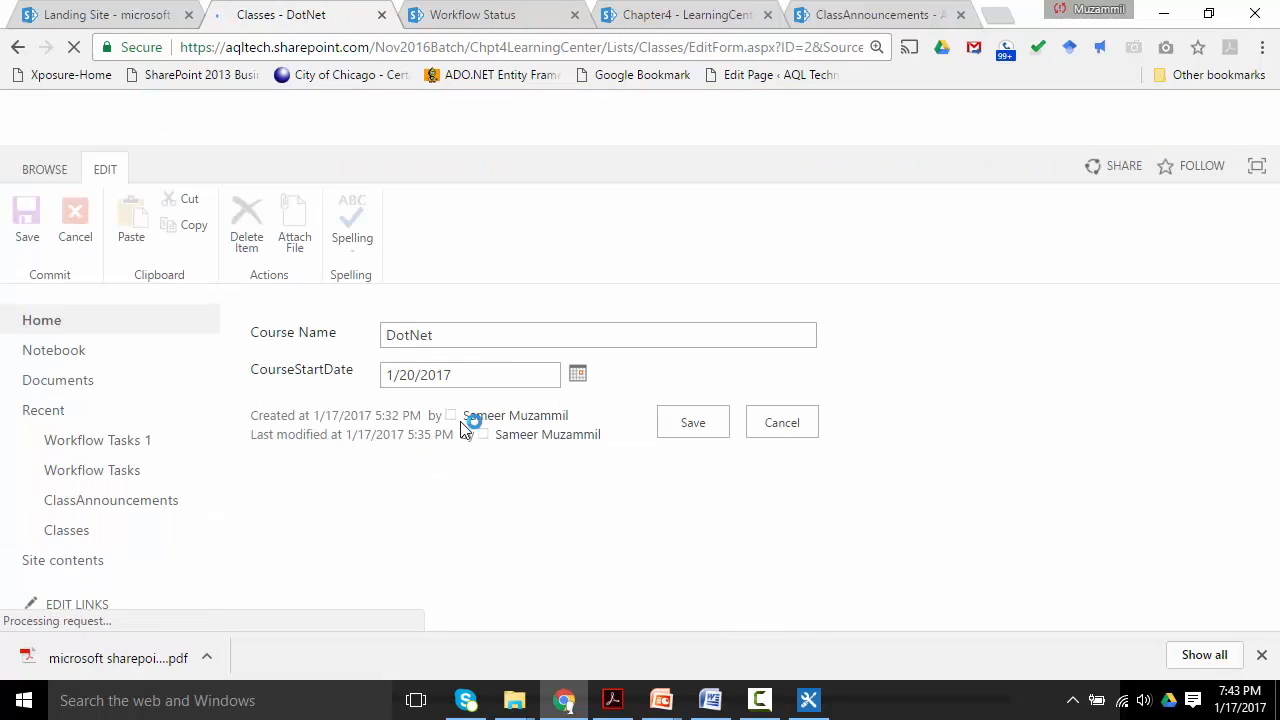
type("Course")
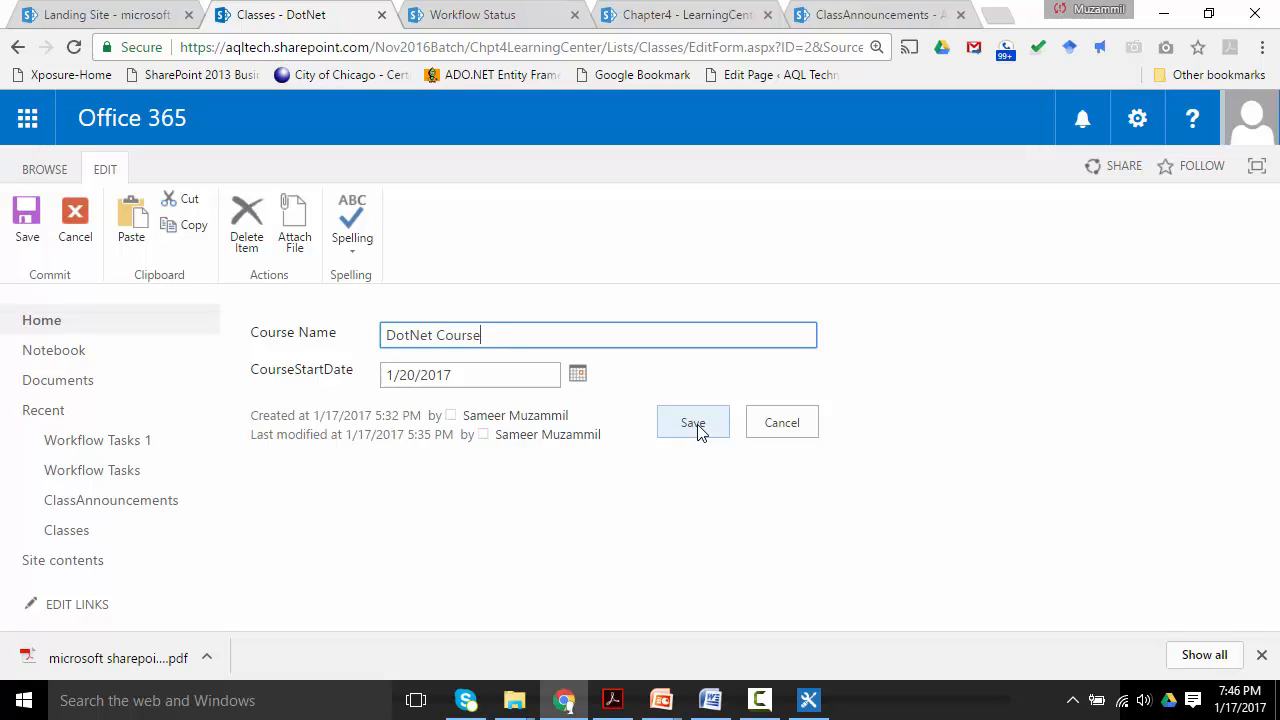
left_click(697, 424)
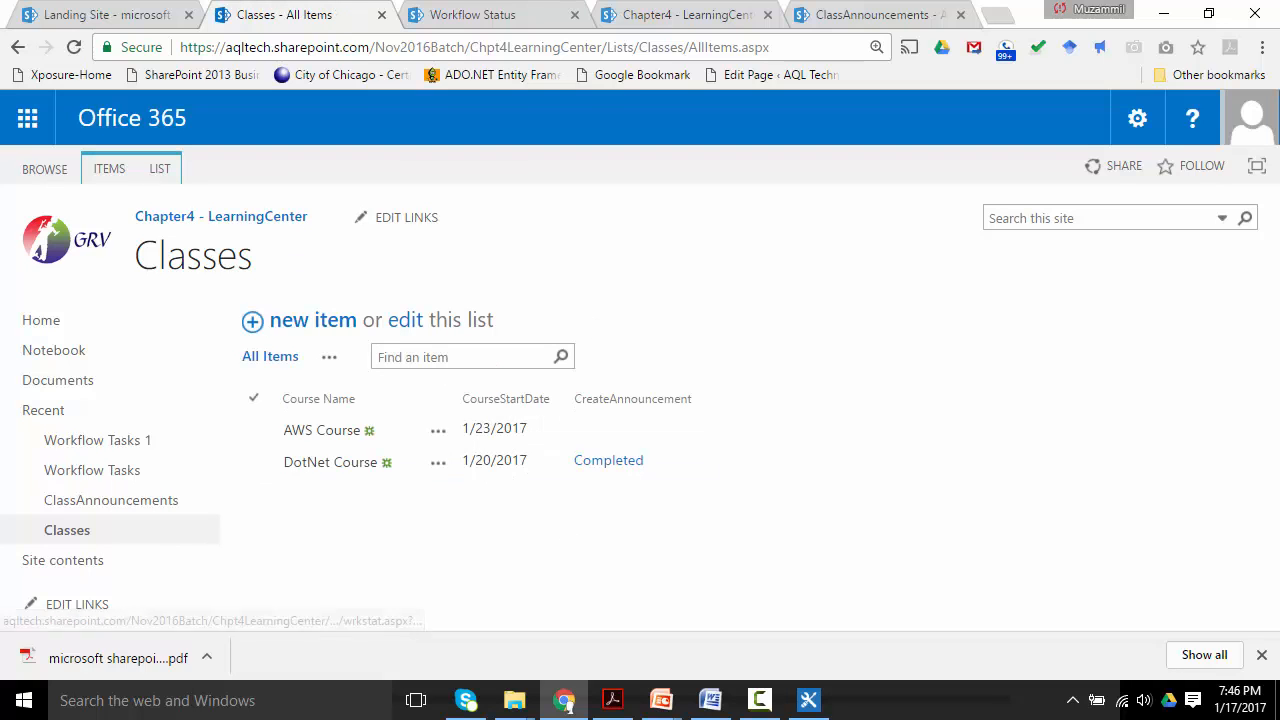
left_click(673, 12)
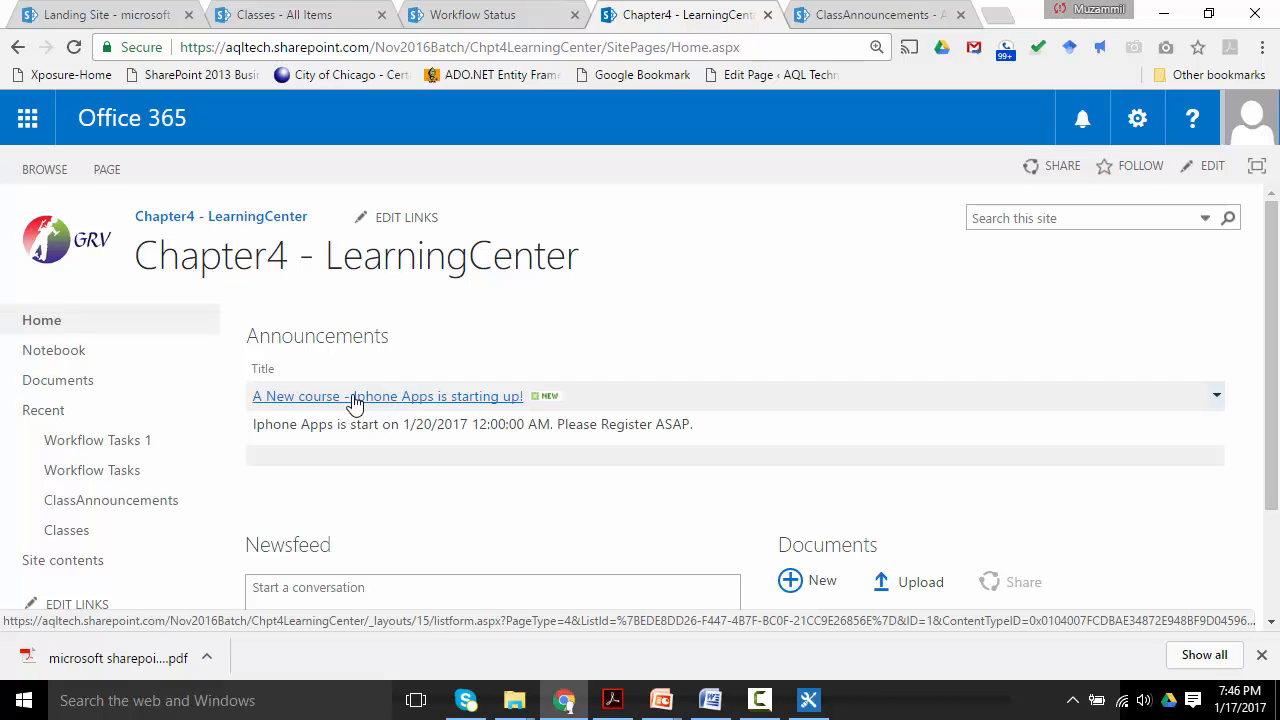
key("F5")
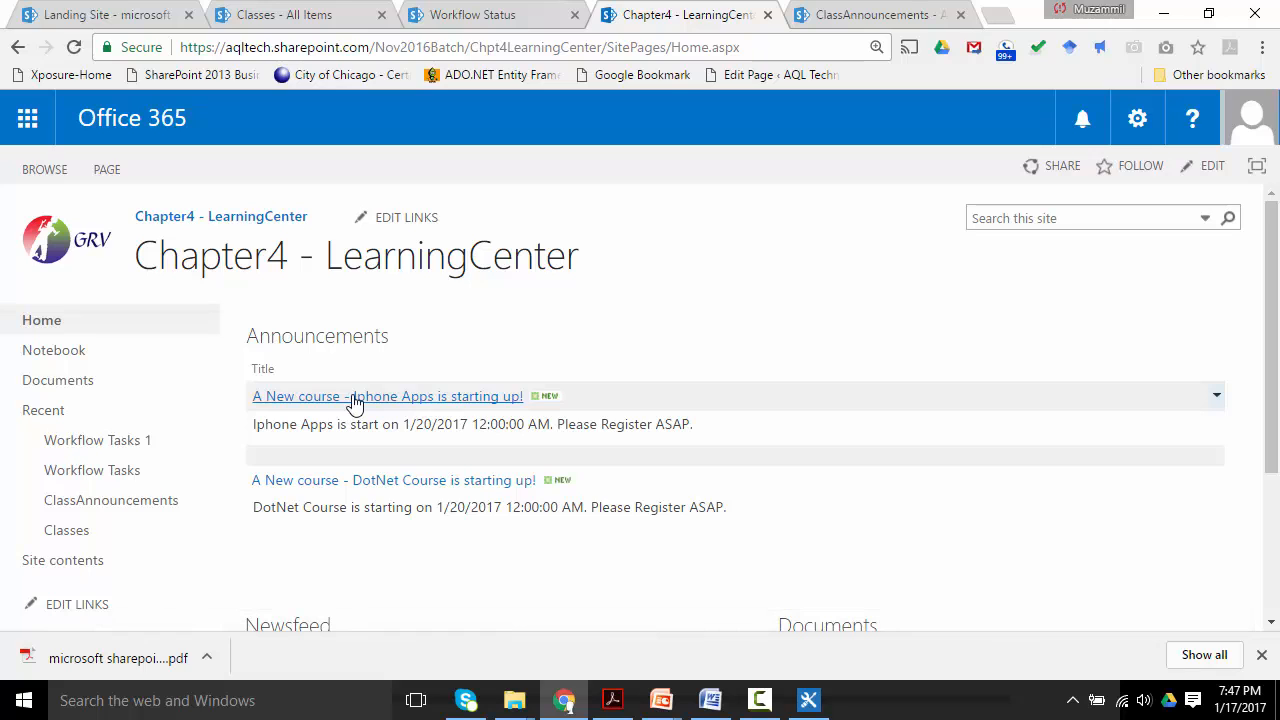
Step: Switch to SharePoint Designer and open the CreateAnnouncement workflow in the text-based designer to review its stages
key("alt+Tab")
key("alt+Tab")
mouse_move(812, 700)
left_click(806, 704)
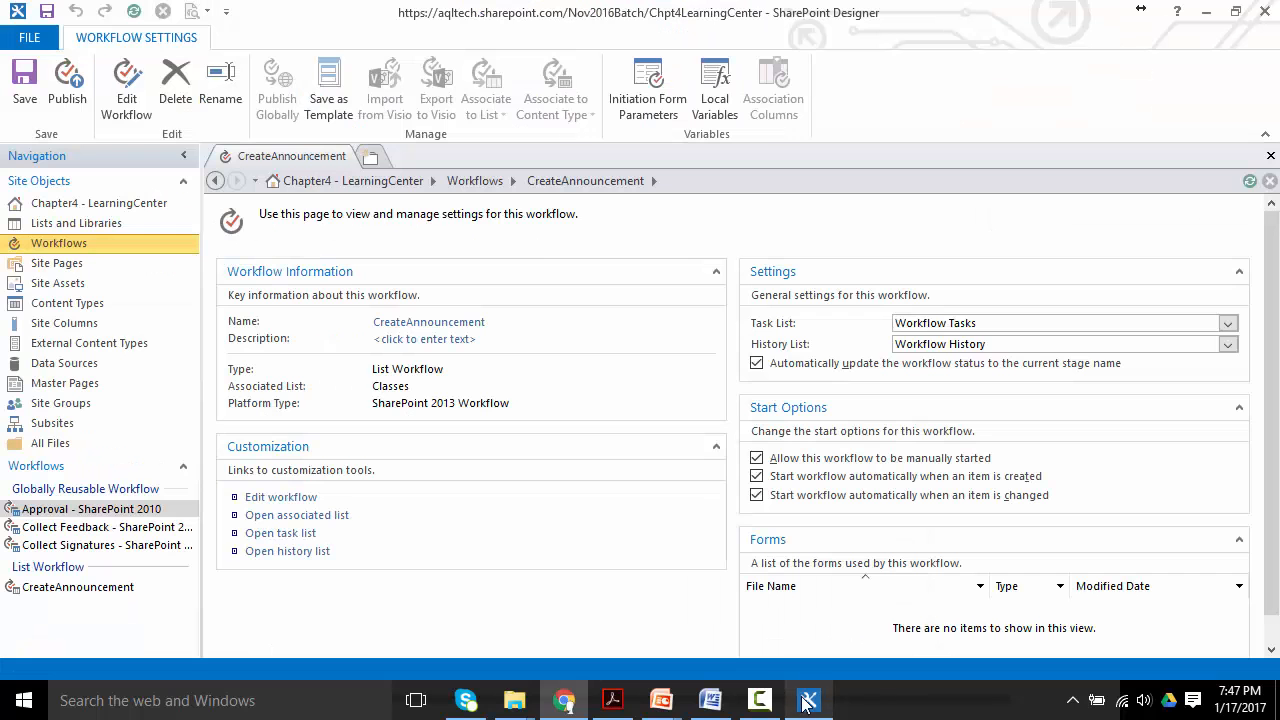
left_click(283, 497)
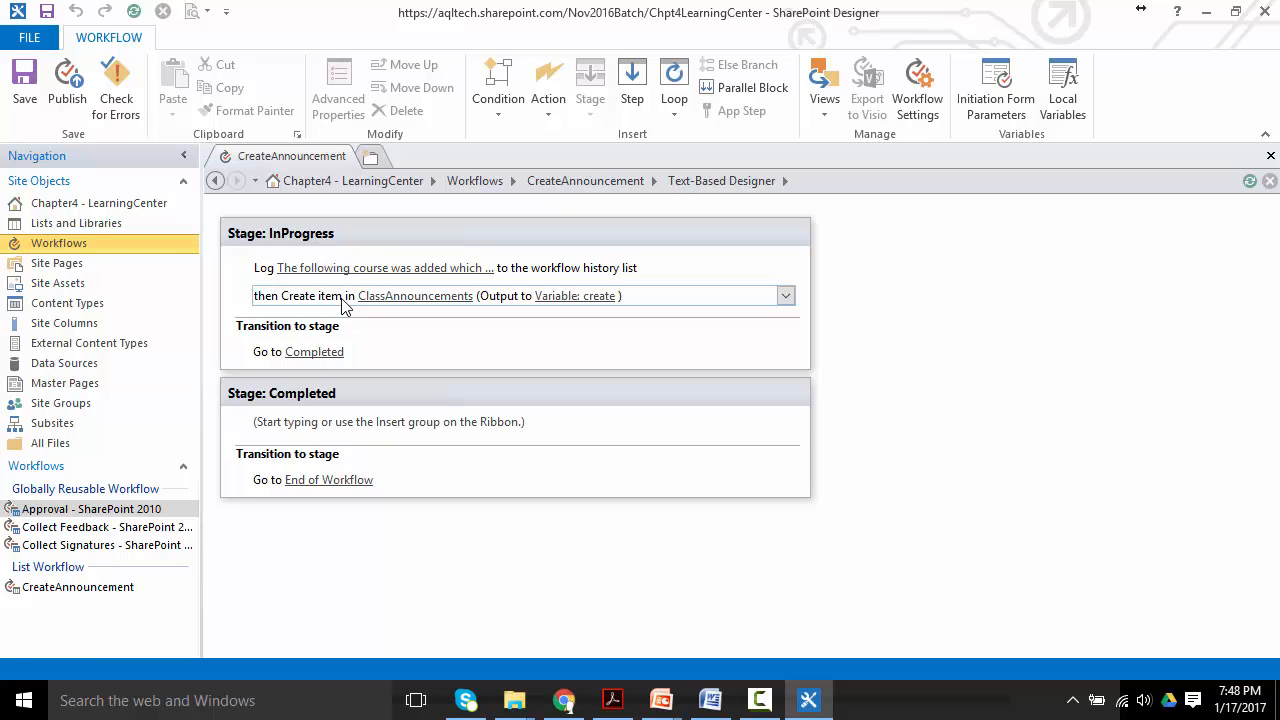
Step: Switch to Chrome, rename the DotNet Course item in the Classes list as Microsoft DotNet Course, and save it
key("alt+Tab")
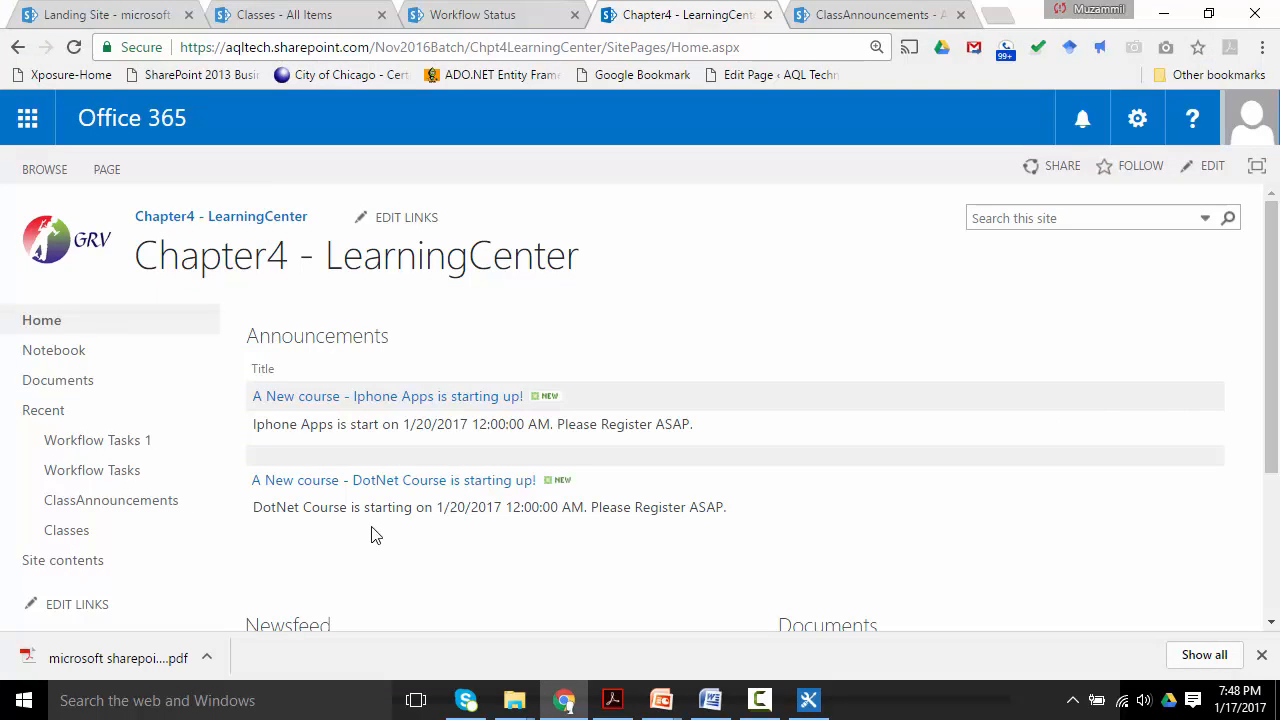
left_click(279, 20)
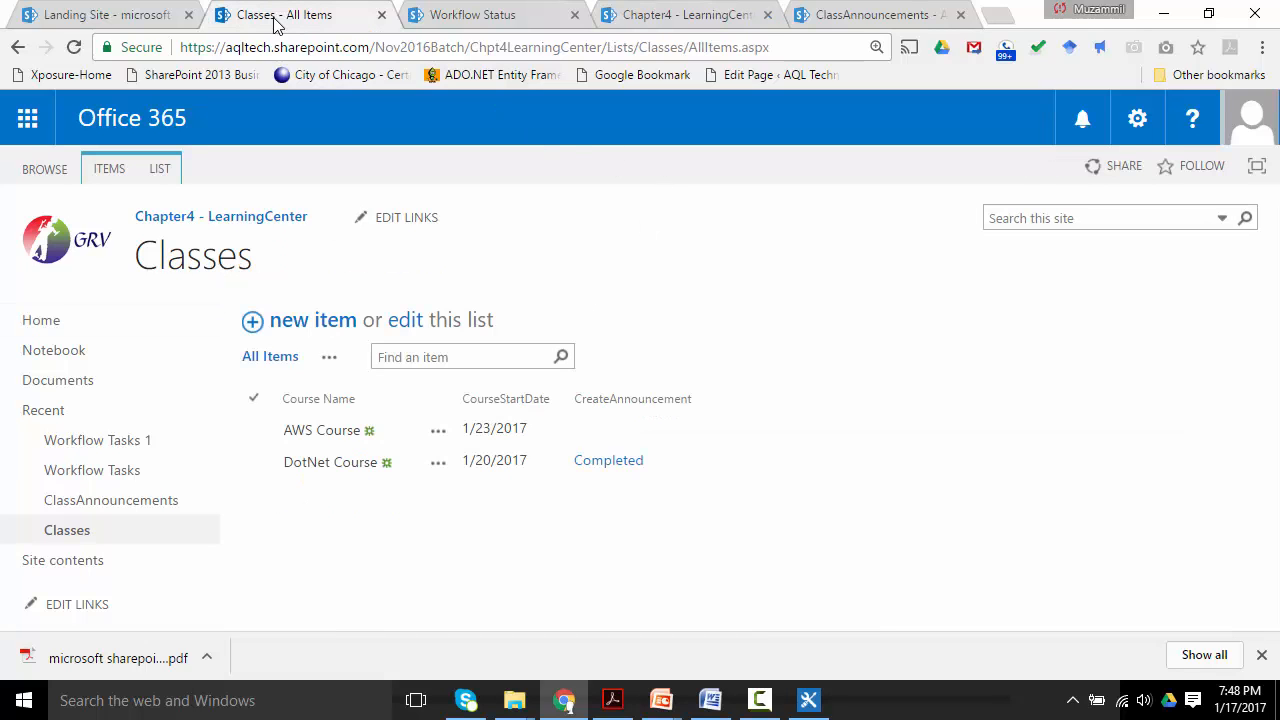
left_click(438, 466)
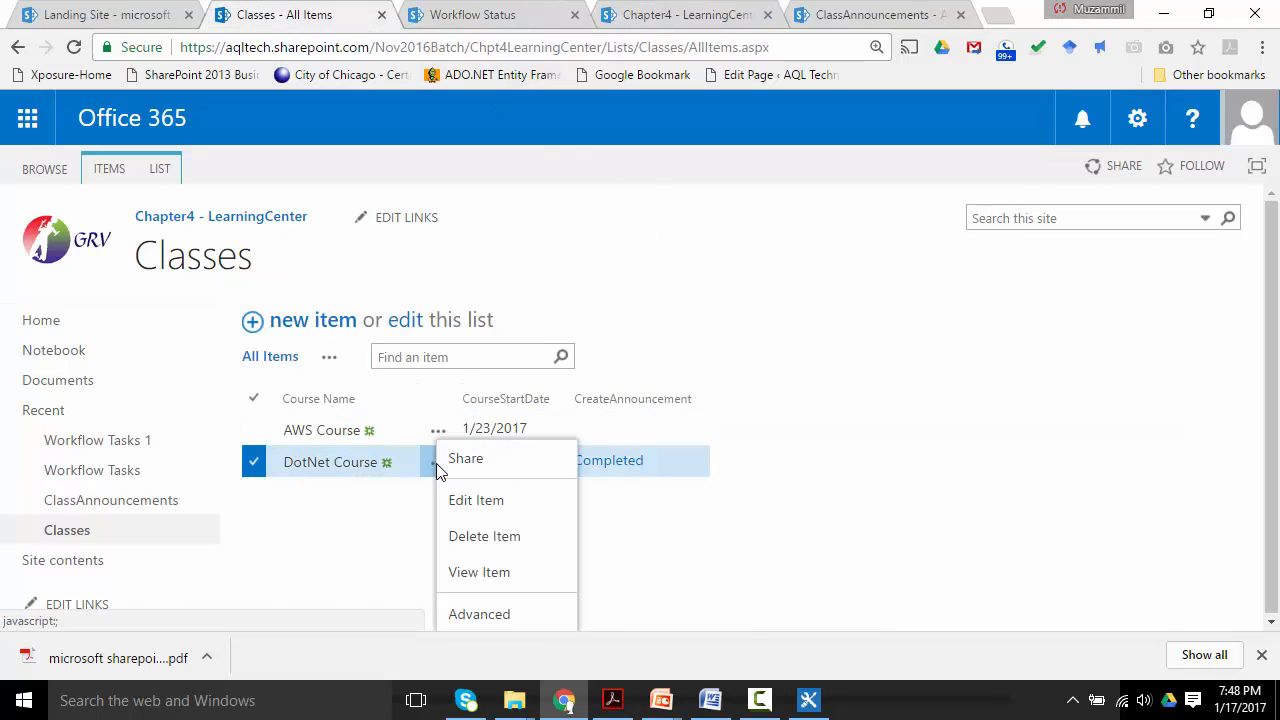
left_click(472, 504)
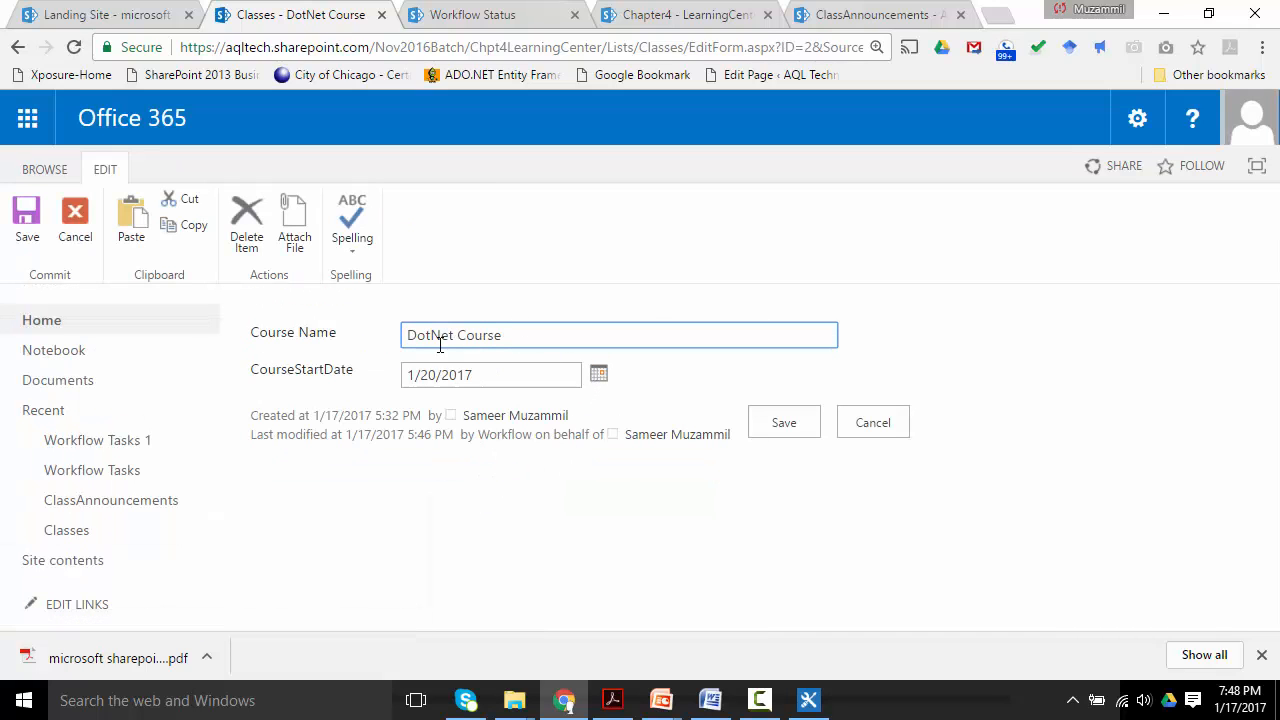
type("Microsoft")
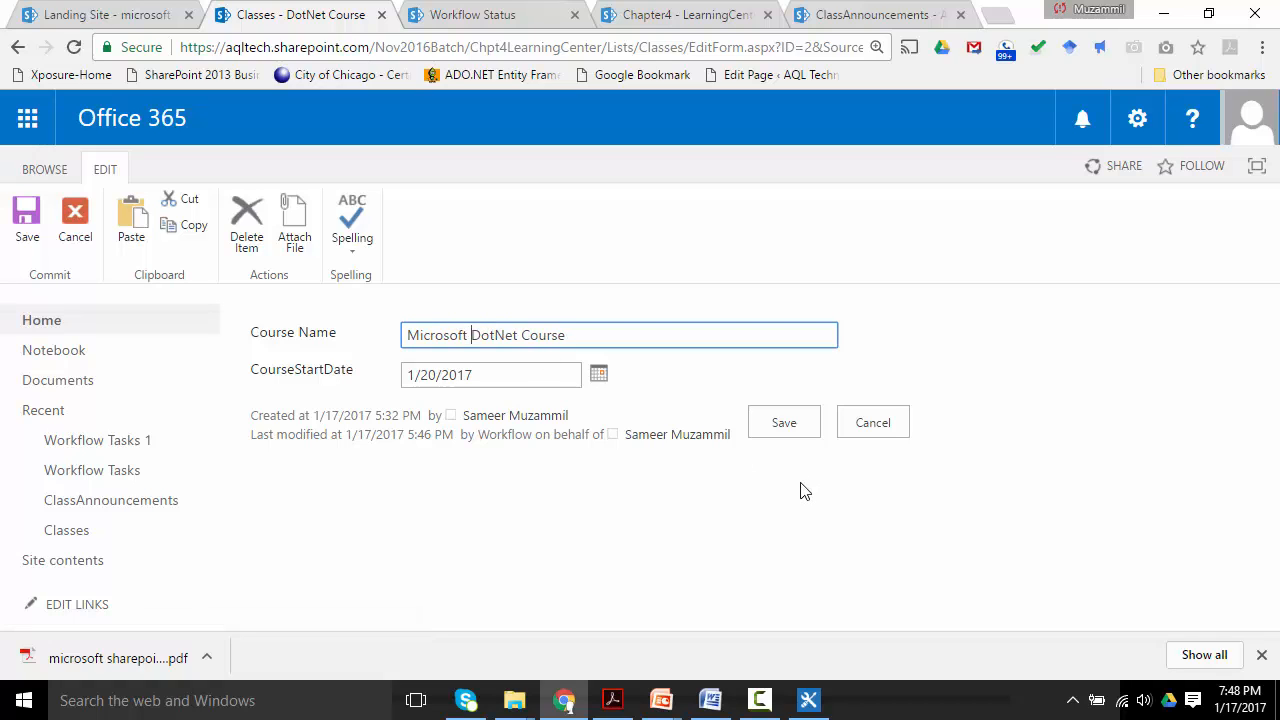
left_click(775, 428)
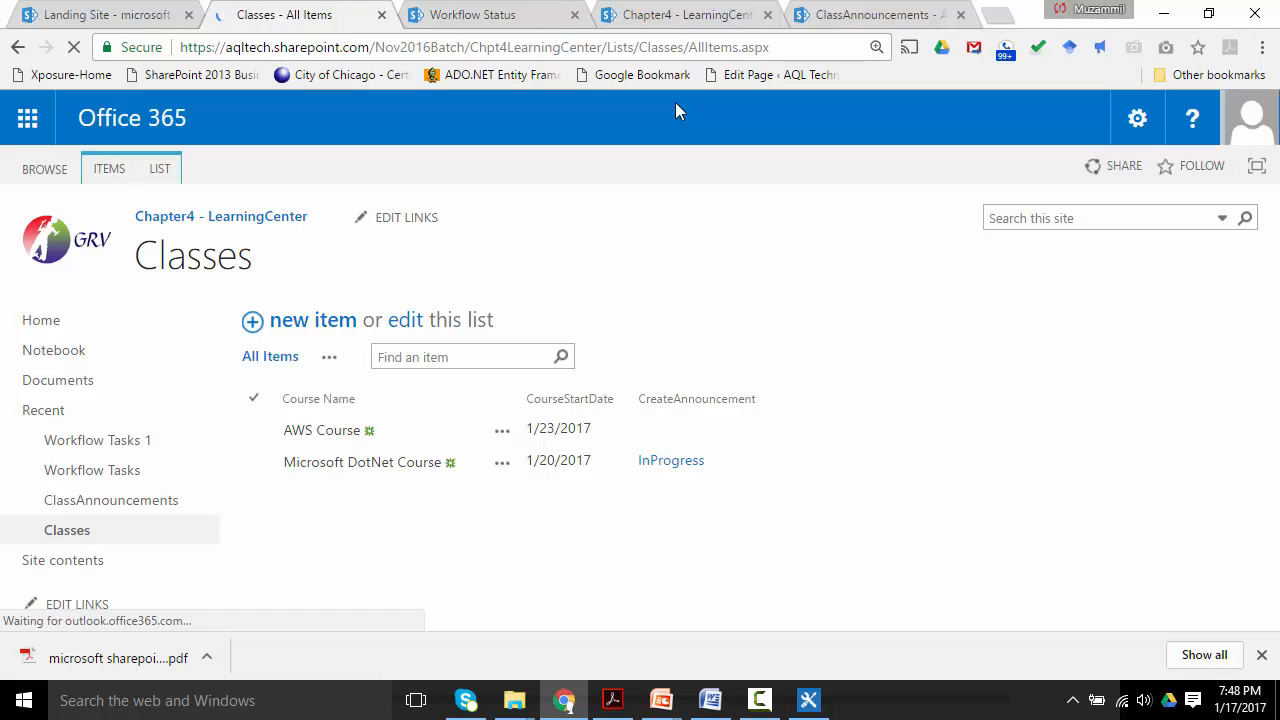
Step: Refresh the Classes list and the LearningCenter home page to check the workflow status and announcements
key("F5")
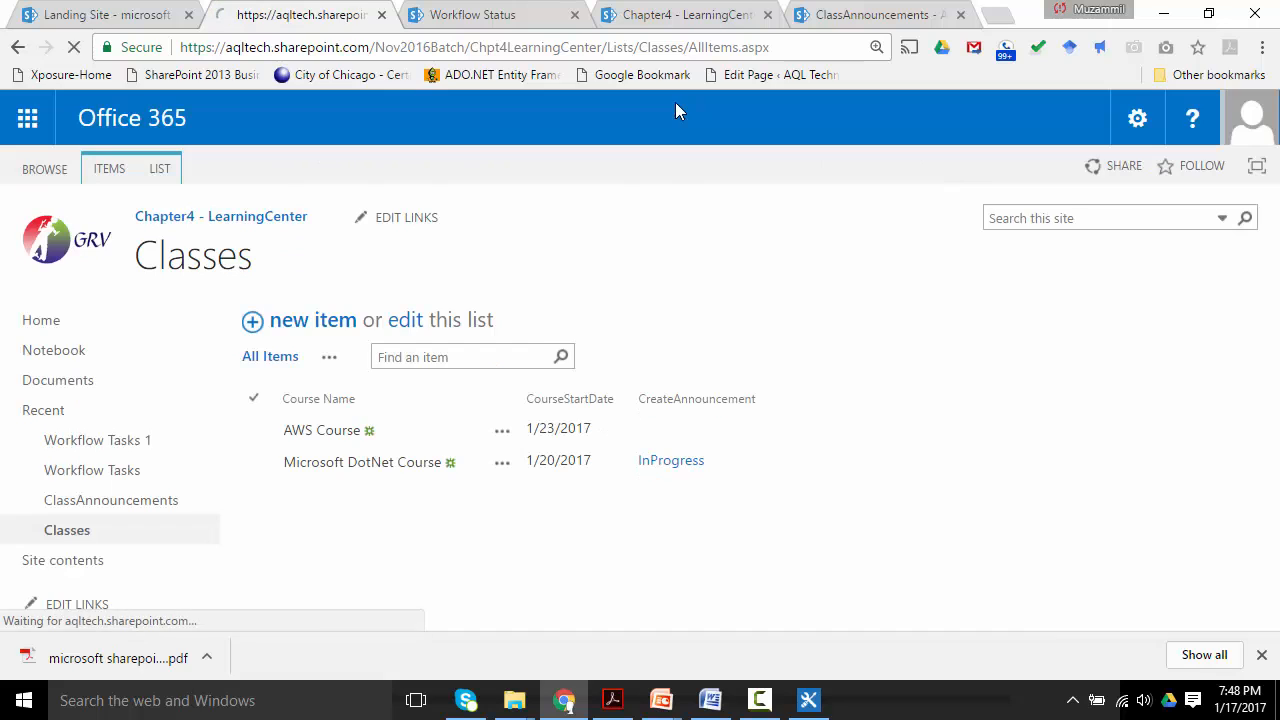
left_click(680, 17)
key("F5")
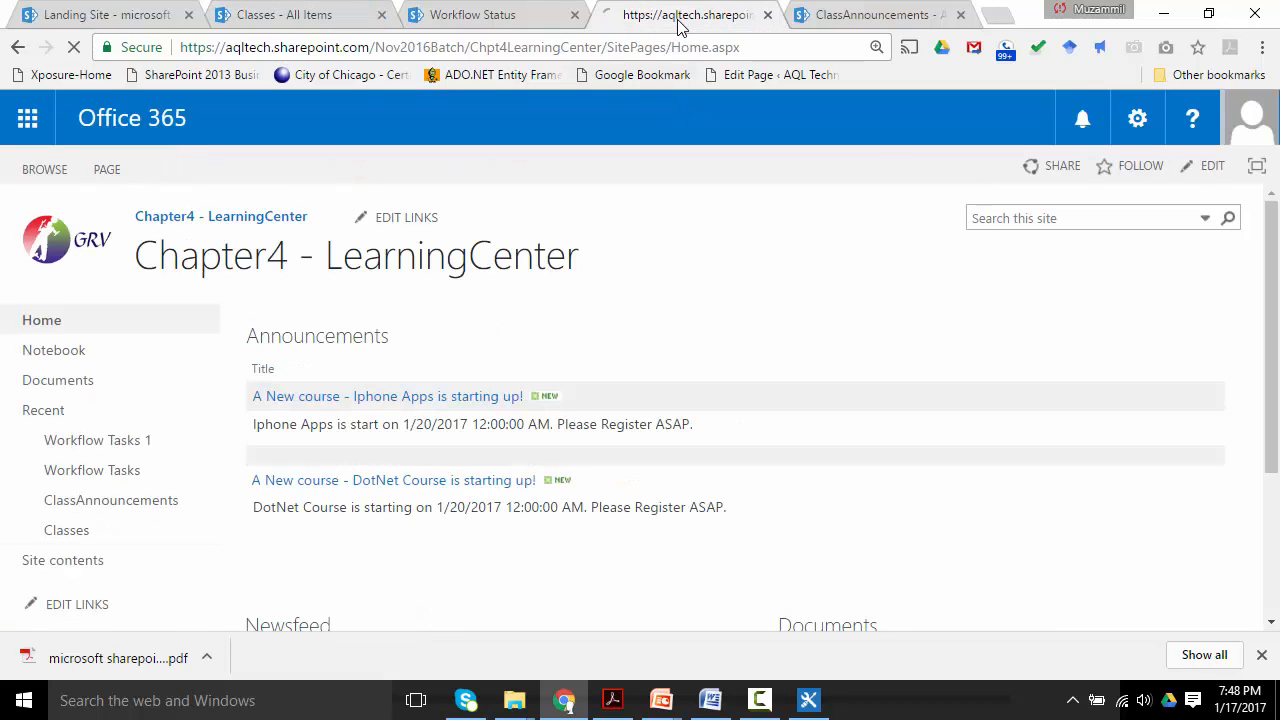
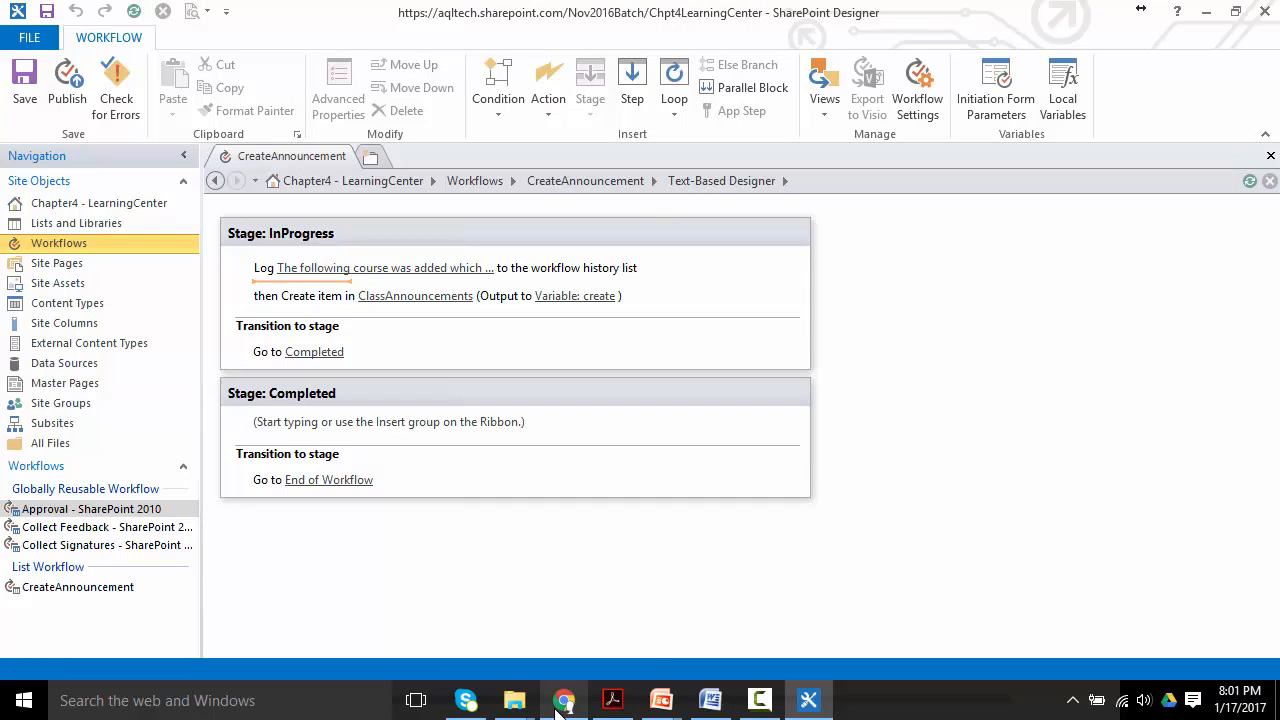
Step: Return to Chrome and review the home page's announcements and the Workflow Status page of the Iphone Apps item
mouse_move(558, 708)
left_click(576, 625)
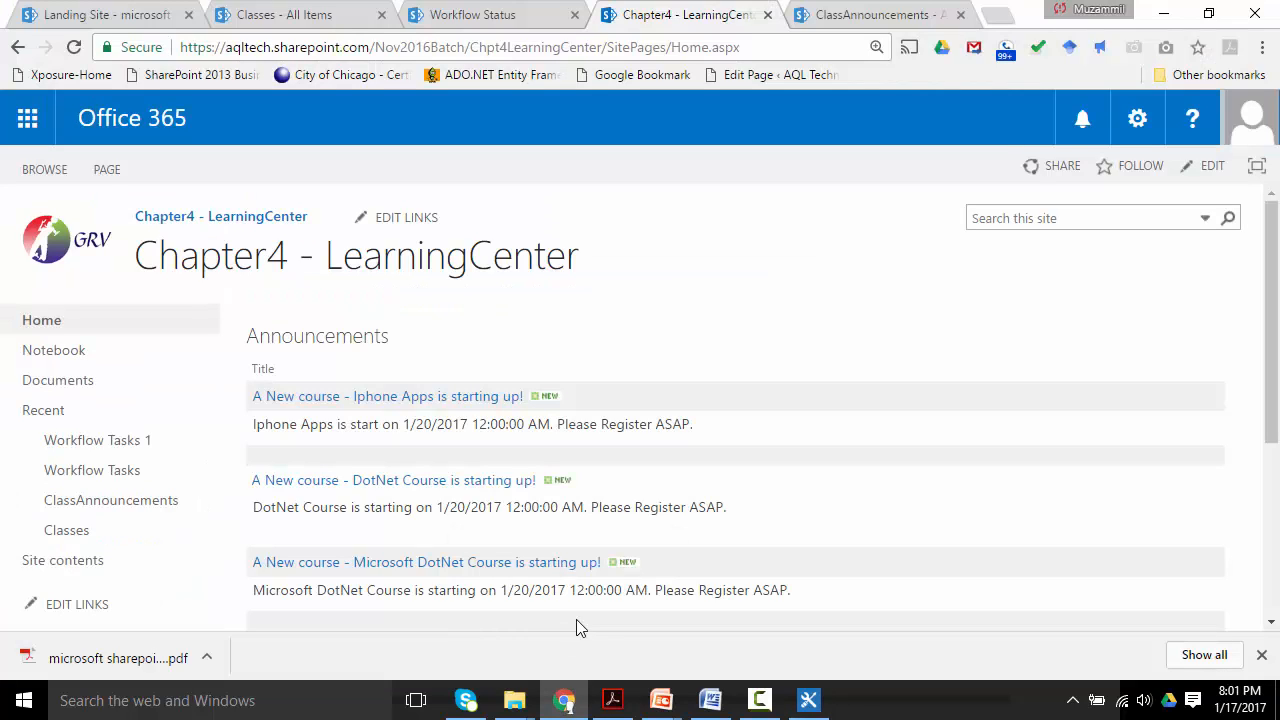
left_click(468, 14)
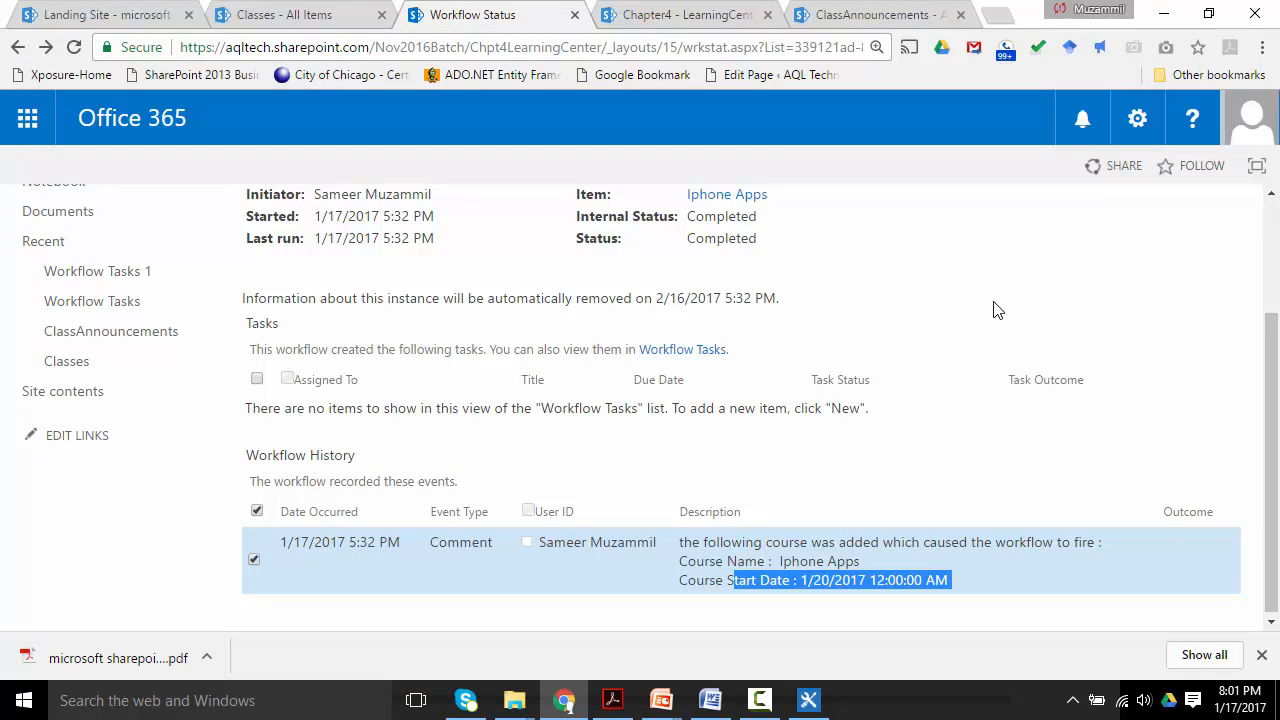
left_click_drag(1273, 403, 1275, 287)
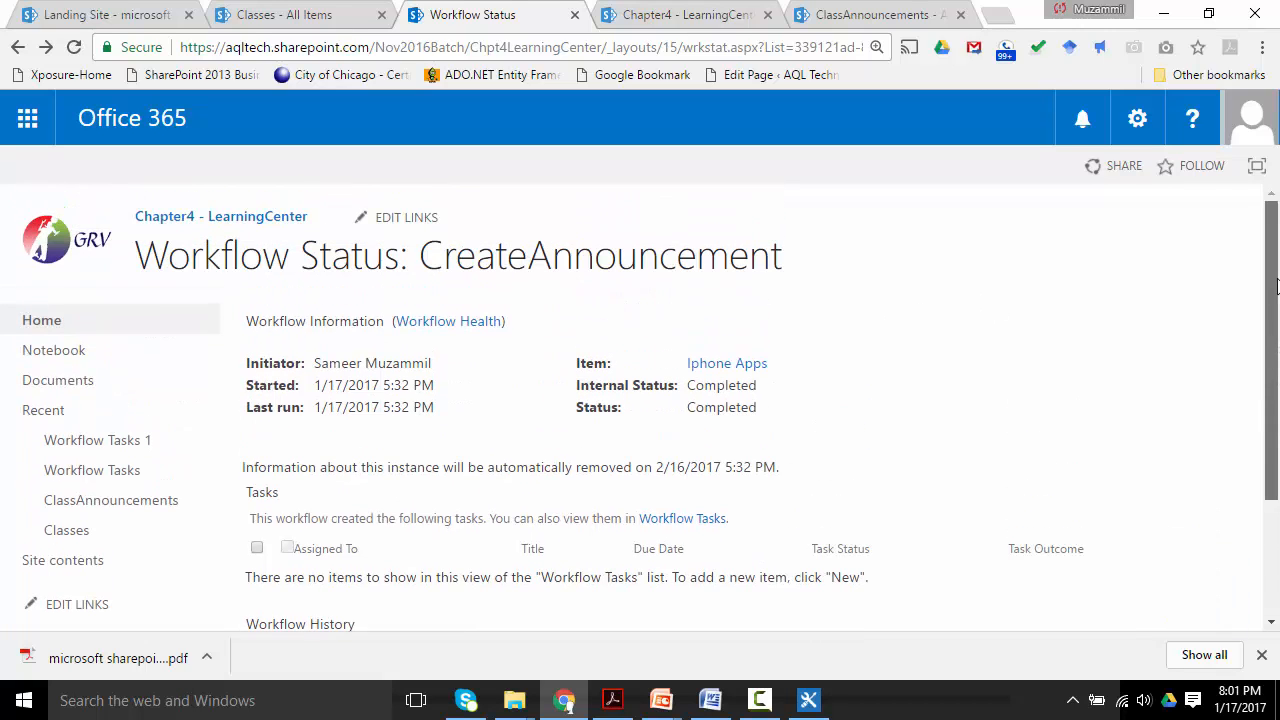
Step: Open the Classes list's workflow settings and view the options to remove, block or restore the CreateAnnouncement workflow
left_click(60, 534)
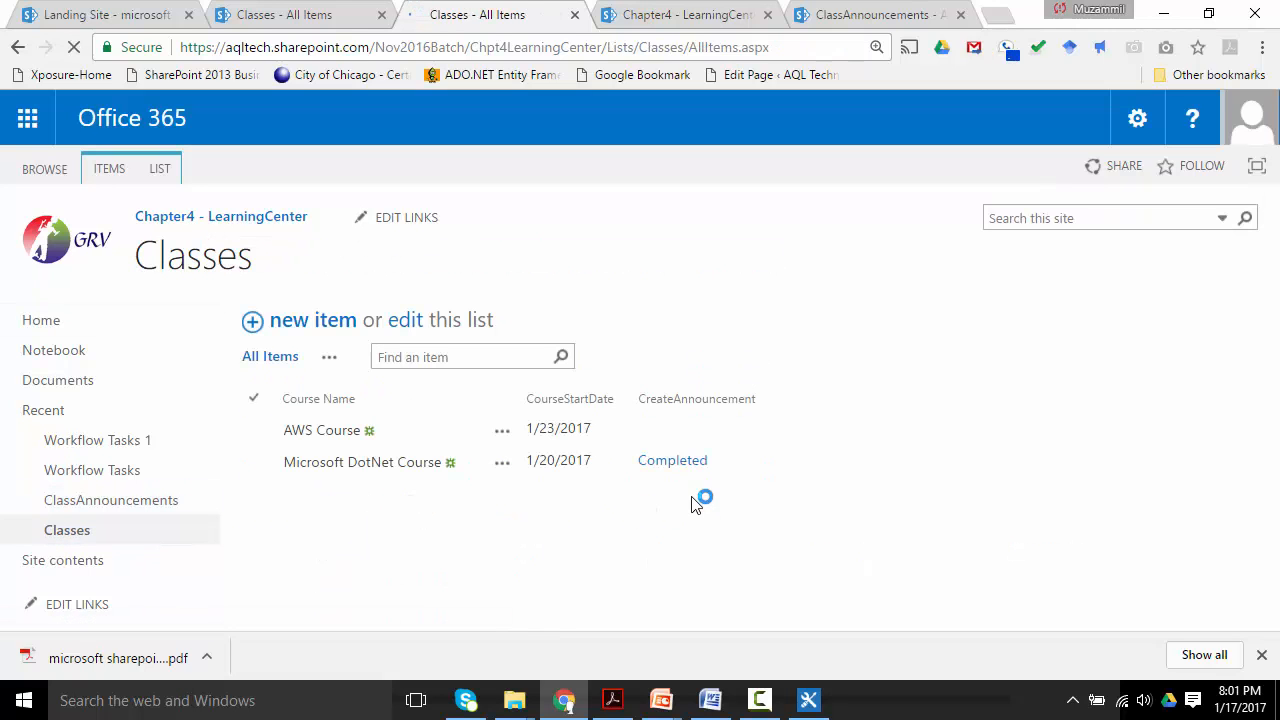
left_click(176, 168)
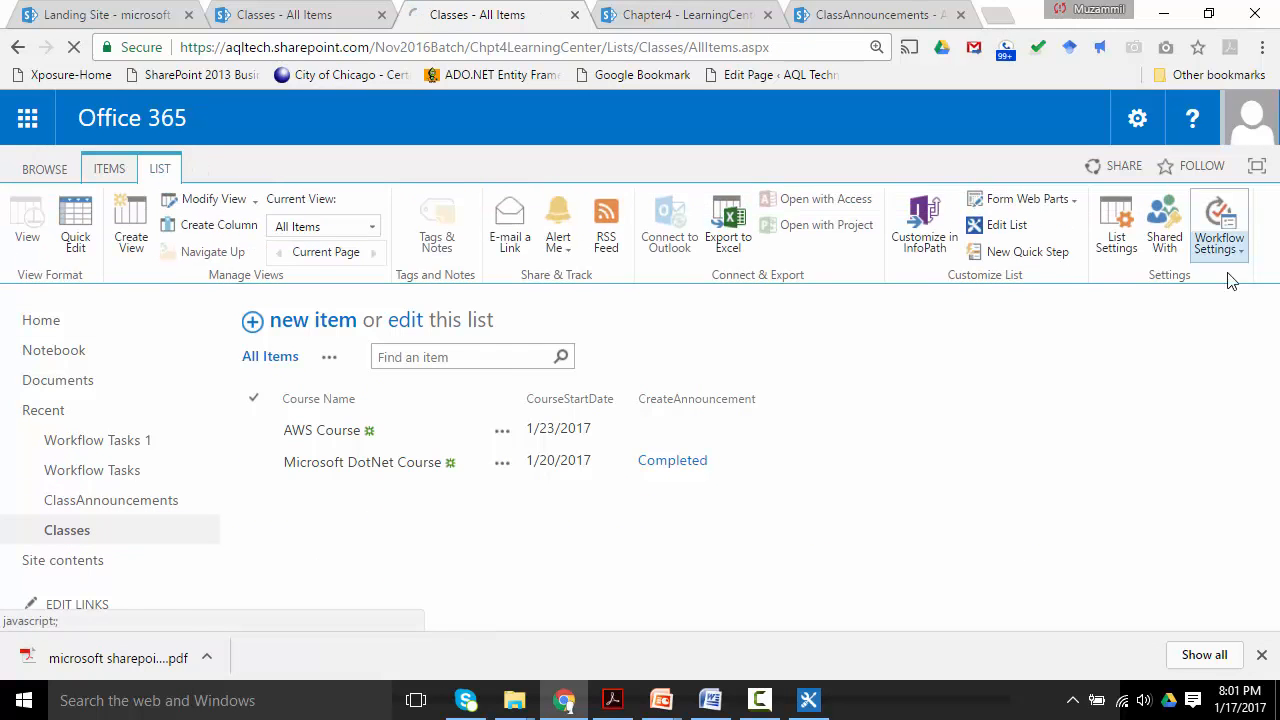
left_click(1207, 248)
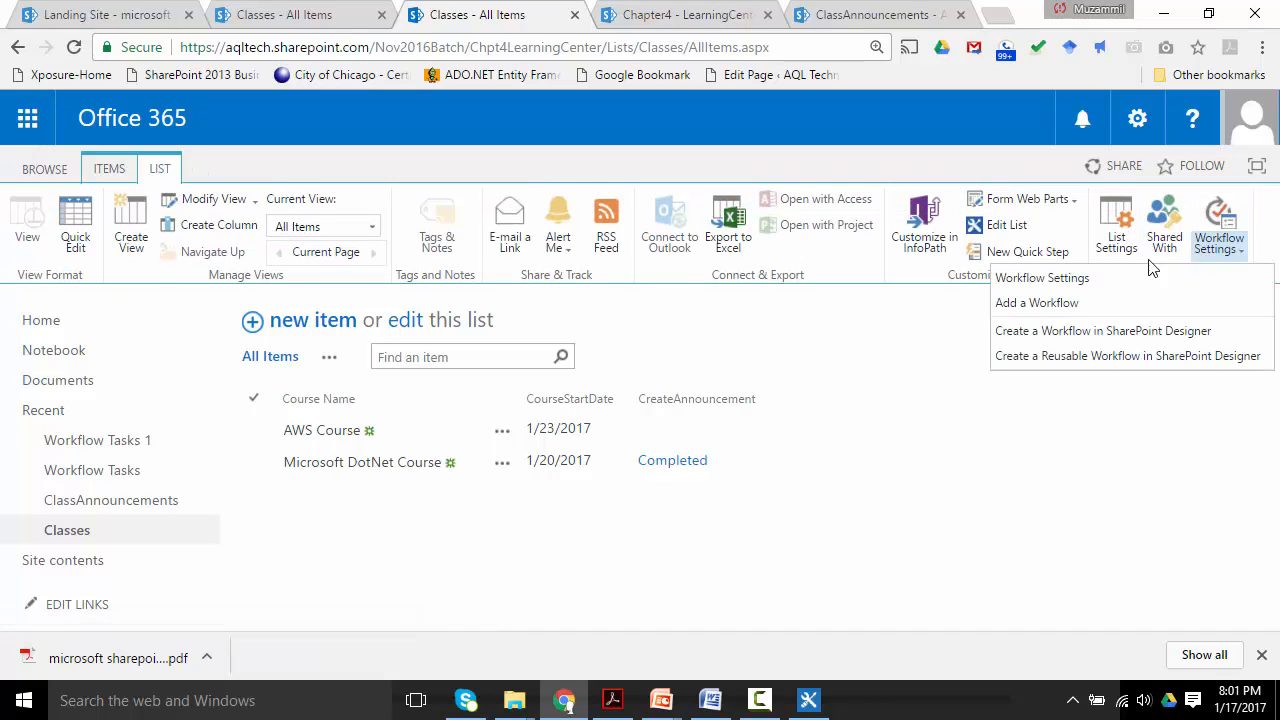
left_click(1103, 278)
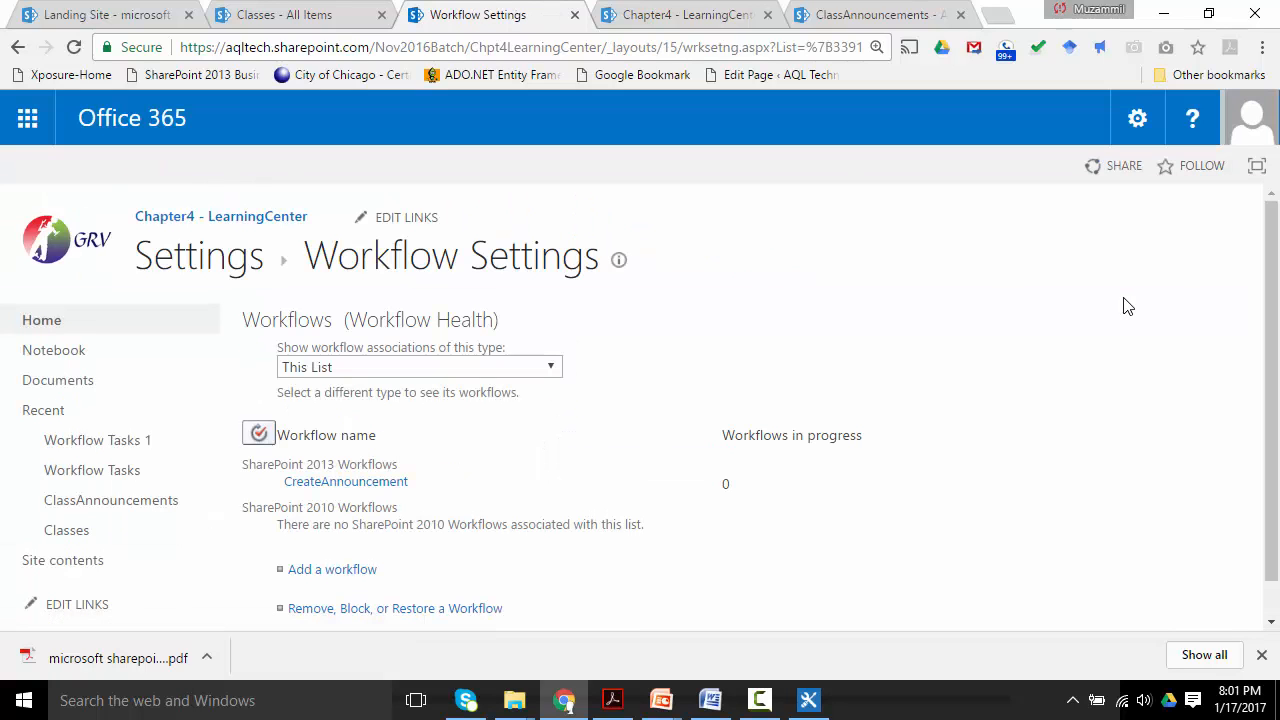
double_click(727, 486)
left_click(367, 610)
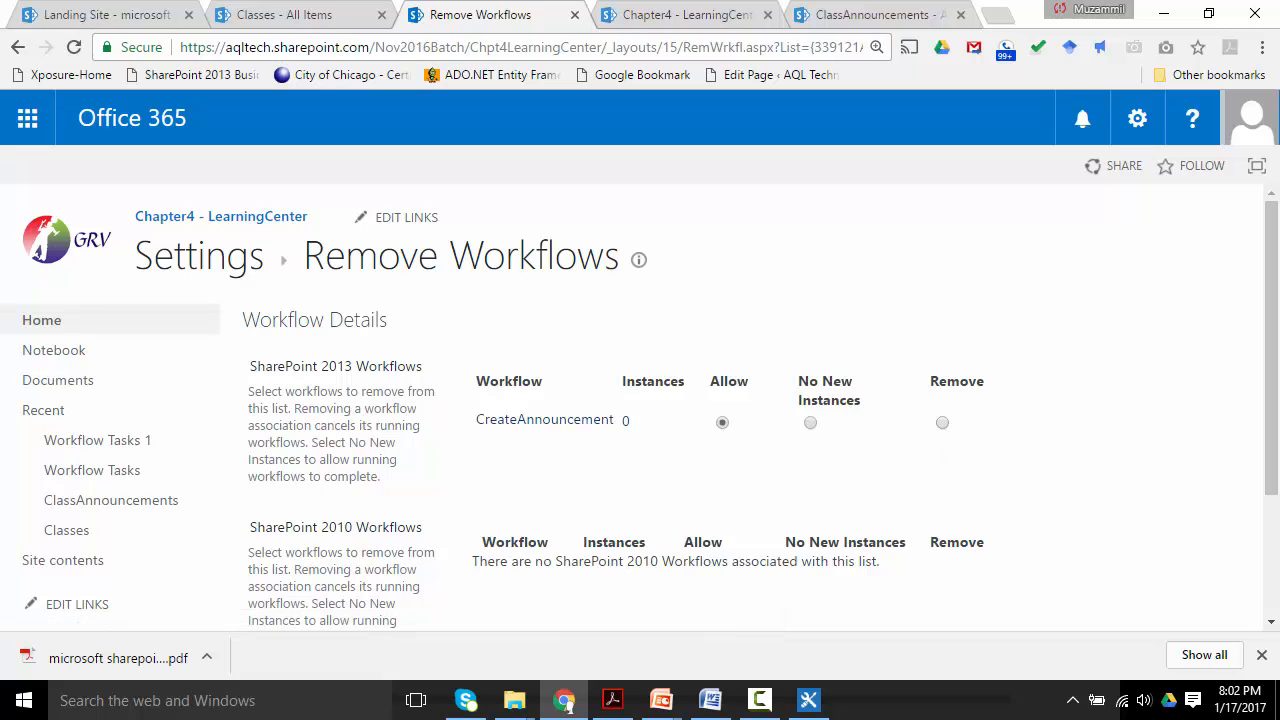
Step: In SharePoint Designer, insert an Add Time to Date action before Create item in the InProgress stage and set it to 5 days
left_click(809, 700)
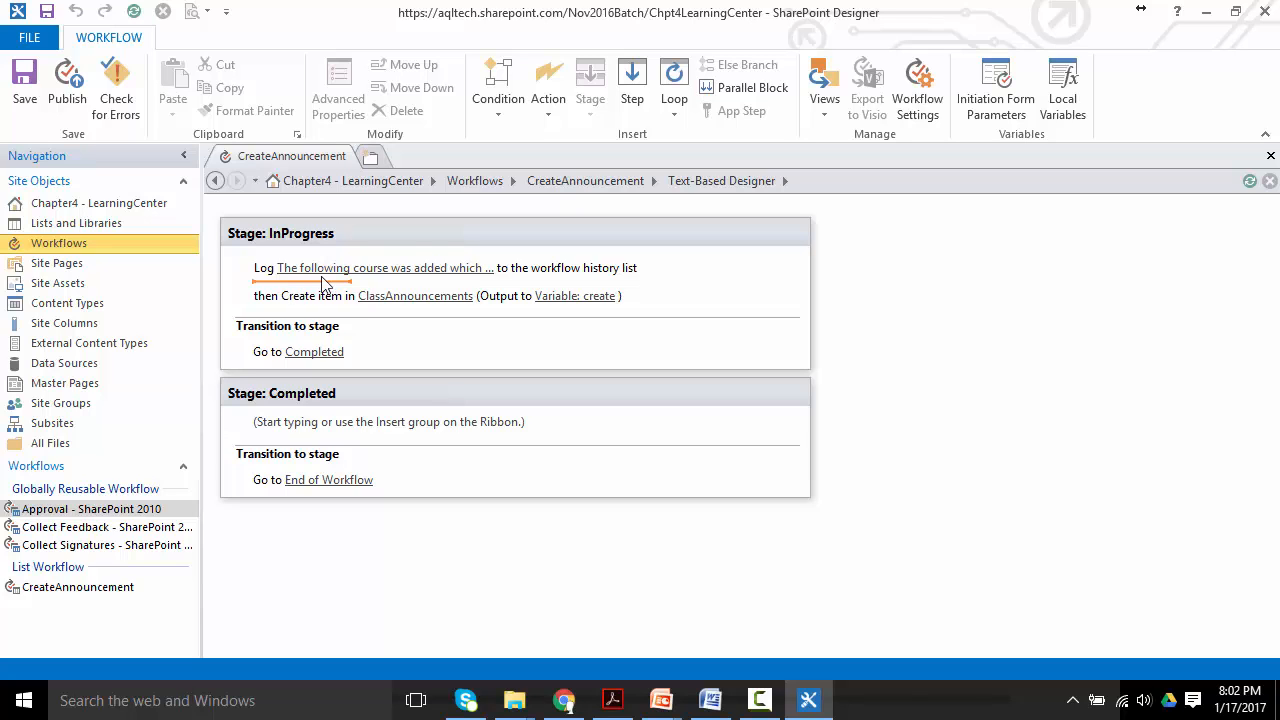
left_click(552, 113)
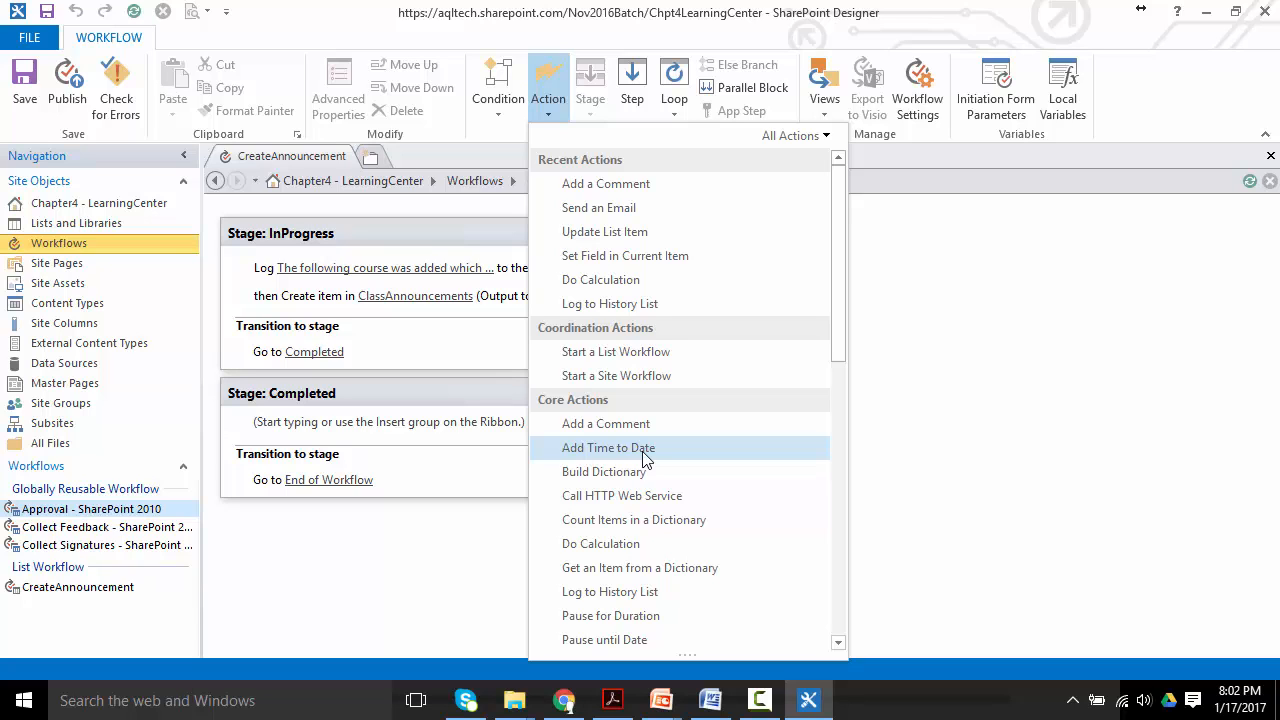
left_click(608, 448)
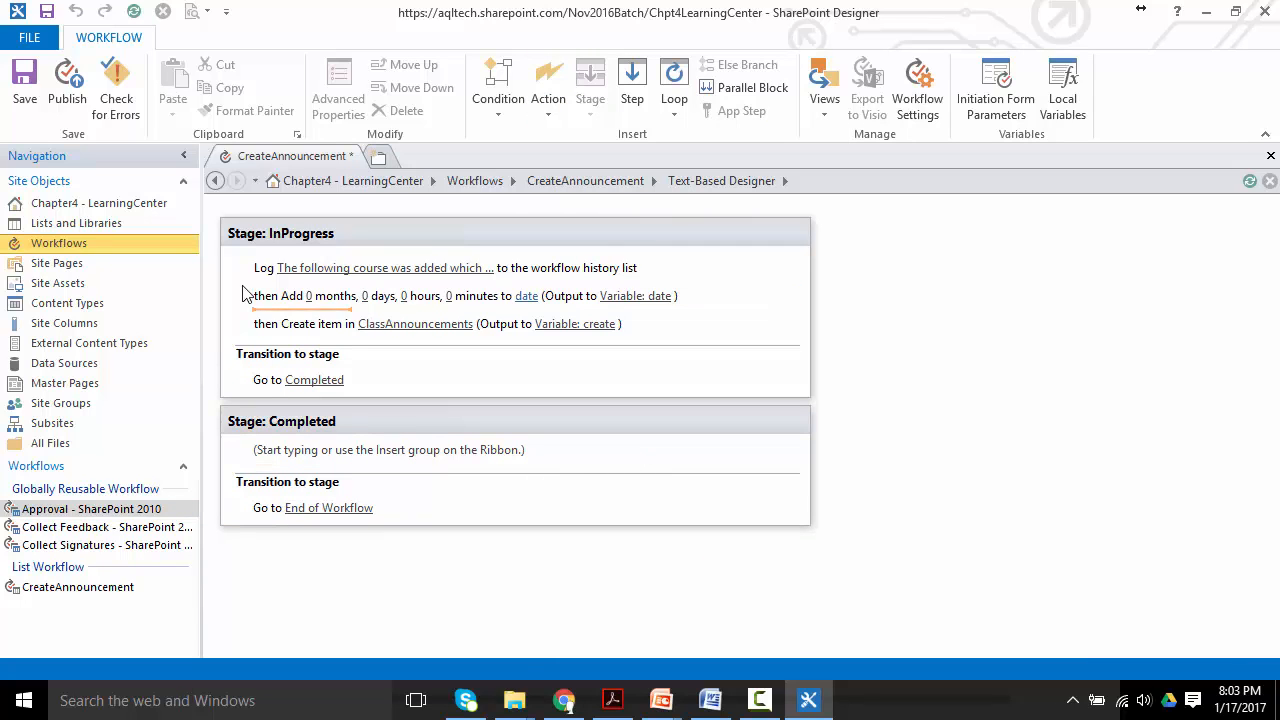
left_click(306, 310)
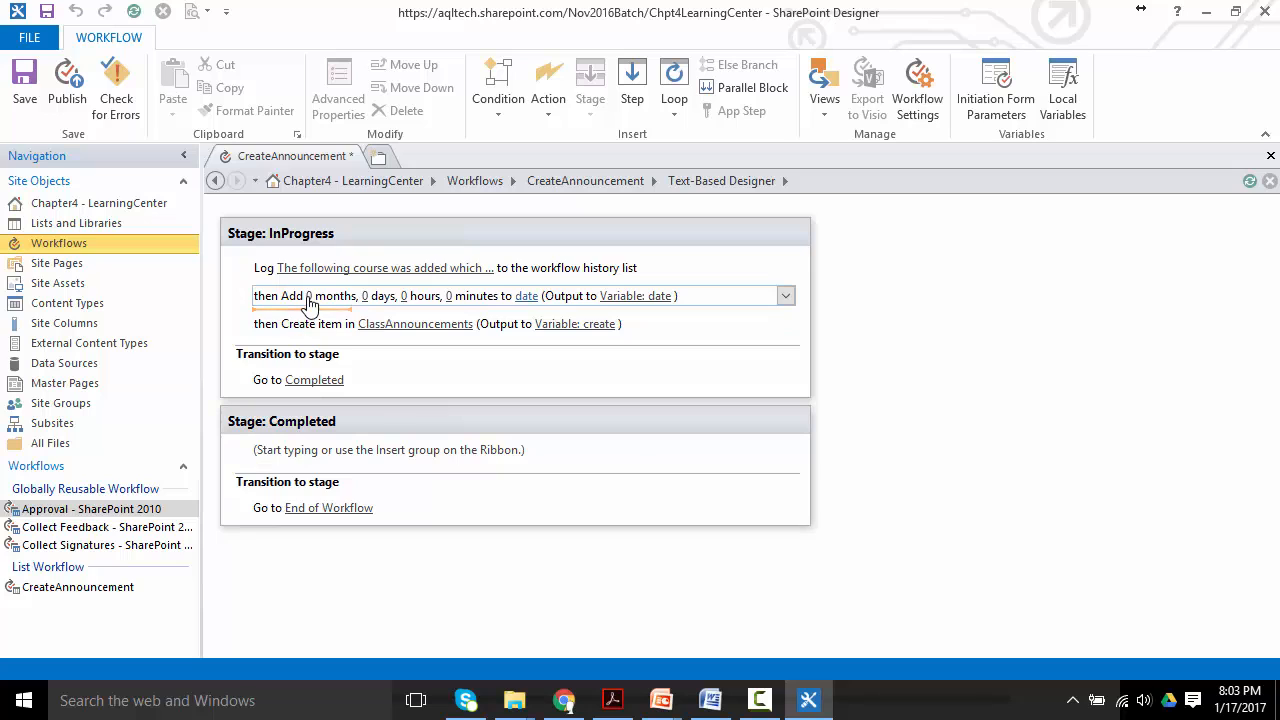
left_click(364, 297)
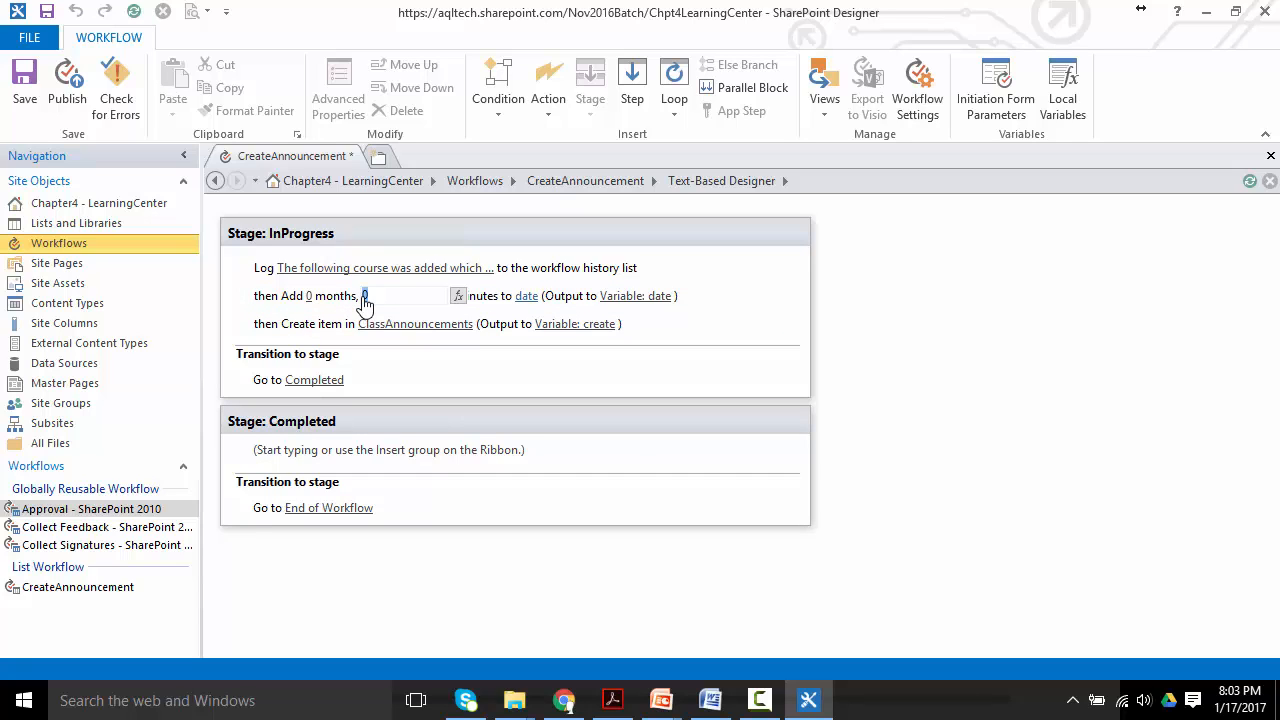
type("5")
left_click(838, 368)
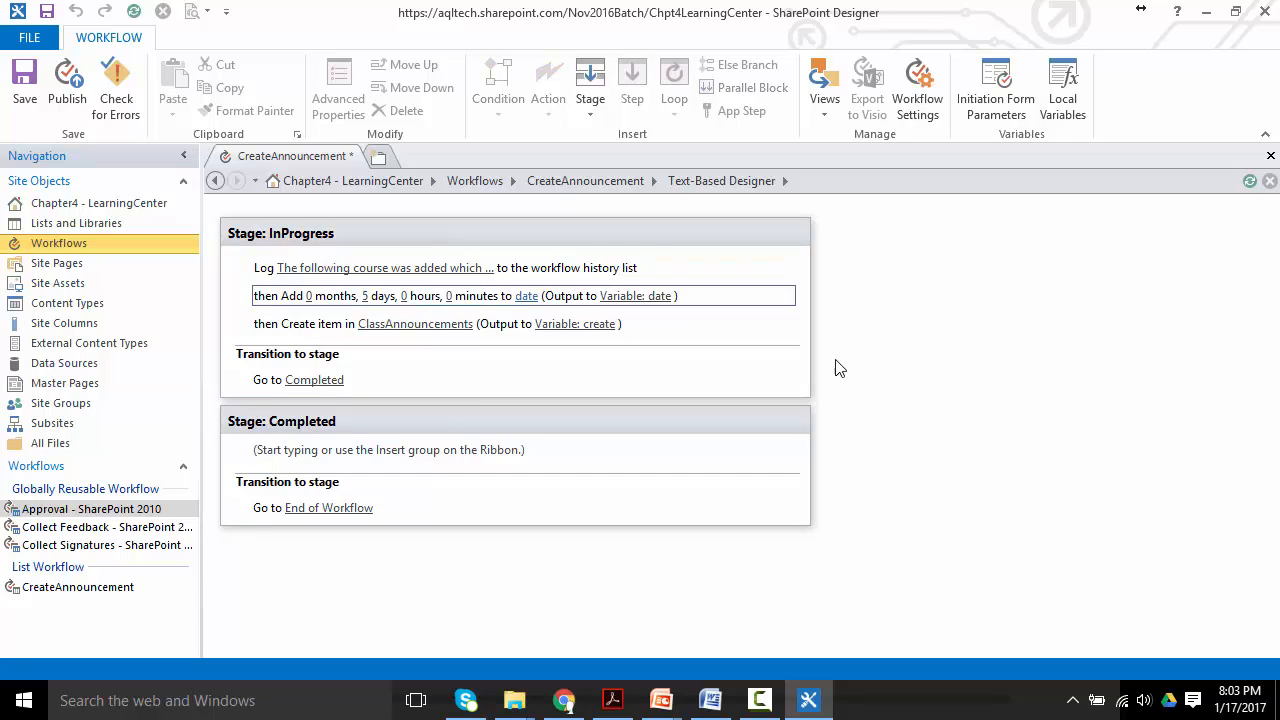
left_click(526, 297)
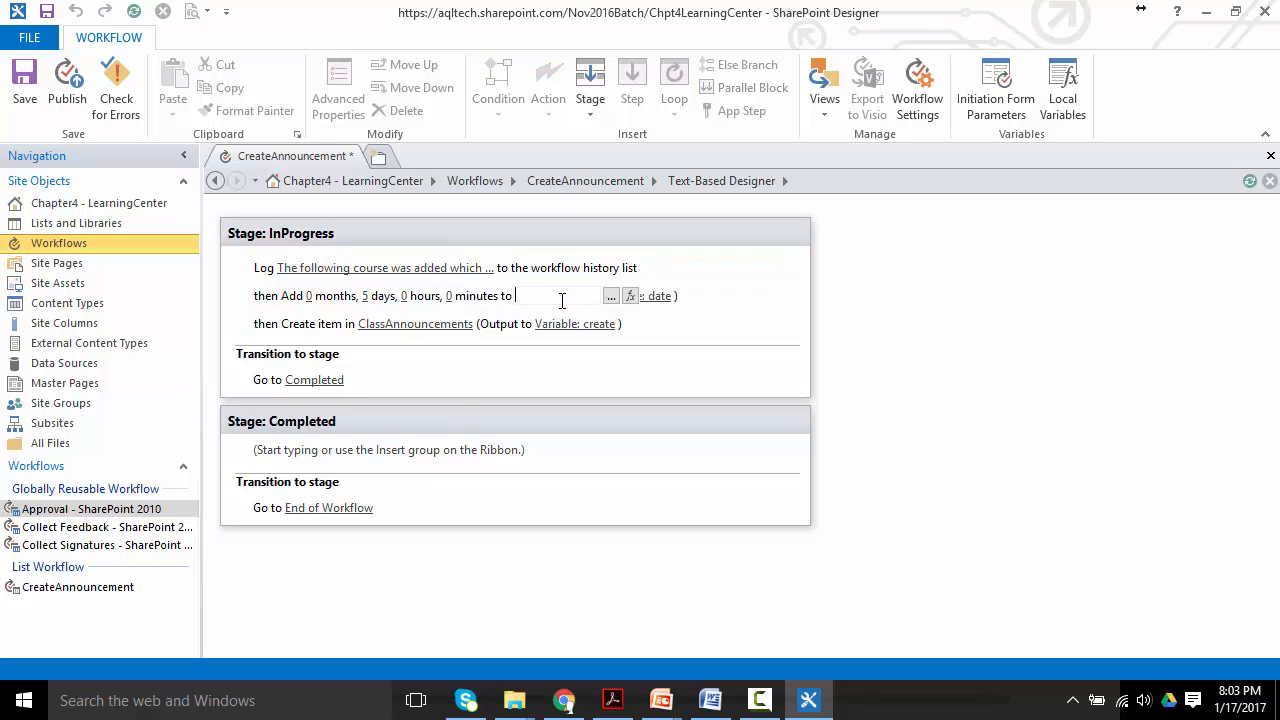
left_click(630, 297)
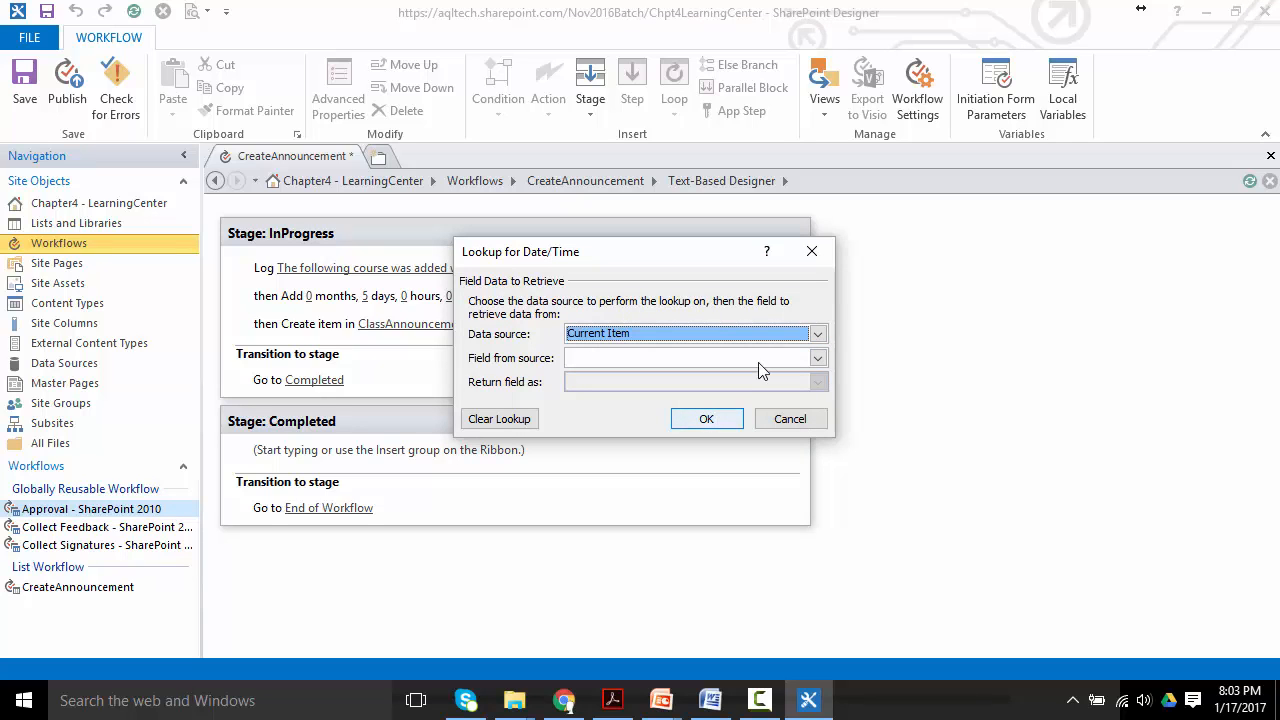
left_click(785, 420)
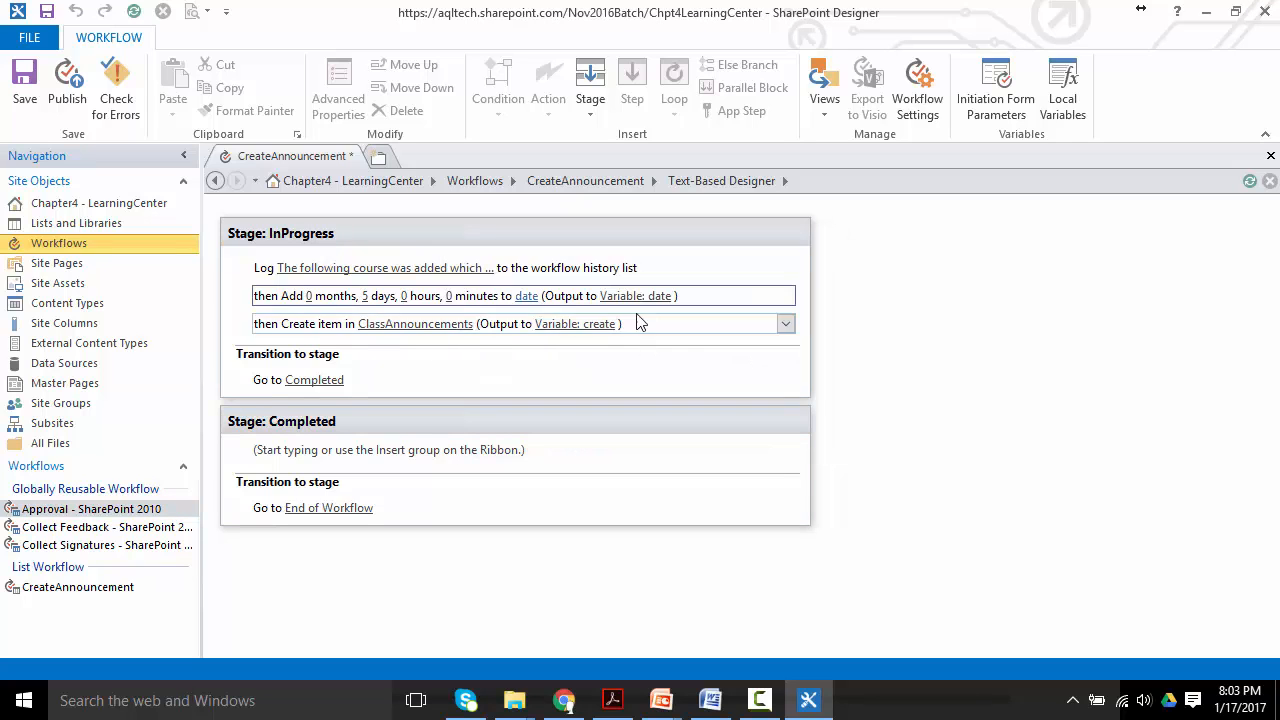
Step: Set the Add Time to Date action in the InProgress stage to add its 5 days to the current date
left_click(527, 296)
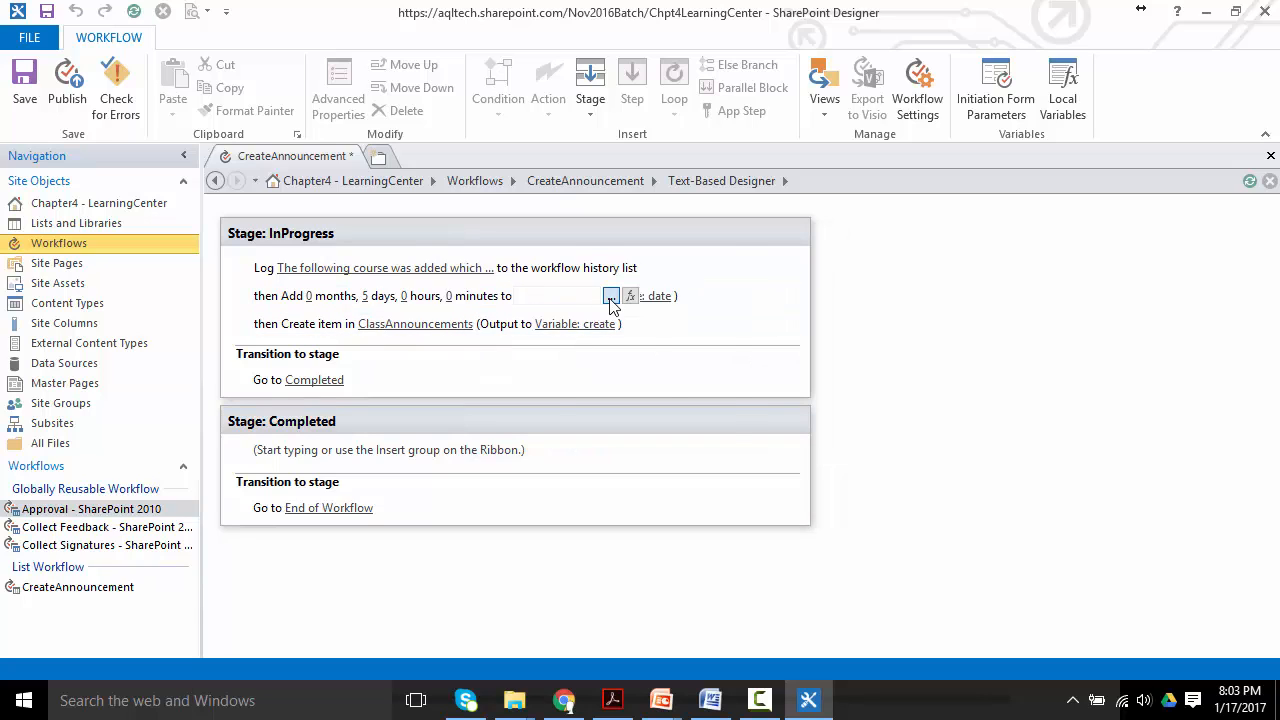
left_click(612, 297)
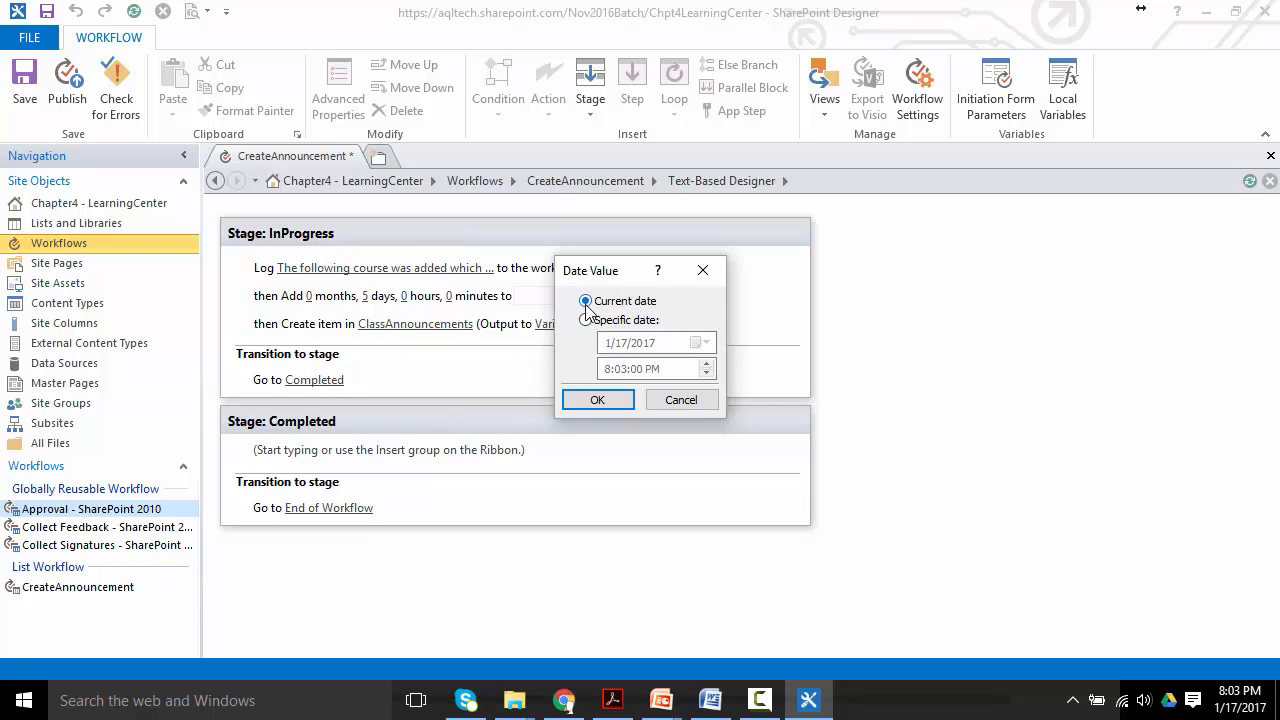
left_click(598, 400)
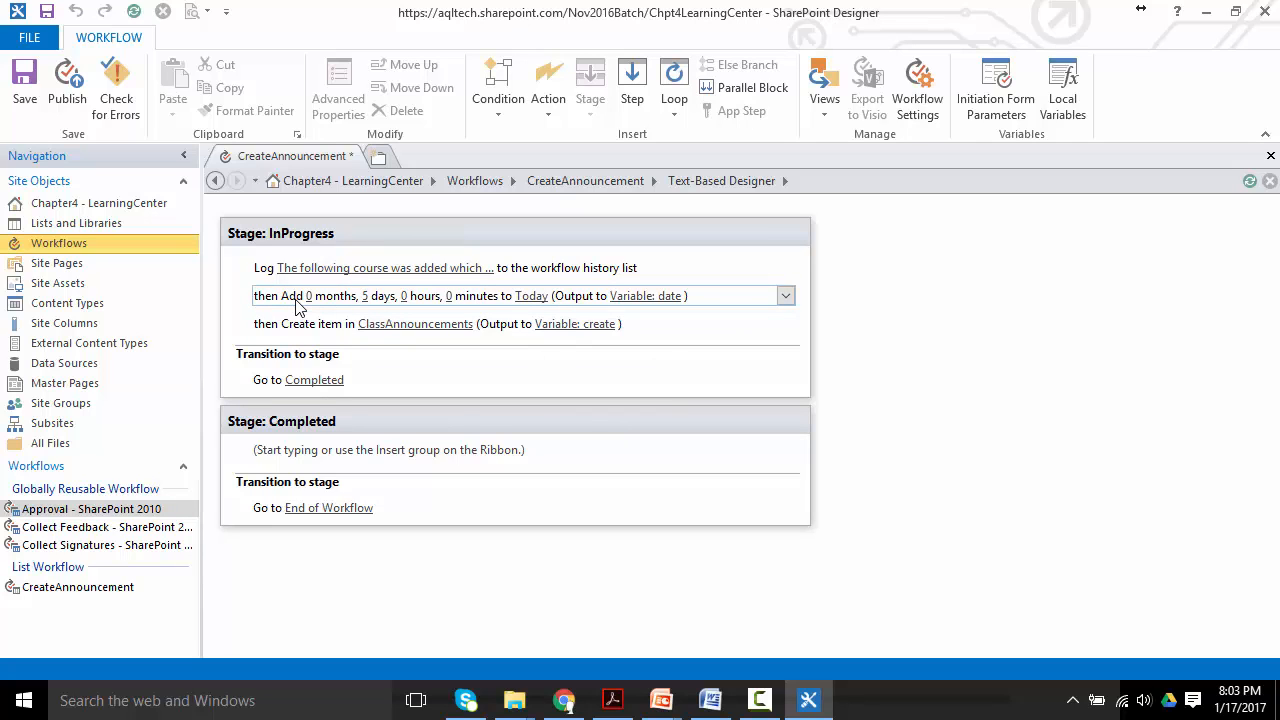
left_click(548, 105)
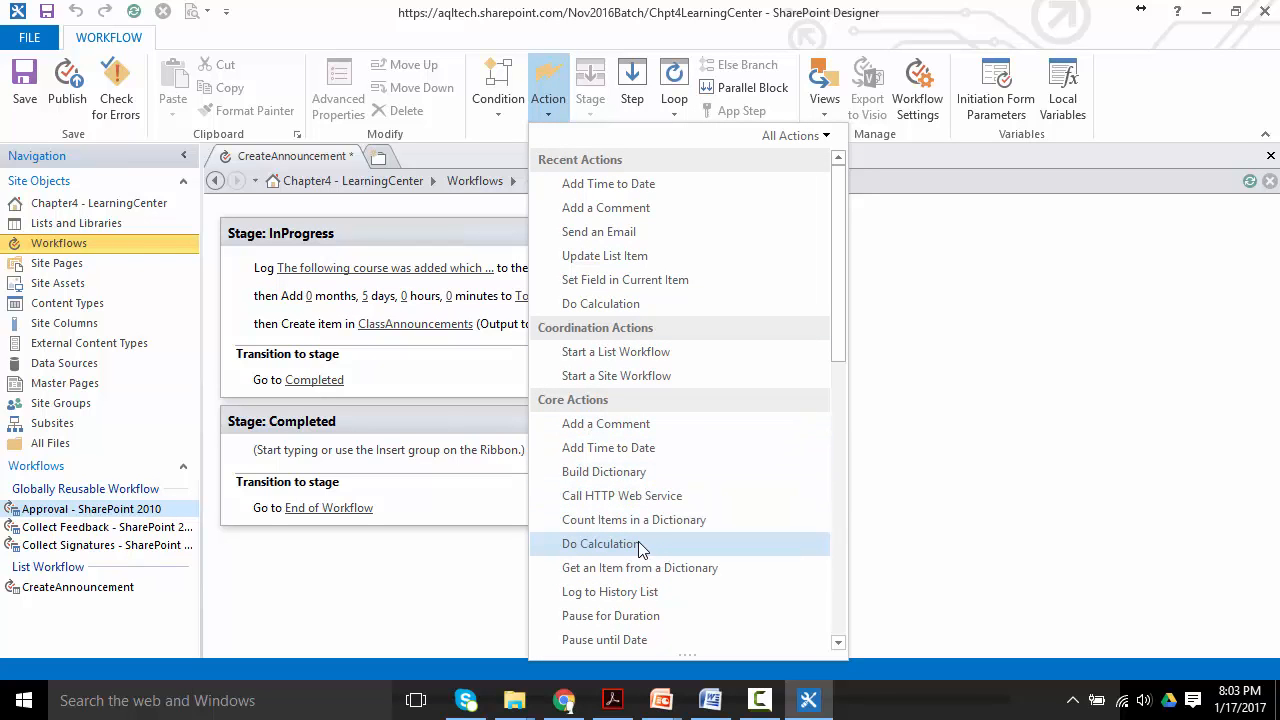
left_click(357, 551)
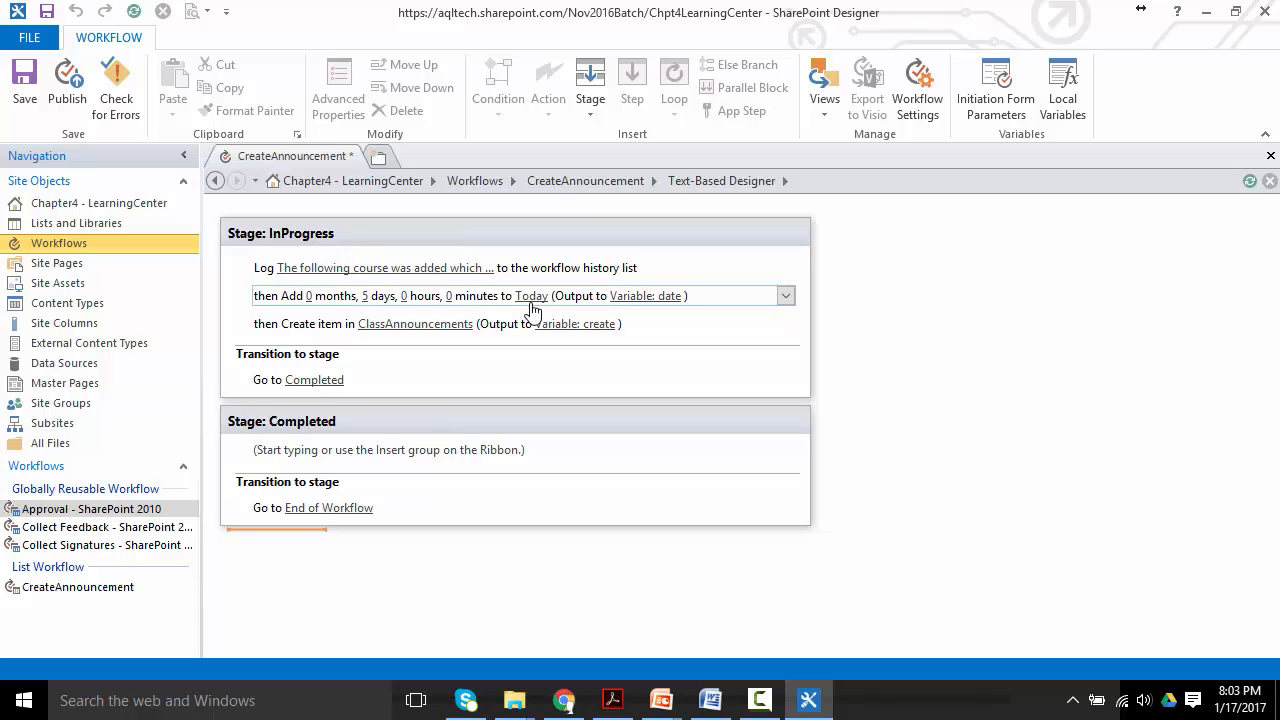
Step: Output the Add Time to Date action to a new Date/Time variable named 7DaysFromNow
left_click(668, 306)
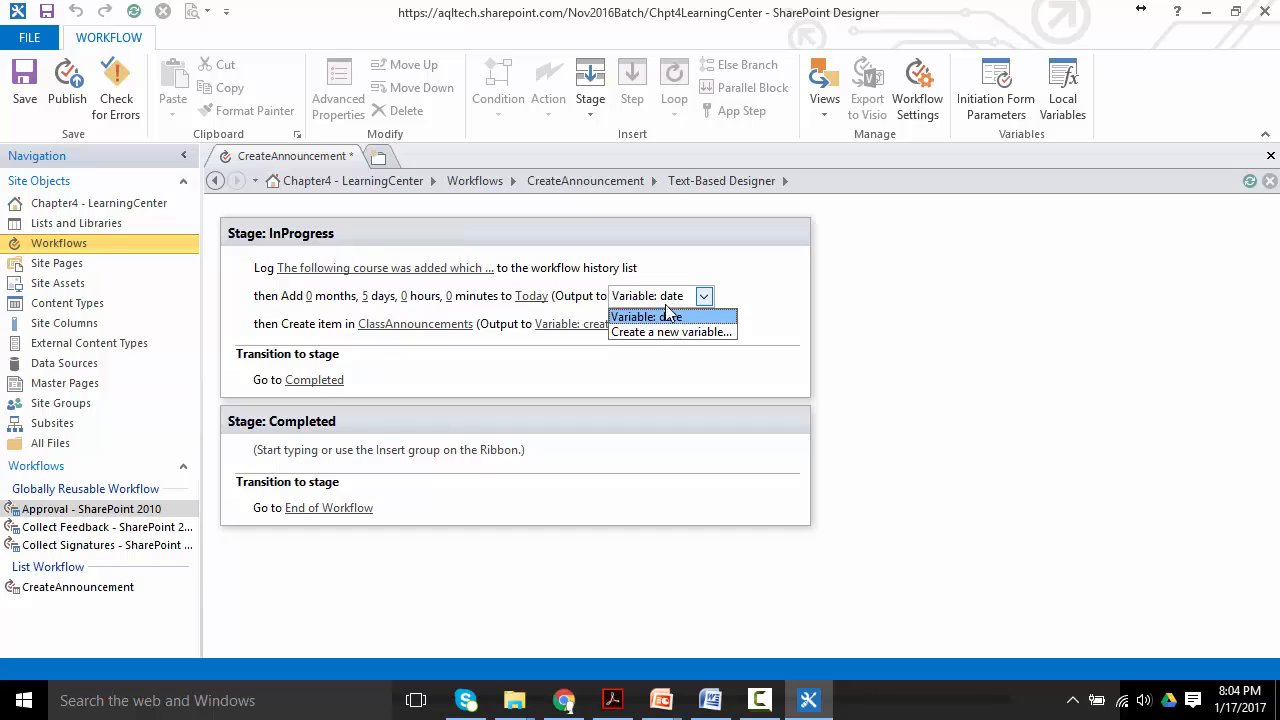
left_click(652, 332)
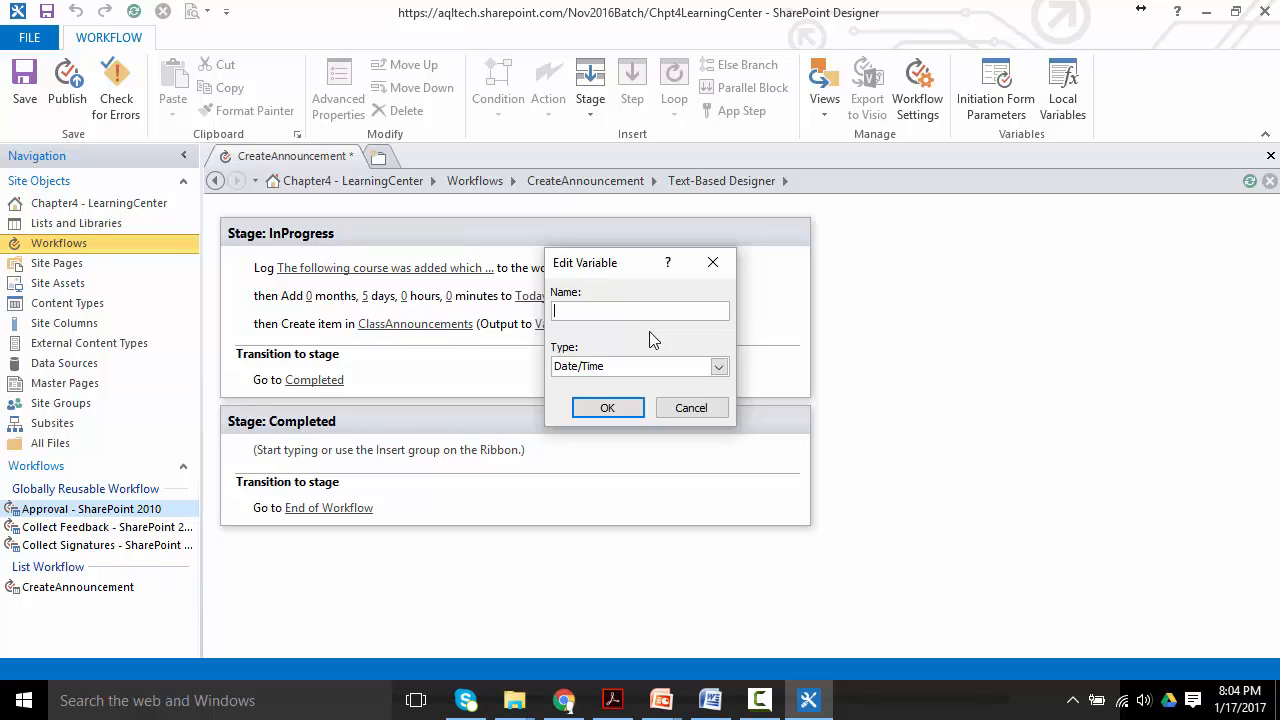
type("Cu")
key("BackSpace")
key("BackSpace")
type("7Das")
key("BackSpace")
type("ysFromNow")
left_click(608, 408)
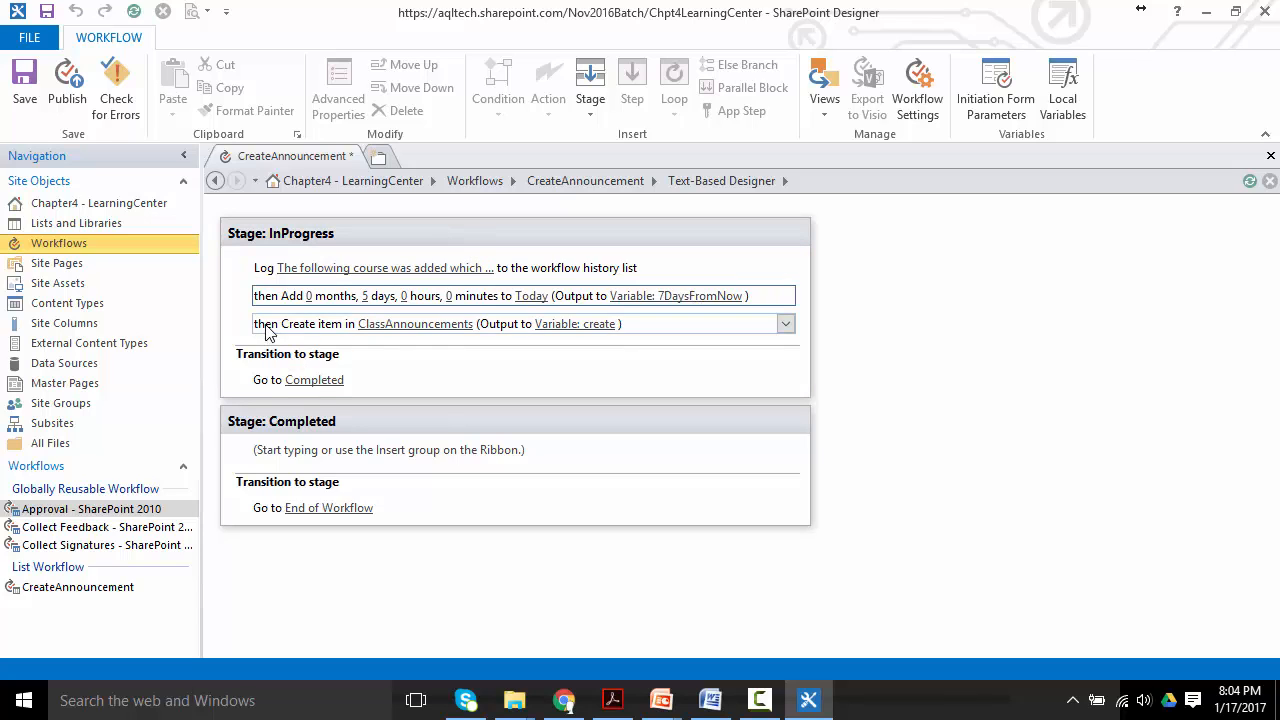
Step: In the Create item action for ClassAnnouncements, set the Expires field to the workflow variable 7DaysFromNow
left_click(446, 324)
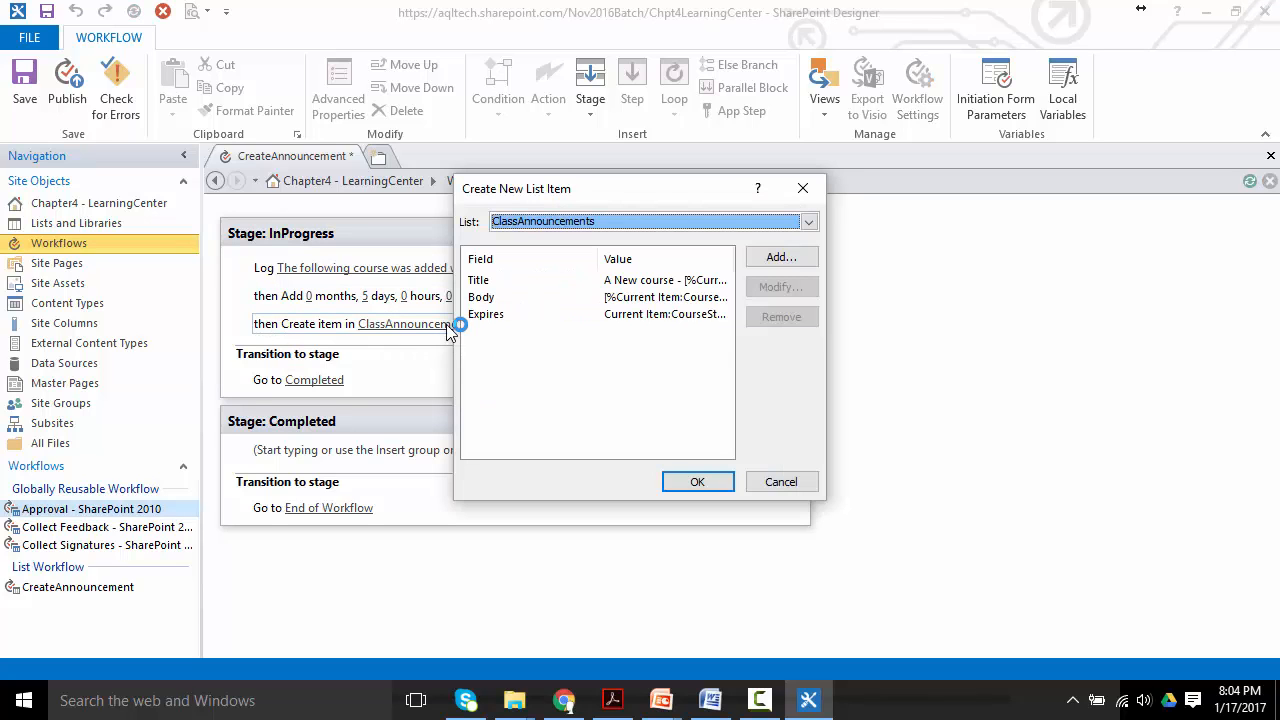
left_click(560, 316)
left_click(766, 292)
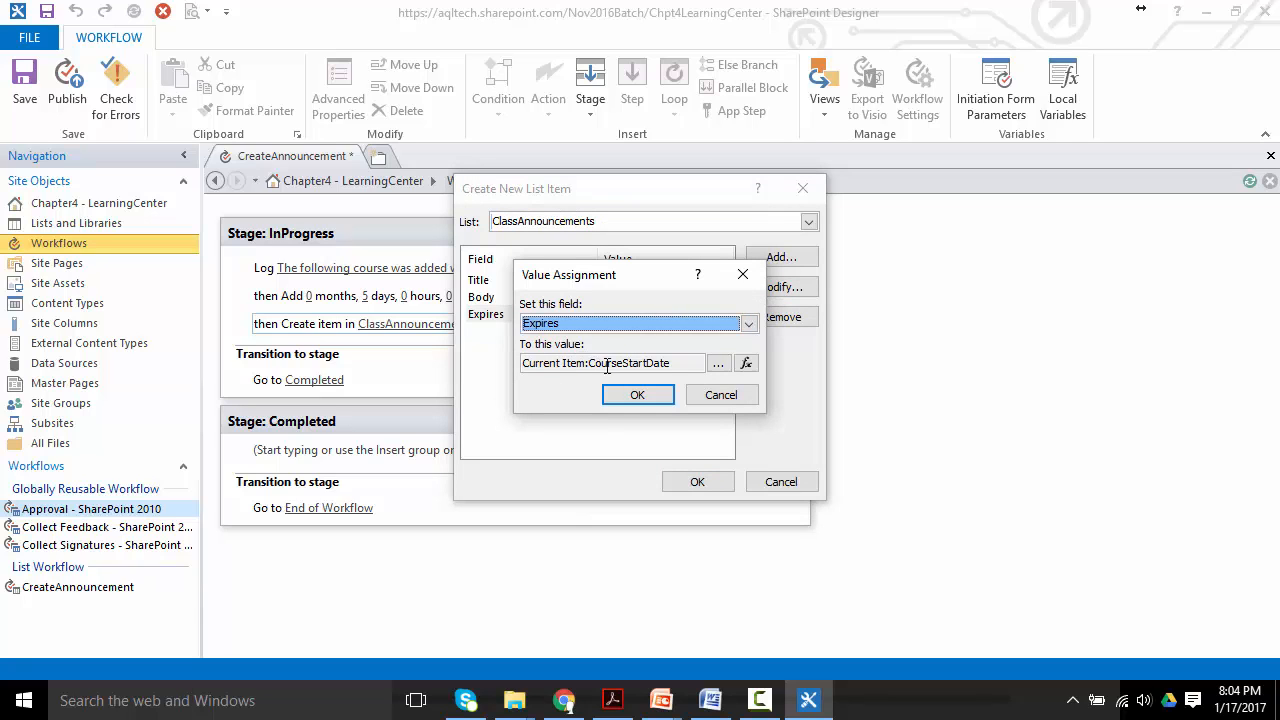
left_click(746, 364)
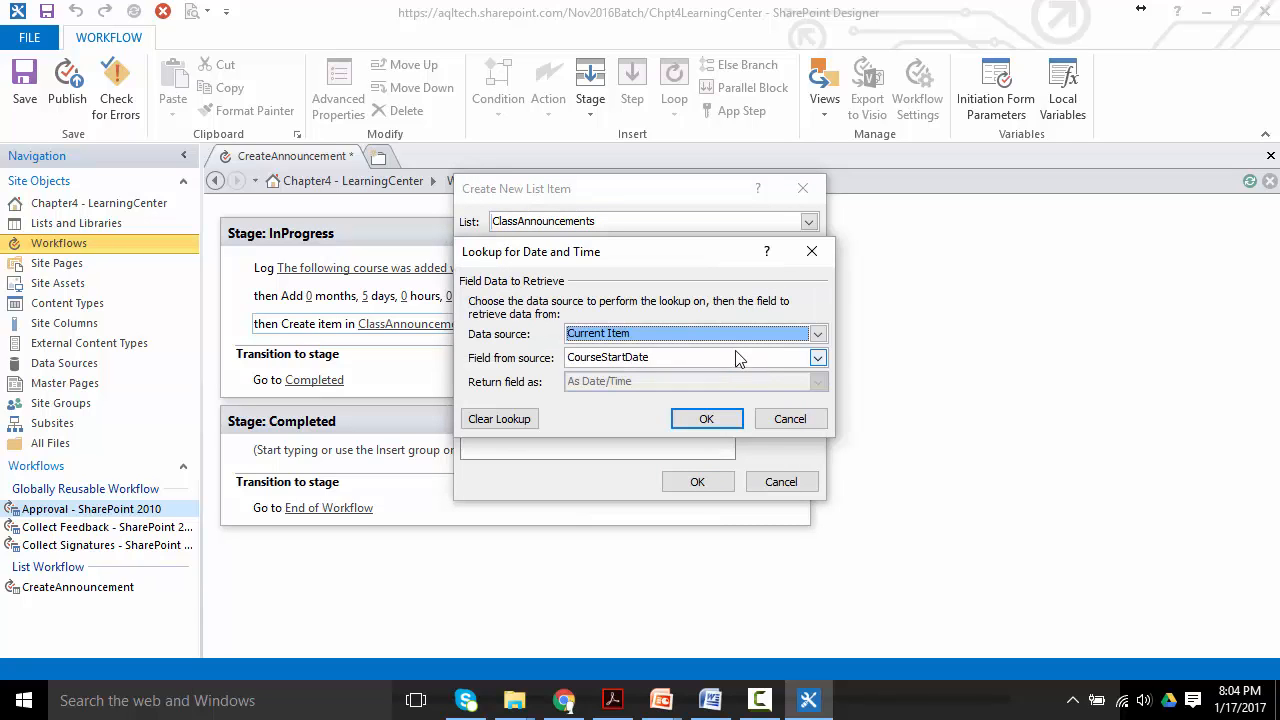
left_click(693, 333)
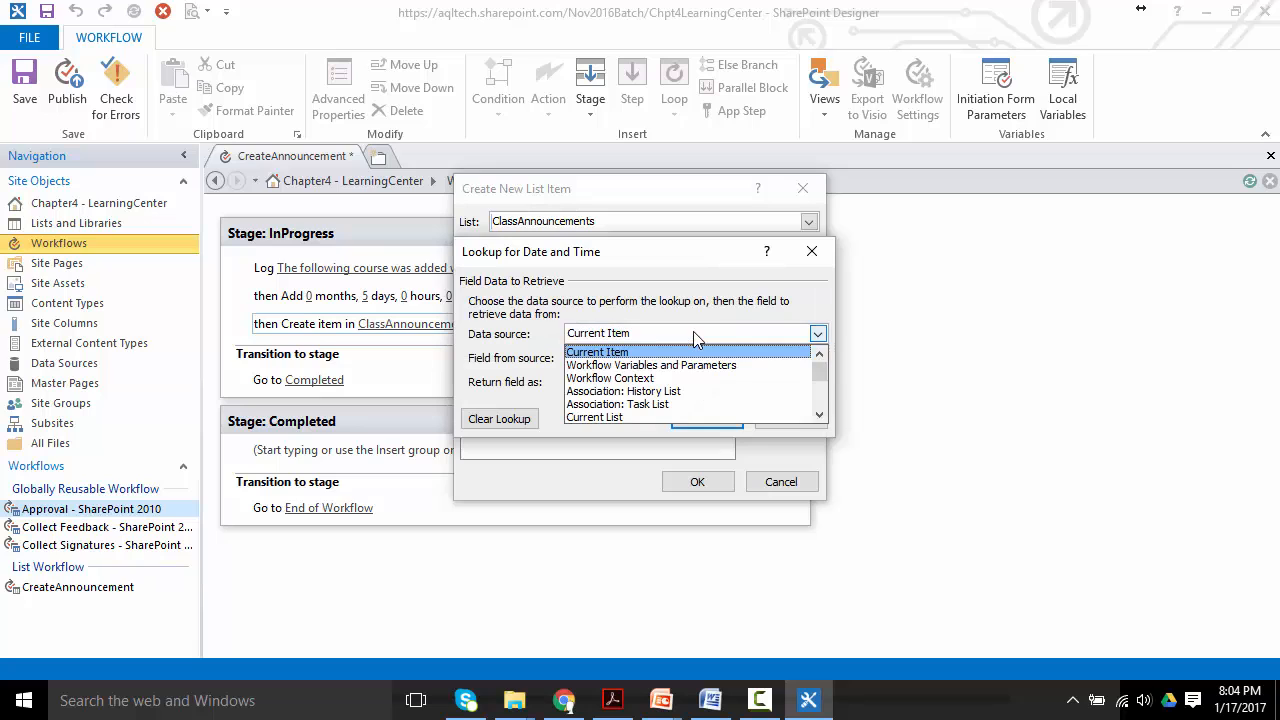
left_click(638, 366)
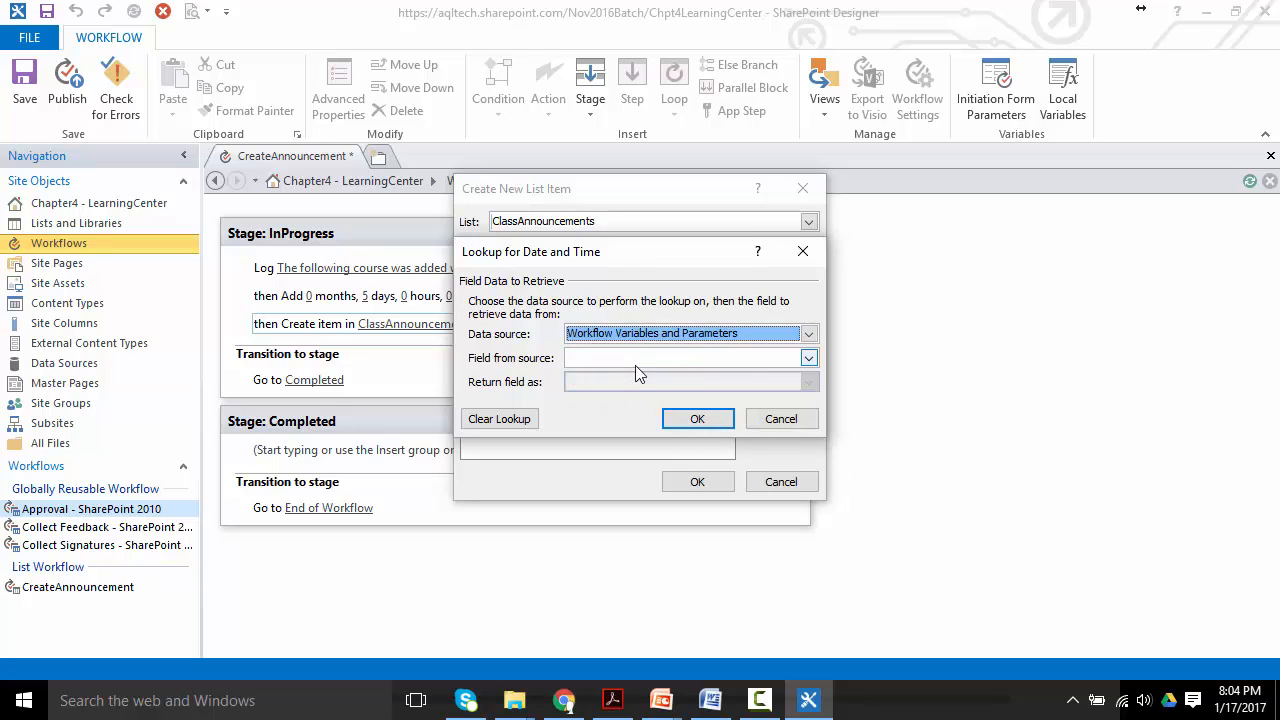
left_click(809, 359)
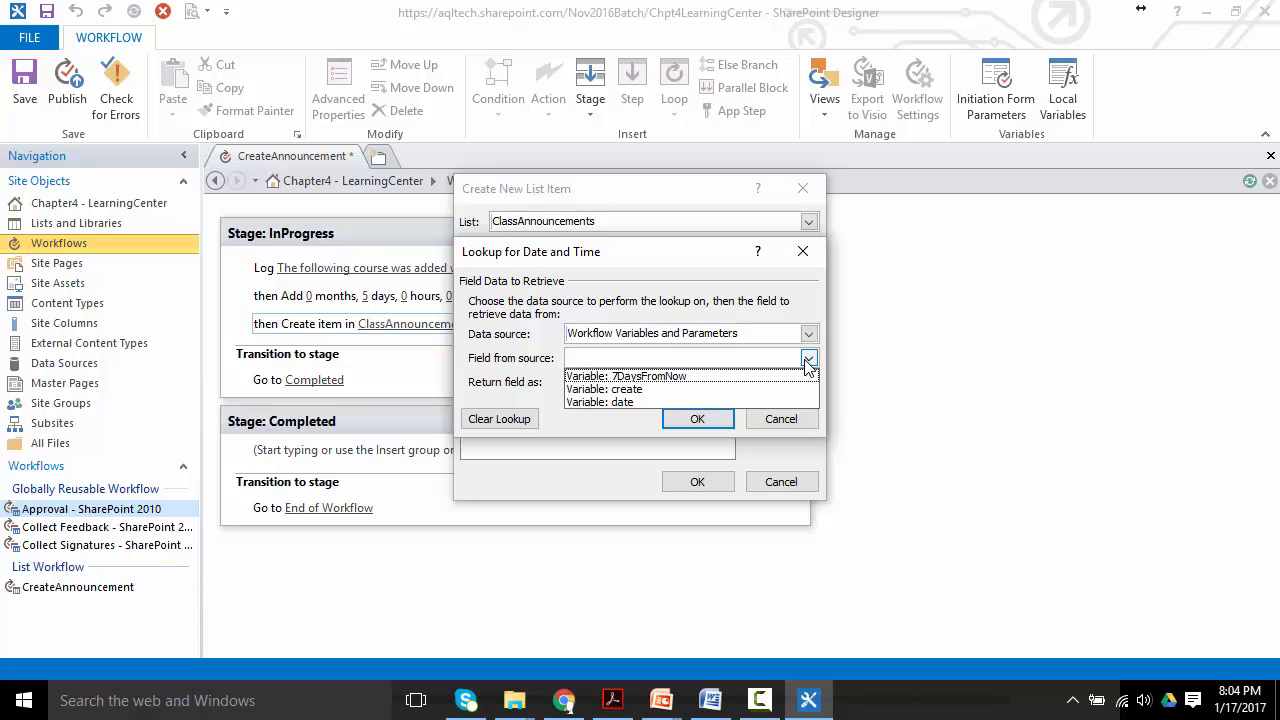
left_click(737, 384)
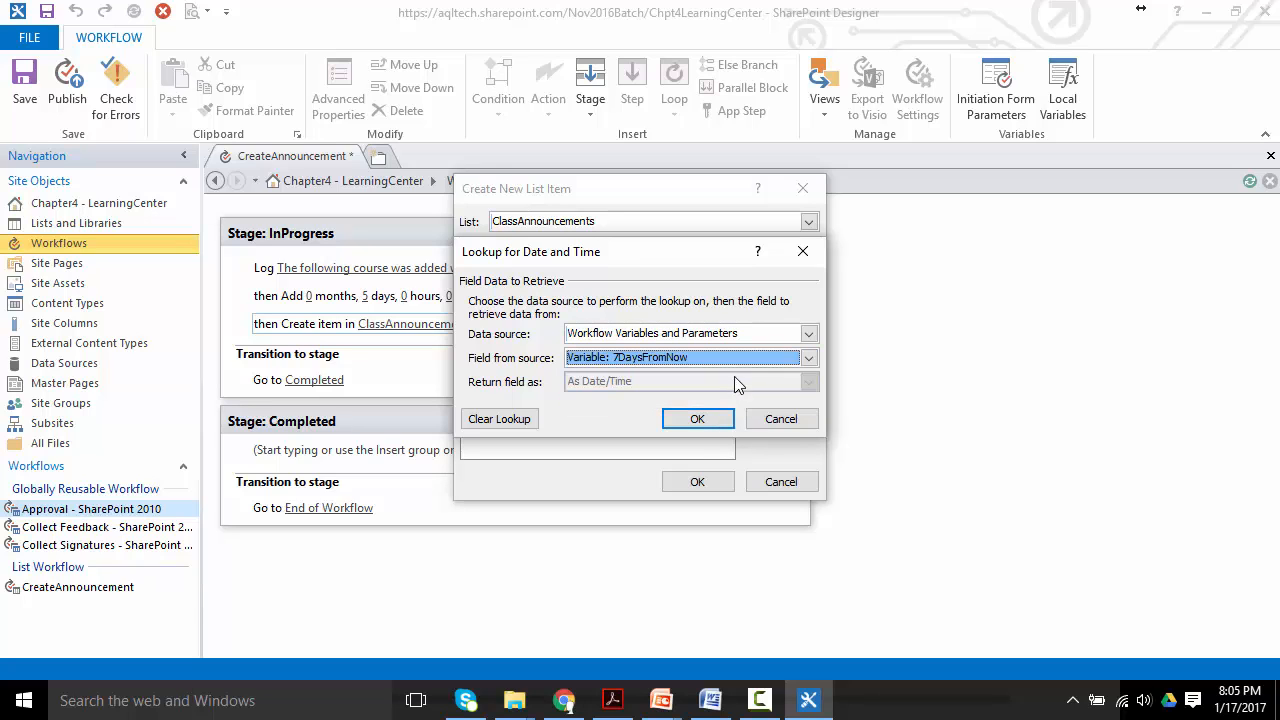
left_click(698, 421)
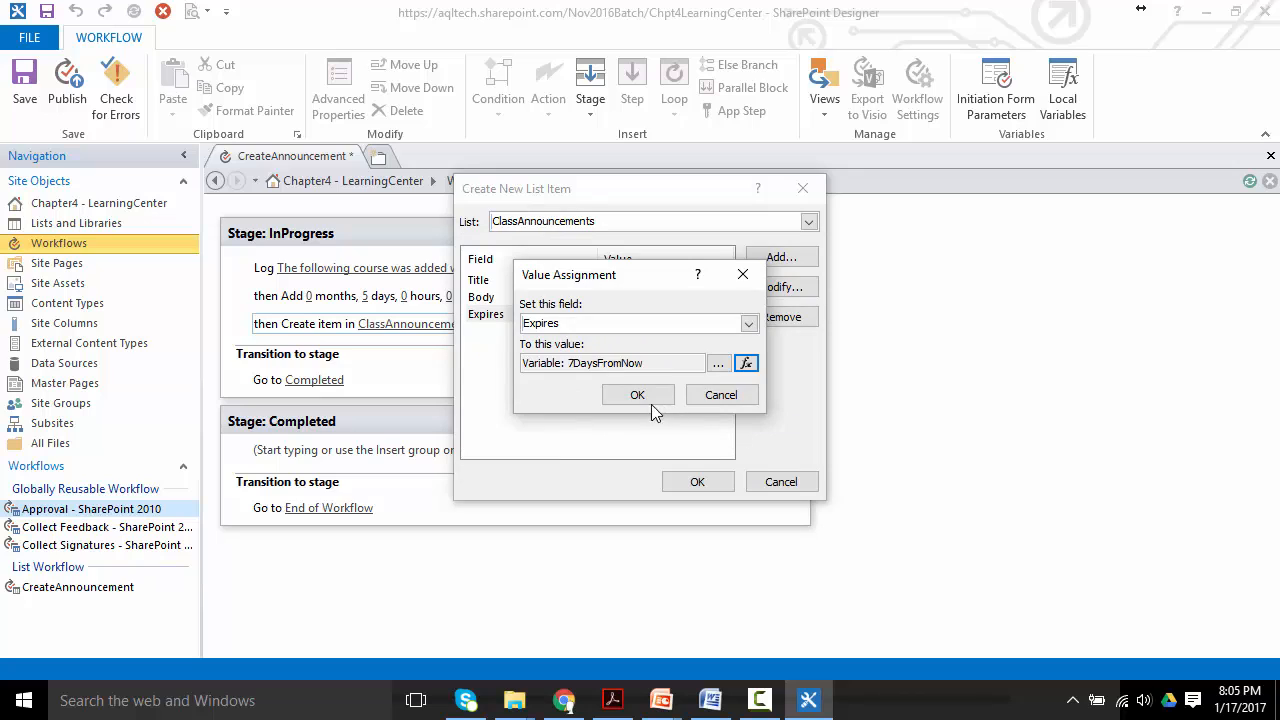
left_click(651, 404)
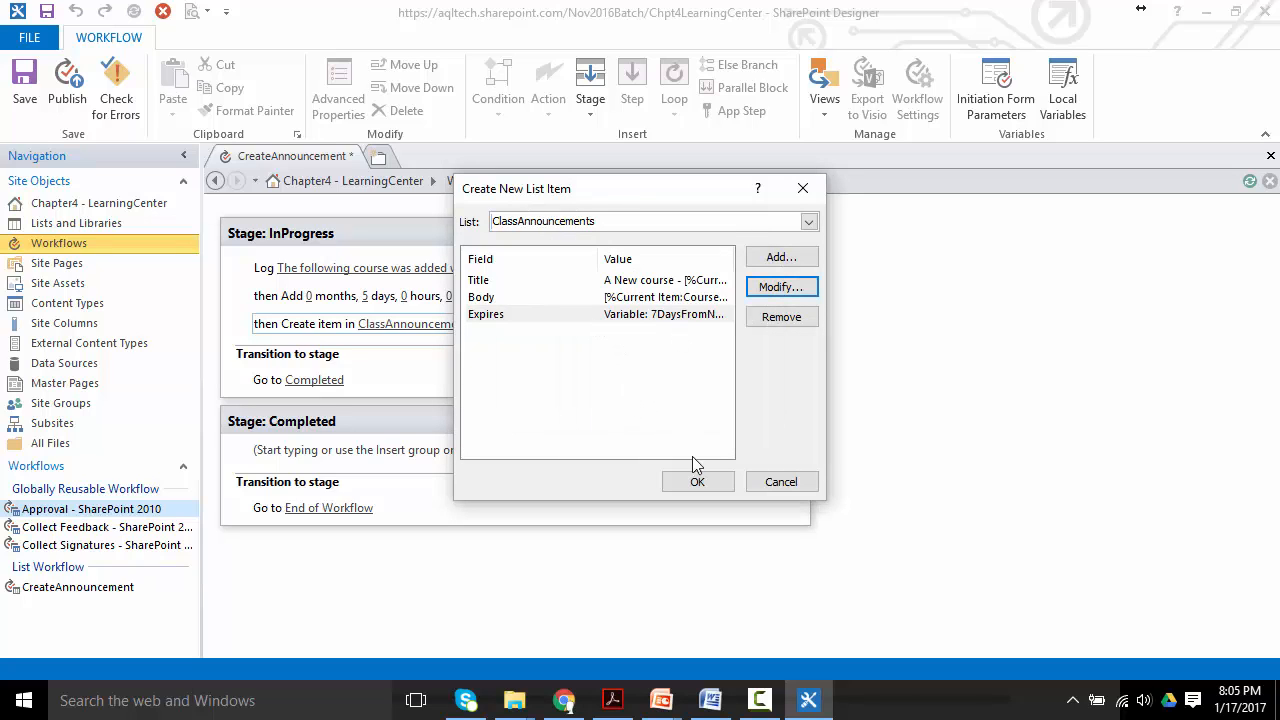
left_click(705, 484)
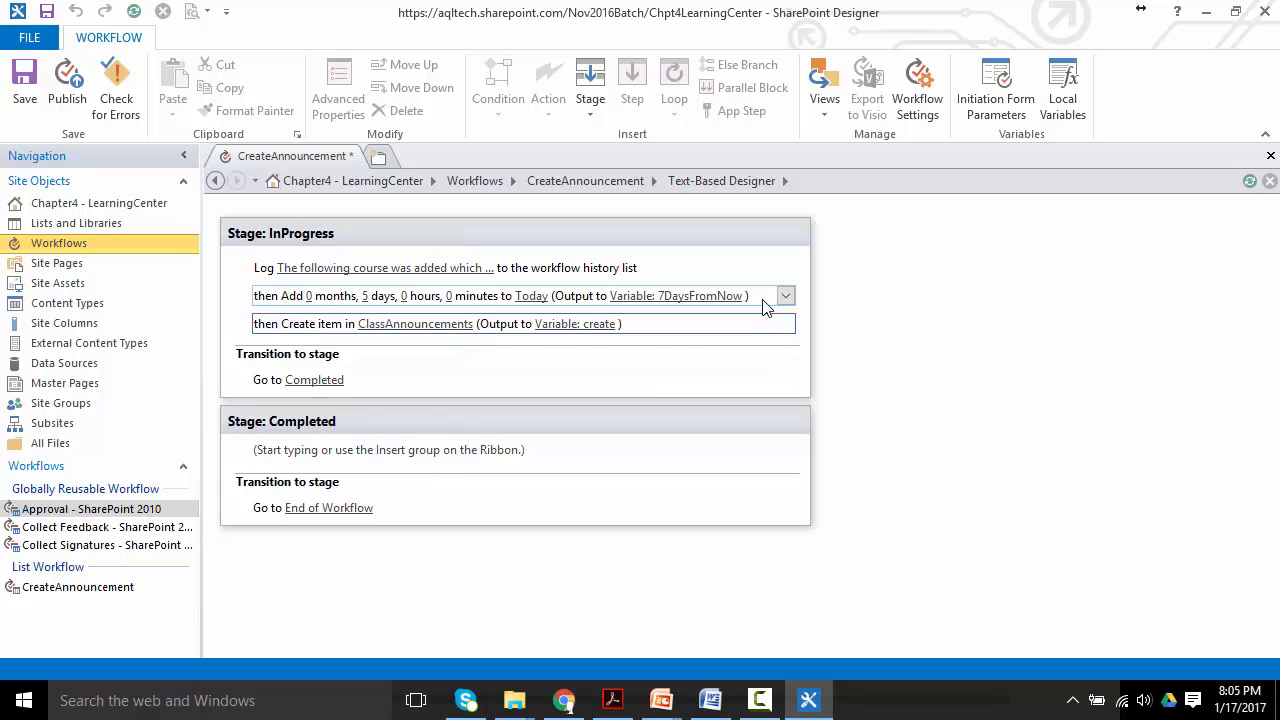
Step: Insert a Log to History List action before Create item and enter the message text "7 days from now the date is"
left_click(801, 297)
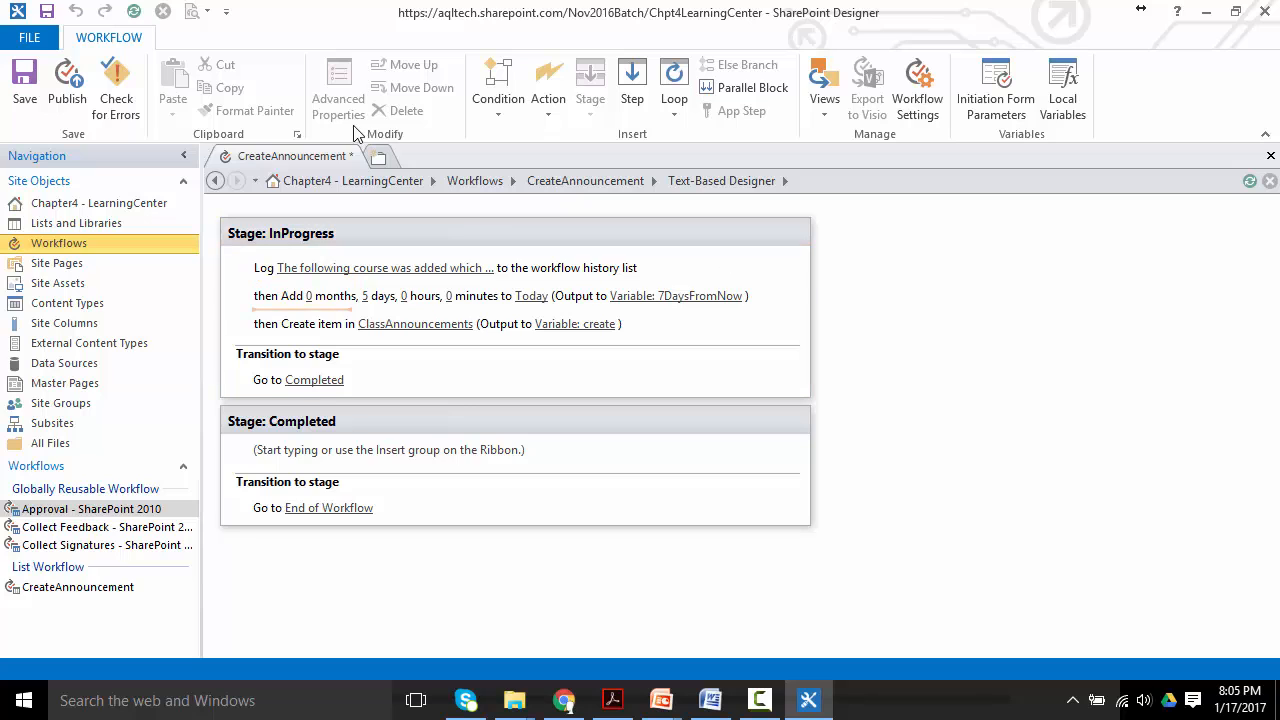
left_click(552, 118)
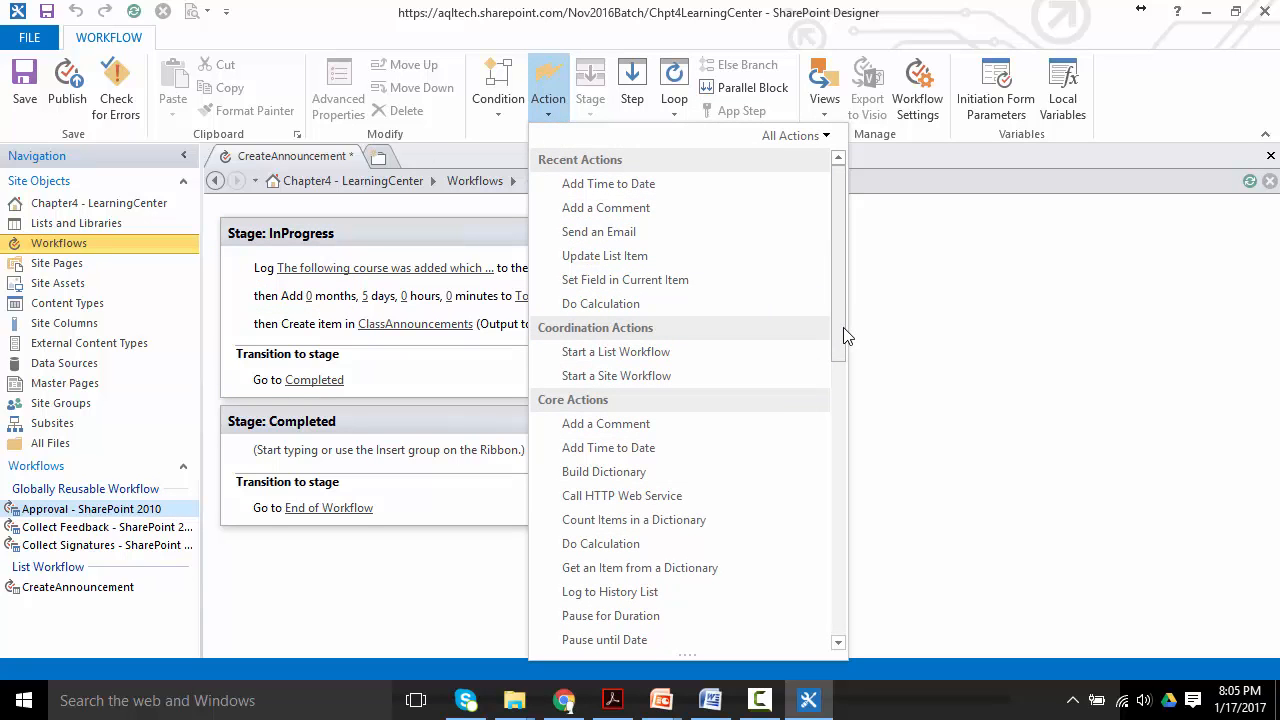
left_click(610, 592)
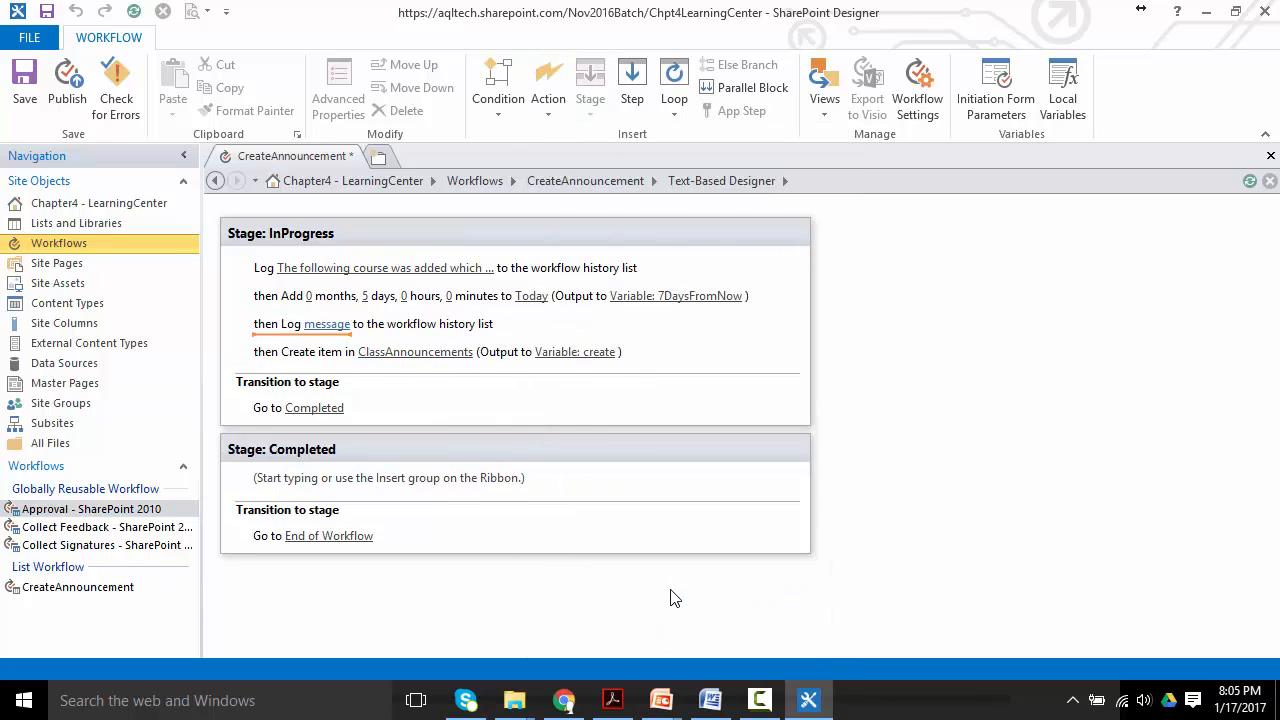
left_click(335, 326)
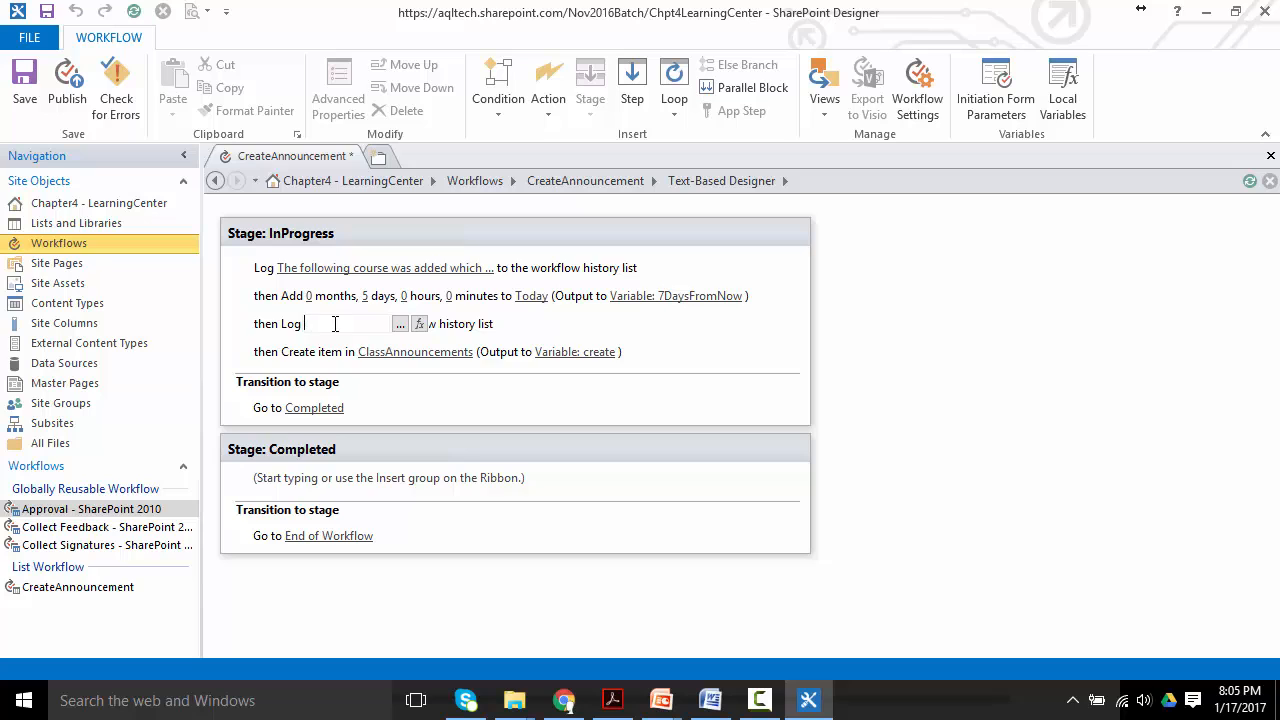
left_click(400, 324)
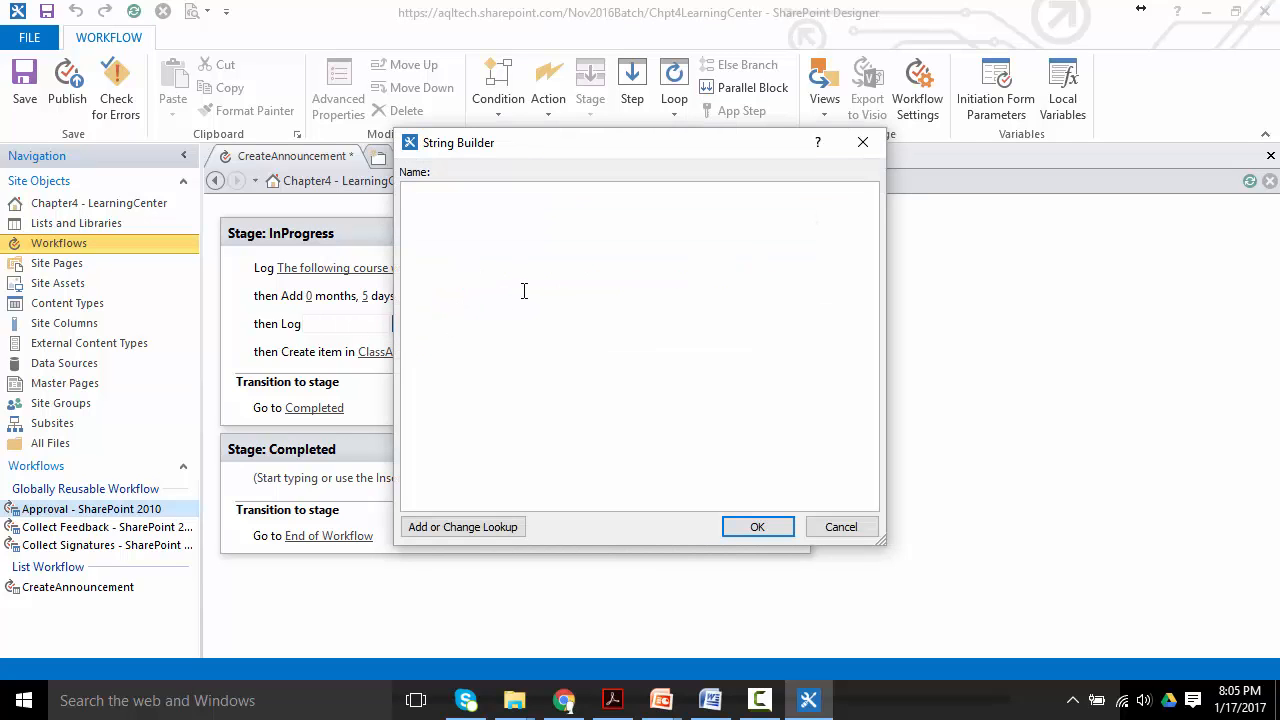
left_click_drag(532, 150, 645, 257)
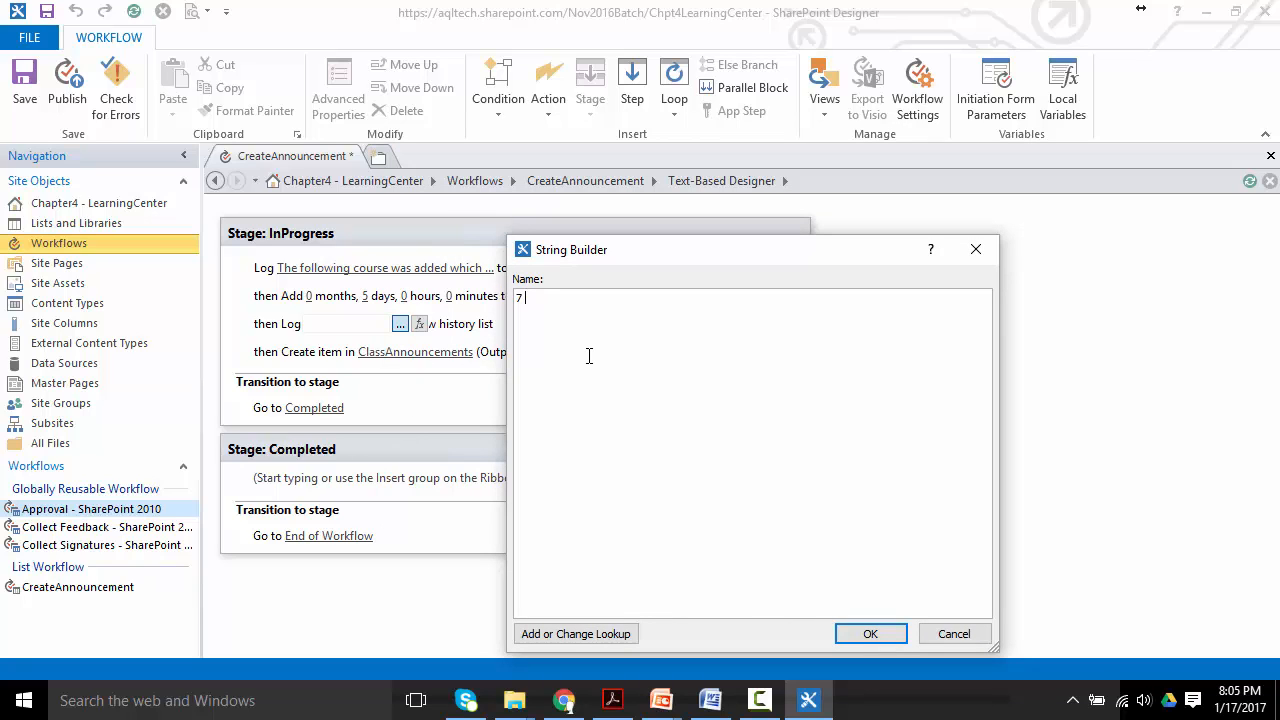
type("7 days from now the date is")
Step: Append a lookup of the workflow variable 7DaysFromNow as a string to the log message, and publish the workflow
left_click(589, 634)
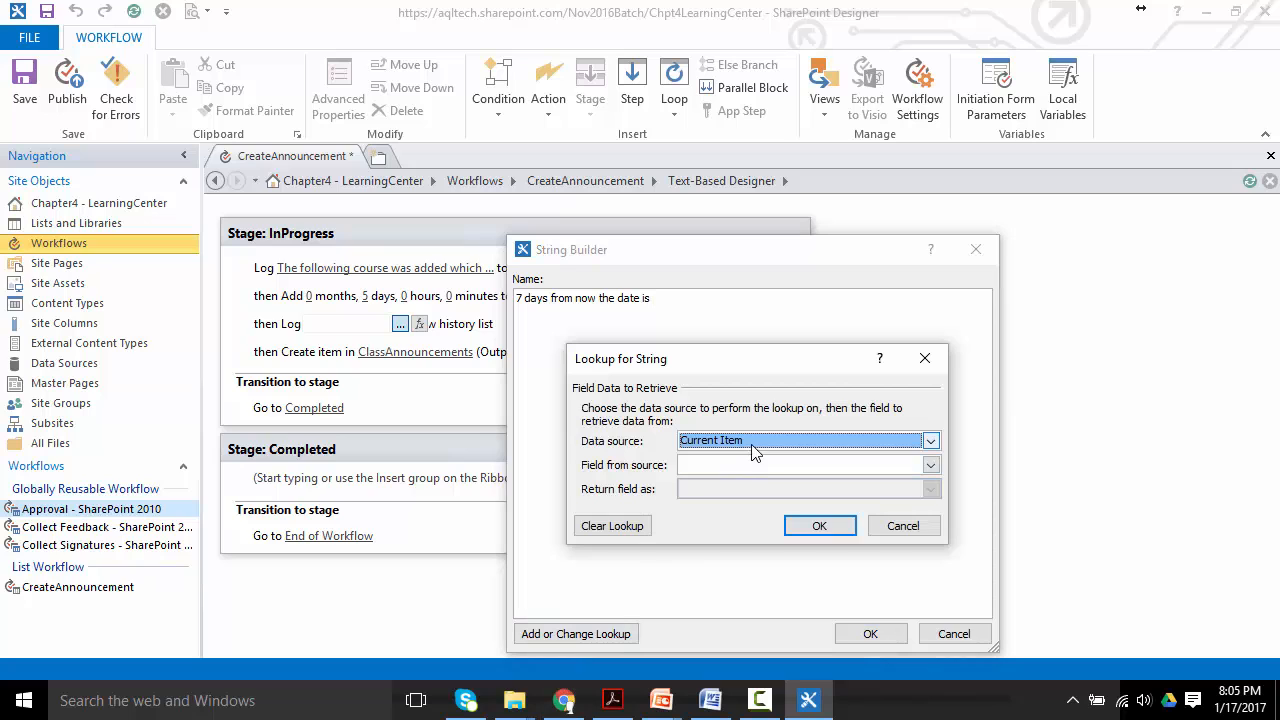
left_click(755, 452)
left_click(743, 471)
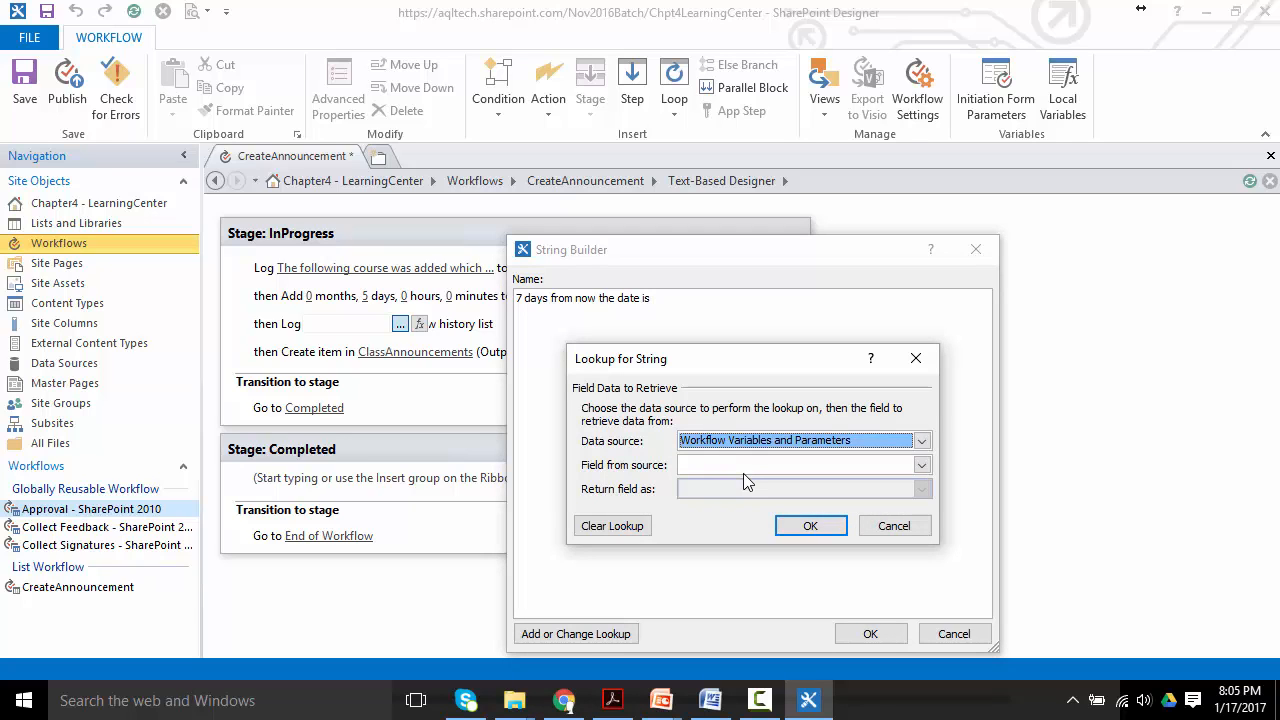
left_click(743, 468)
left_click(745, 480)
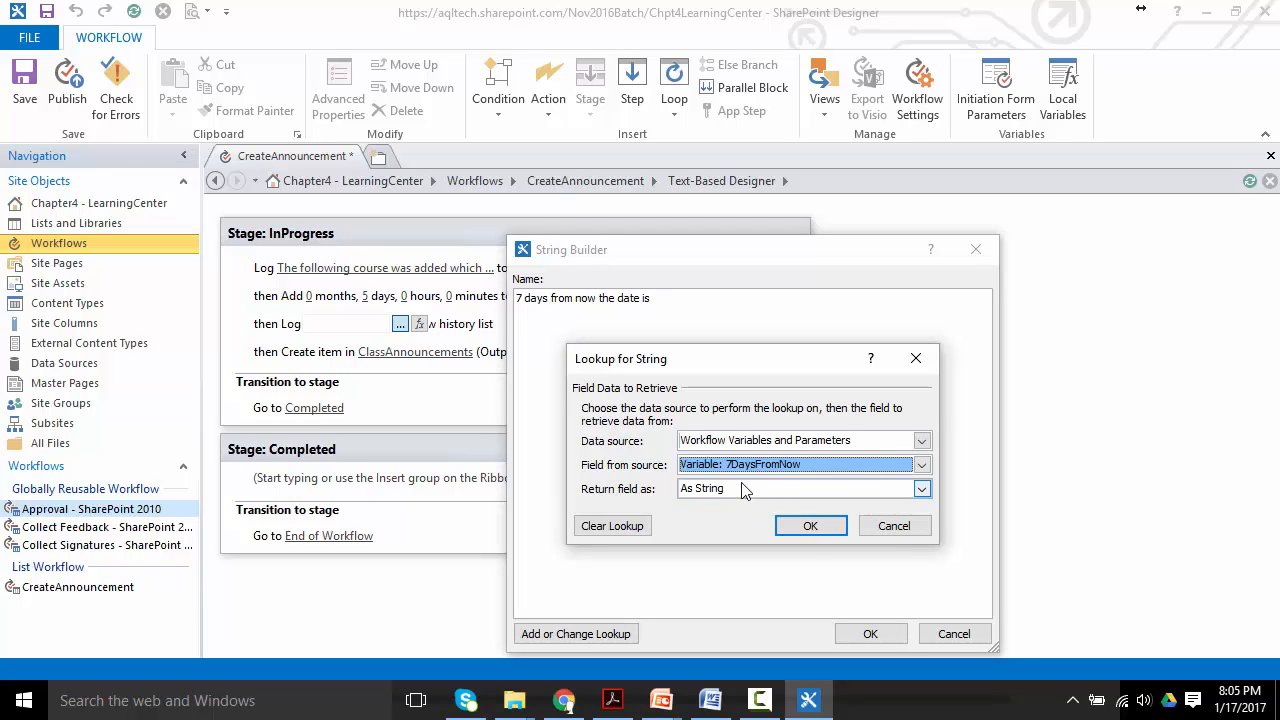
left_click(810, 528)
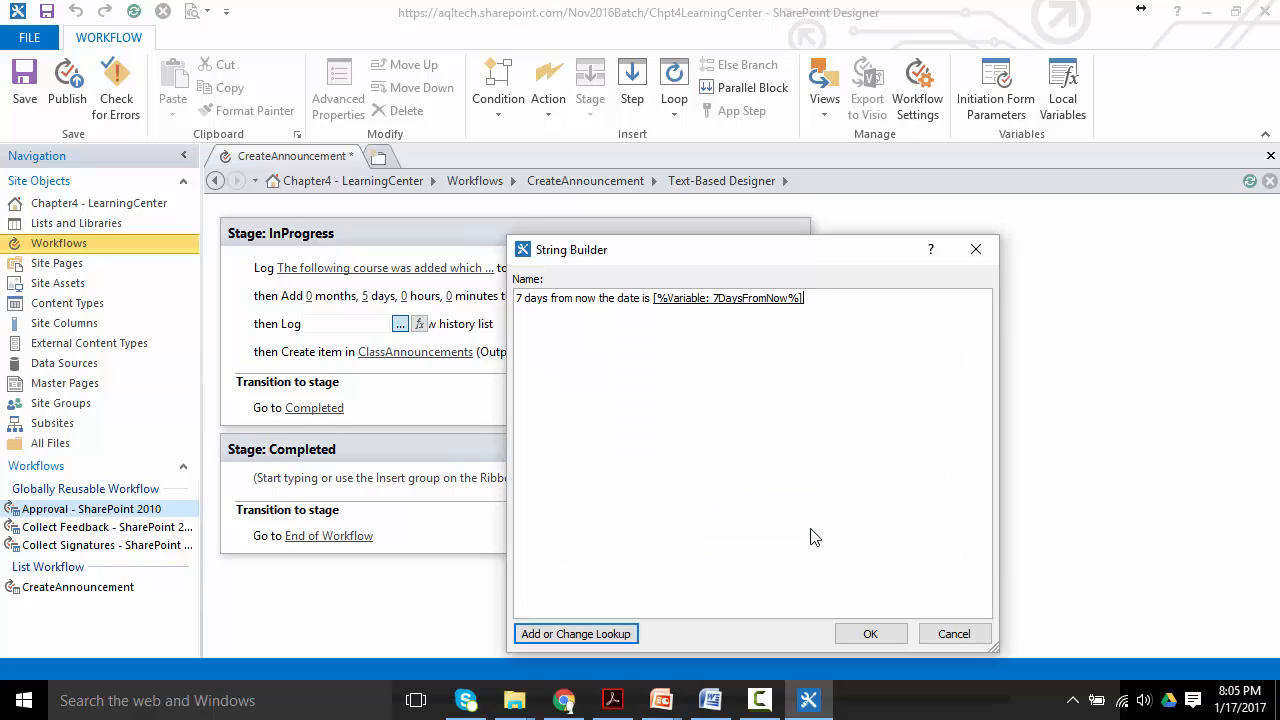
left_click(868, 636)
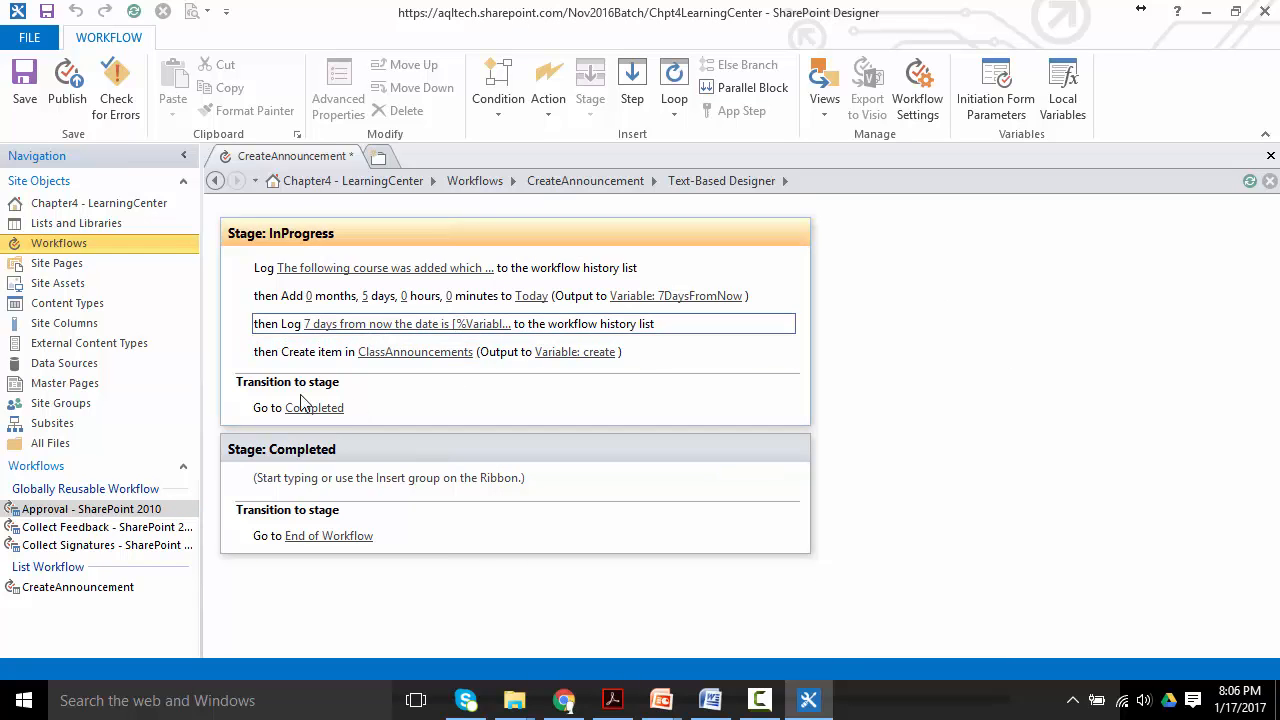
left_click(68, 88)
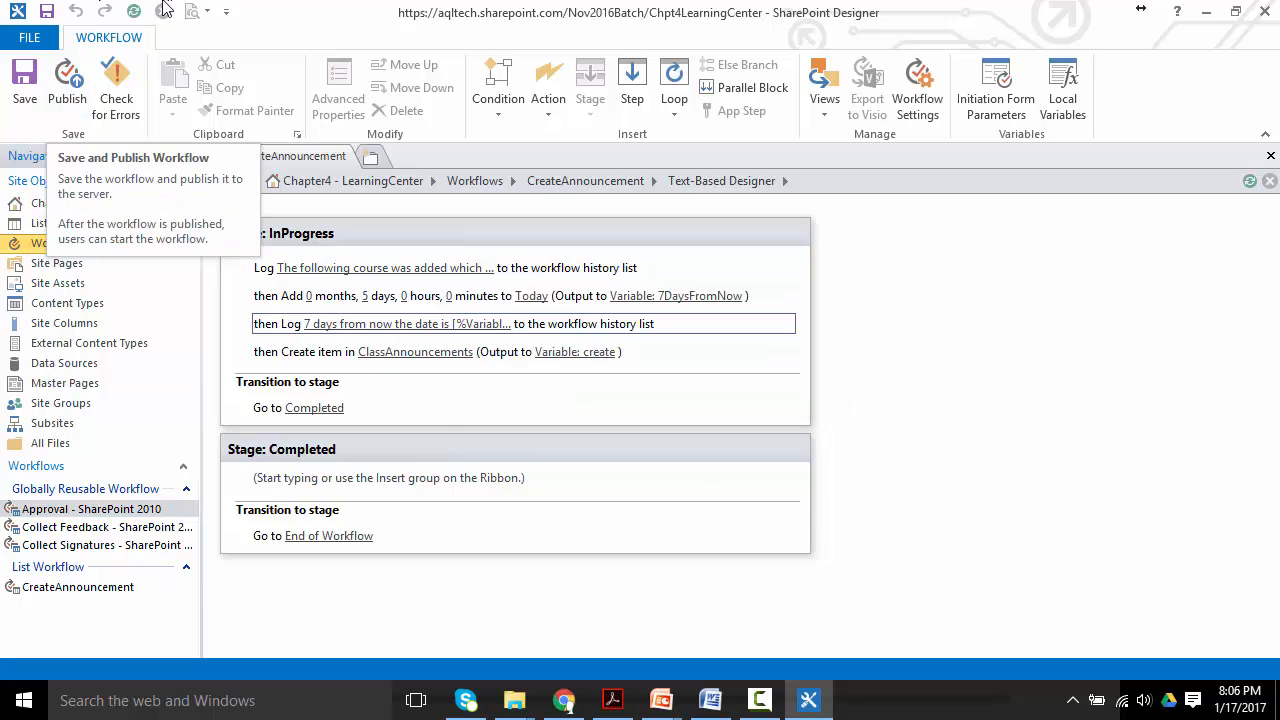
Step: Remove the create and date variables from the workflow's local variables
left_click(1064, 100)
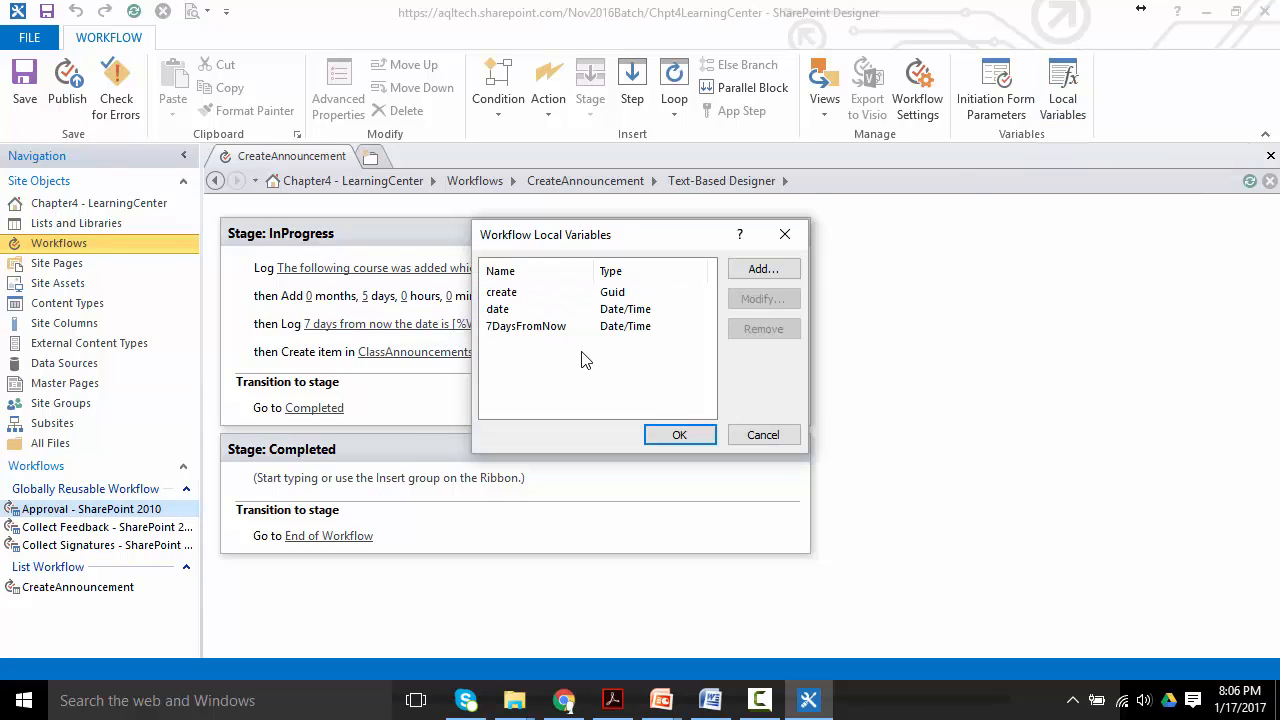
left_click(541, 296)
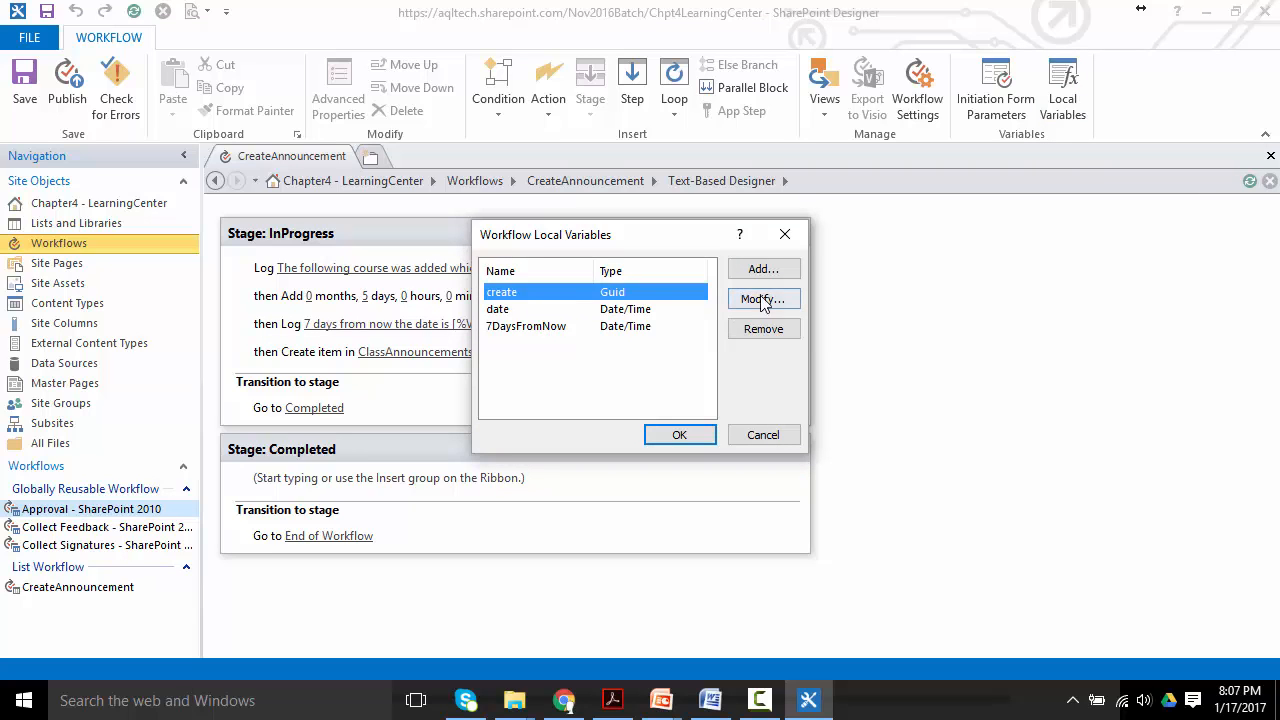
left_click(765, 332)
left_click(605, 294)
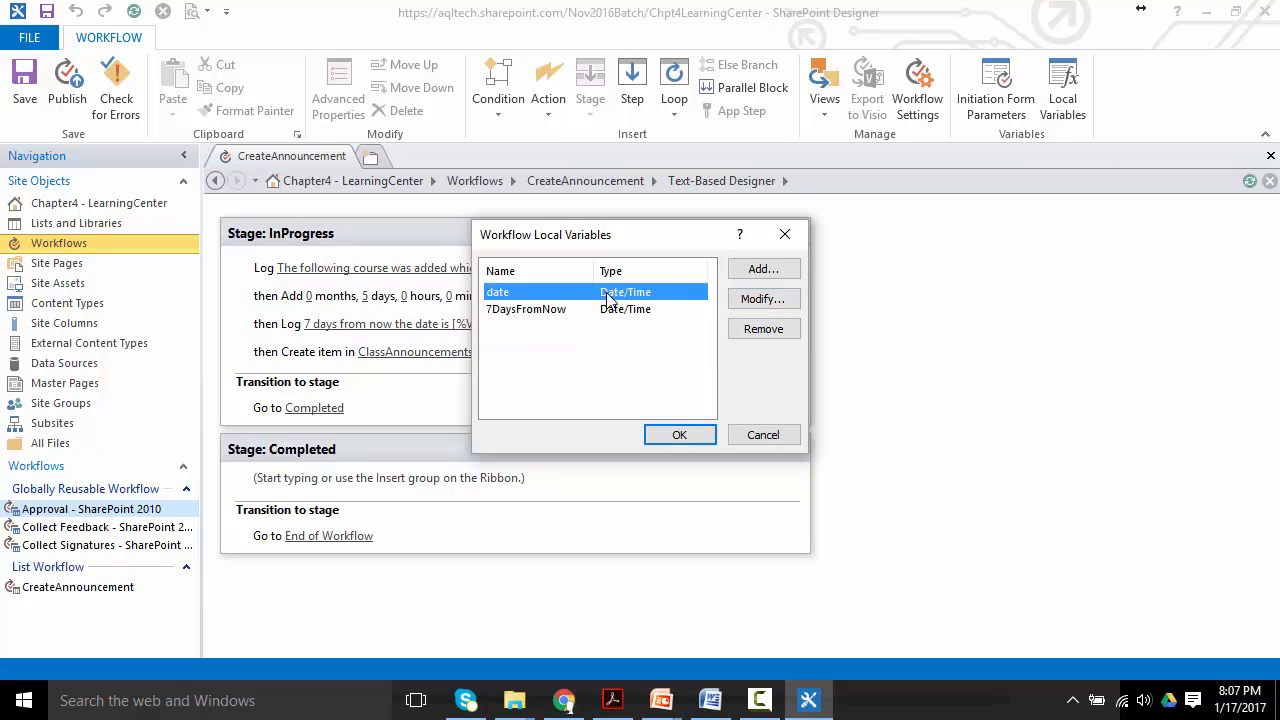
left_click(775, 335)
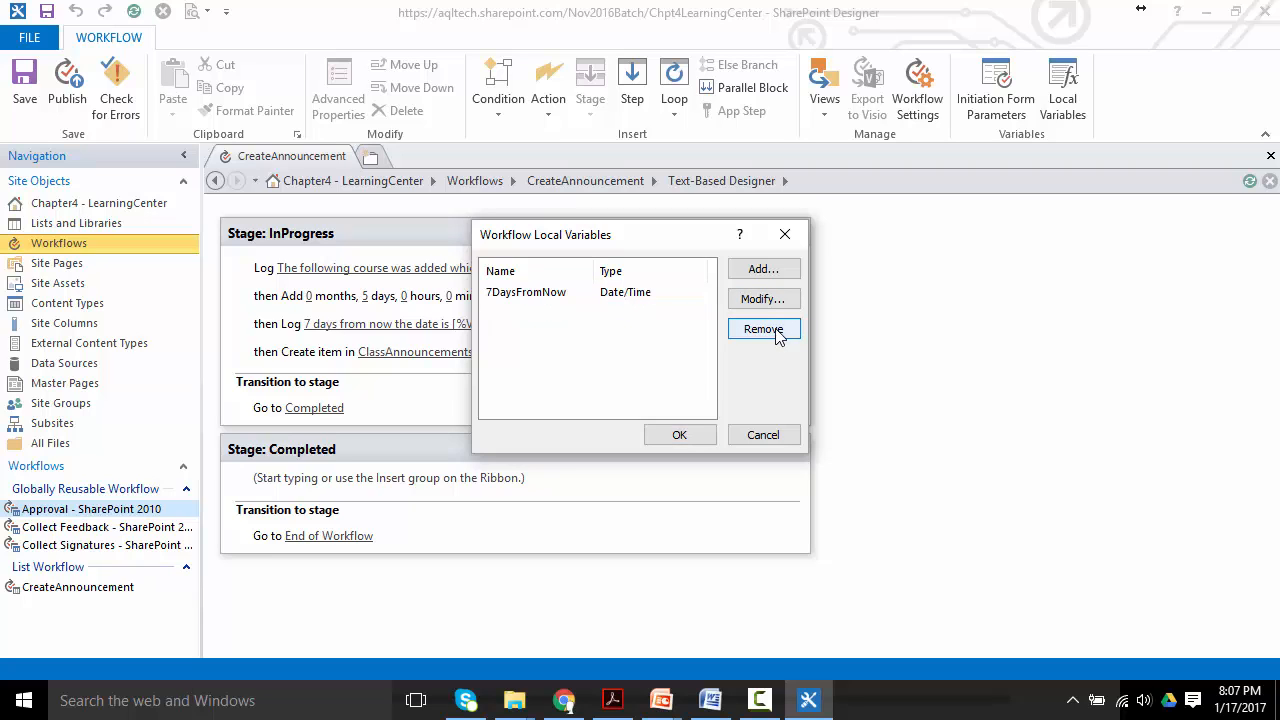
left_click(683, 438)
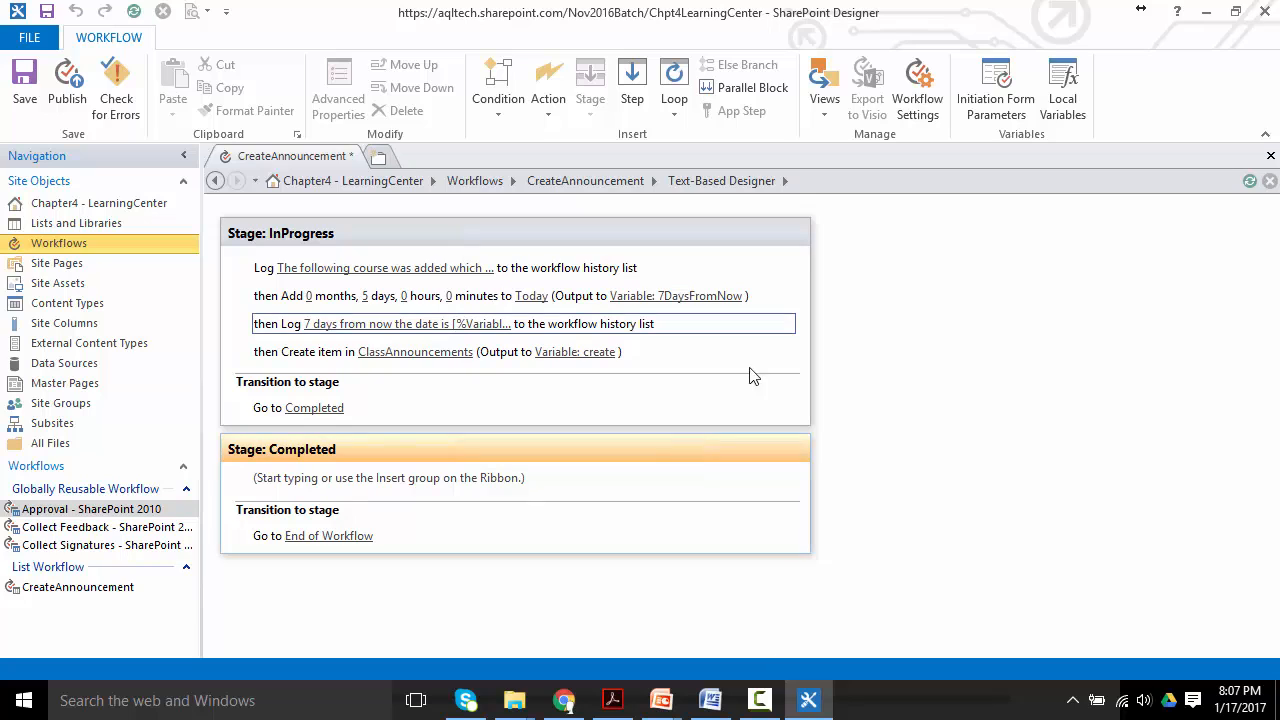
Step: Add a local workflow variable named xyz of type String
left_click(1065, 95)
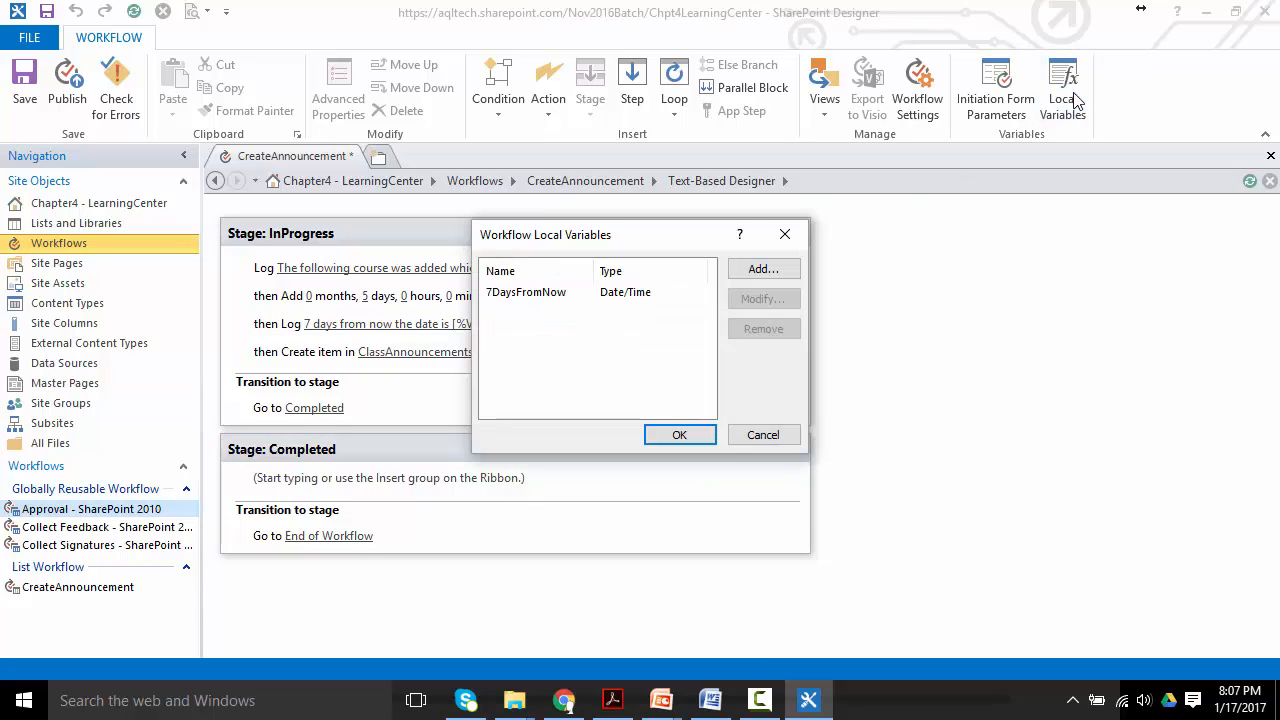
left_click(757, 272)
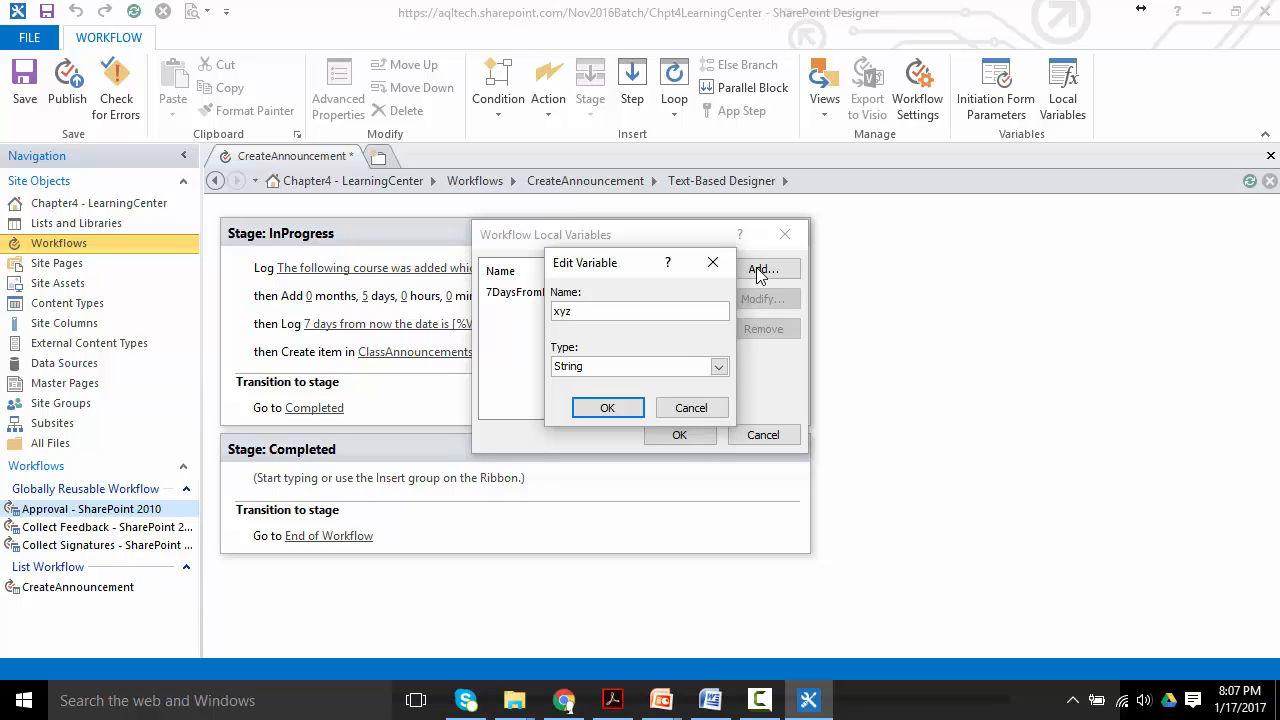
left_click(719, 368)
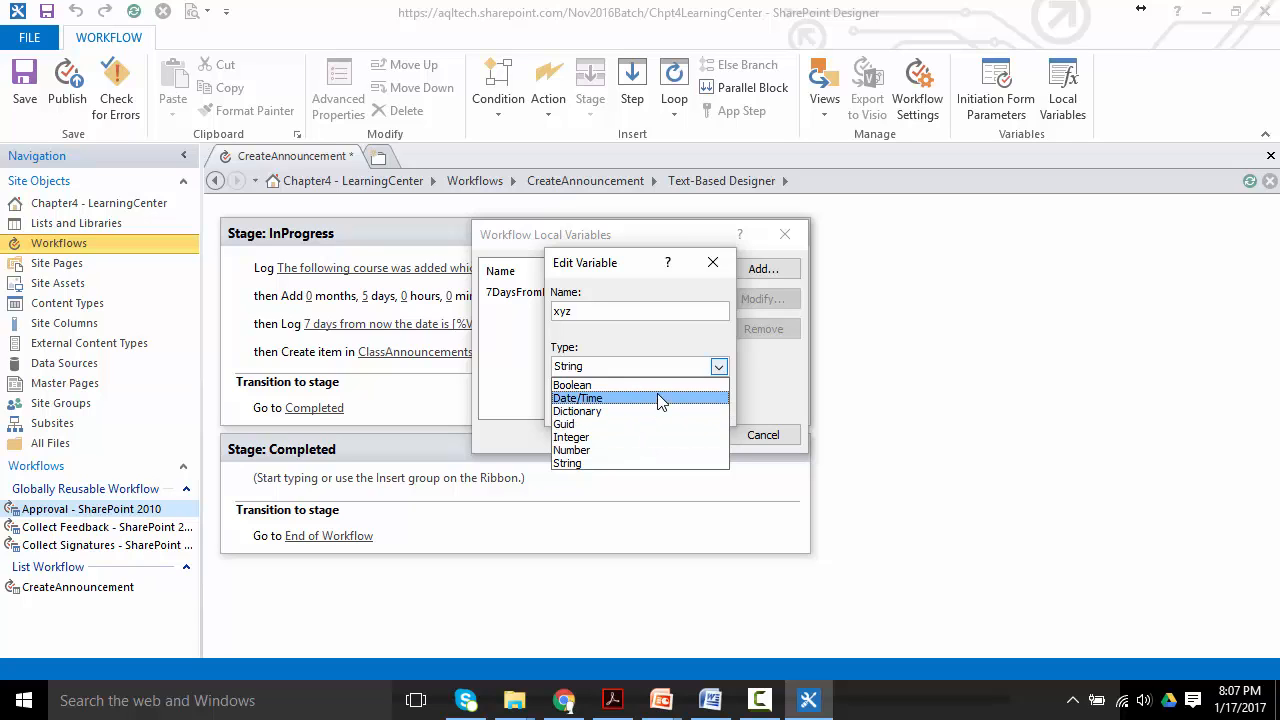
left_click(676, 330)
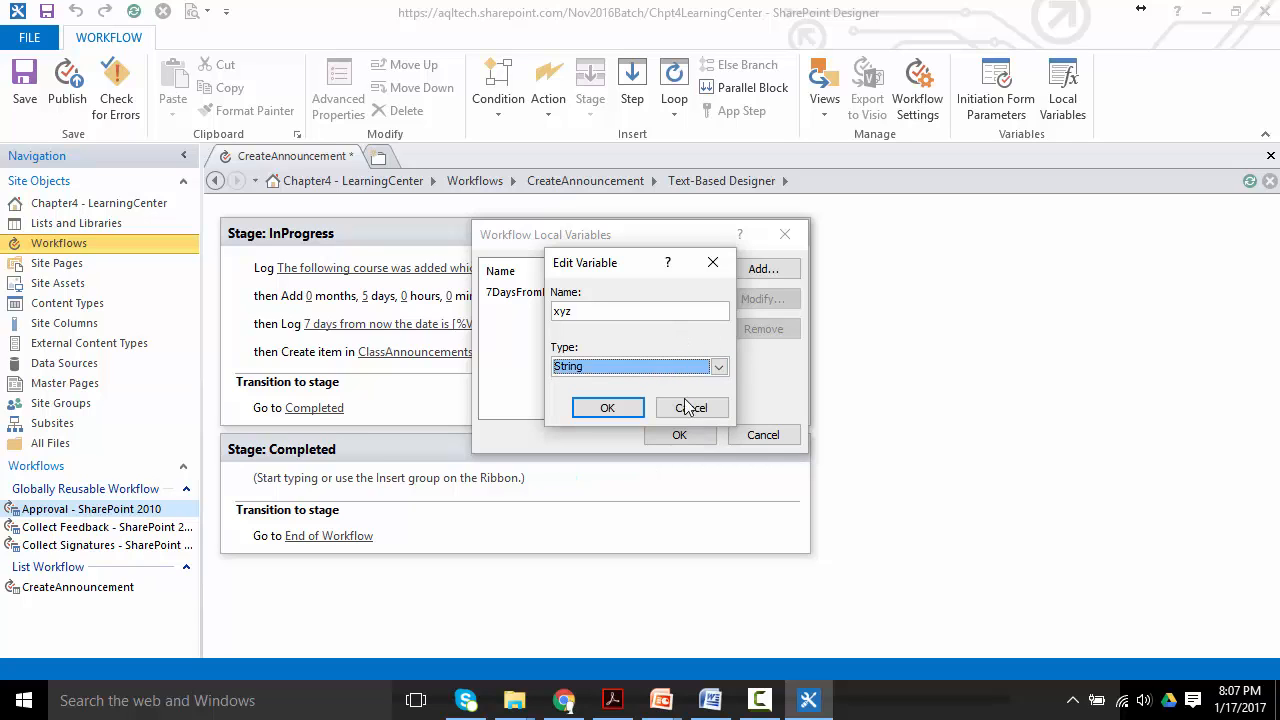
left_click(621, 412)
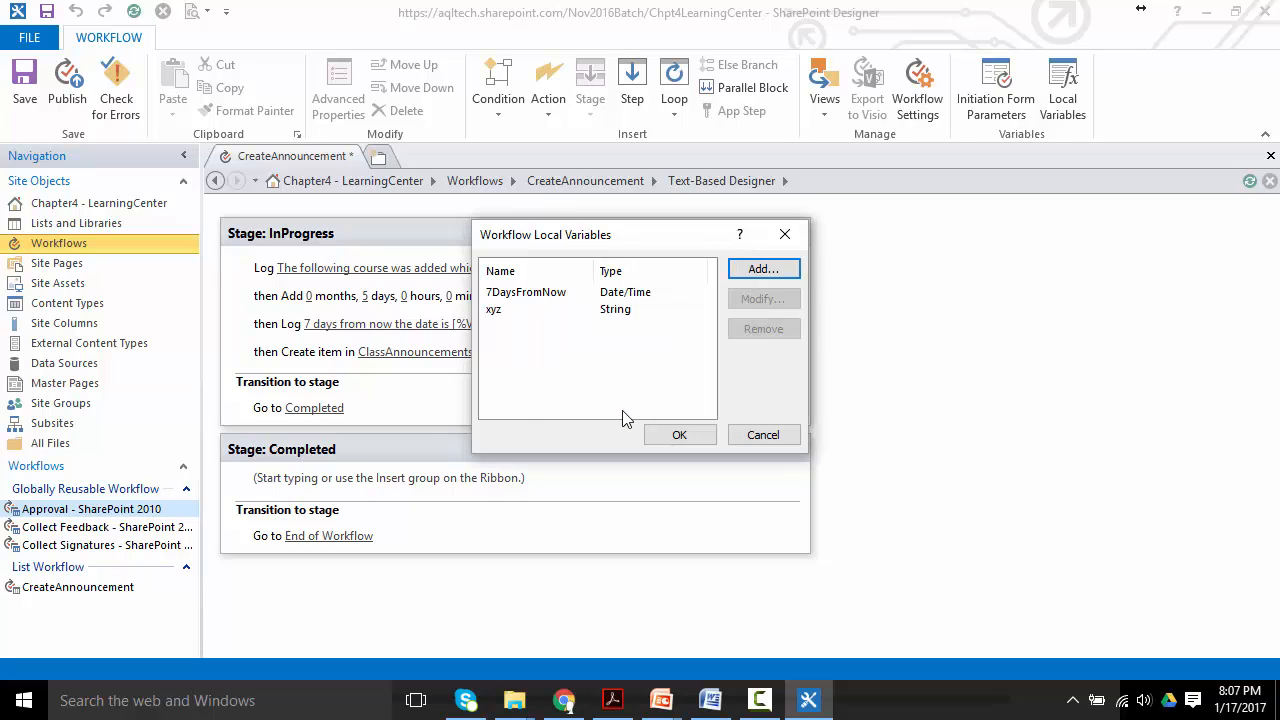
Step: Remove the xyz variable from the workflow's local variables and accept the list
left_click(652, 309)
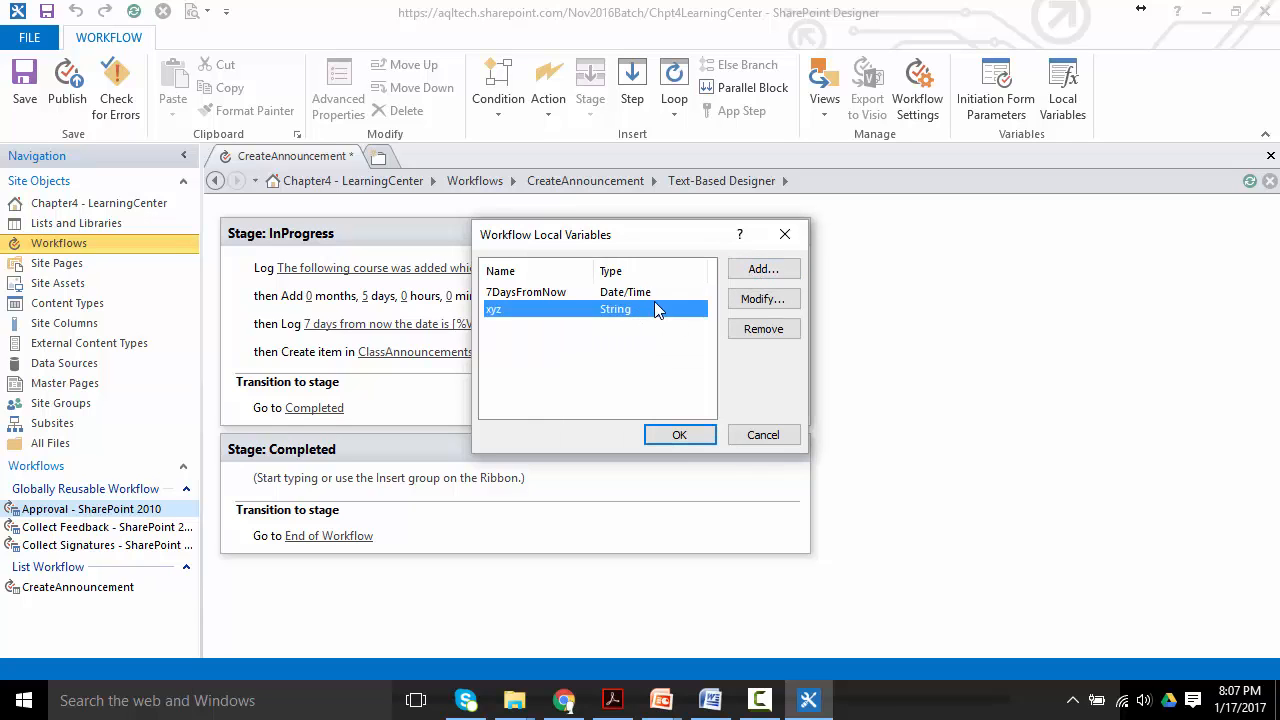
left_click(772, 330)
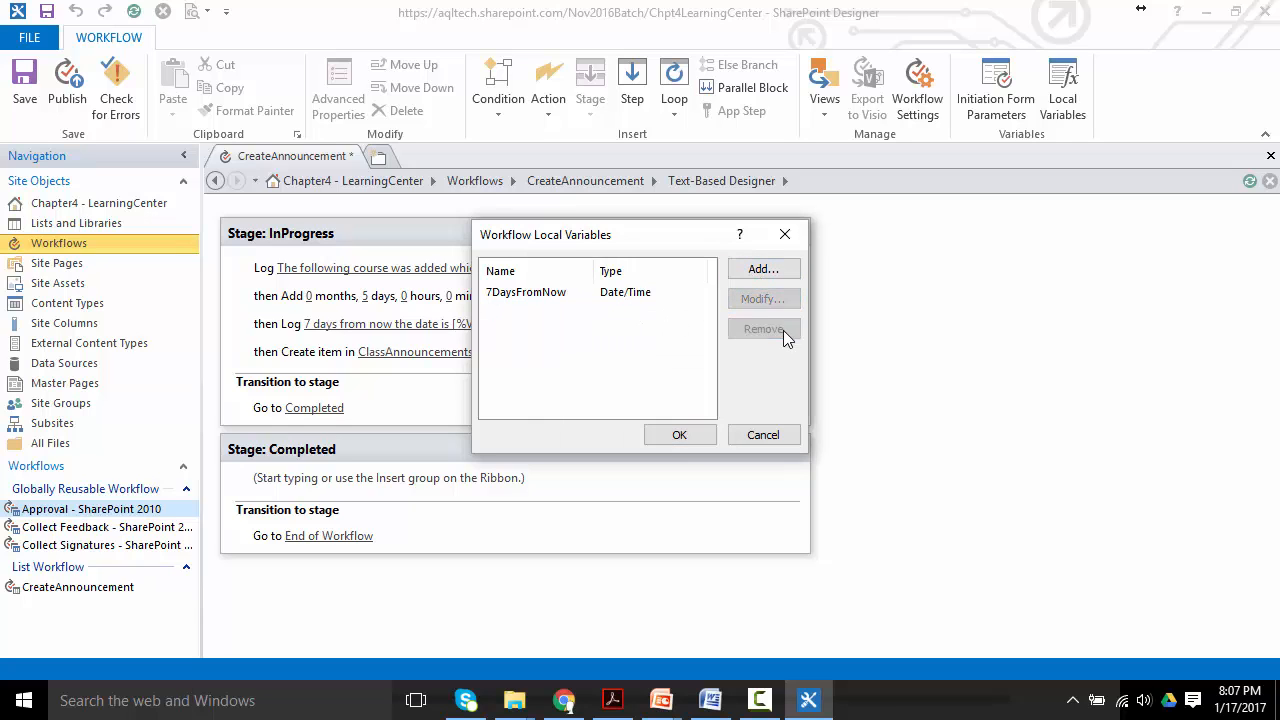
left_click(680, 435)
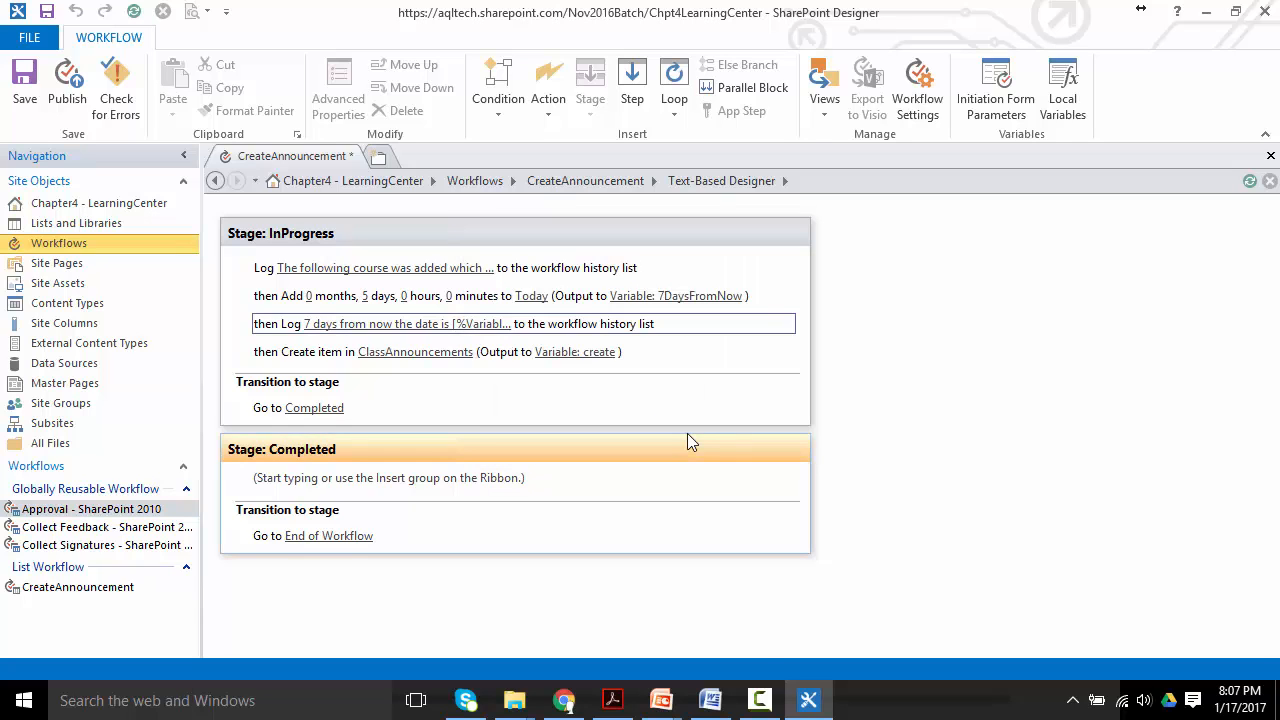
Step: Review the field values of the Create item action for ClassAnnouncements and the choices for its output variable
left_click(476, 337)
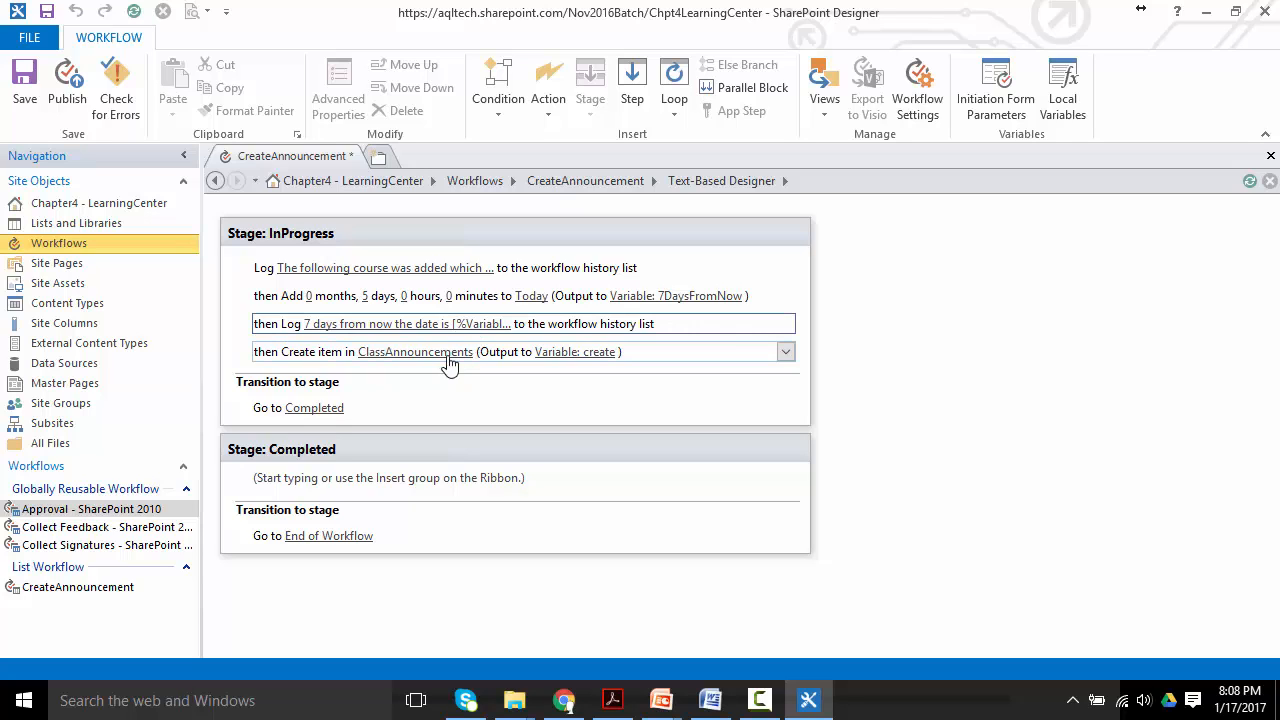
left_click(448, 358)
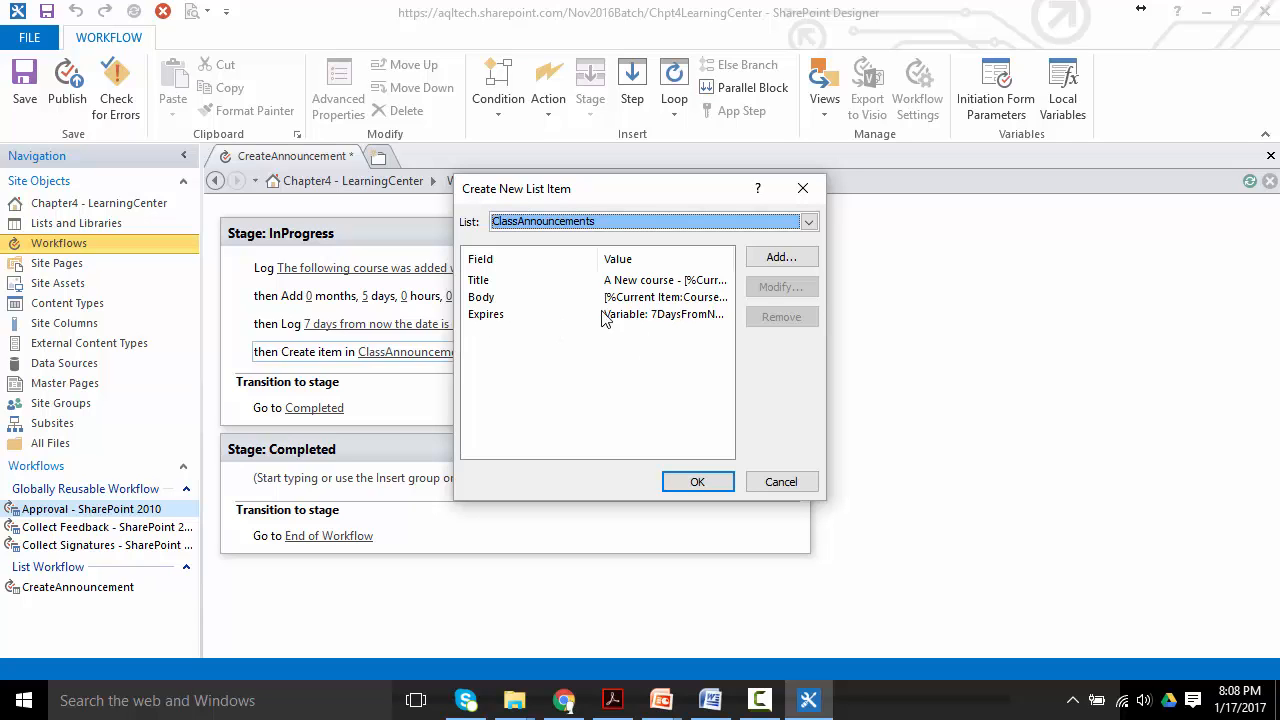
left_click(655, 316)
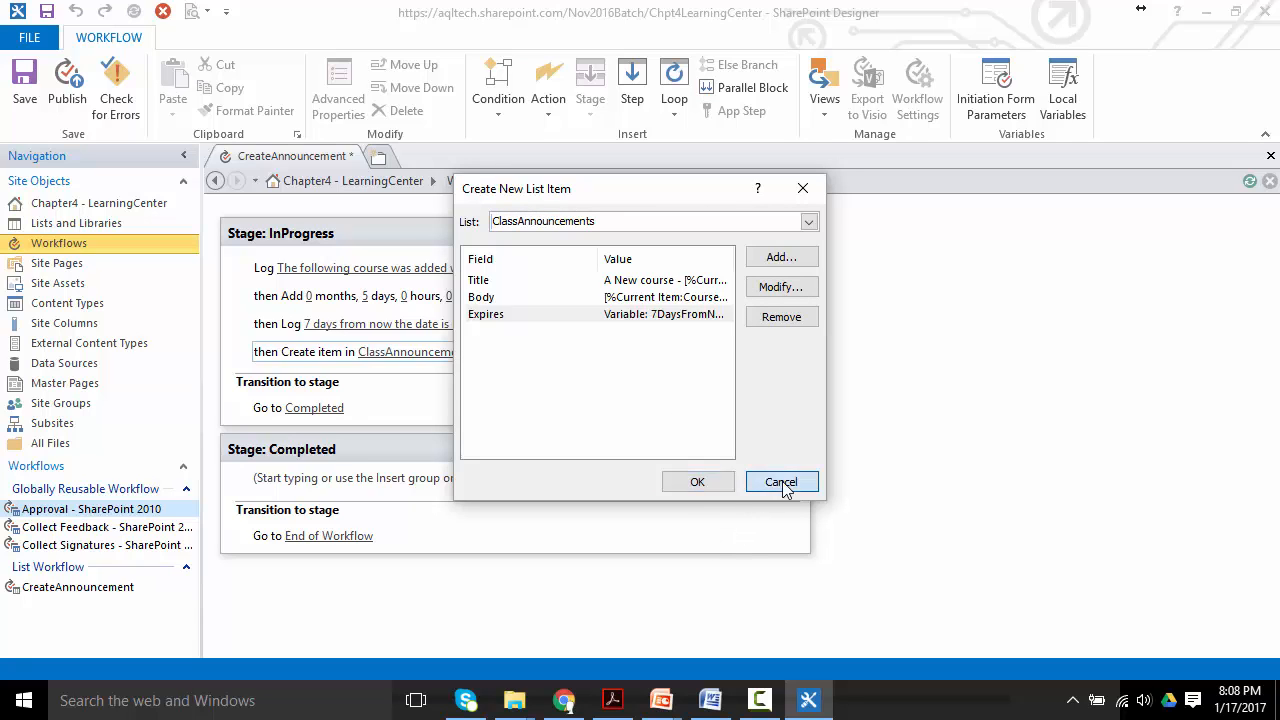
left_click(780, 481)
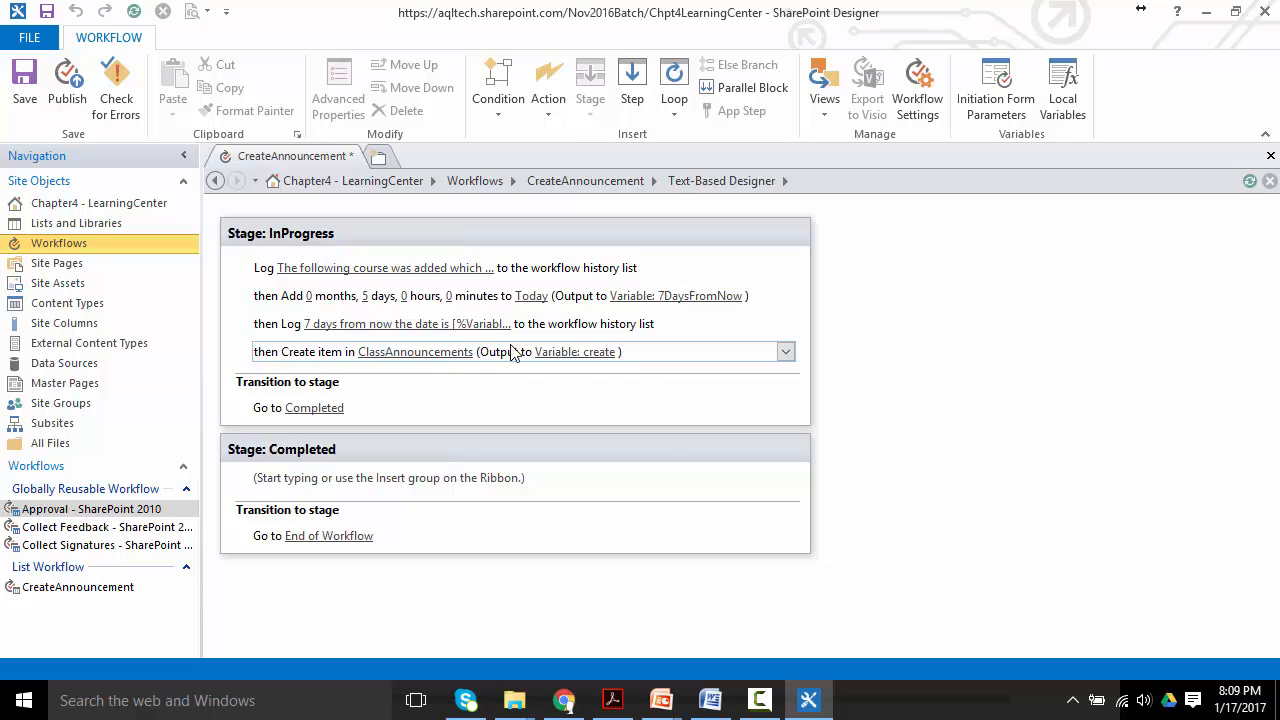
left_click(598, 353)
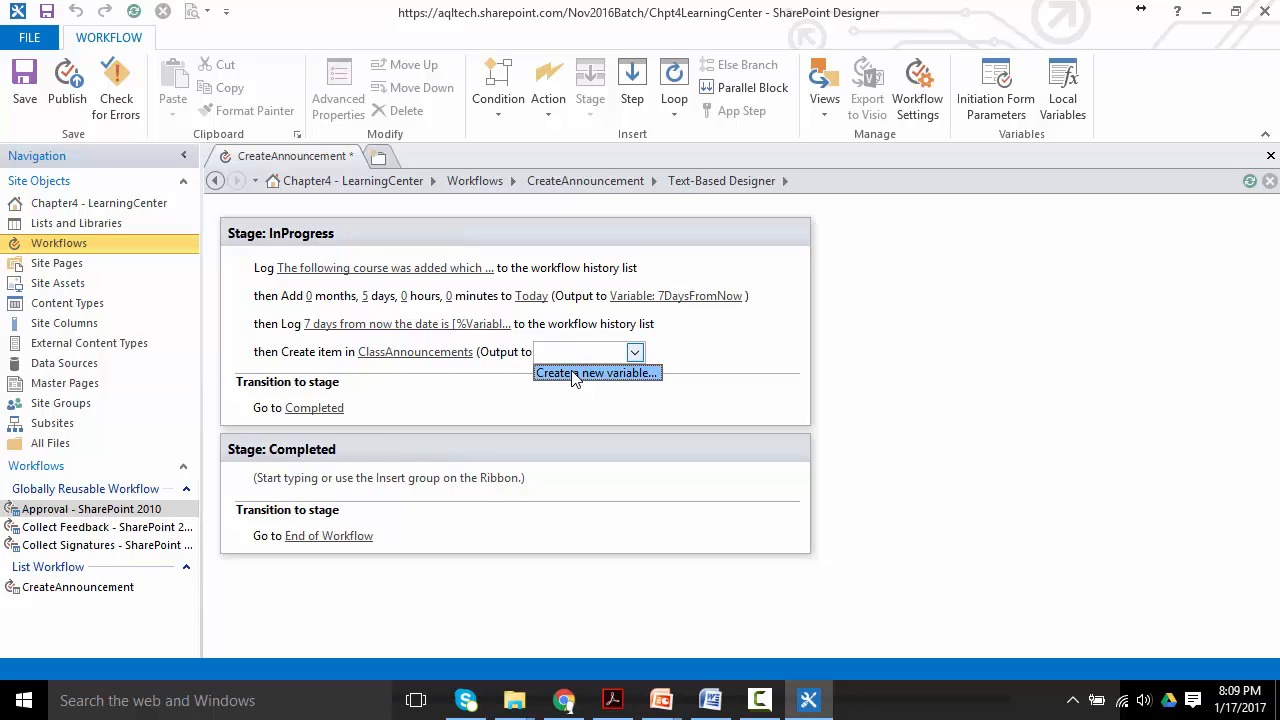
left_click(797, 394)
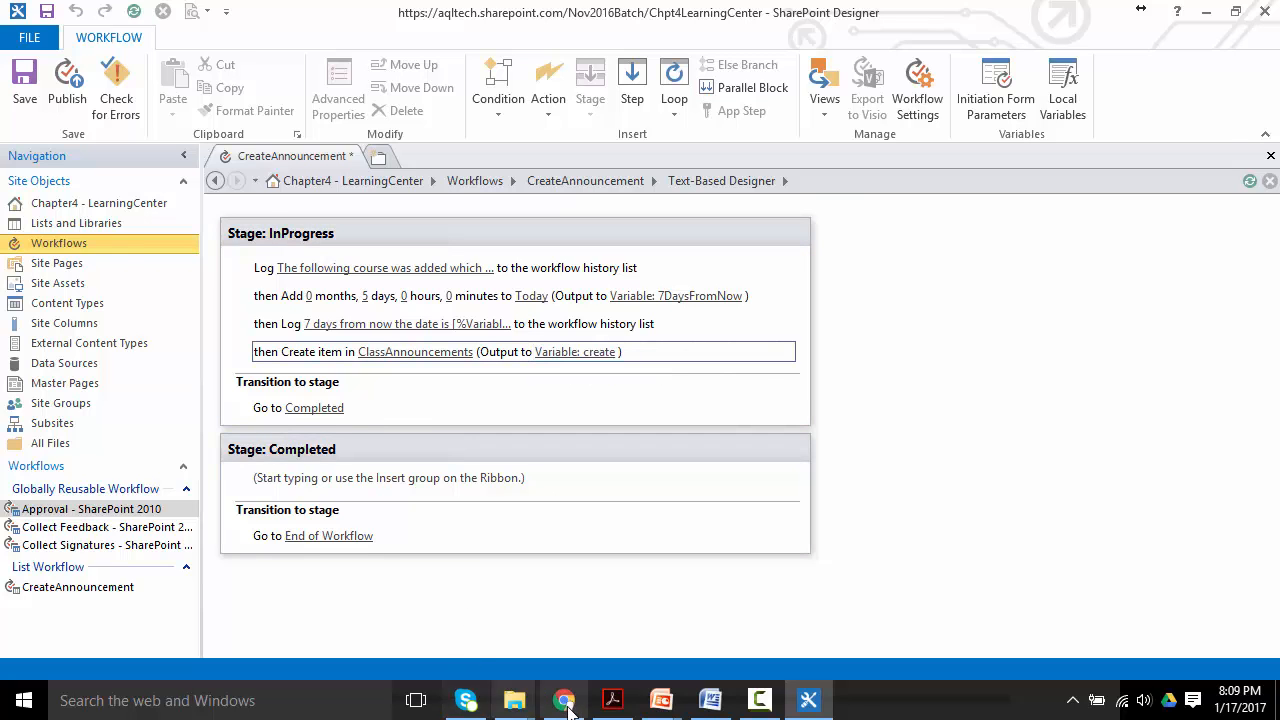
Step: Switch to Chrome and open the ClassAnnouncements list of the Chapter4 - LearningCenter site
left_click(568, 702)
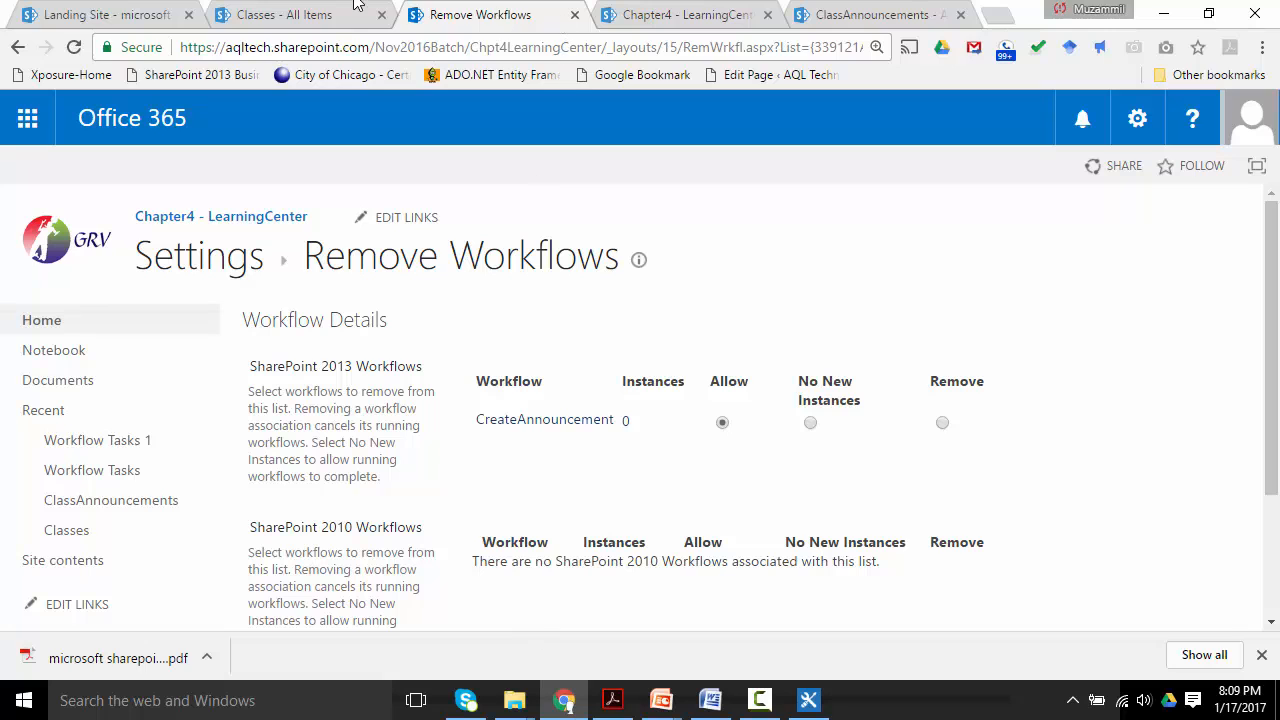
left_click(266, 10)
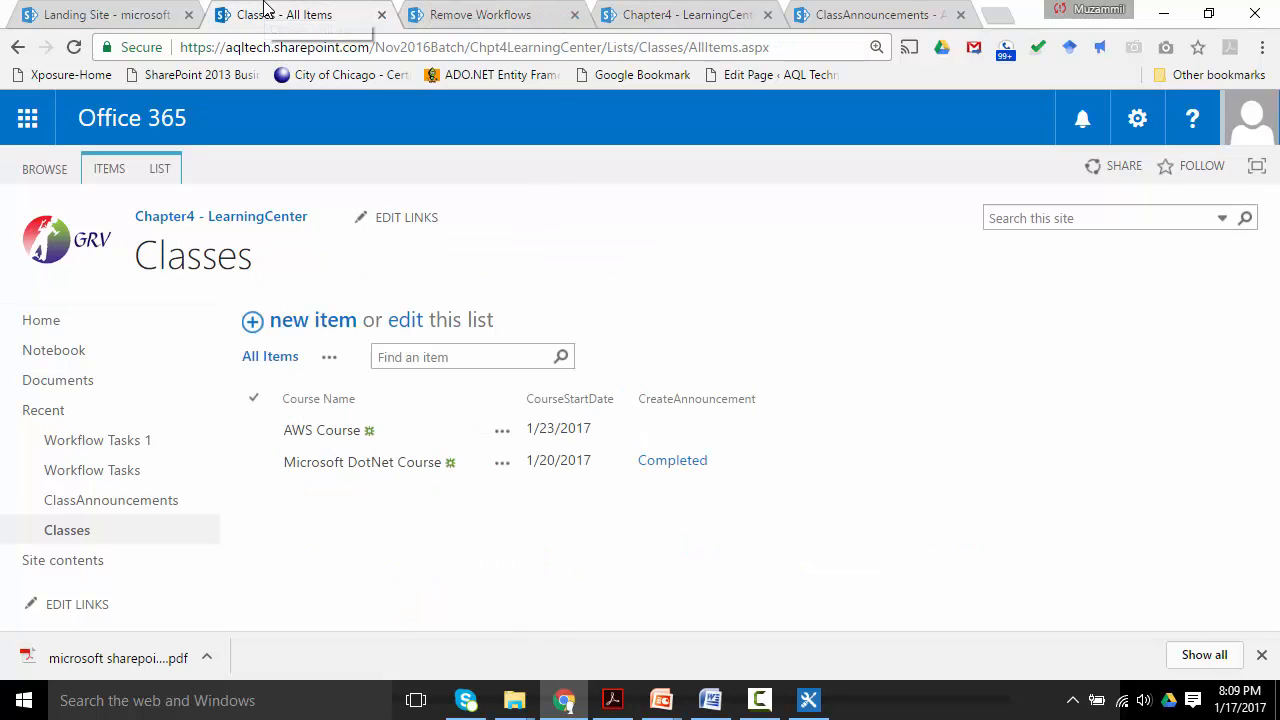
left_click(700, 12)
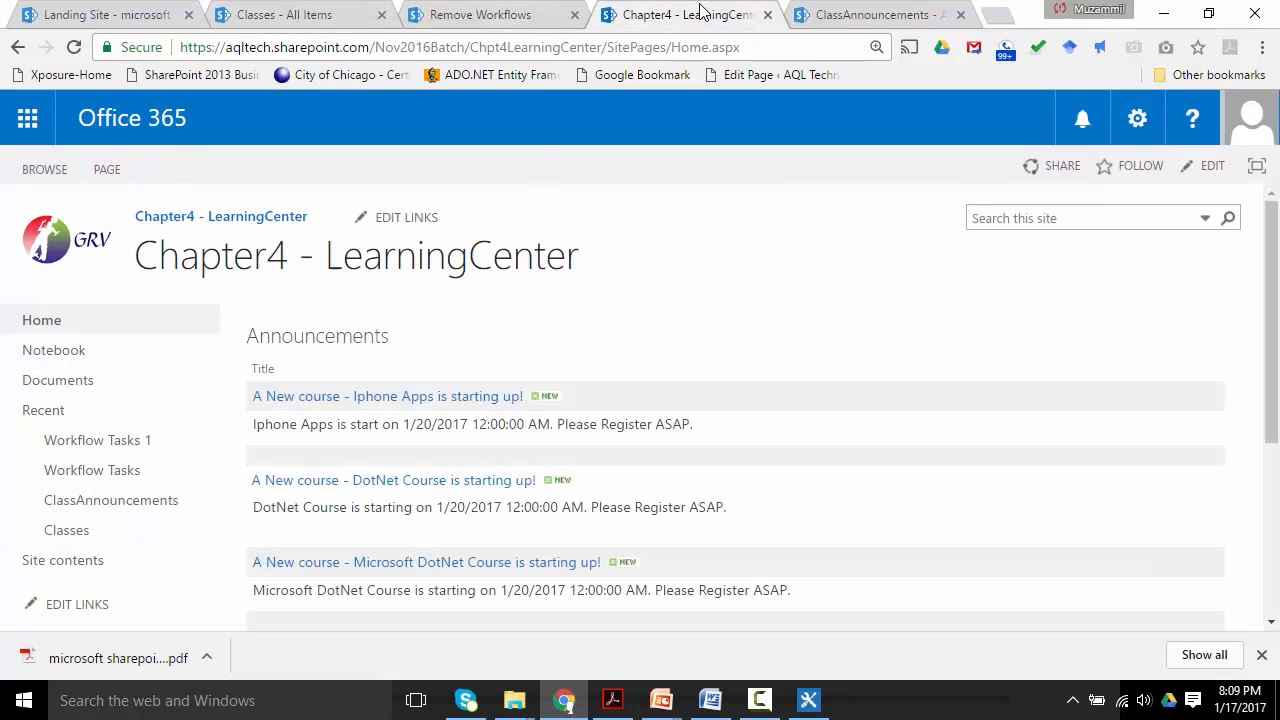
left_click(266, 10)
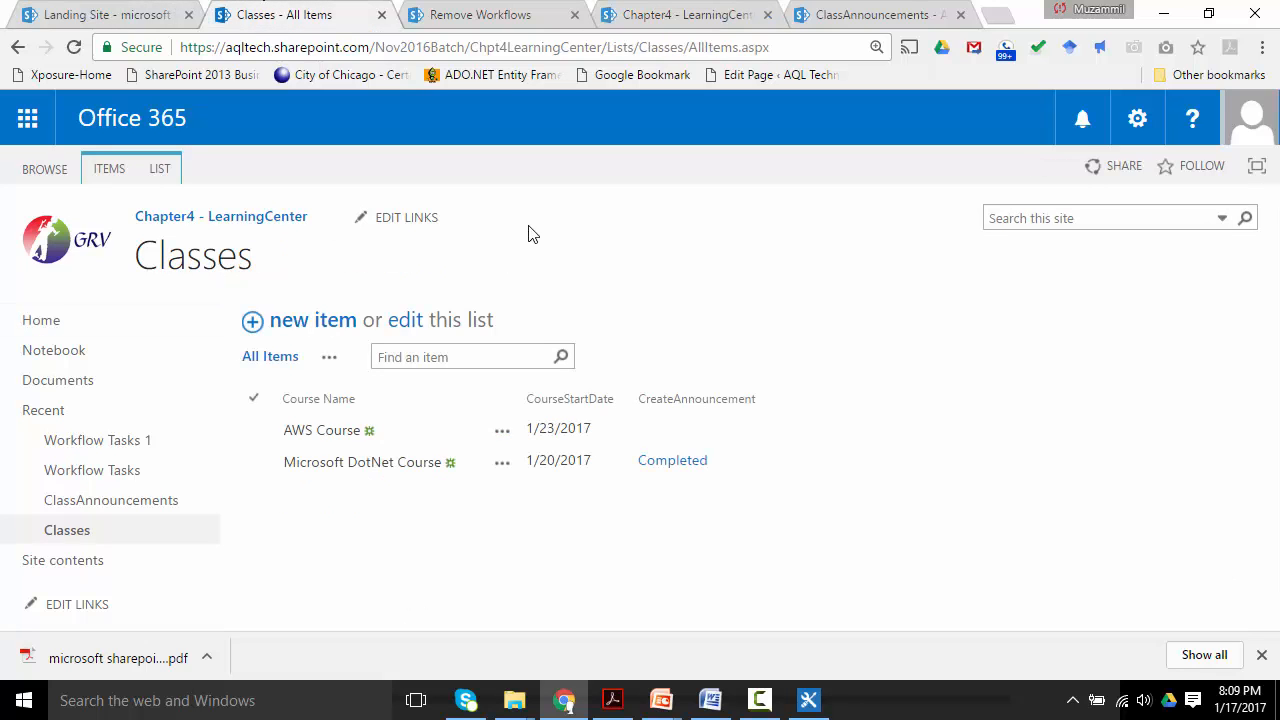
left_click(100, 508)
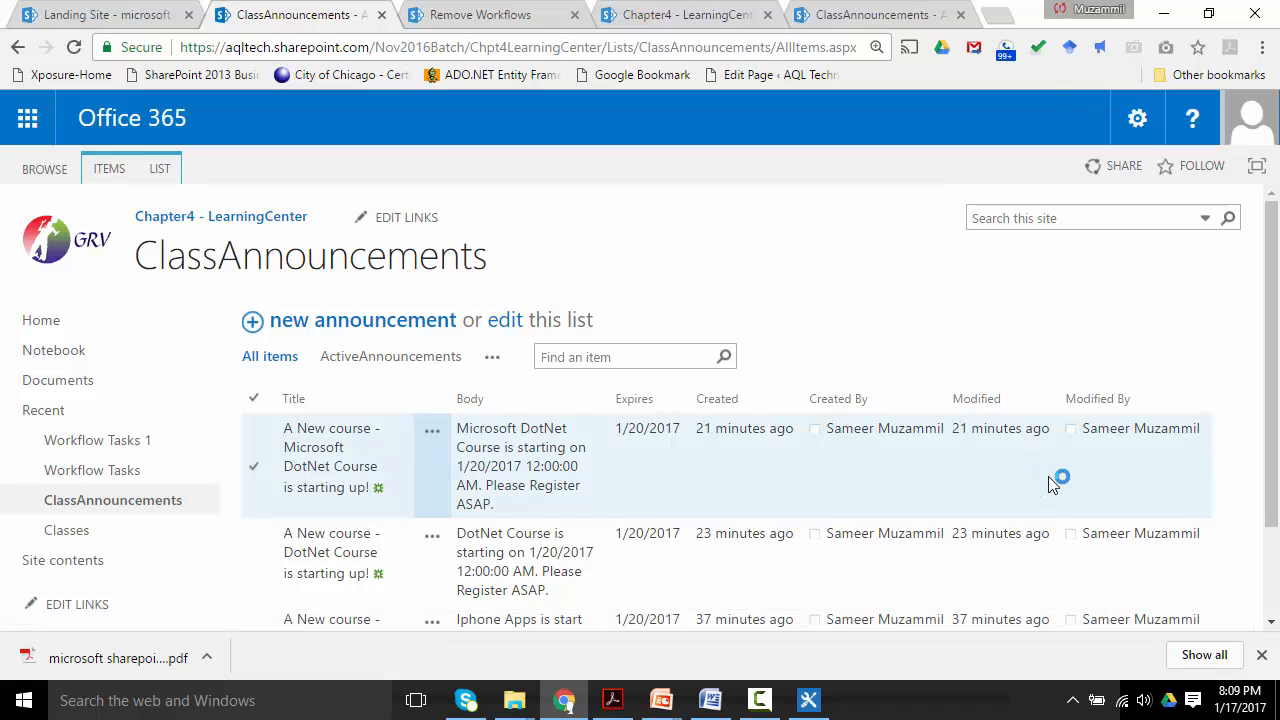
Step: Modify the All items view of ClassAnnouncements to display the ID column, and look through the listed announcements
left_click(160, 168)
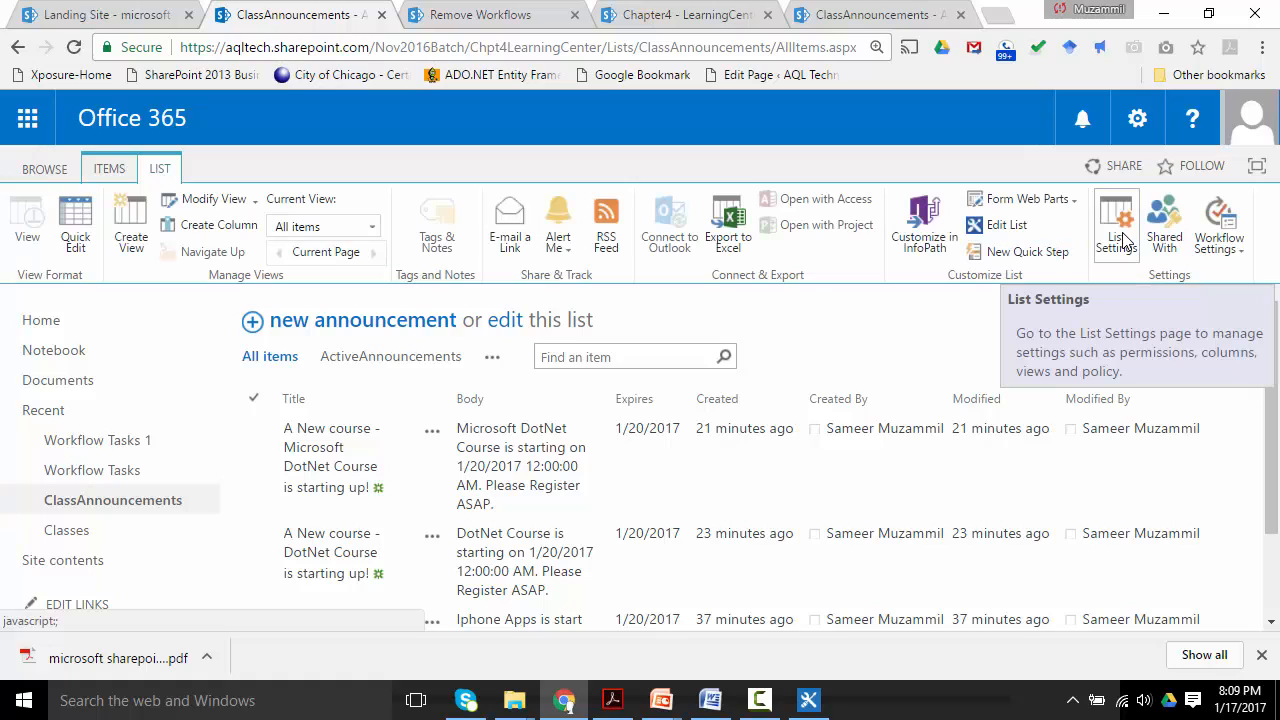
left_click(208, 200)
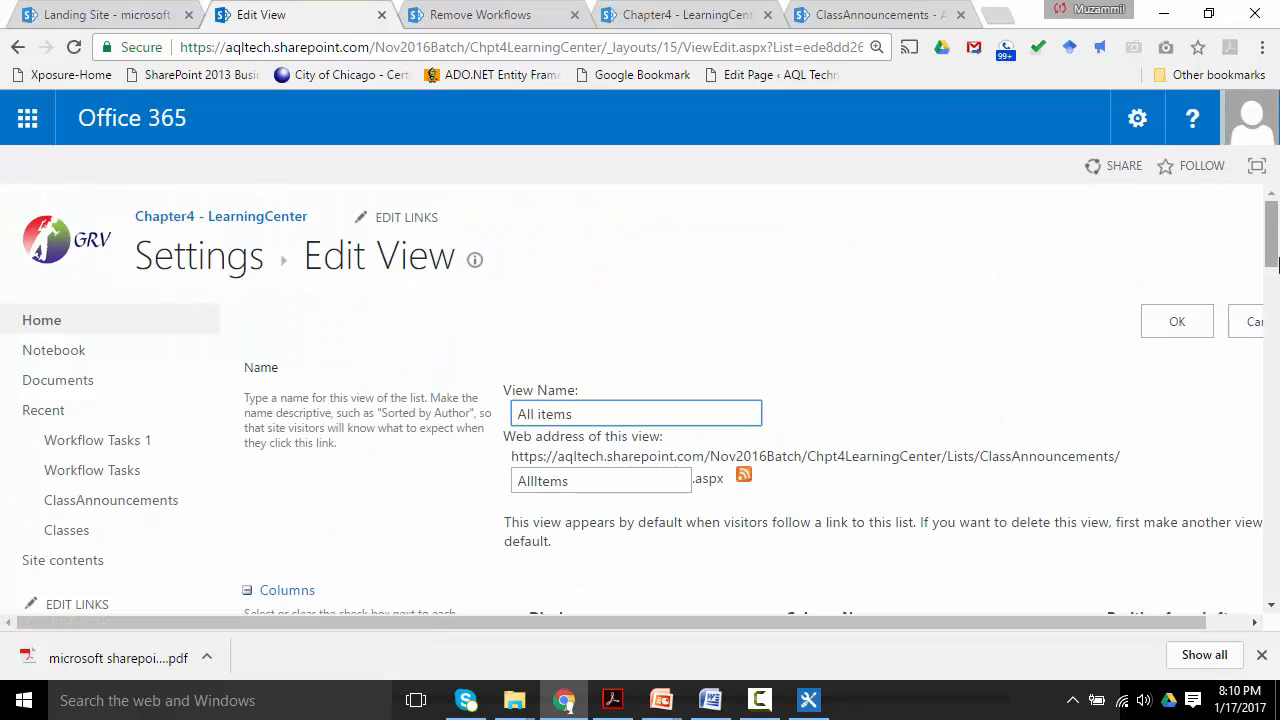
left_click_drag(1272, 255, 1272, 345)
left_click(551, 427)
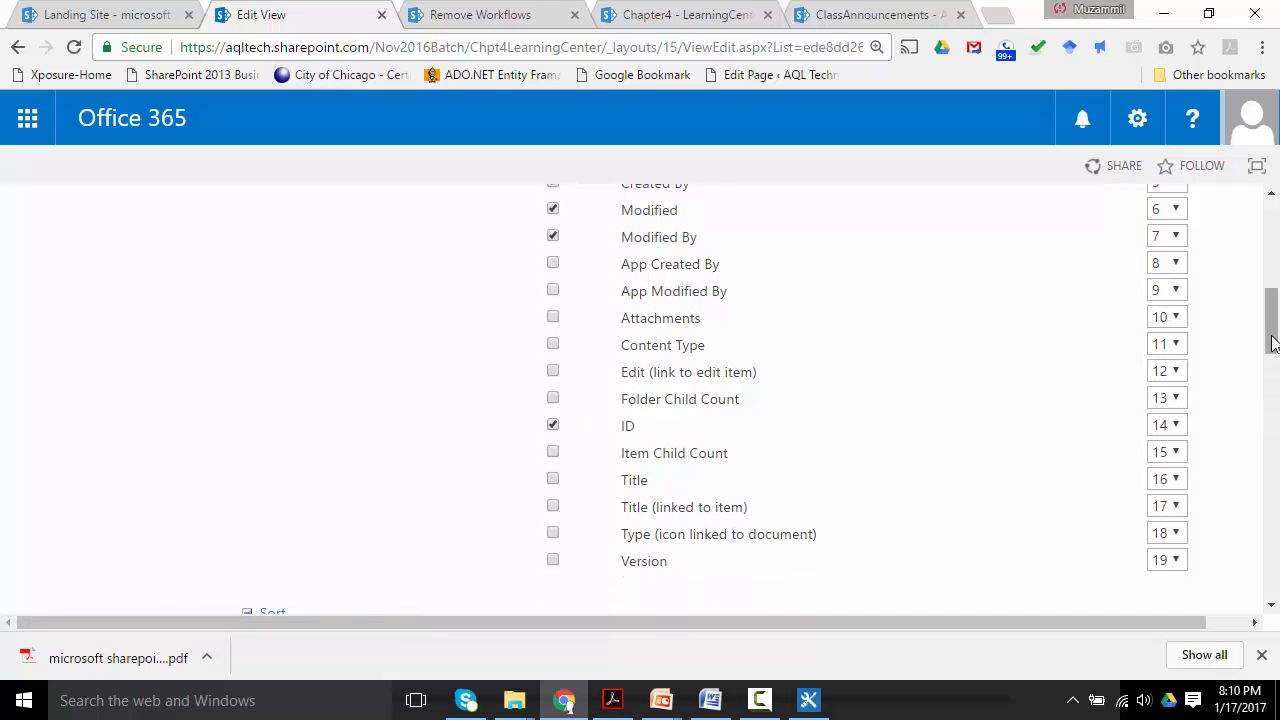
left_click_drag(1278, 368, 1272, 596)
left_click(1157, 502)
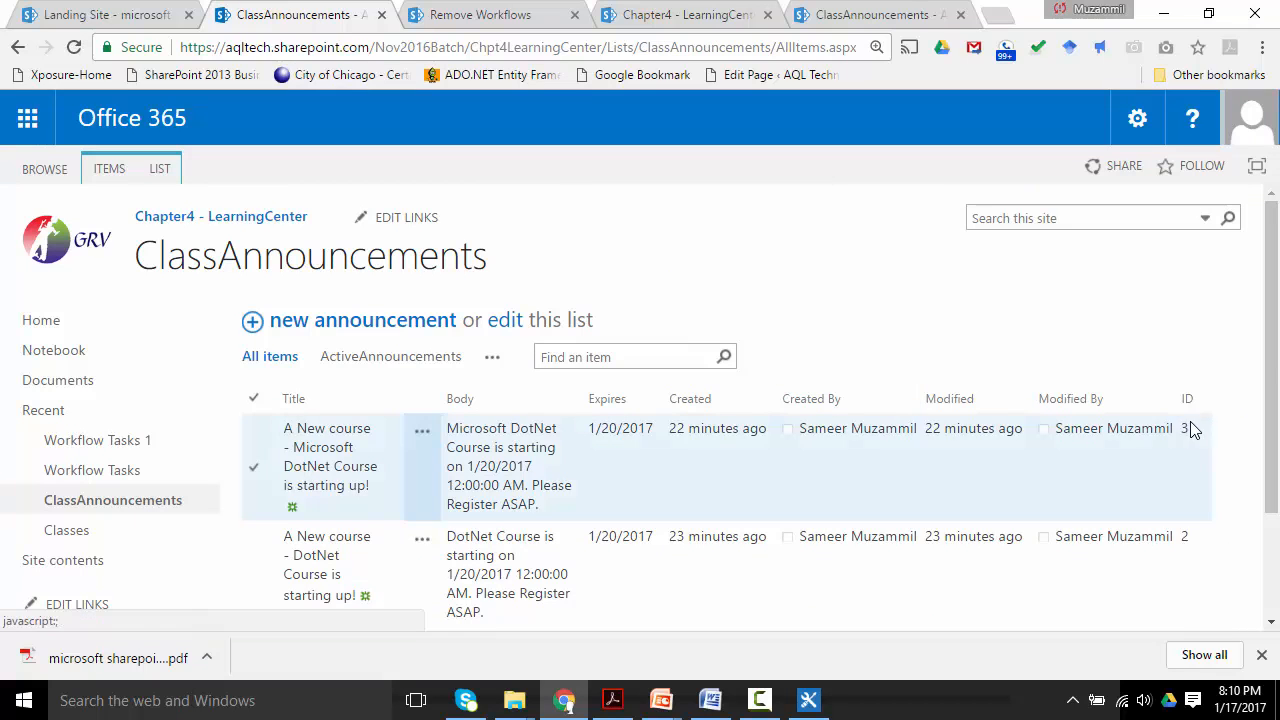
scroll(1273, 500, "down", 2)
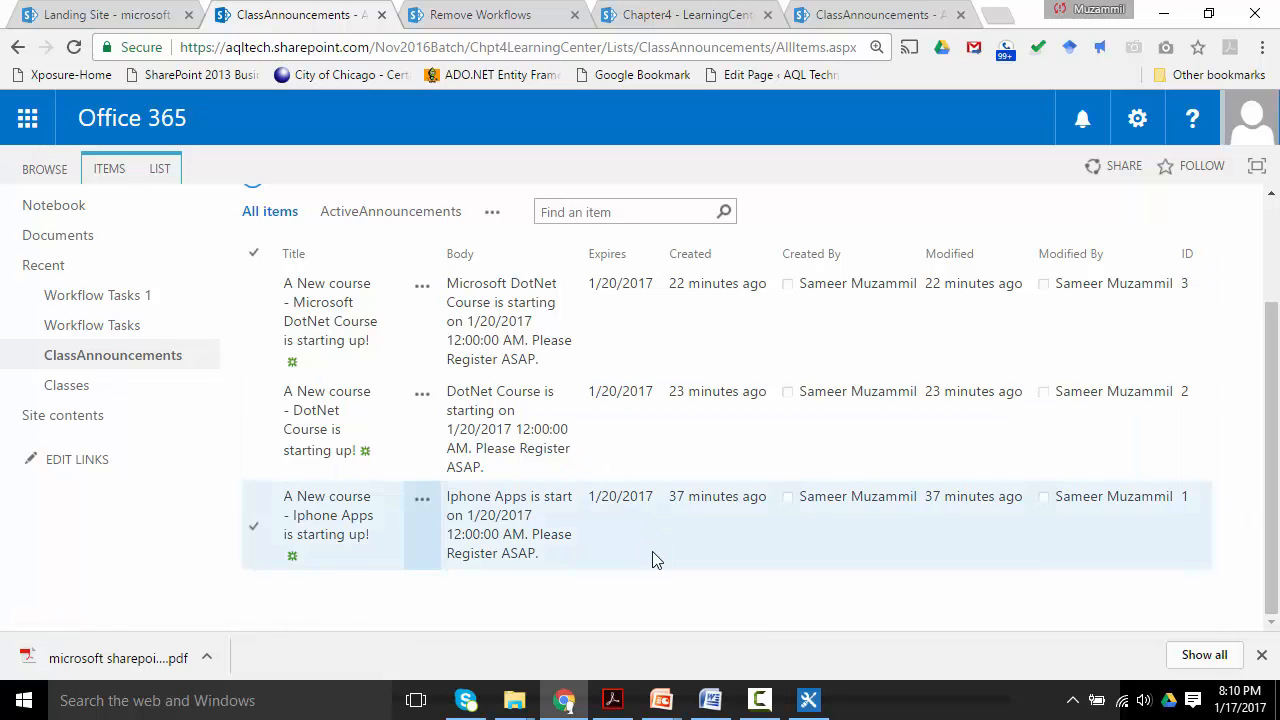
Step: Switch to SharePoint Designer and output the Create item action to a new Guid variable named ListItemId
left_click(808, 699)
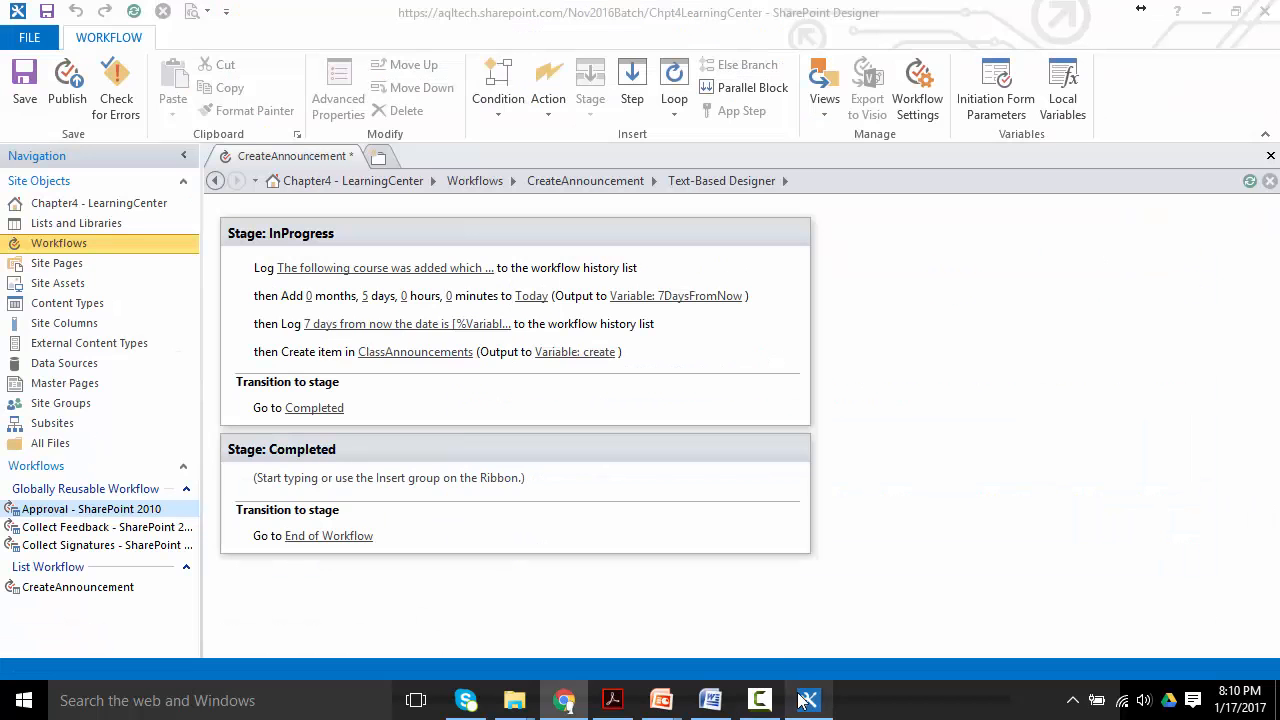
left_click(587, 358)
left_click(591, 378)
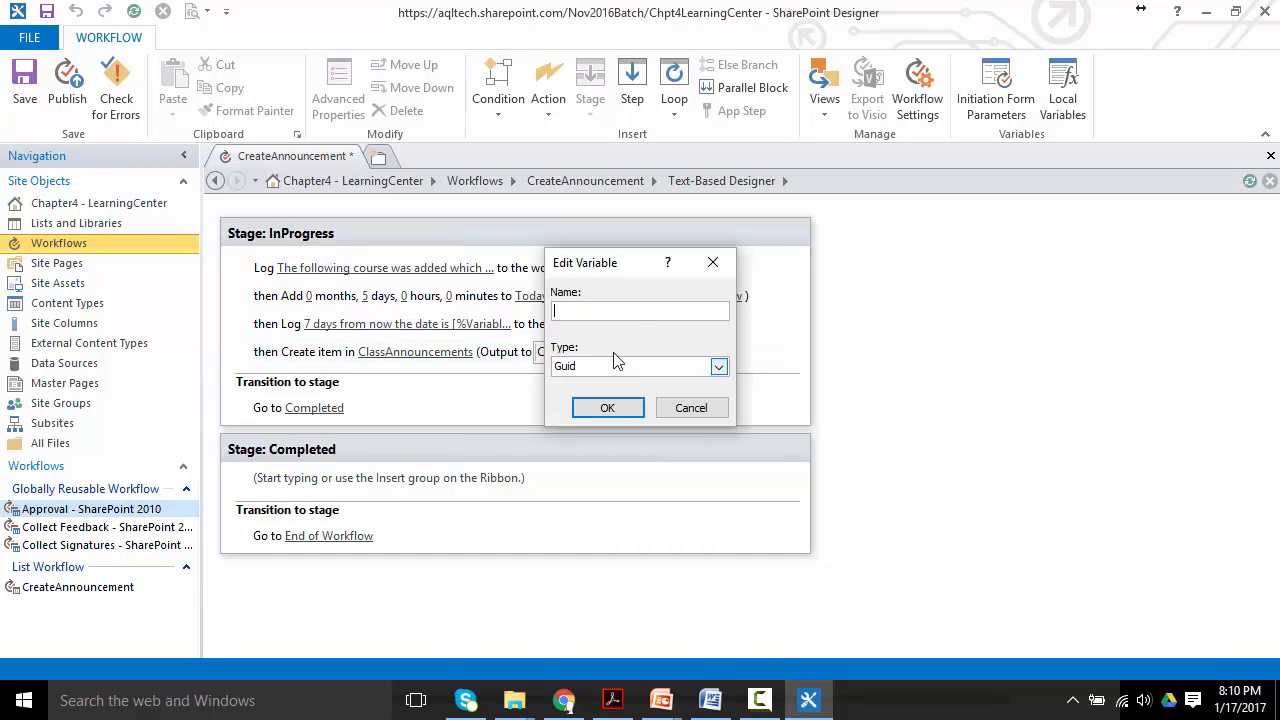
type("ListItemId")
left_click(672, 367)
left_click(672, 370)
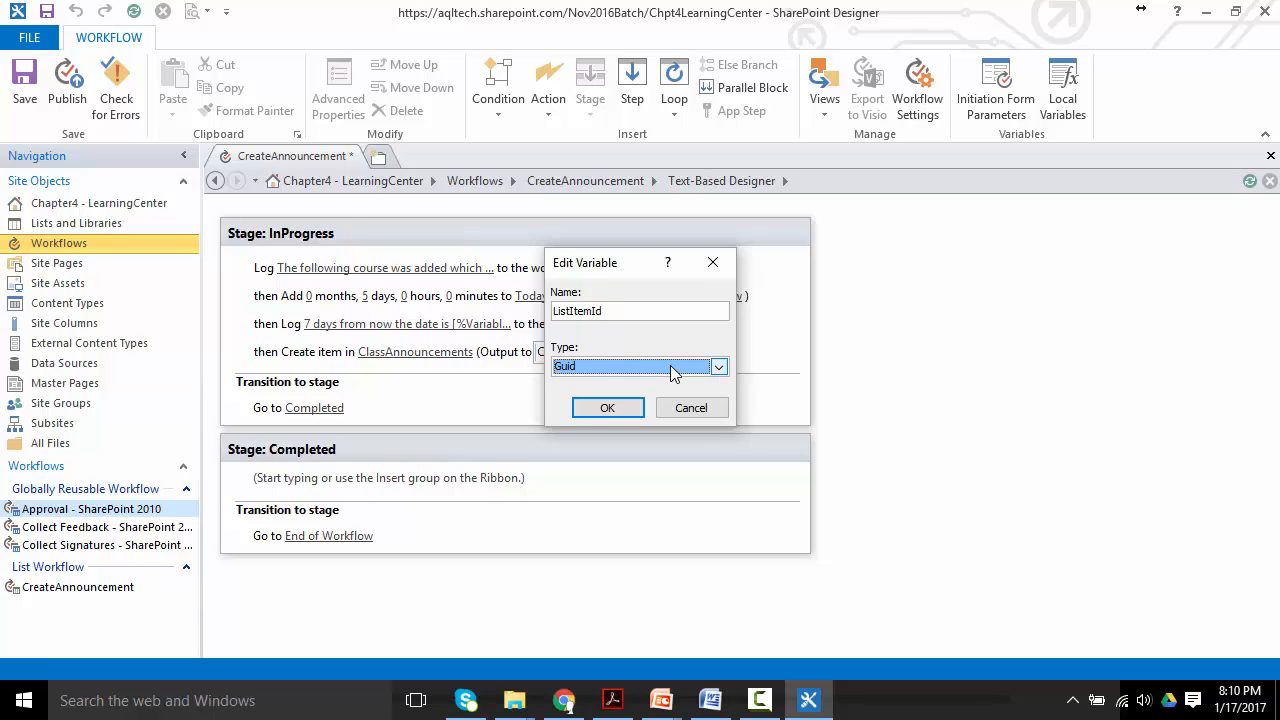
left_click(606, 408)
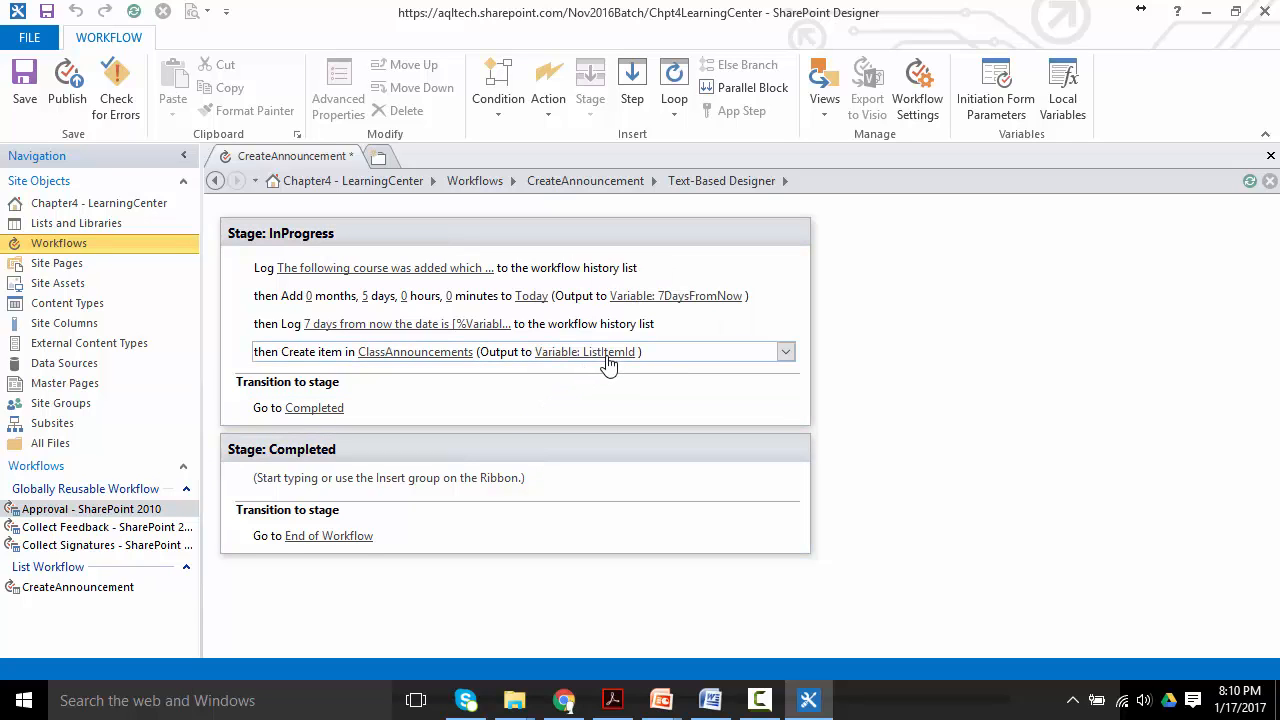
Step: Insert a Log to History List action after Create item with the message text "A New Announcements List Item was created with the GUID"
left_click(883, 406)
key("Up")
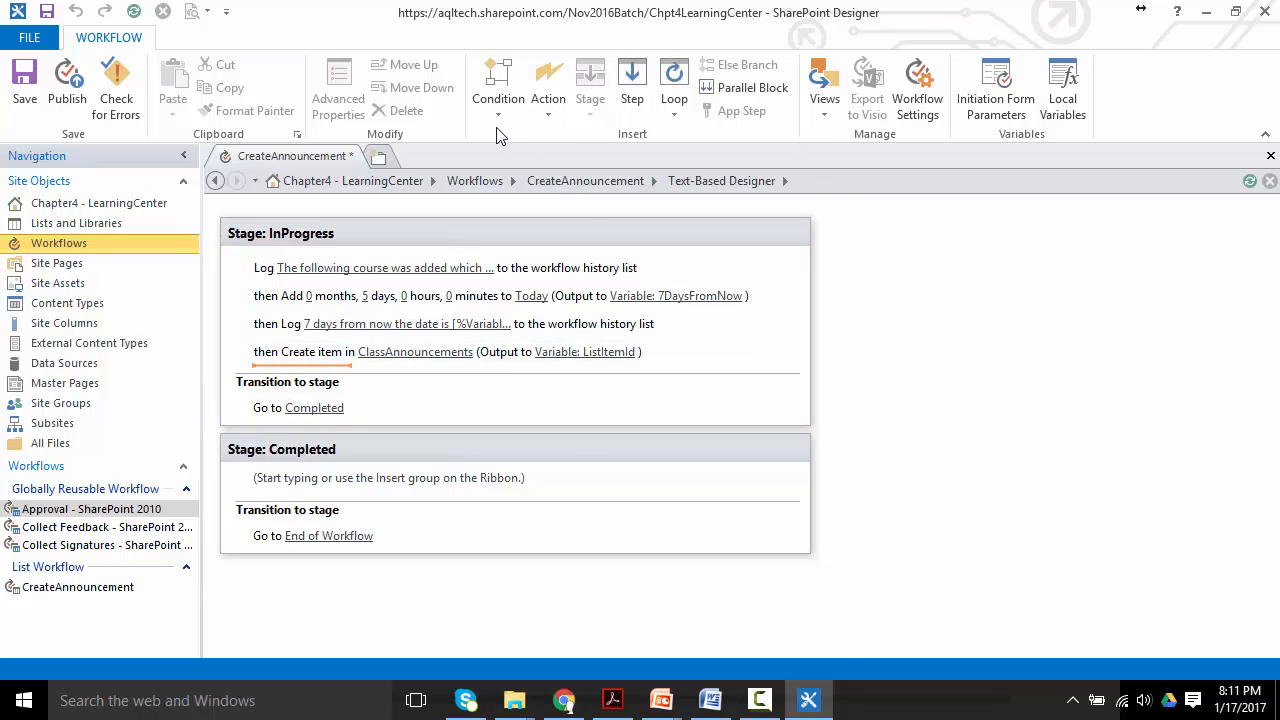
left_click(549, 114)
left_click(622, 190)
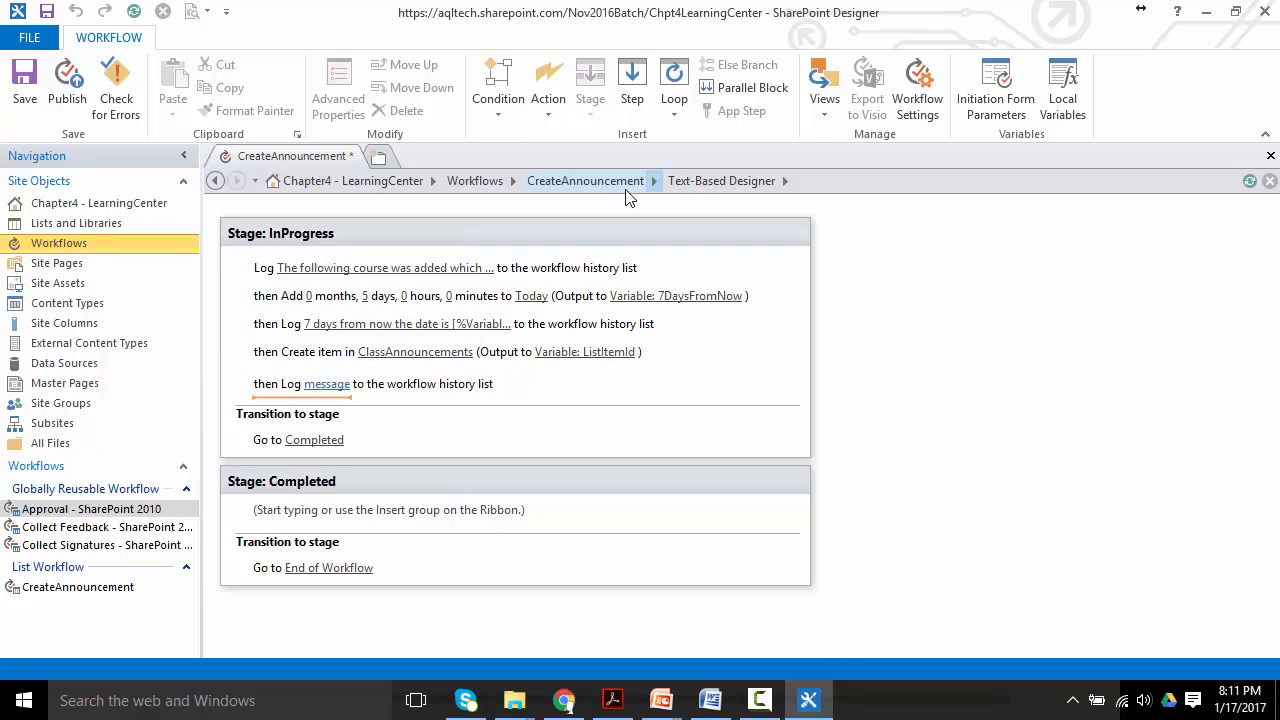
left_click(326, 386)
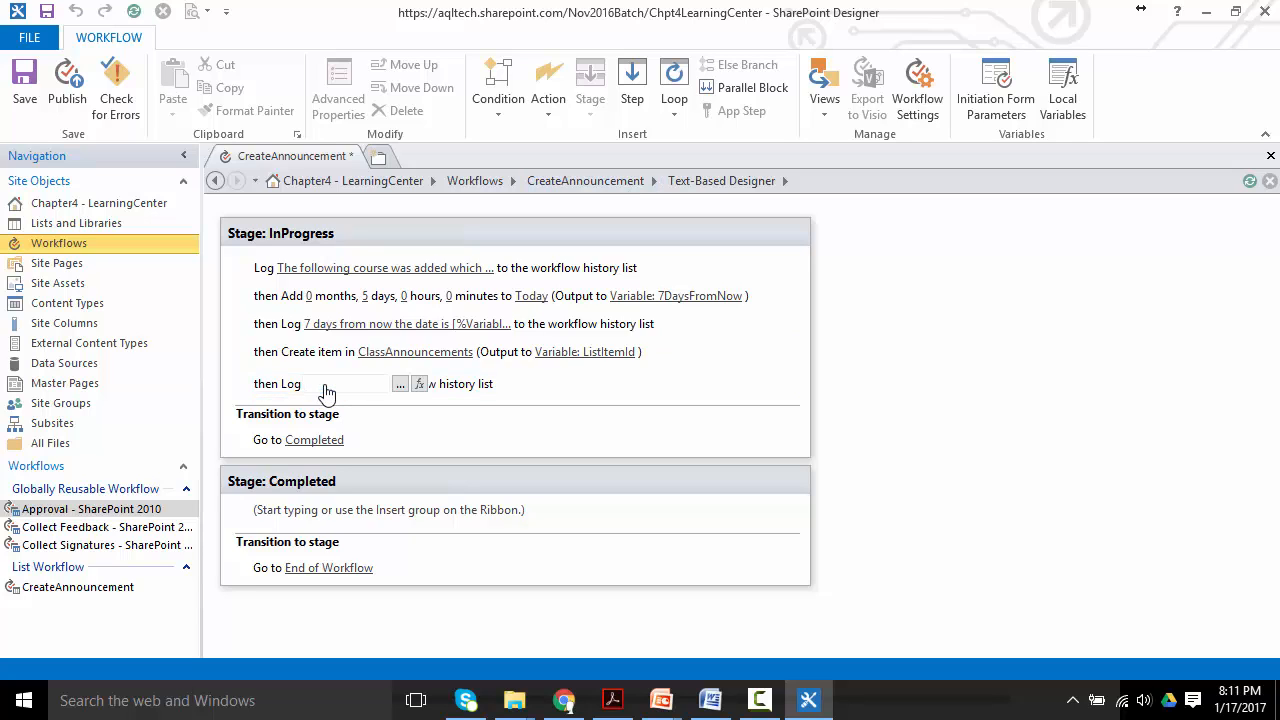
left_click(398, 386)
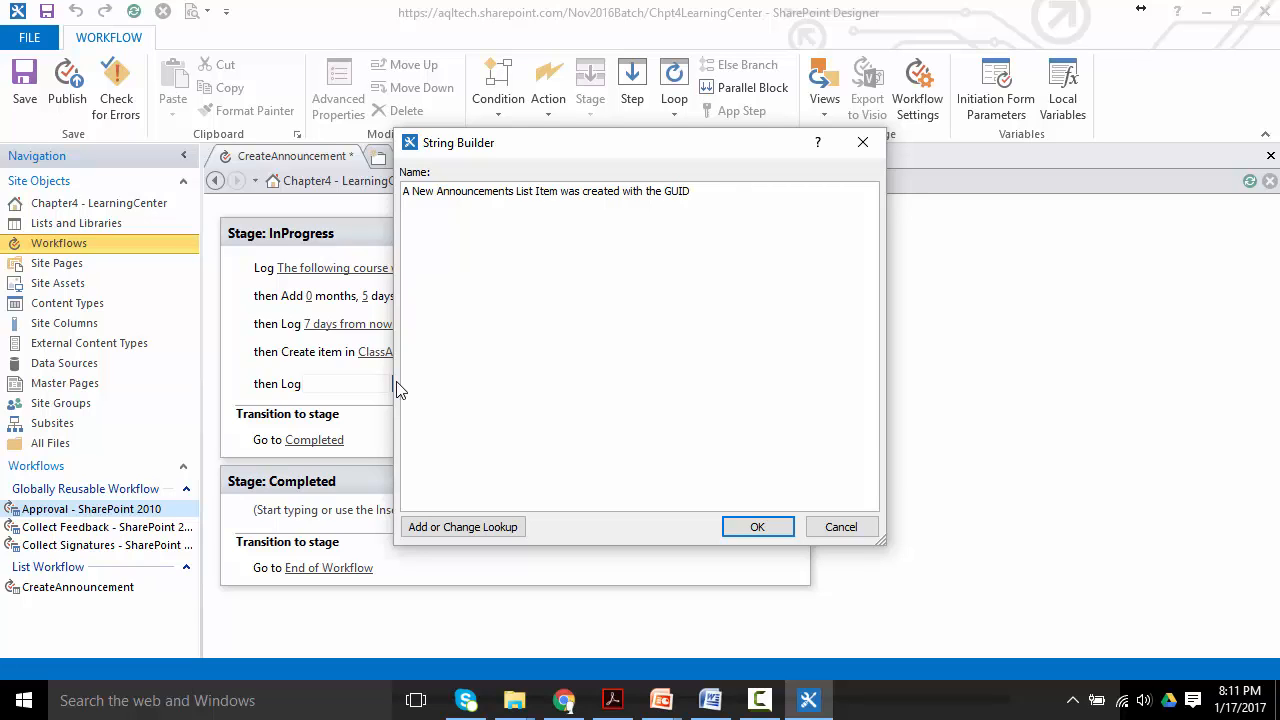
Step: Append a lookup of the ListItemId workflow variable to the GUID log message, and publish the CreateAnnouncement workflow
left_click(428, 527)
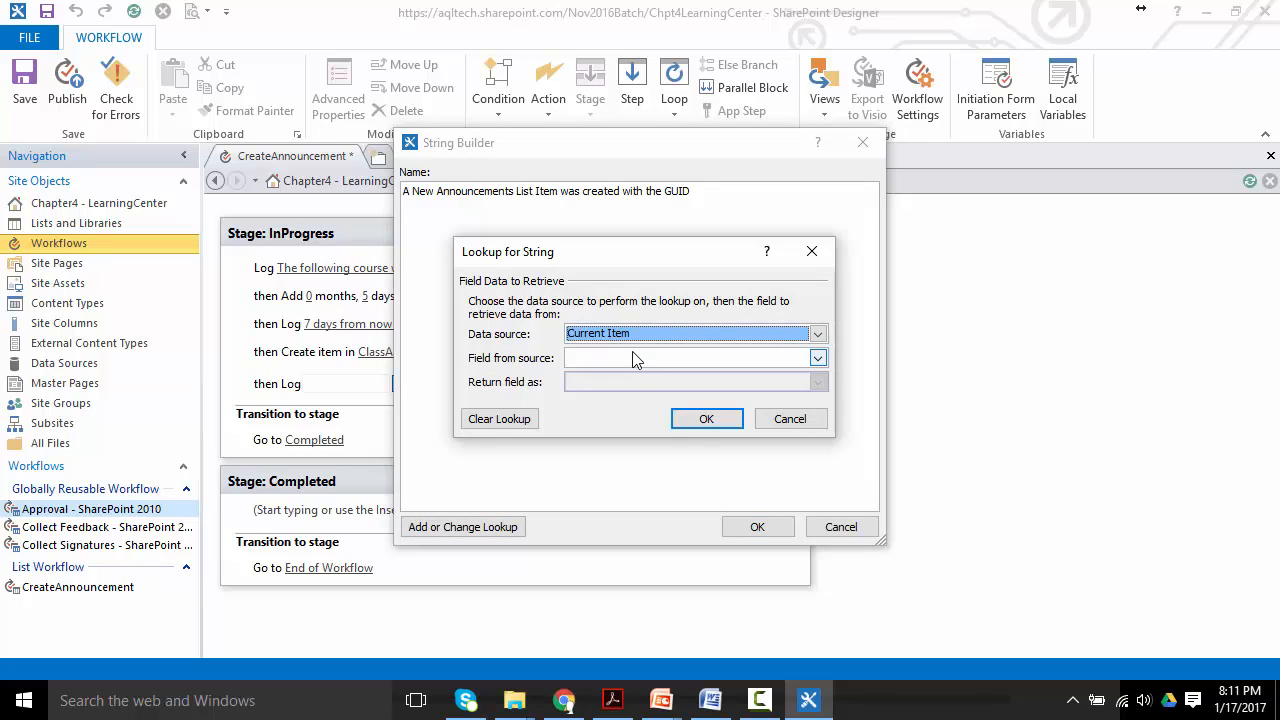
left_click(633, 336)
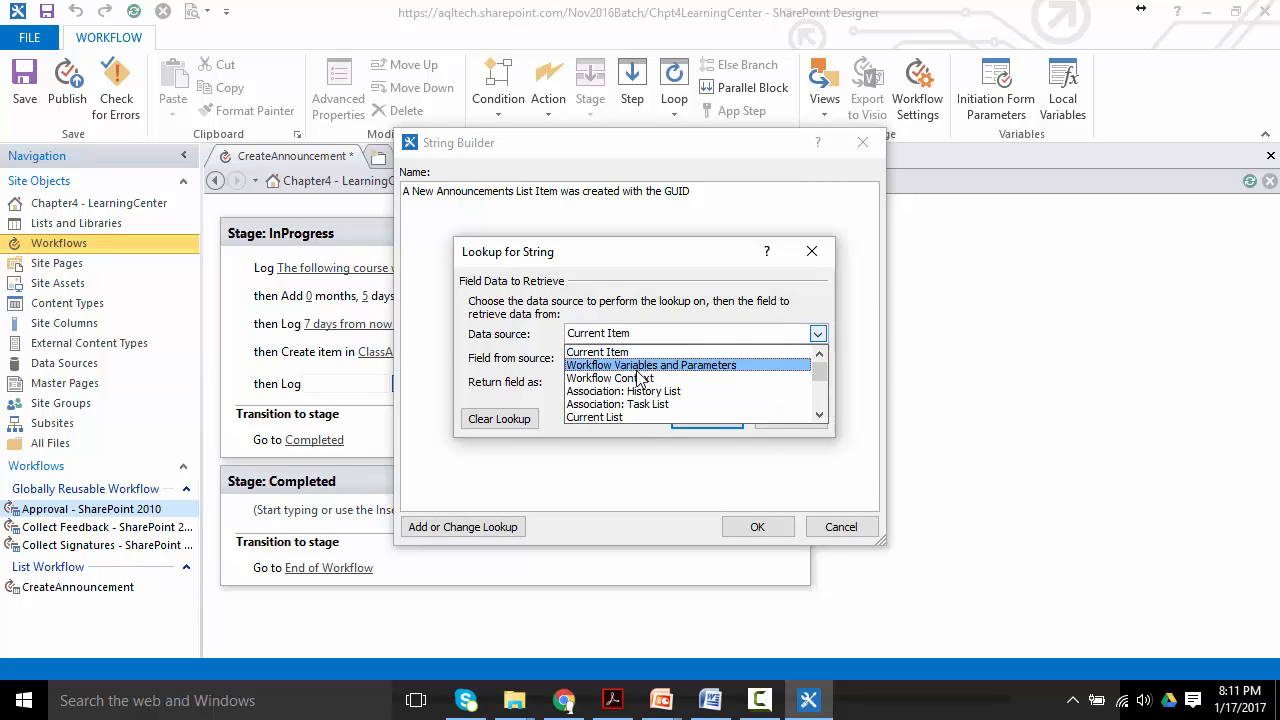
left_click(640, 366)
left_click(608, 360)
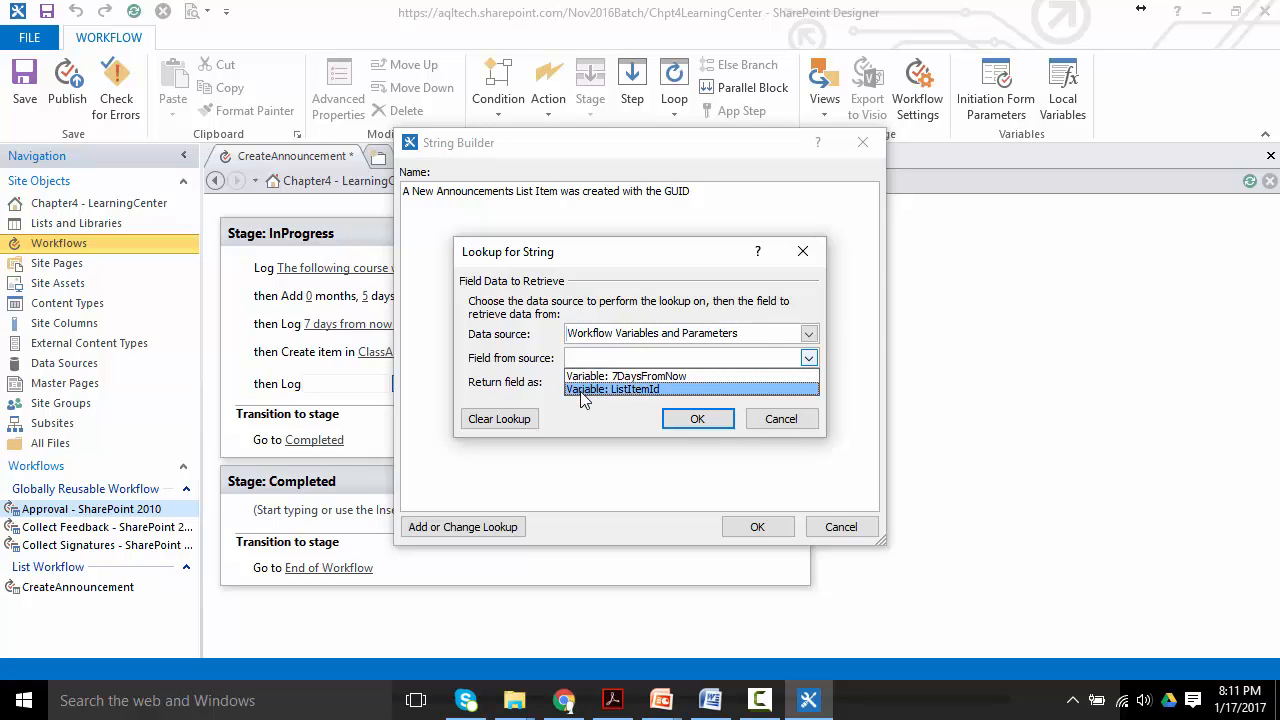
left_click(600, 389)
left_click(717, 420)
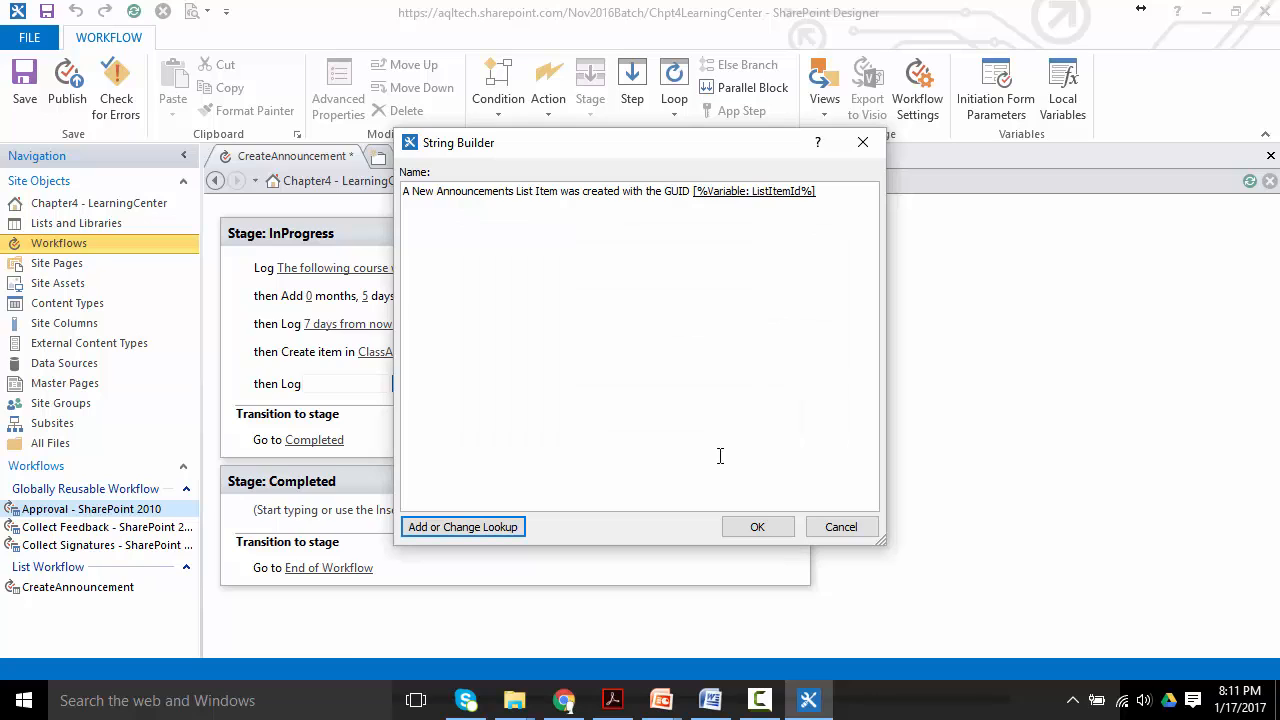
left_click(757, 527)
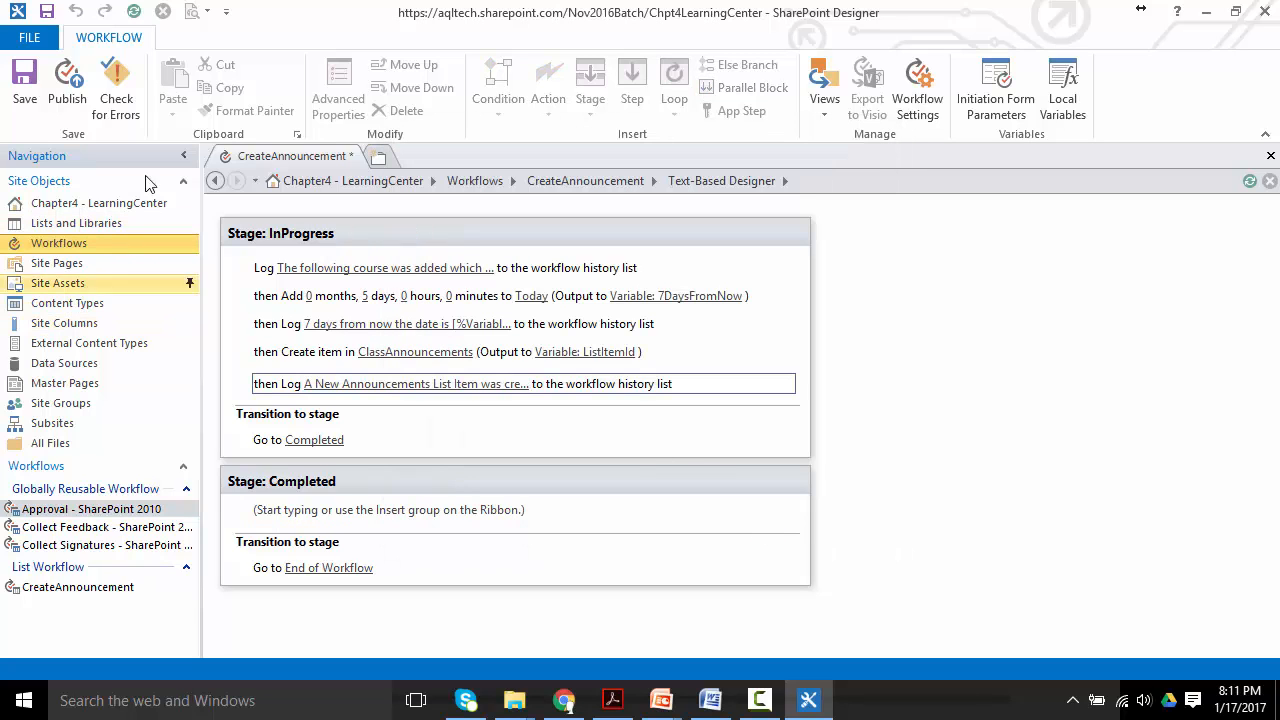
left_click(74, 88)
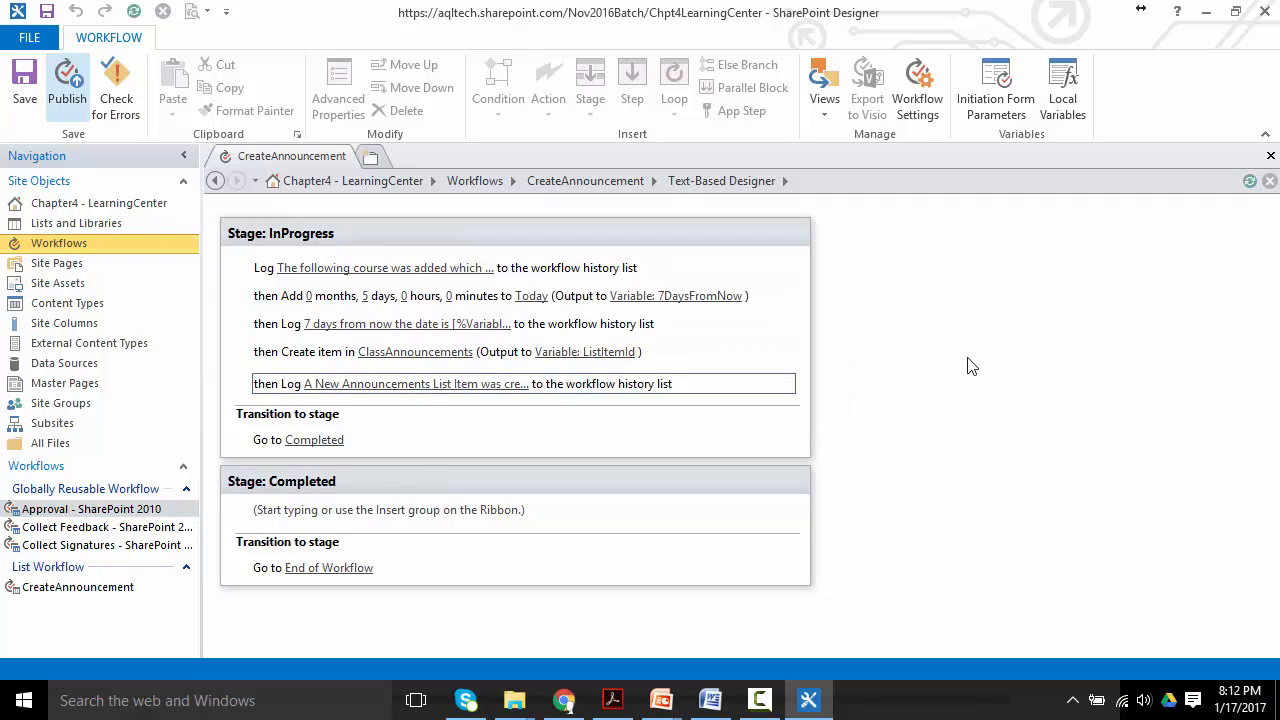
Step: Switch to Chrome and open the Classes list of the Chapter4 - LearningCenter site
left_click(565, 700)
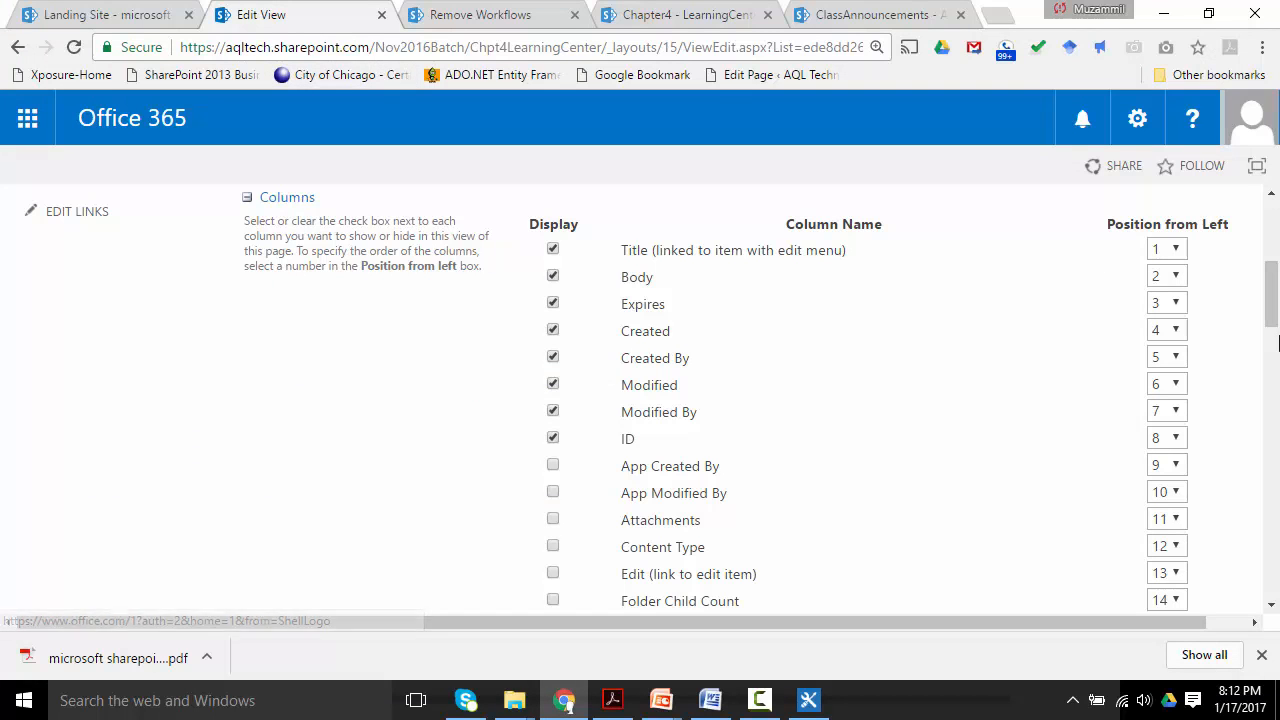
left_click(477, 15)
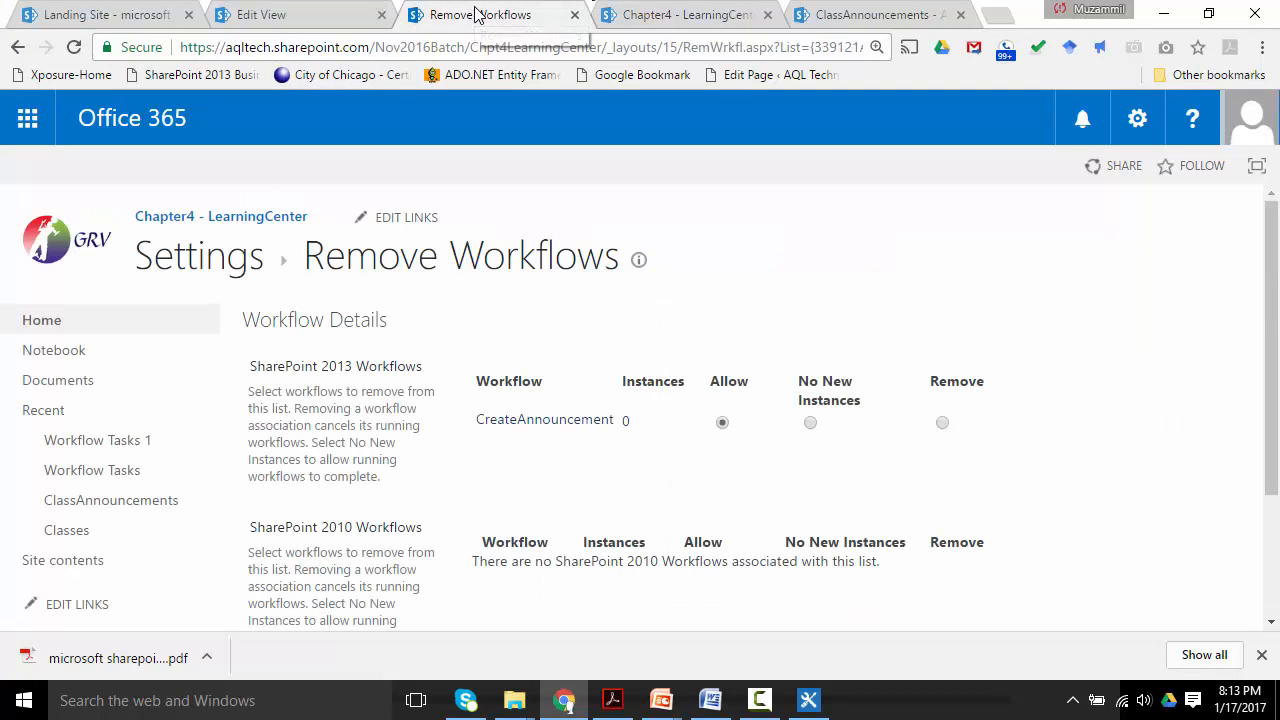
left_click(66, 531)
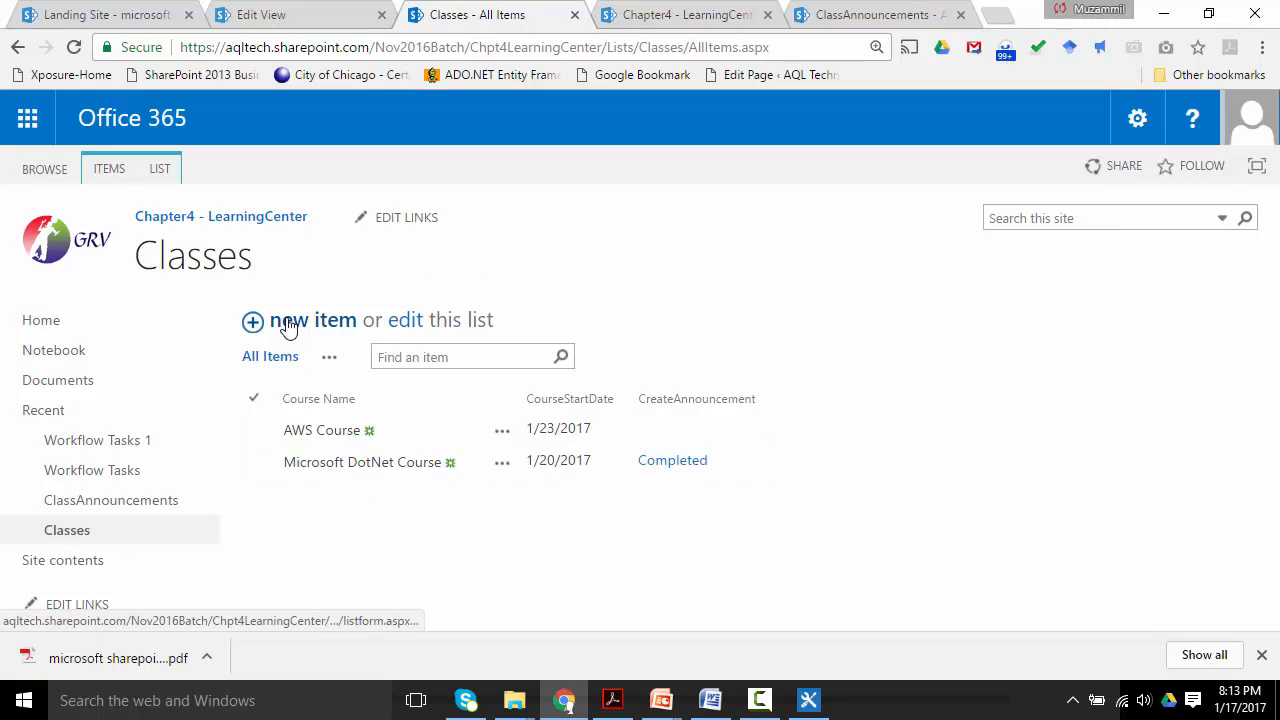
Step: Add a Classes item with the course name "IPhone Apps Class Starting Soon" and the start date 1/24/2017
left_click(290, 322)
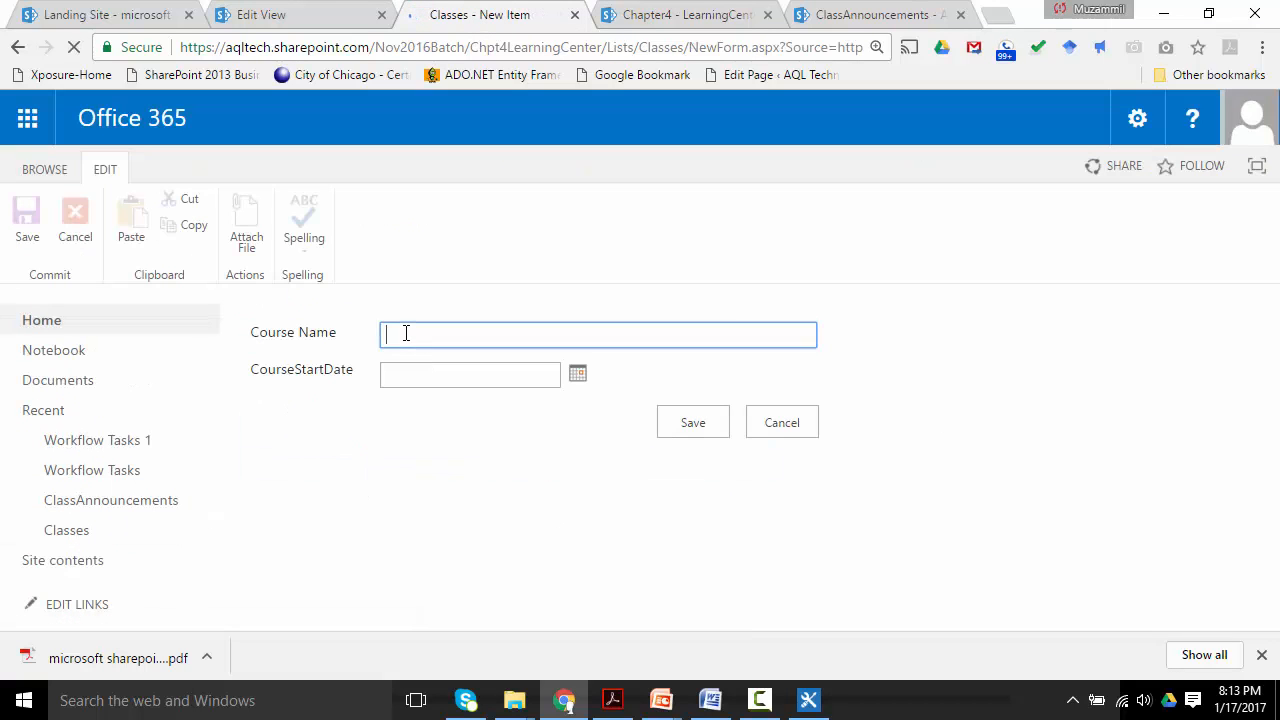
type("IPhone A")
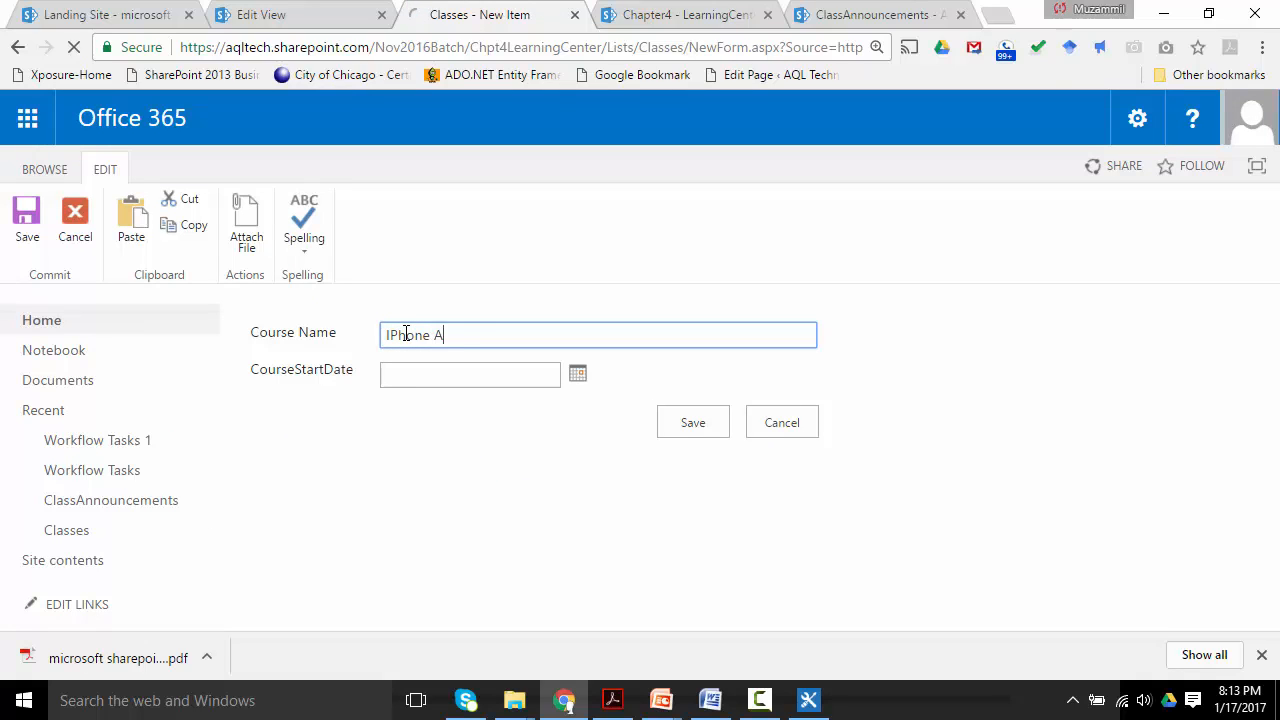
type("pps Class S")
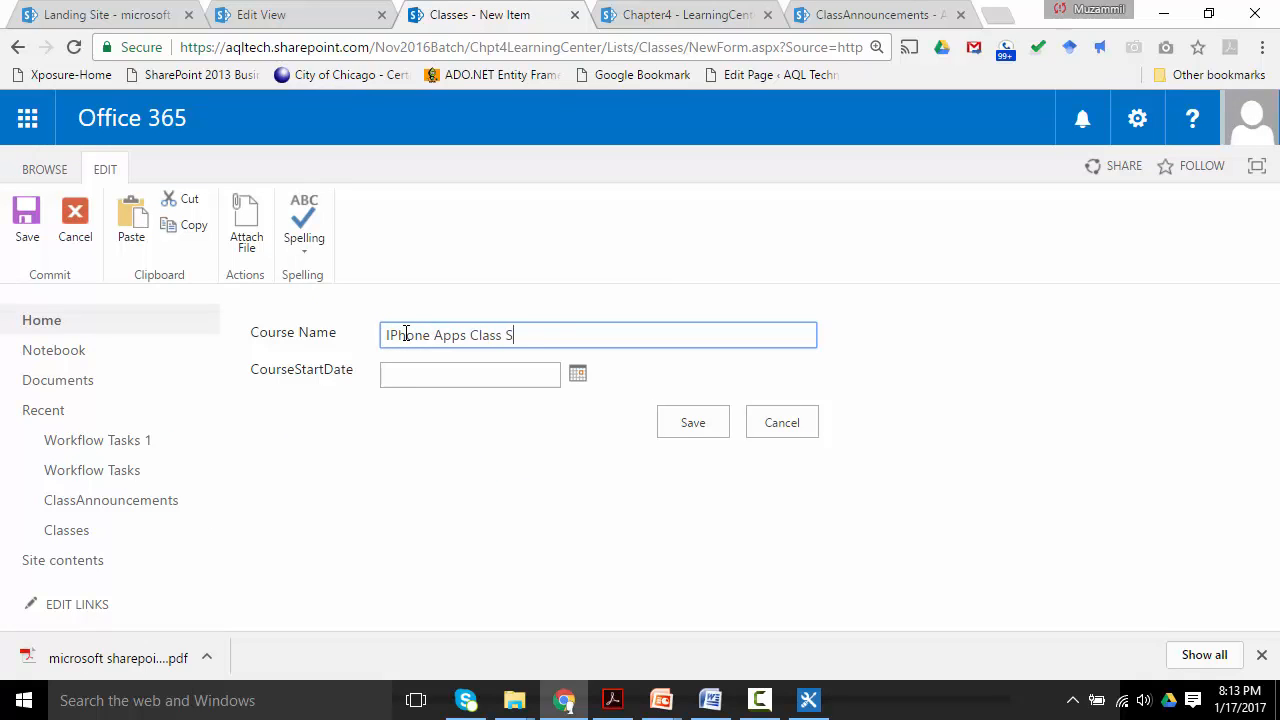
type("tarting Soon")
left_click(577, 373)
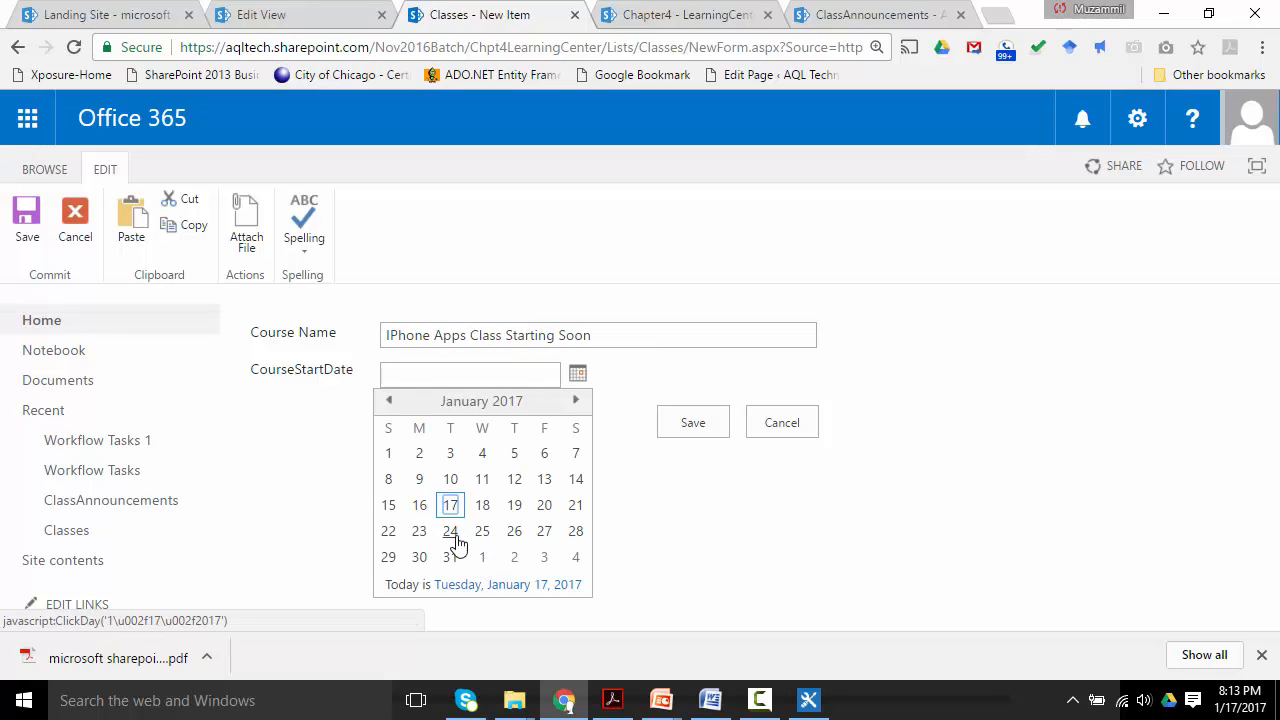
left_click(451, 531)
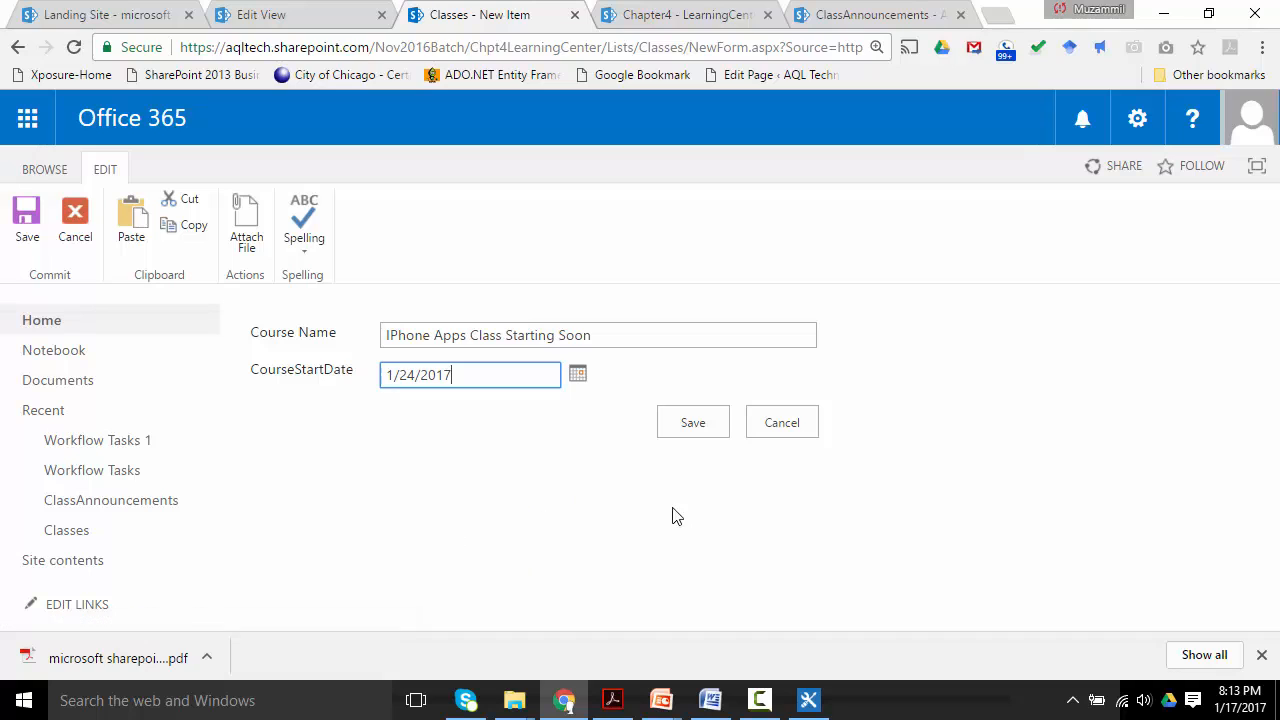
left_click(690, 428)
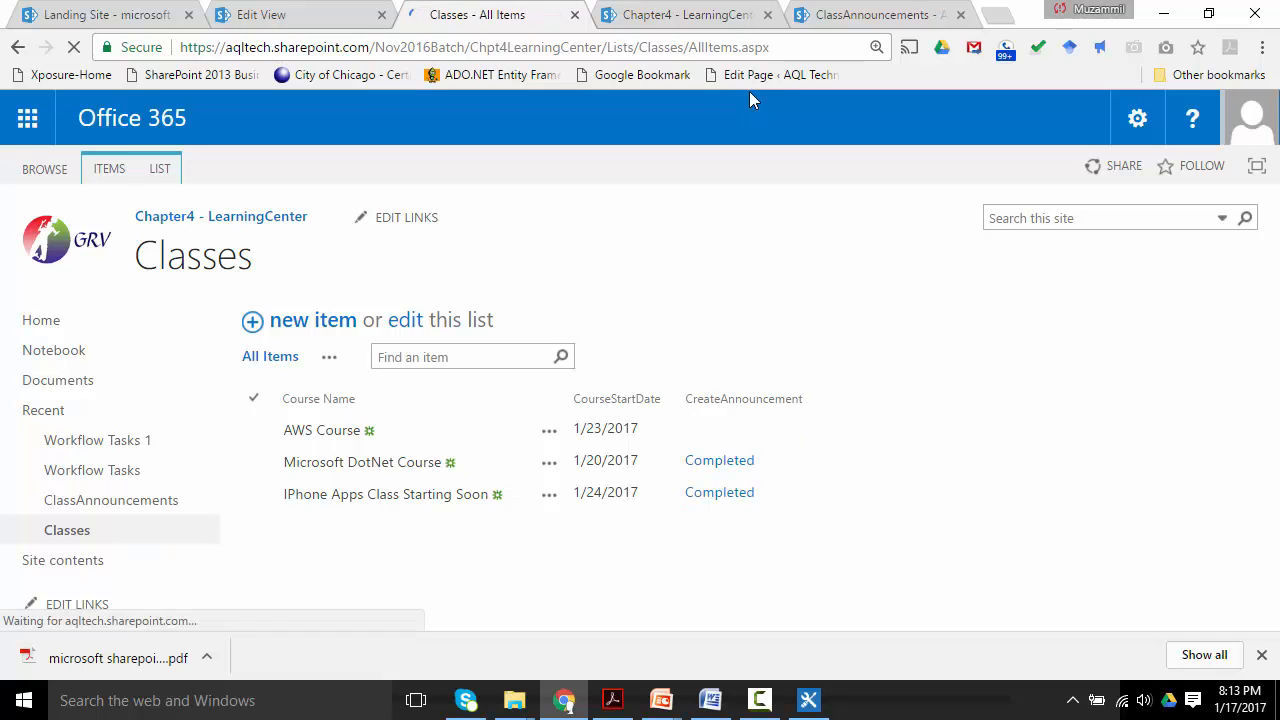
Step: Check the announcements on the LearningCenter home page against the new course in the Classes list
left_click(686, 14)
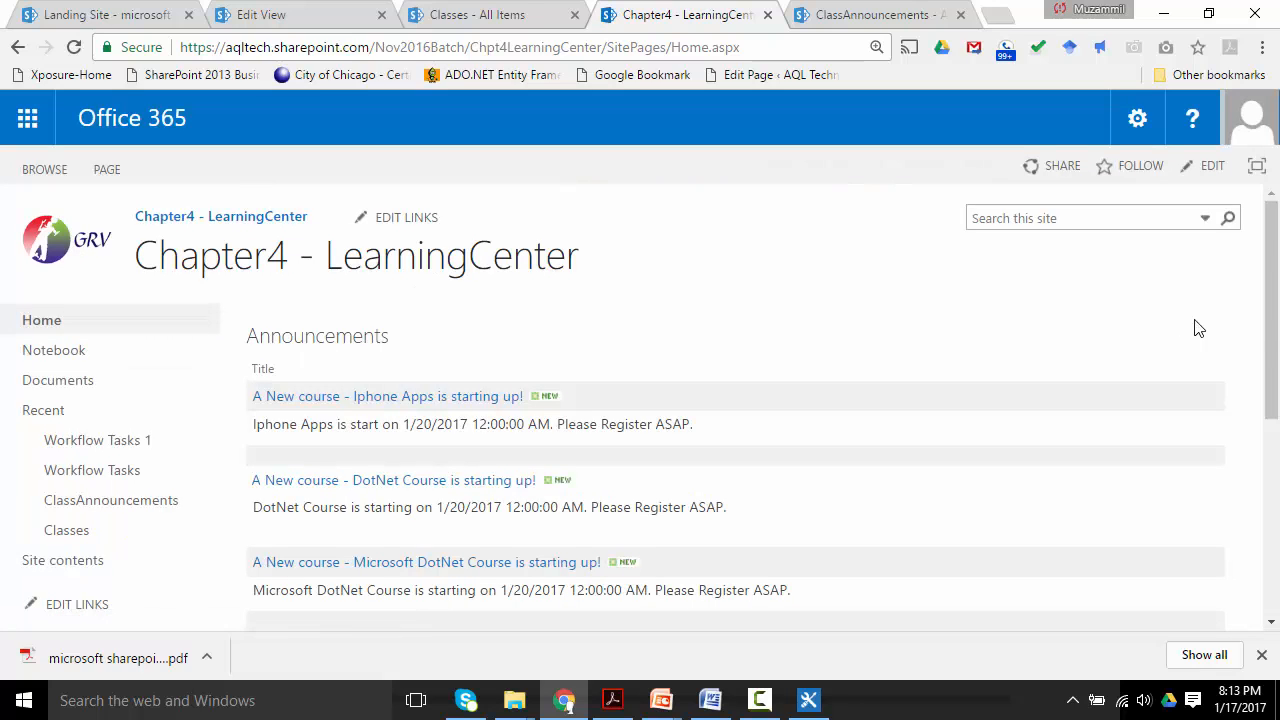
scroll(1274, 420, "down", 1)
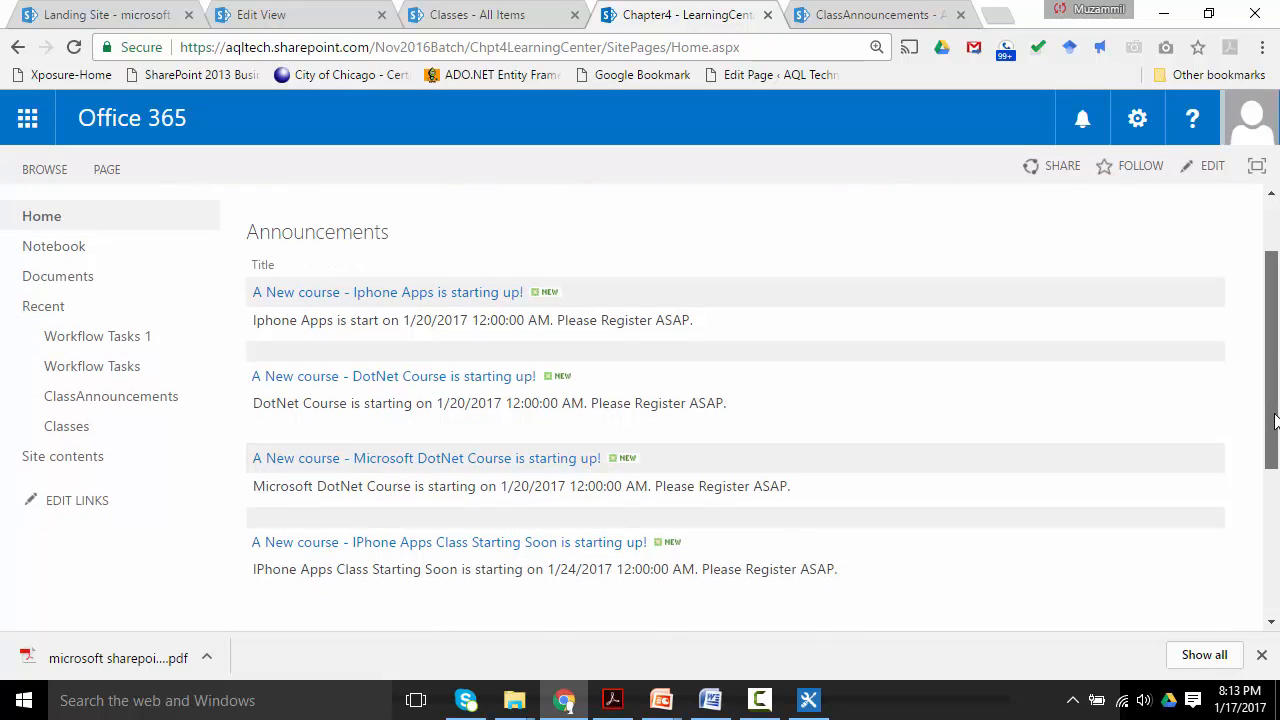
scroll(1274, 420, "down", 1)
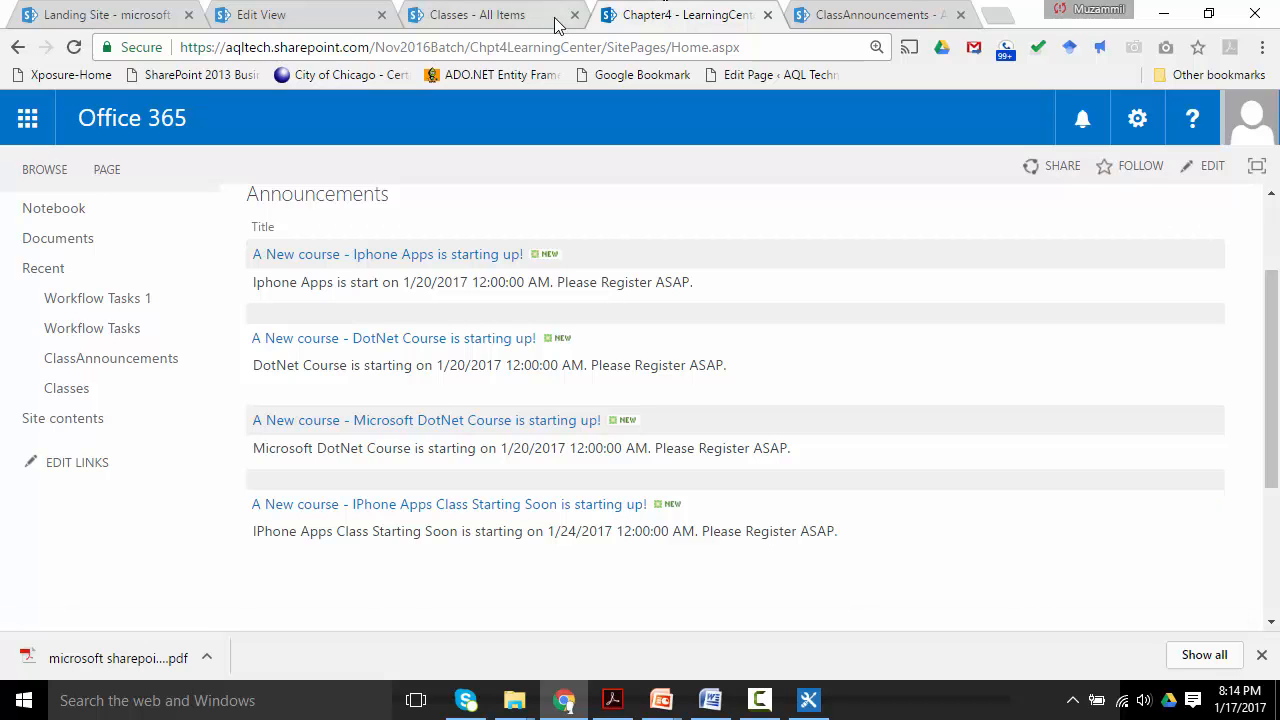
left_click(488, 14)
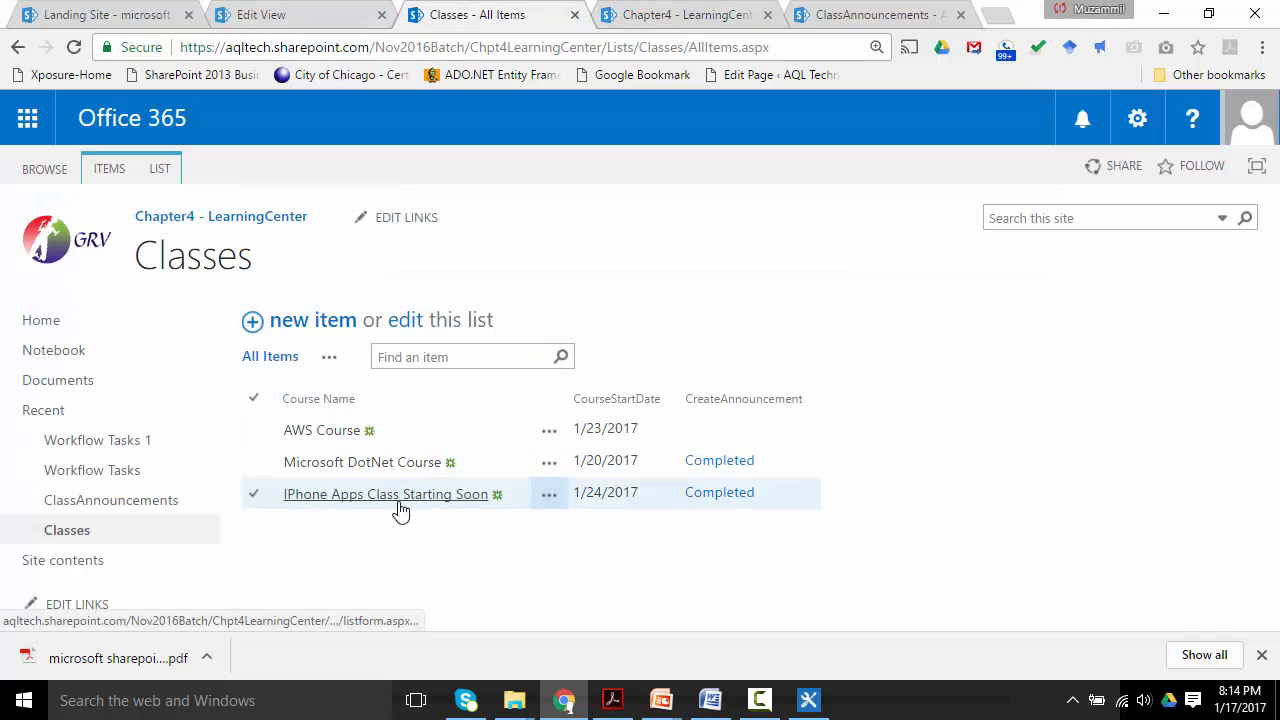
left_click(660, 16)
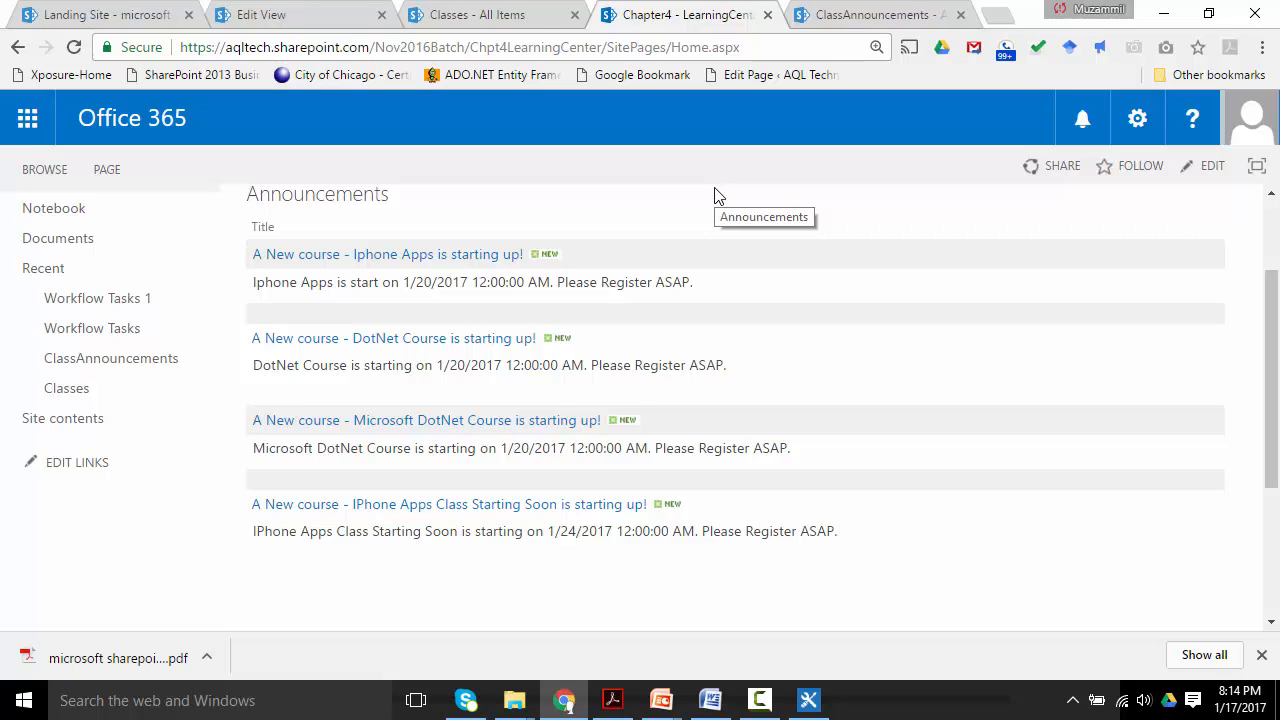
Step: Open the ClassAnnouncements list in a new browser tab from the Classes page and examine the newest announcement
left_click(510, 13)
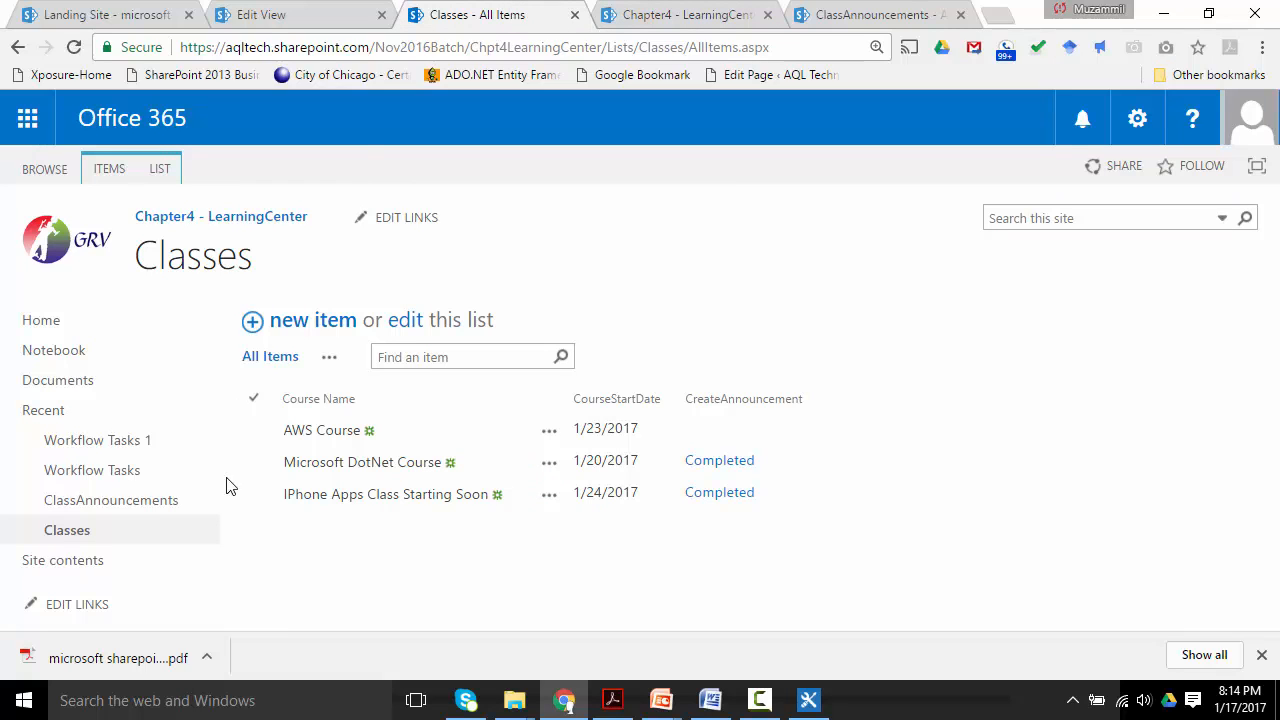
right_click(147, 500)
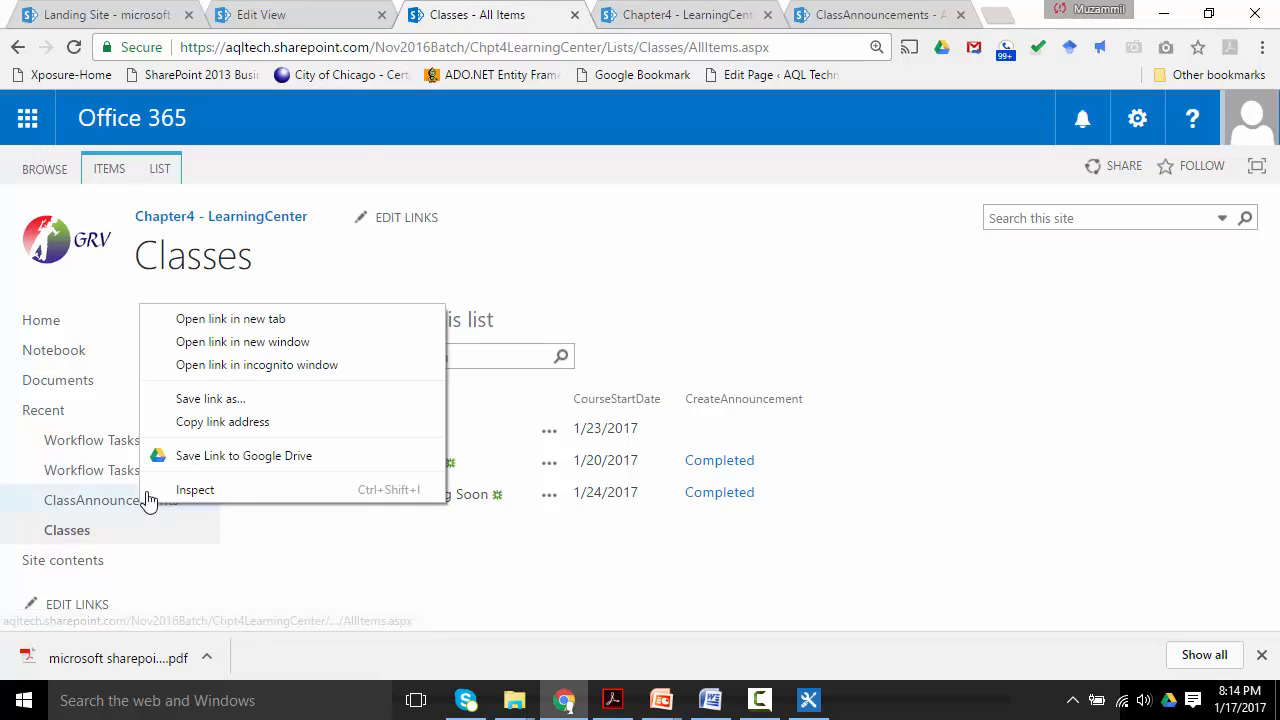
left_click(280, 317)
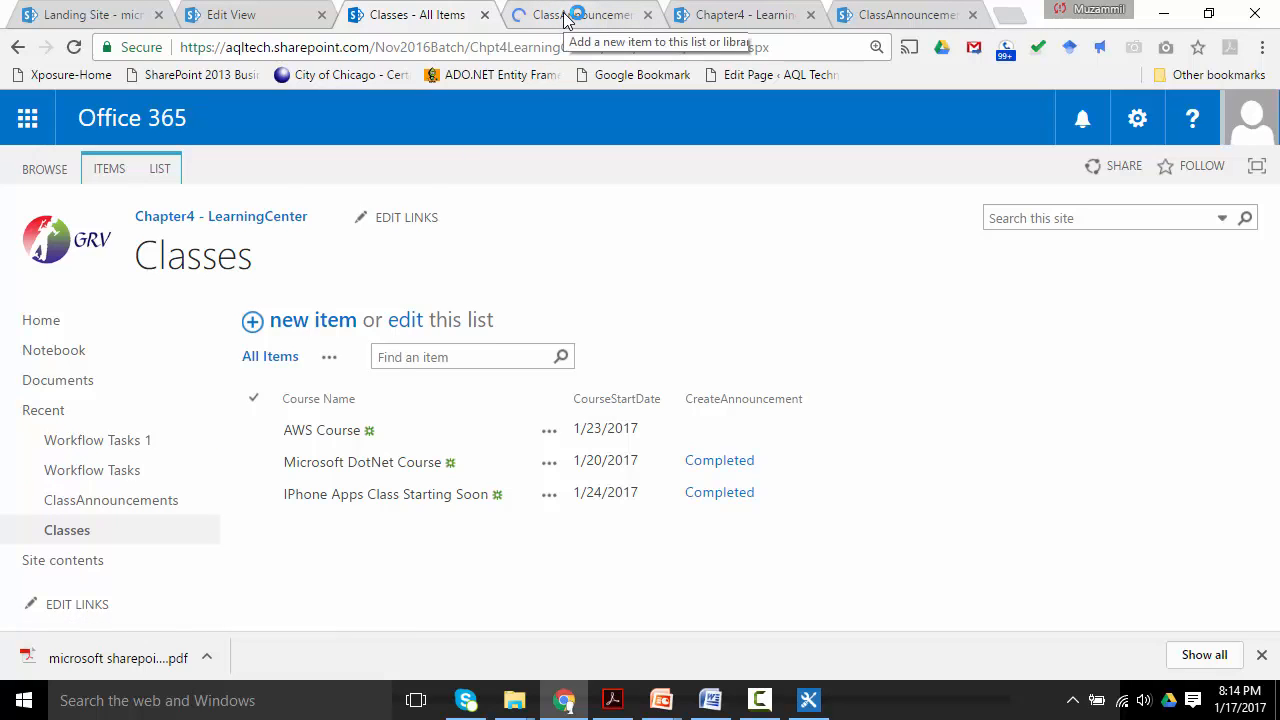
left_click(565, 17)
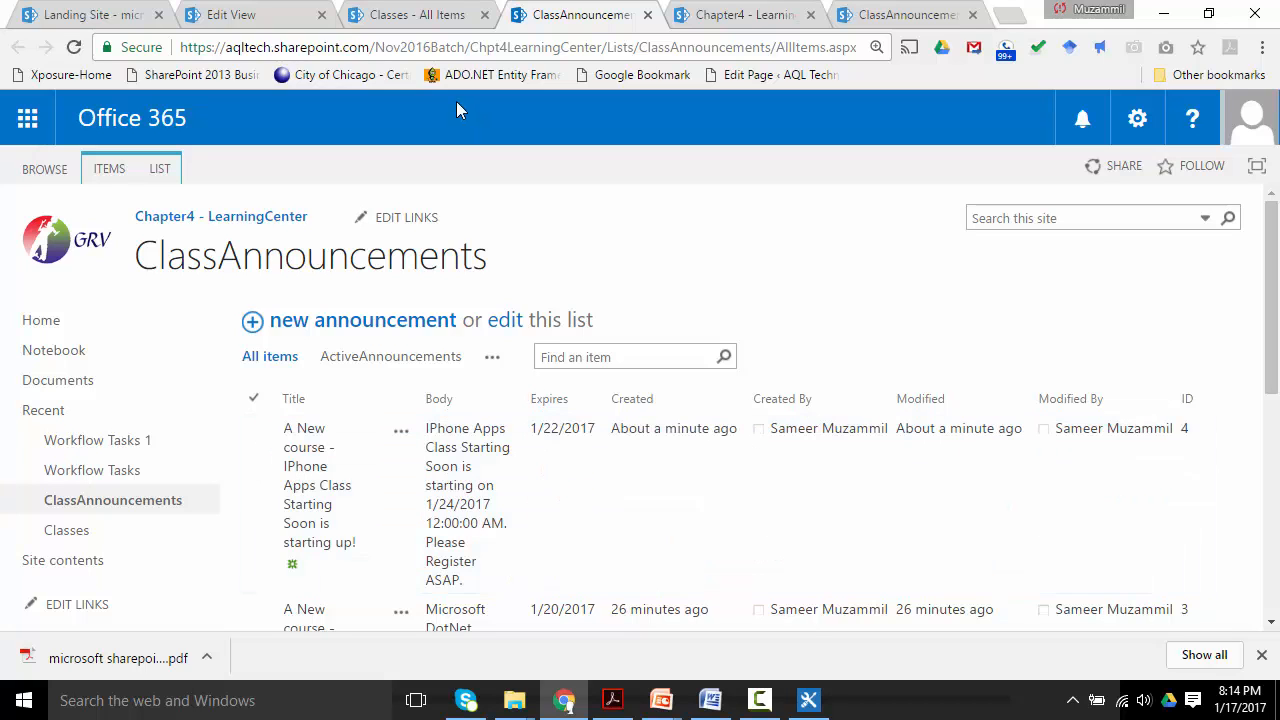
Step: Open the CreateAnnouncement workflow status of the IPhone Apps class in a new browser tab and view its workflow history
left_click(420, 15)
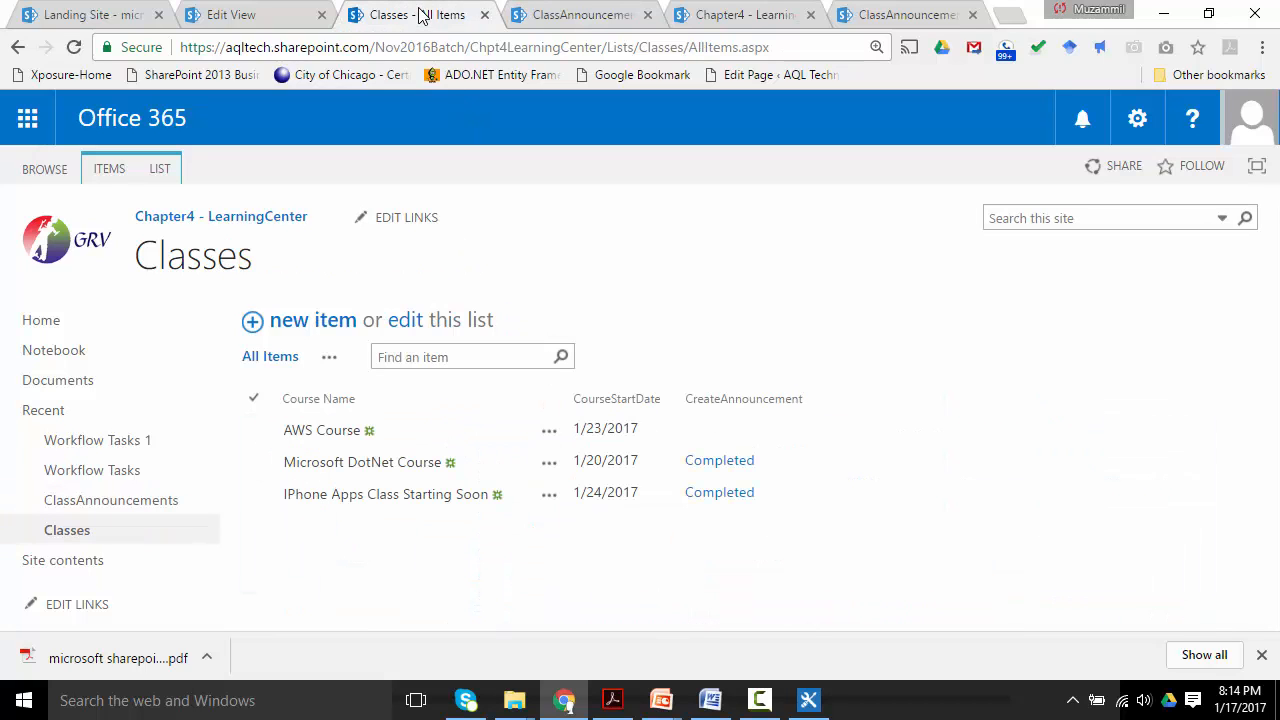
right_click(722, 497)
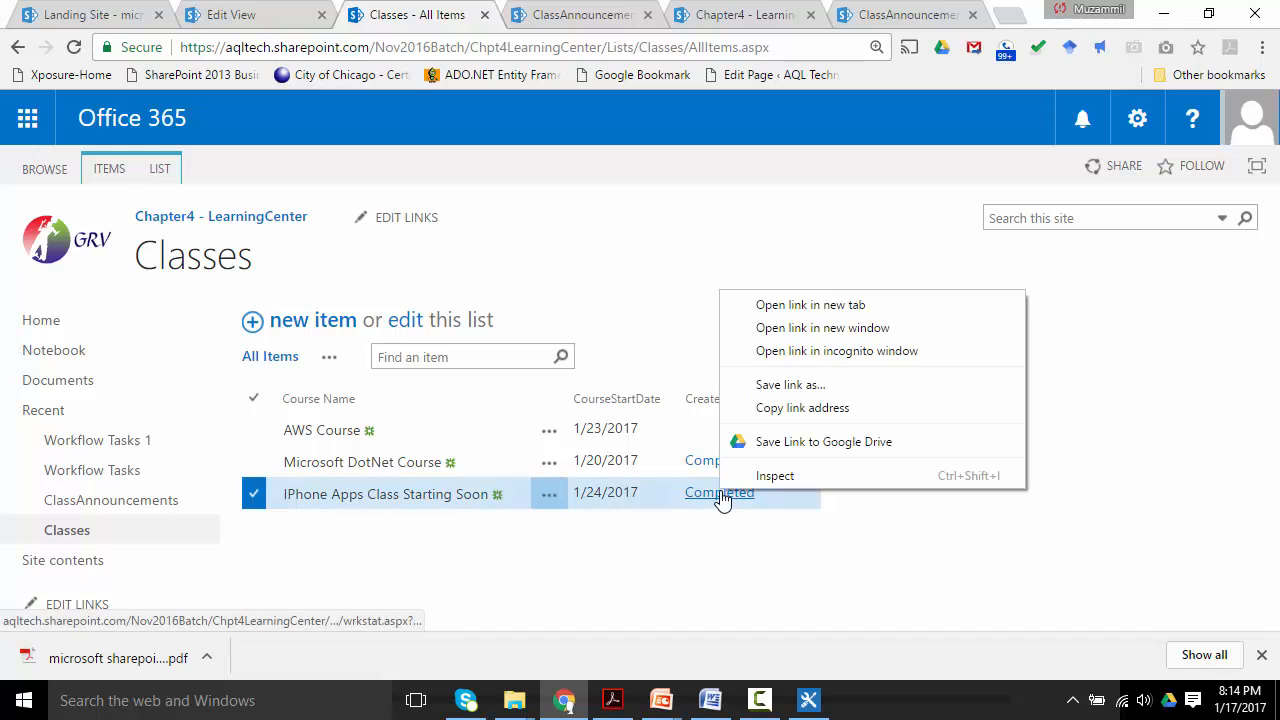
left_click(781, 320)
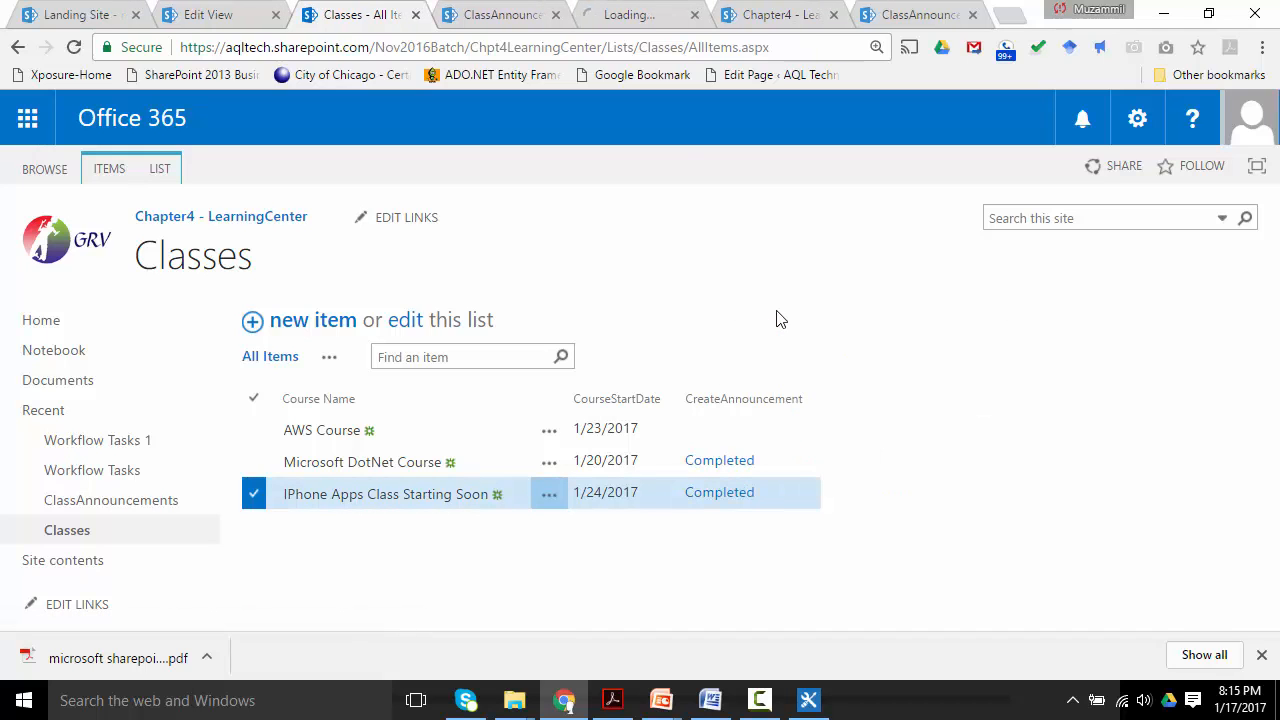
left_click(640, 17)
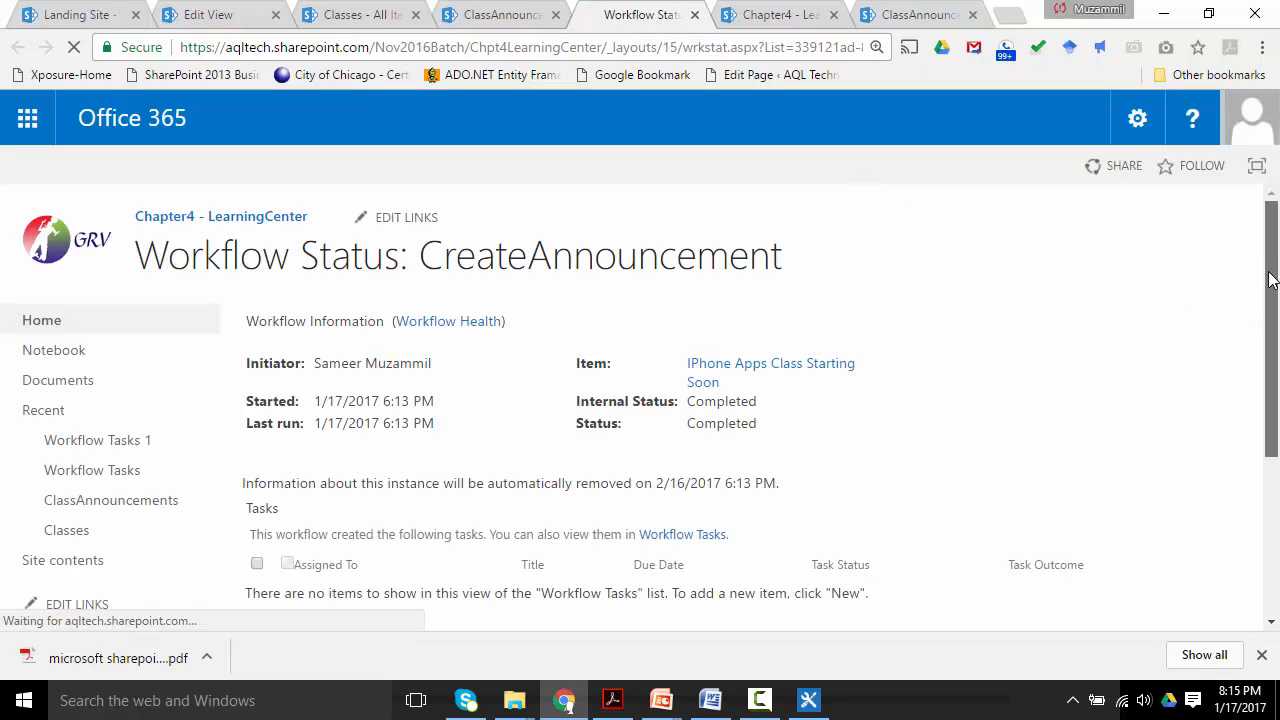
left_click_drag(1271, 277, 1273, 456)
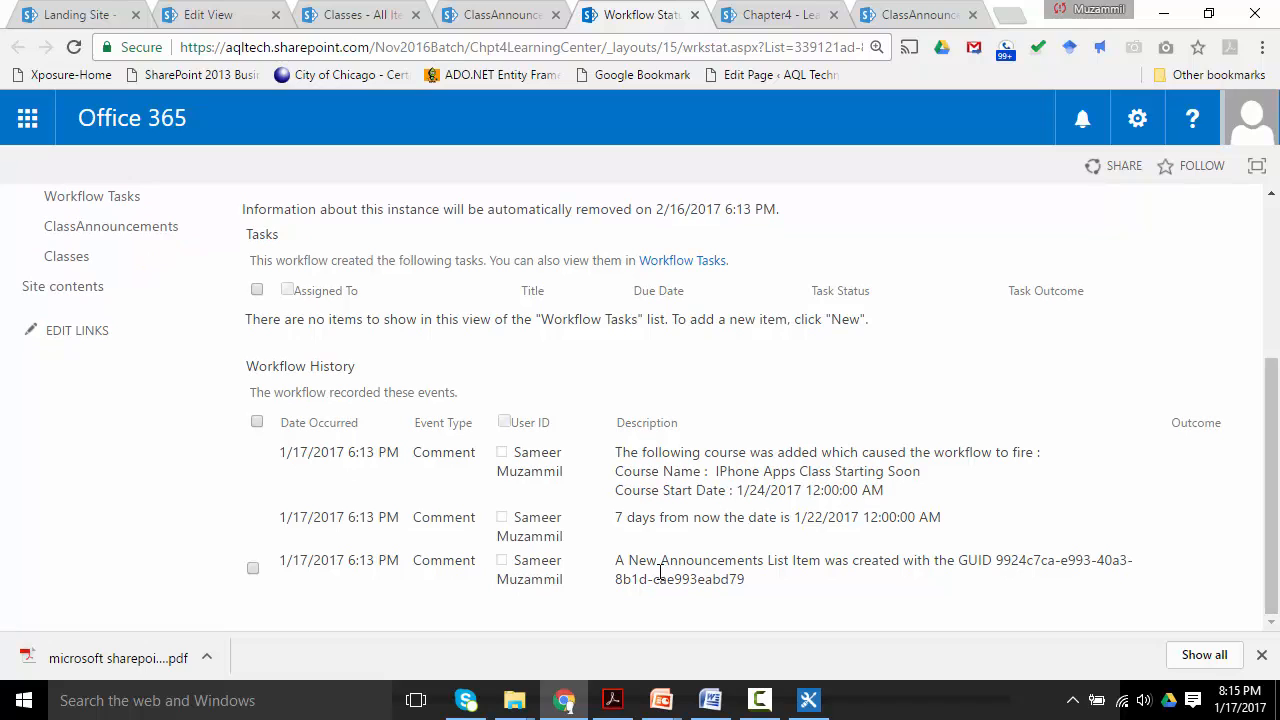
Step: Examine the workflow history comment about the created announcement, selecting its message text and GUID
left_click_drag(624, 560, 851, 589)
left_click(1005, 558)
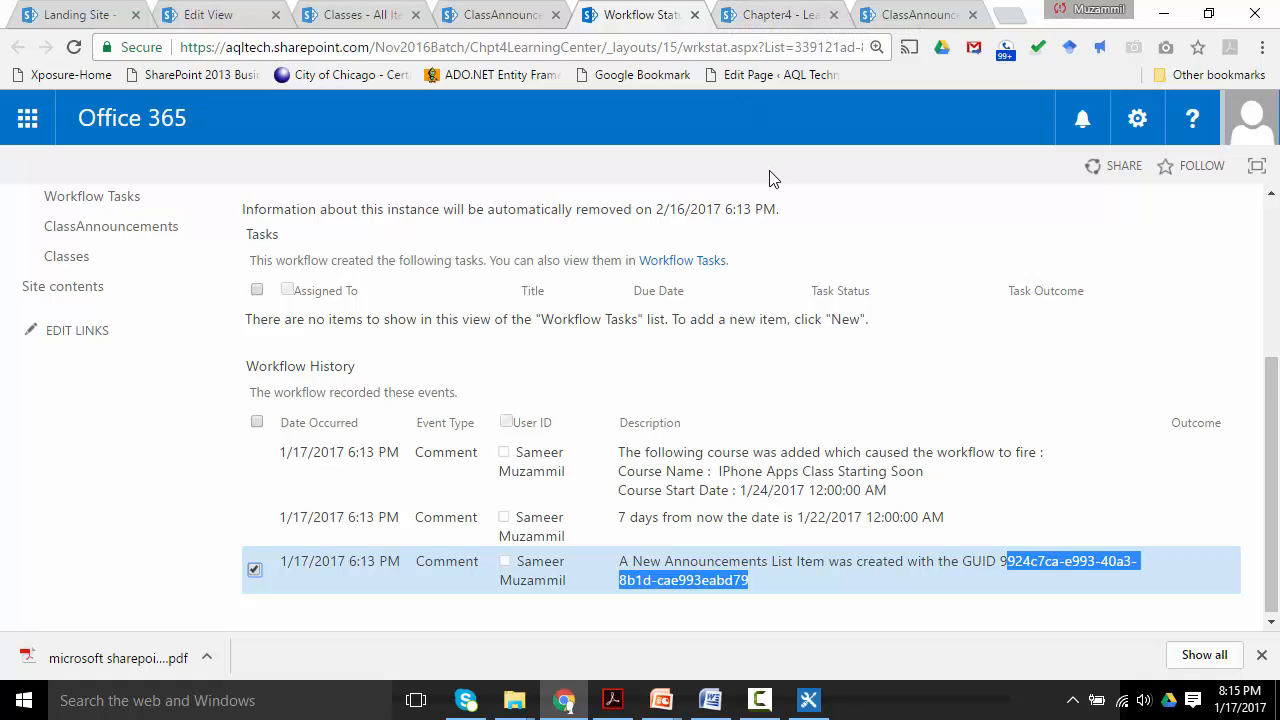
left_click(998, 566)
left_click_drag(998, 566, 1004, 582)
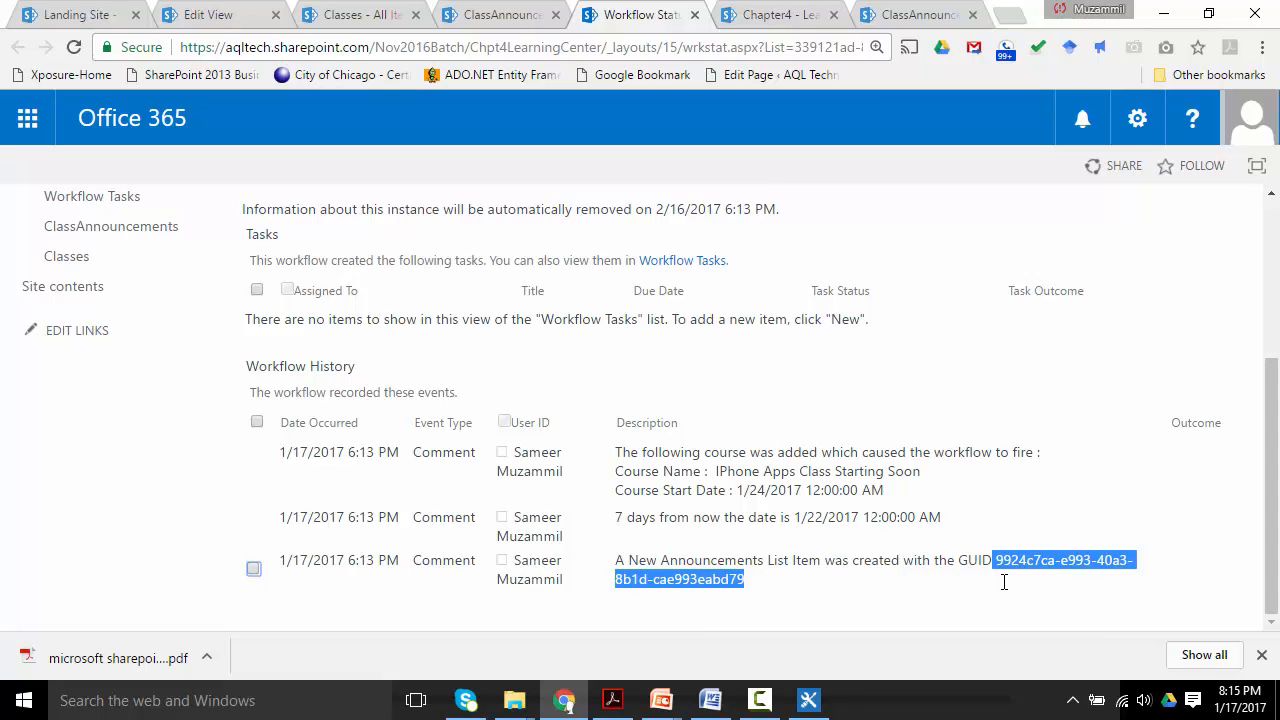
triple_click(824, 561)
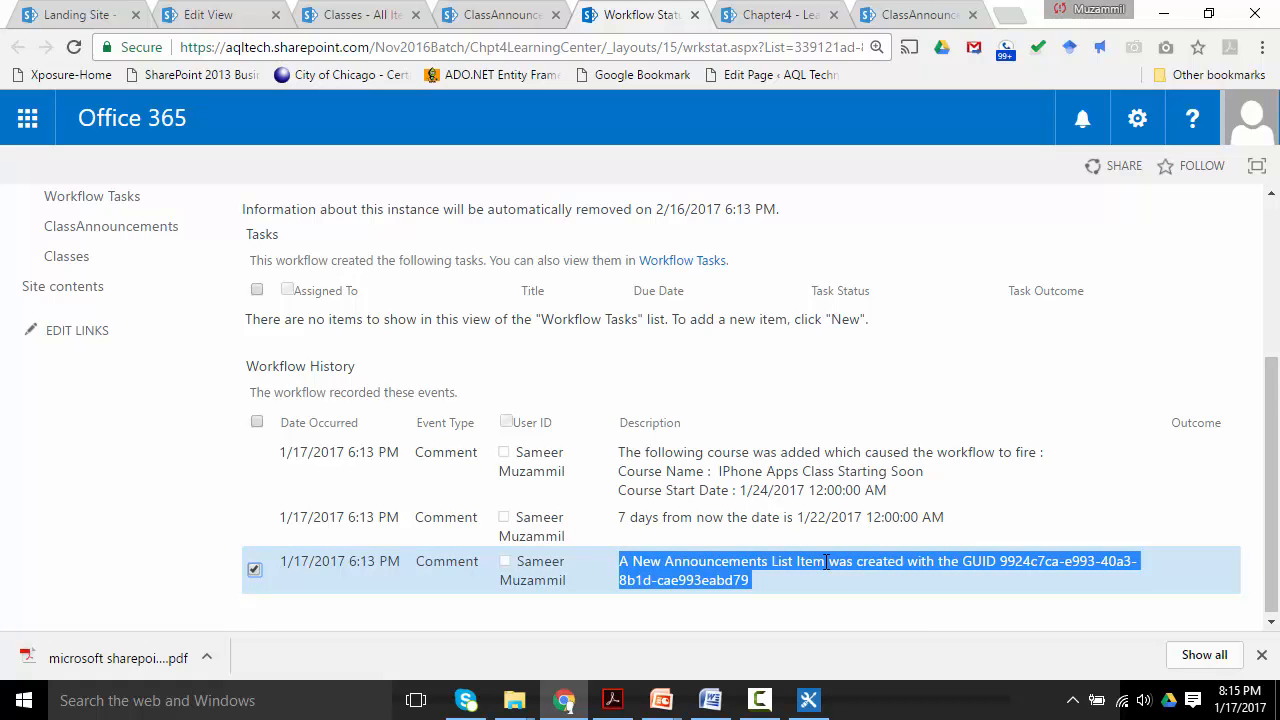
triple_click(1000, 564)
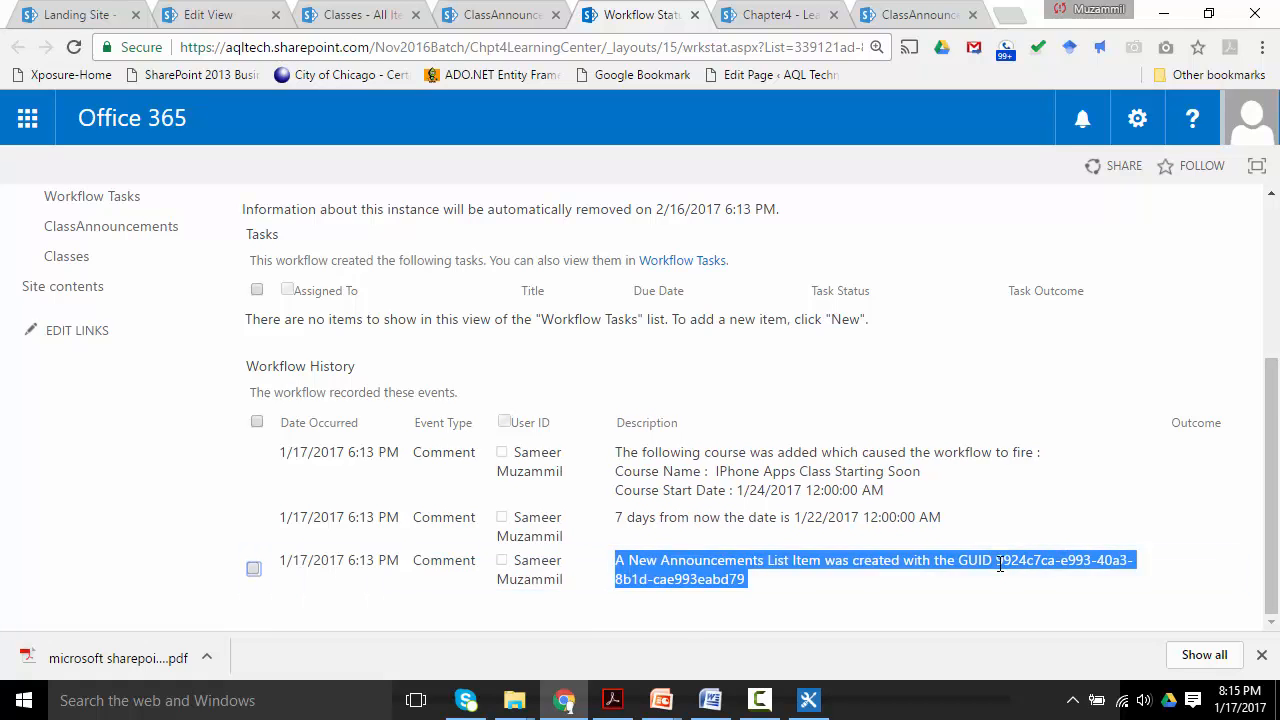